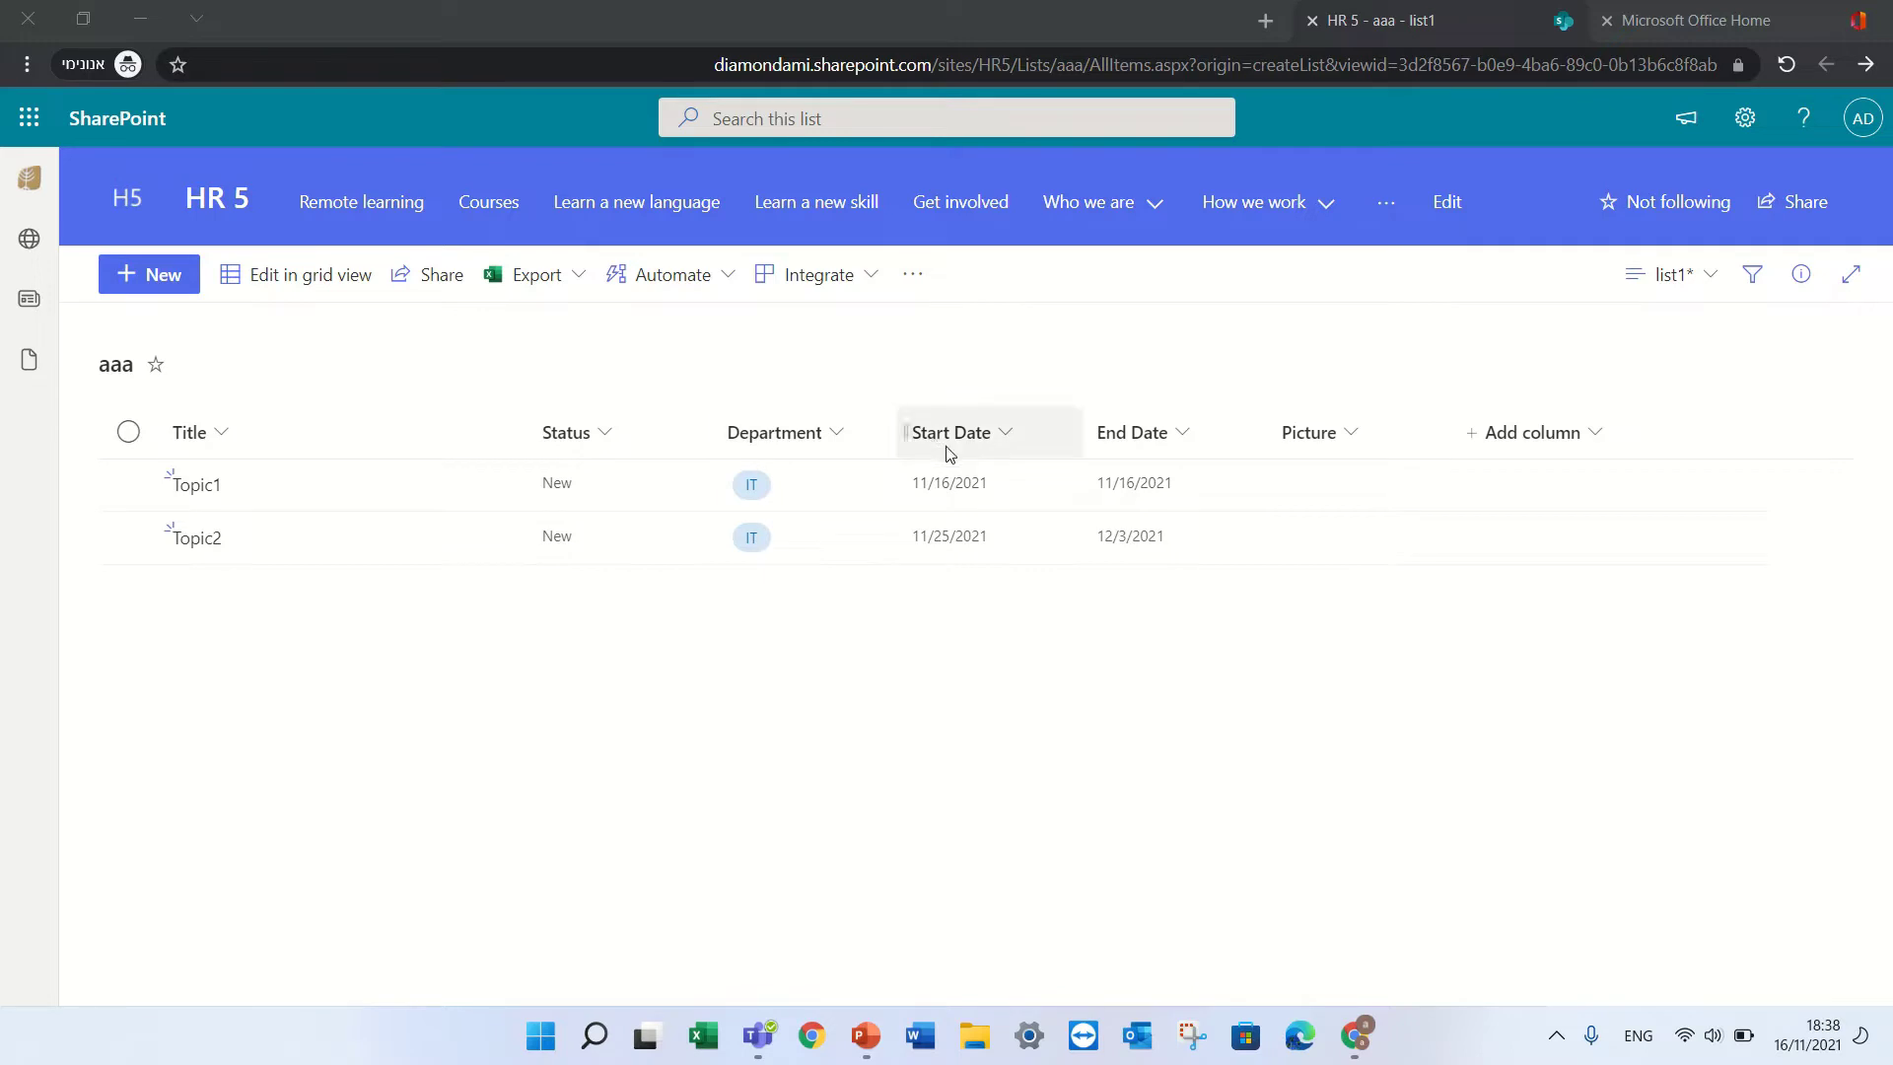
# Group the items in the list1 view by Department.
pyautogui.click(835, 436)
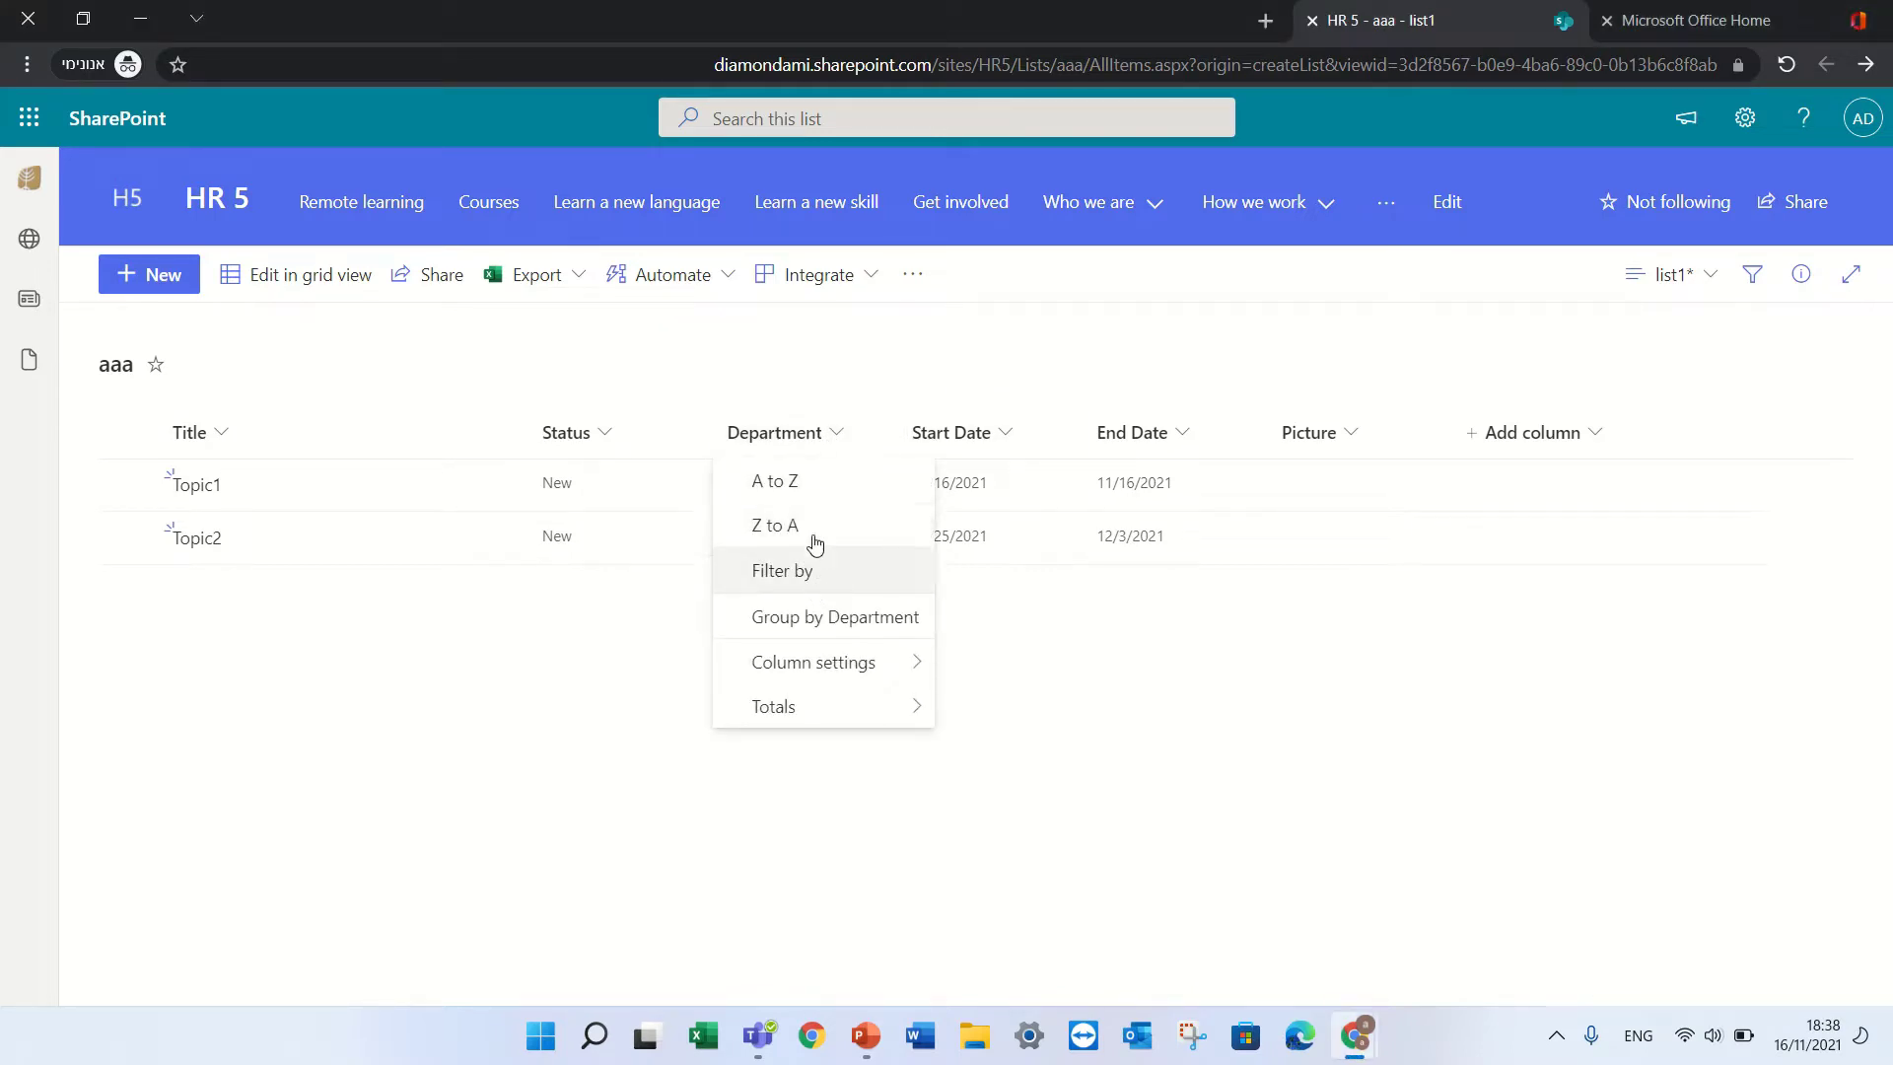
pyautogui.click(904, 630)
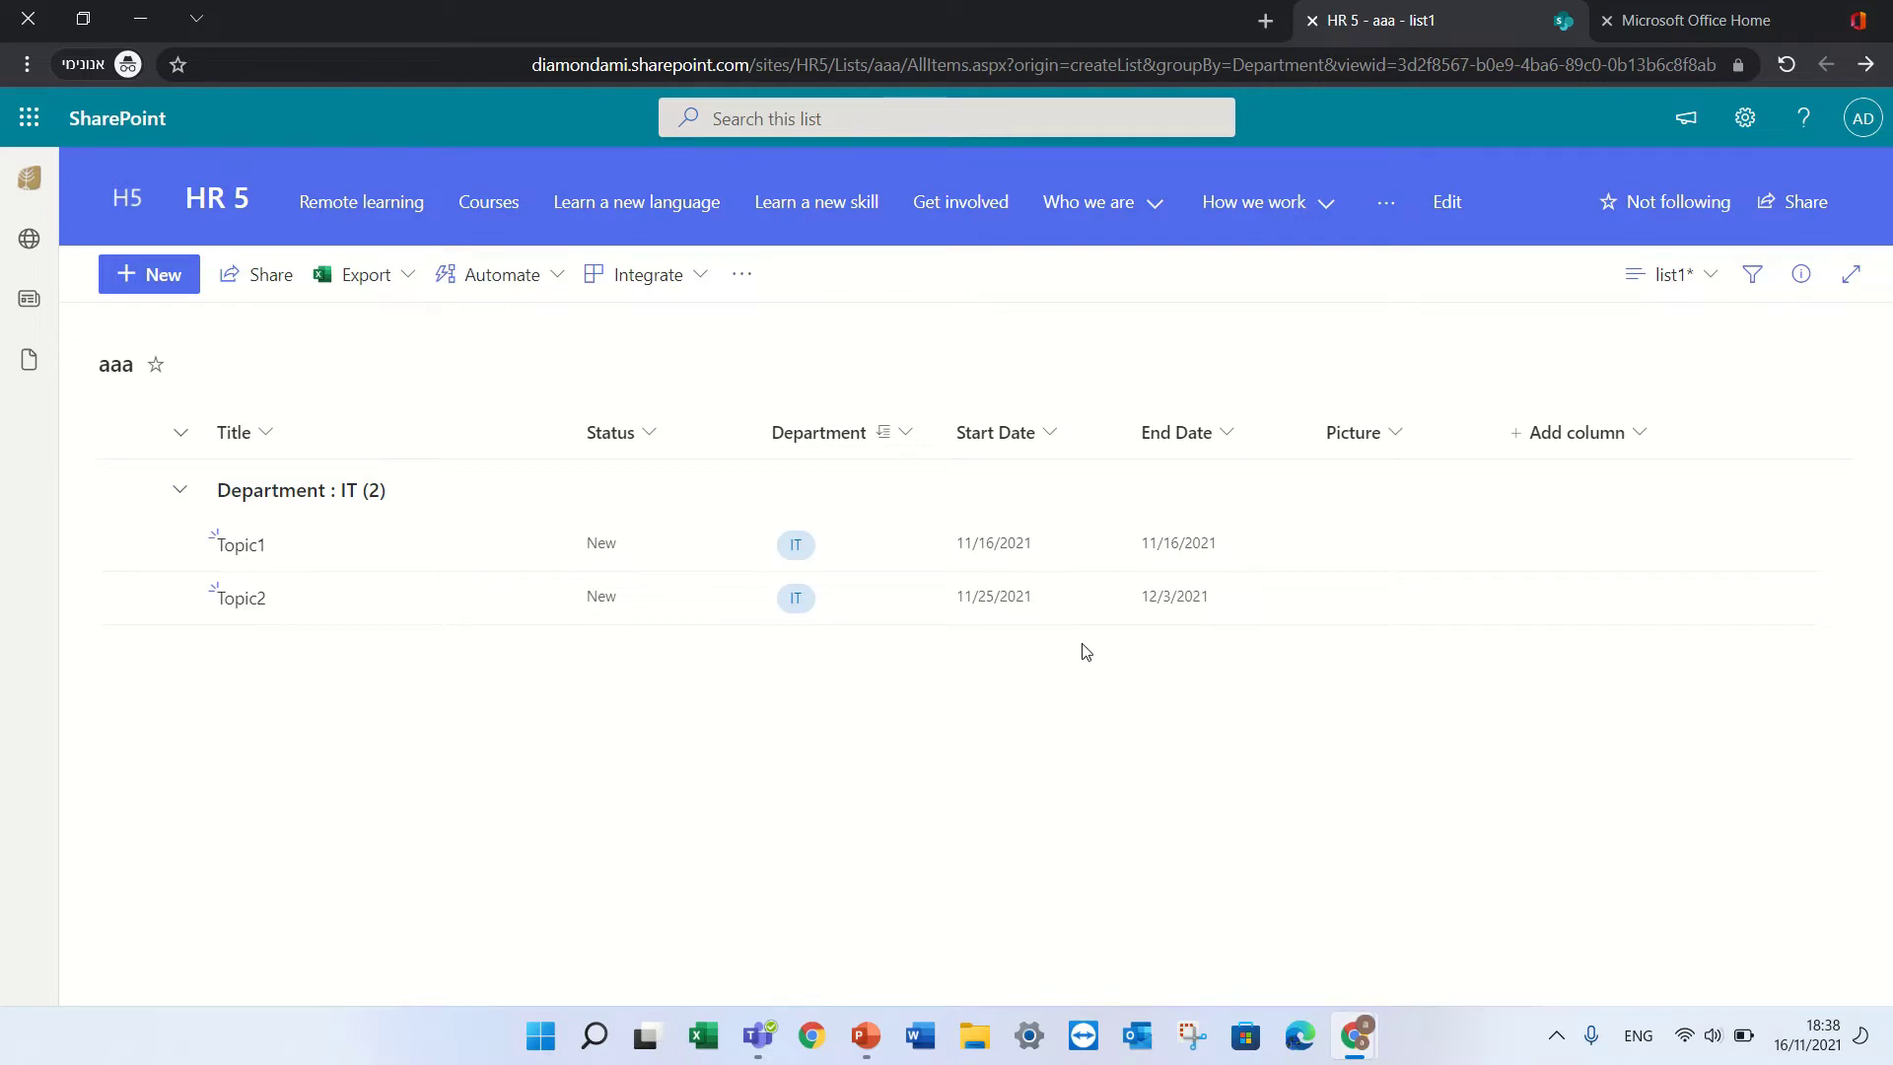
# Switch the list to the All Items view and group its items by Department.
pyautogui.click(1709, 285)
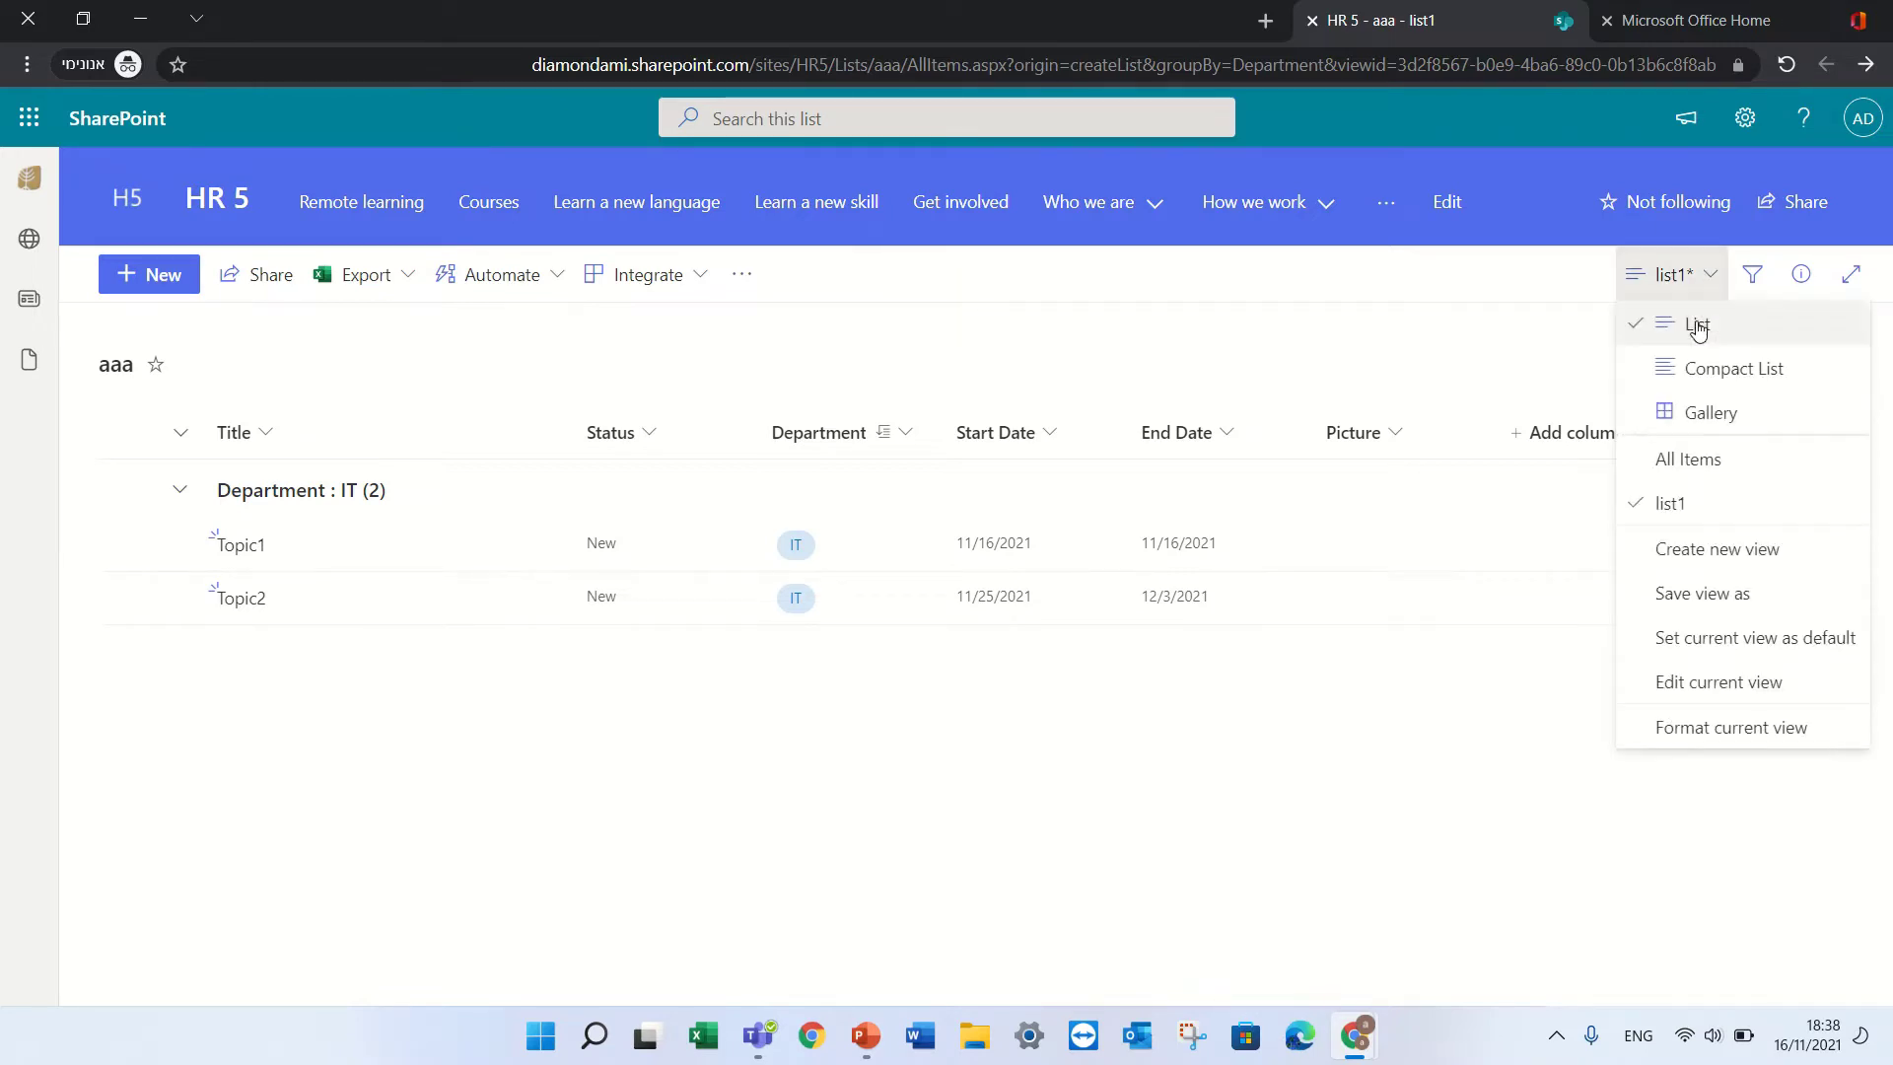
pyautogui.click(1703, 463)
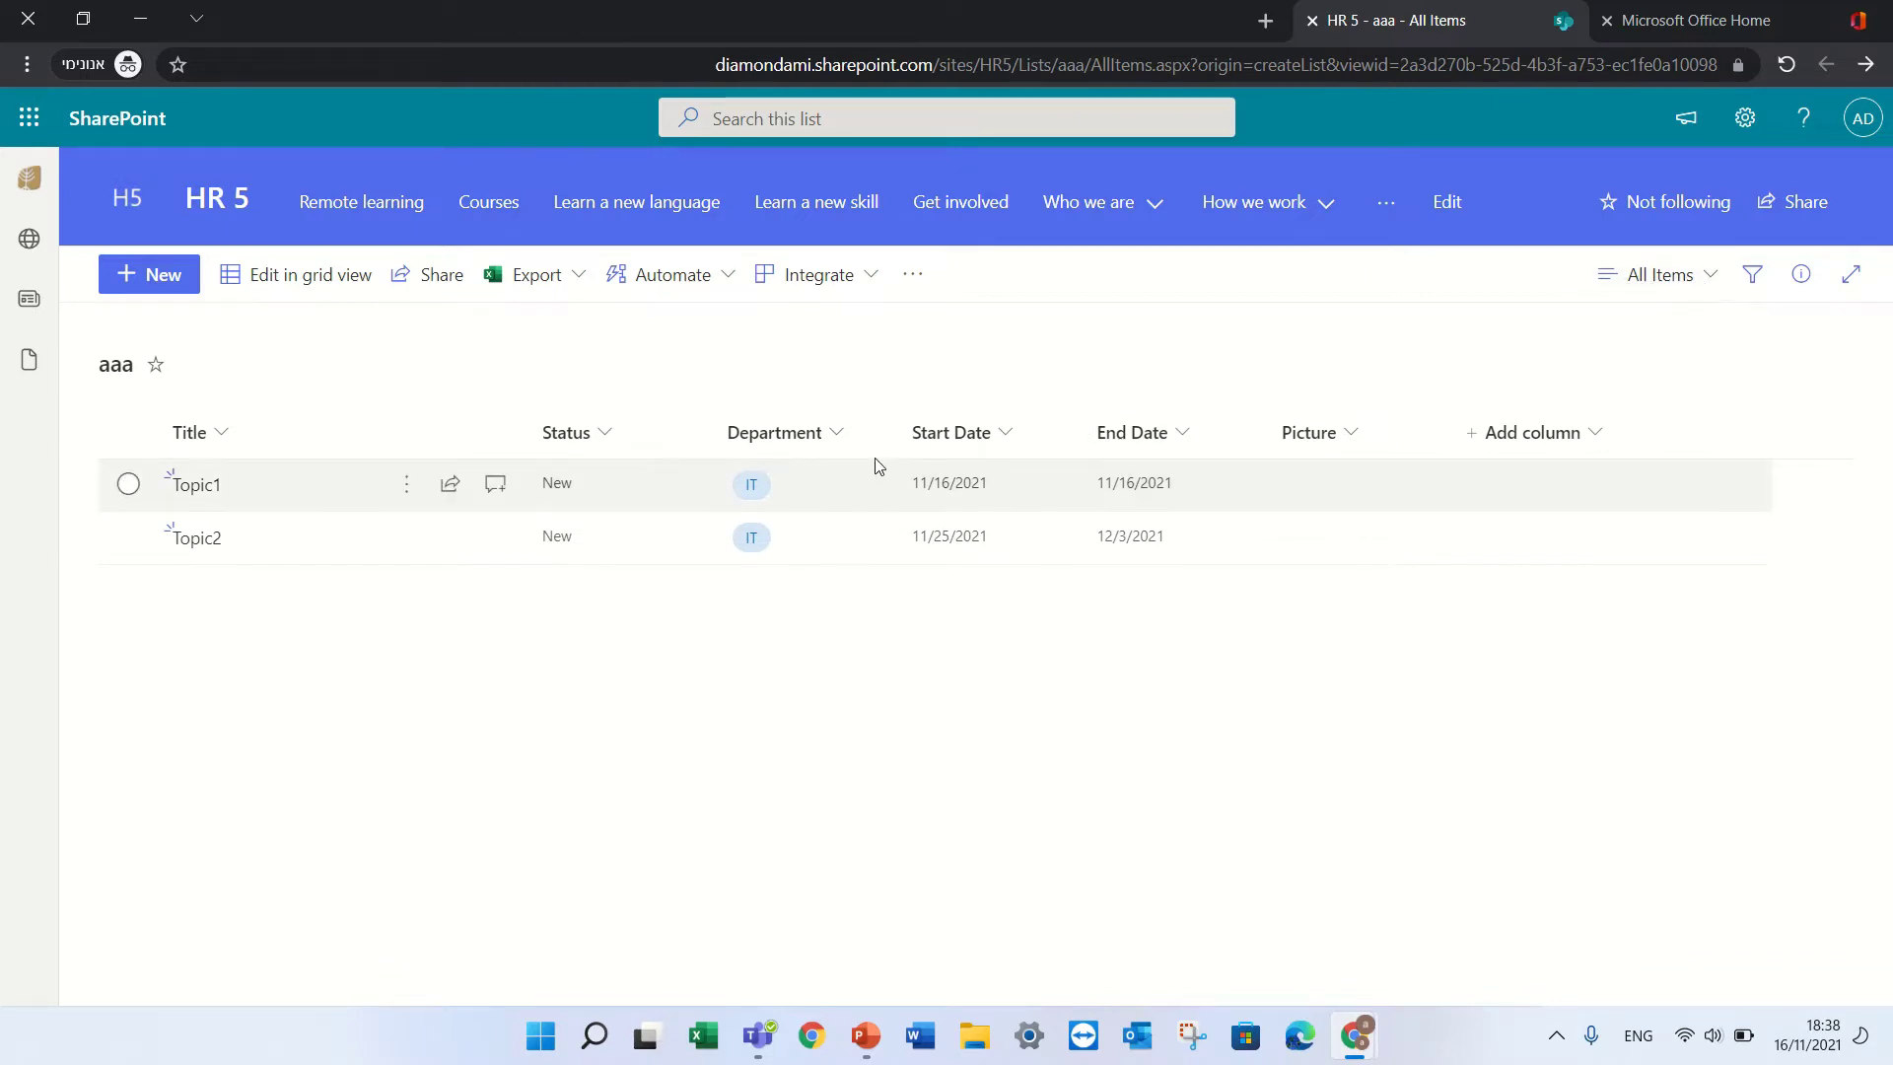
pyautogui.click(831, 429)
pyautogui.click(852, 621)
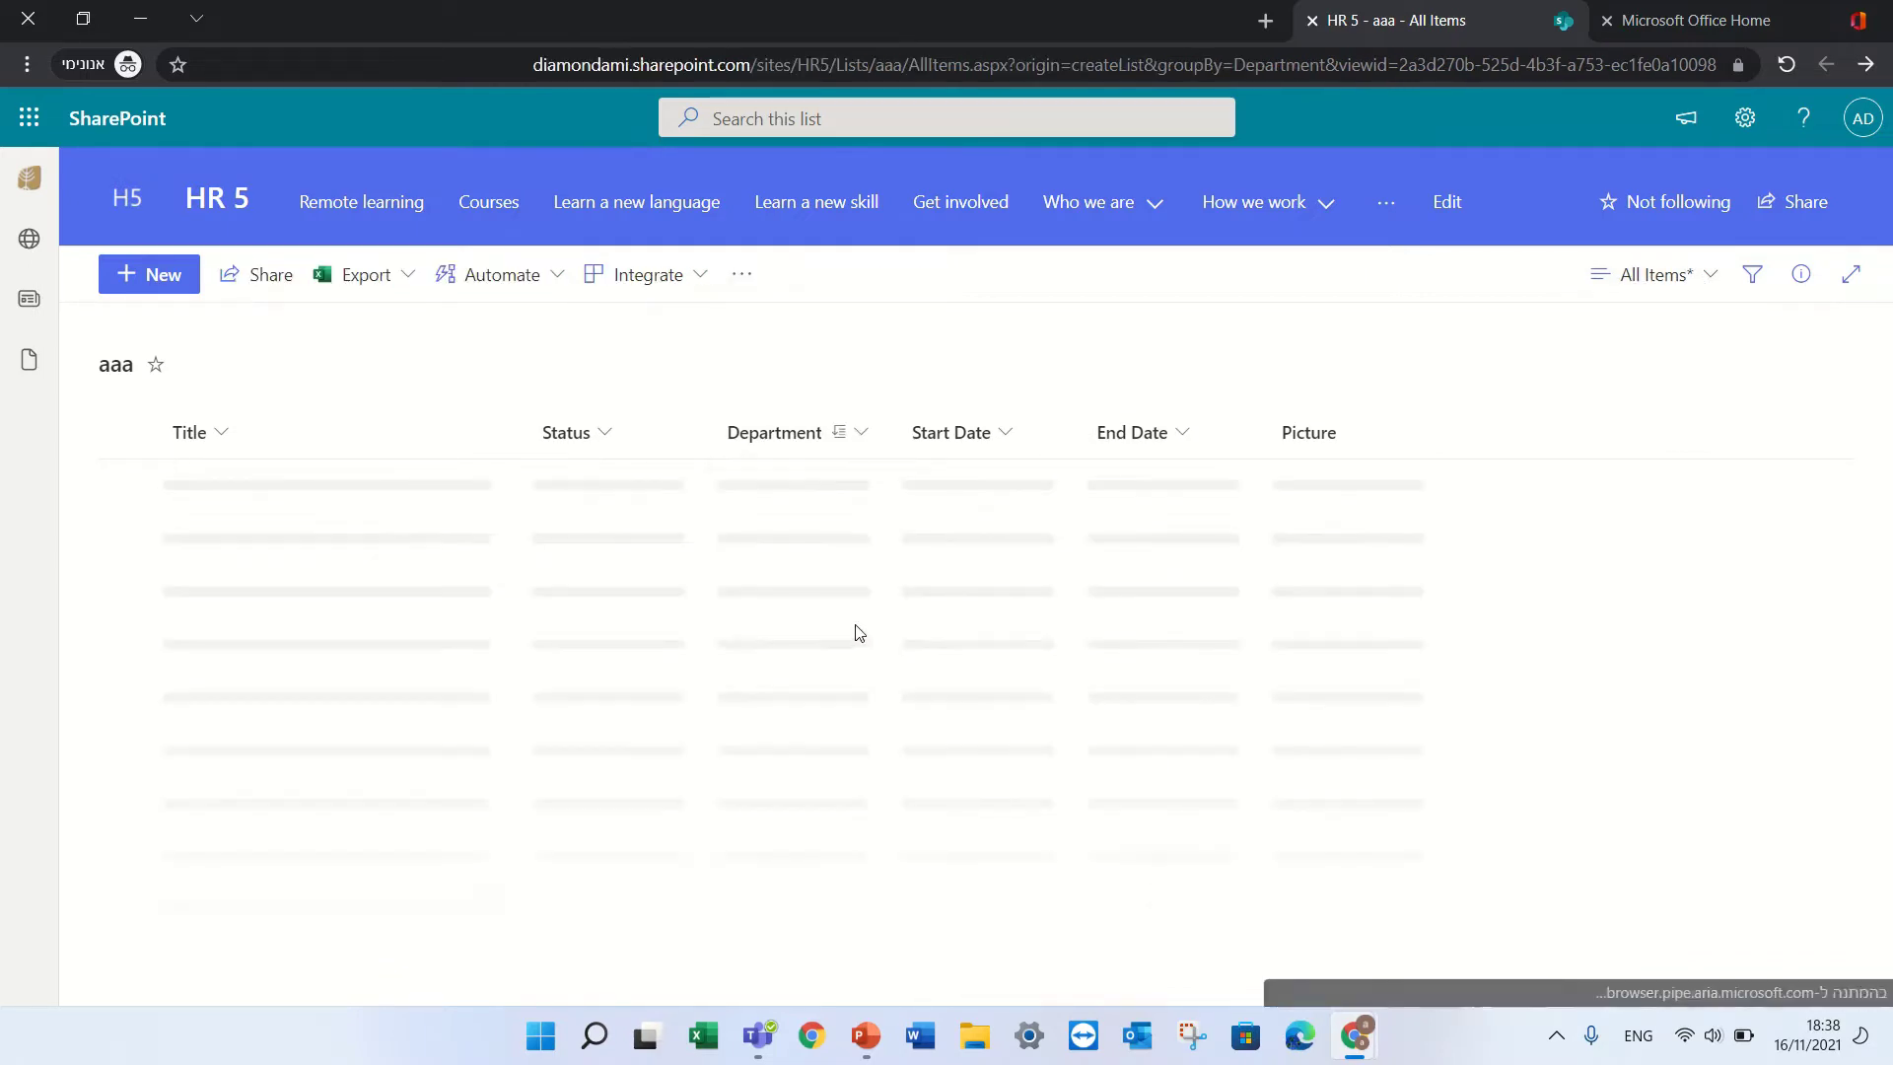
# Save the grouped layout as a new public view named Group.
pyautogui.click(1686, 276)
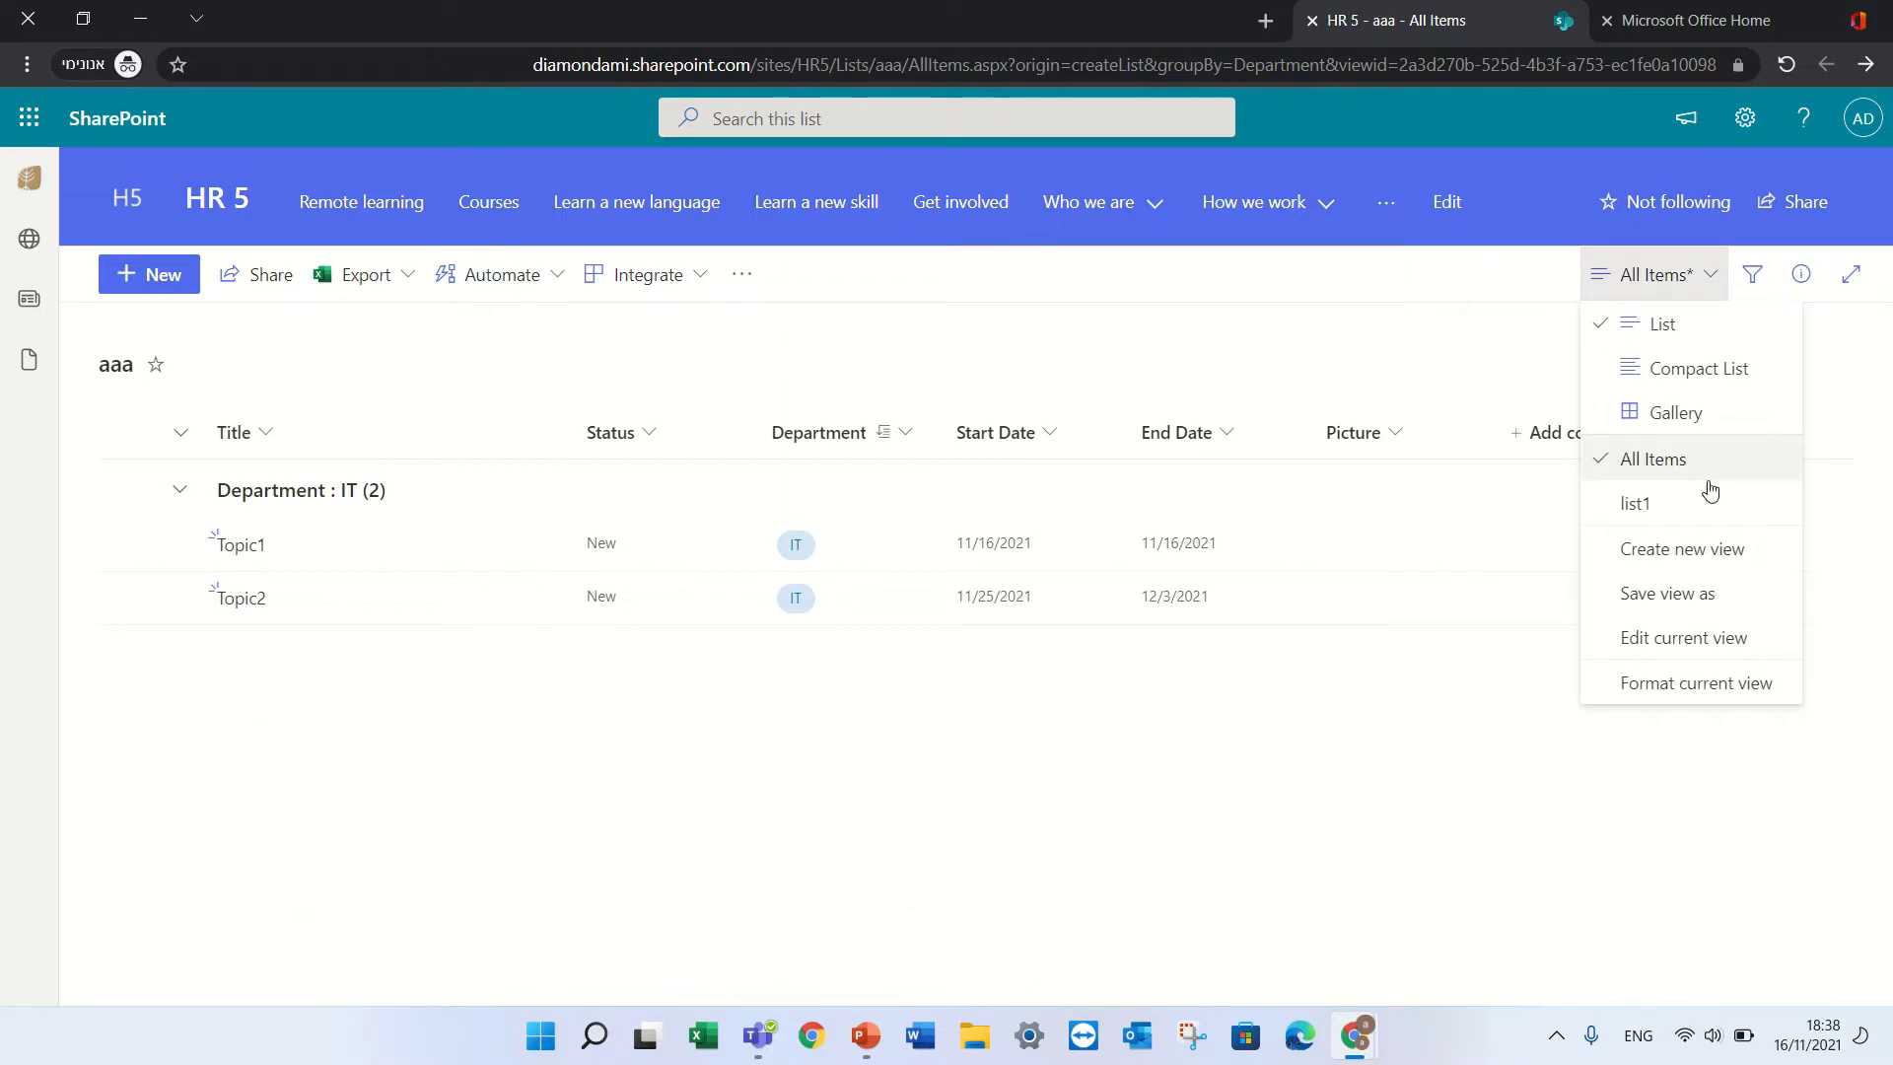
pyautogui.click(1707, 594)
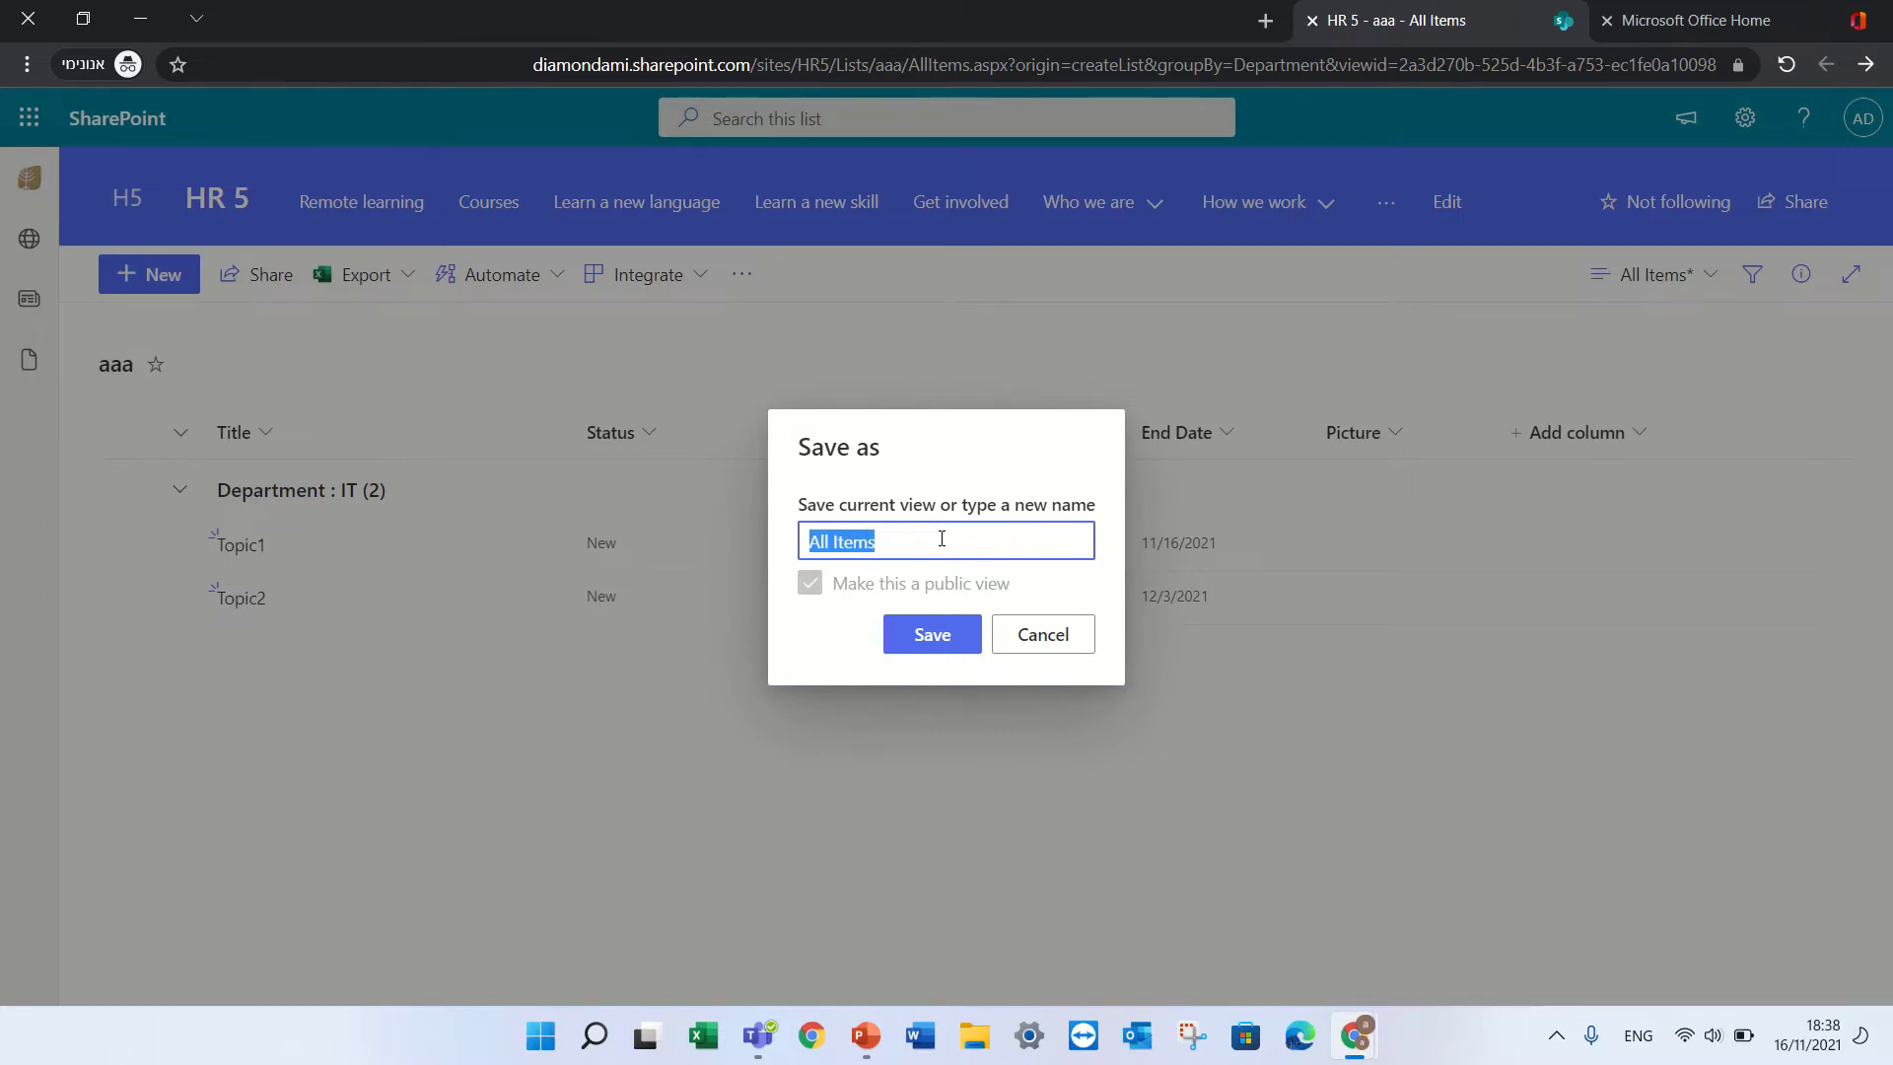
pyautogui.write('GRoup')
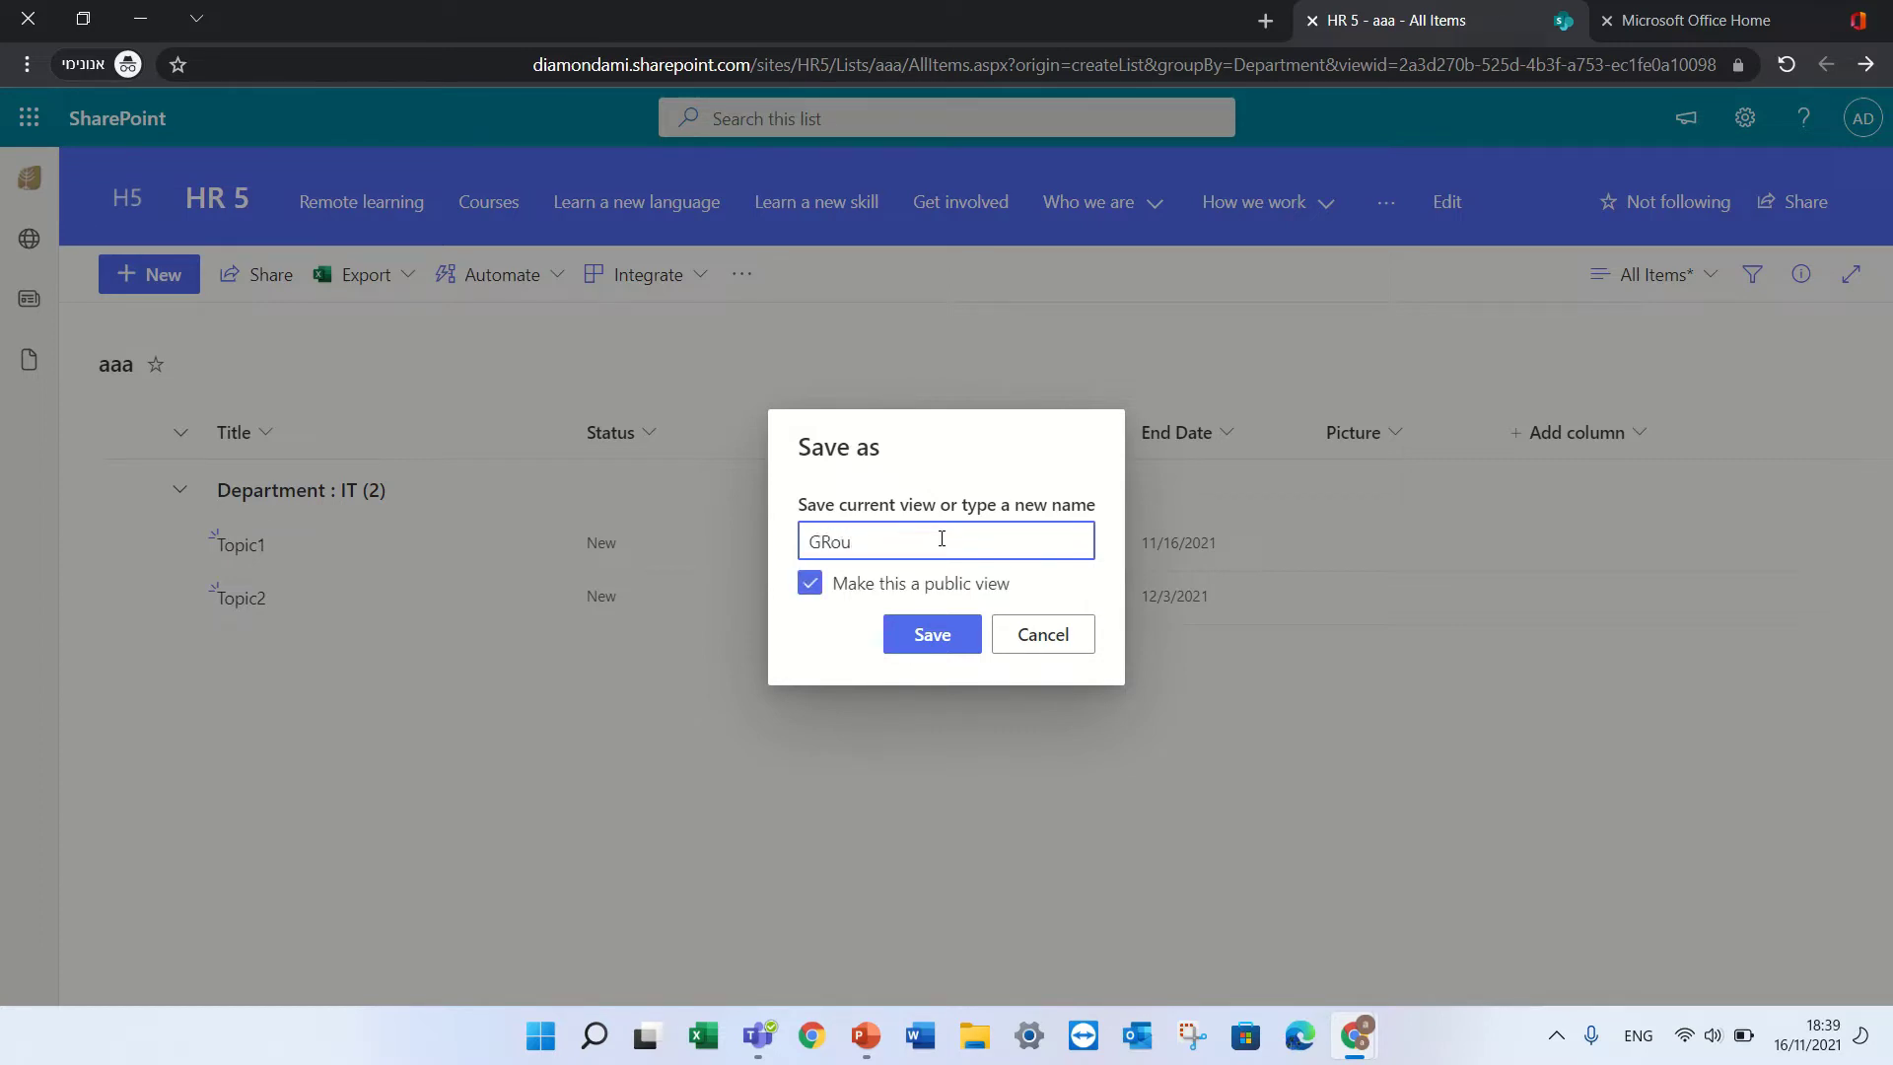
pyautogui.press('BackSpace')
pyautogui.press('BackSpace')
pyautogui.press('BackSpace')
pyautogui.write('roup')
pyautogui.click(927, 634)
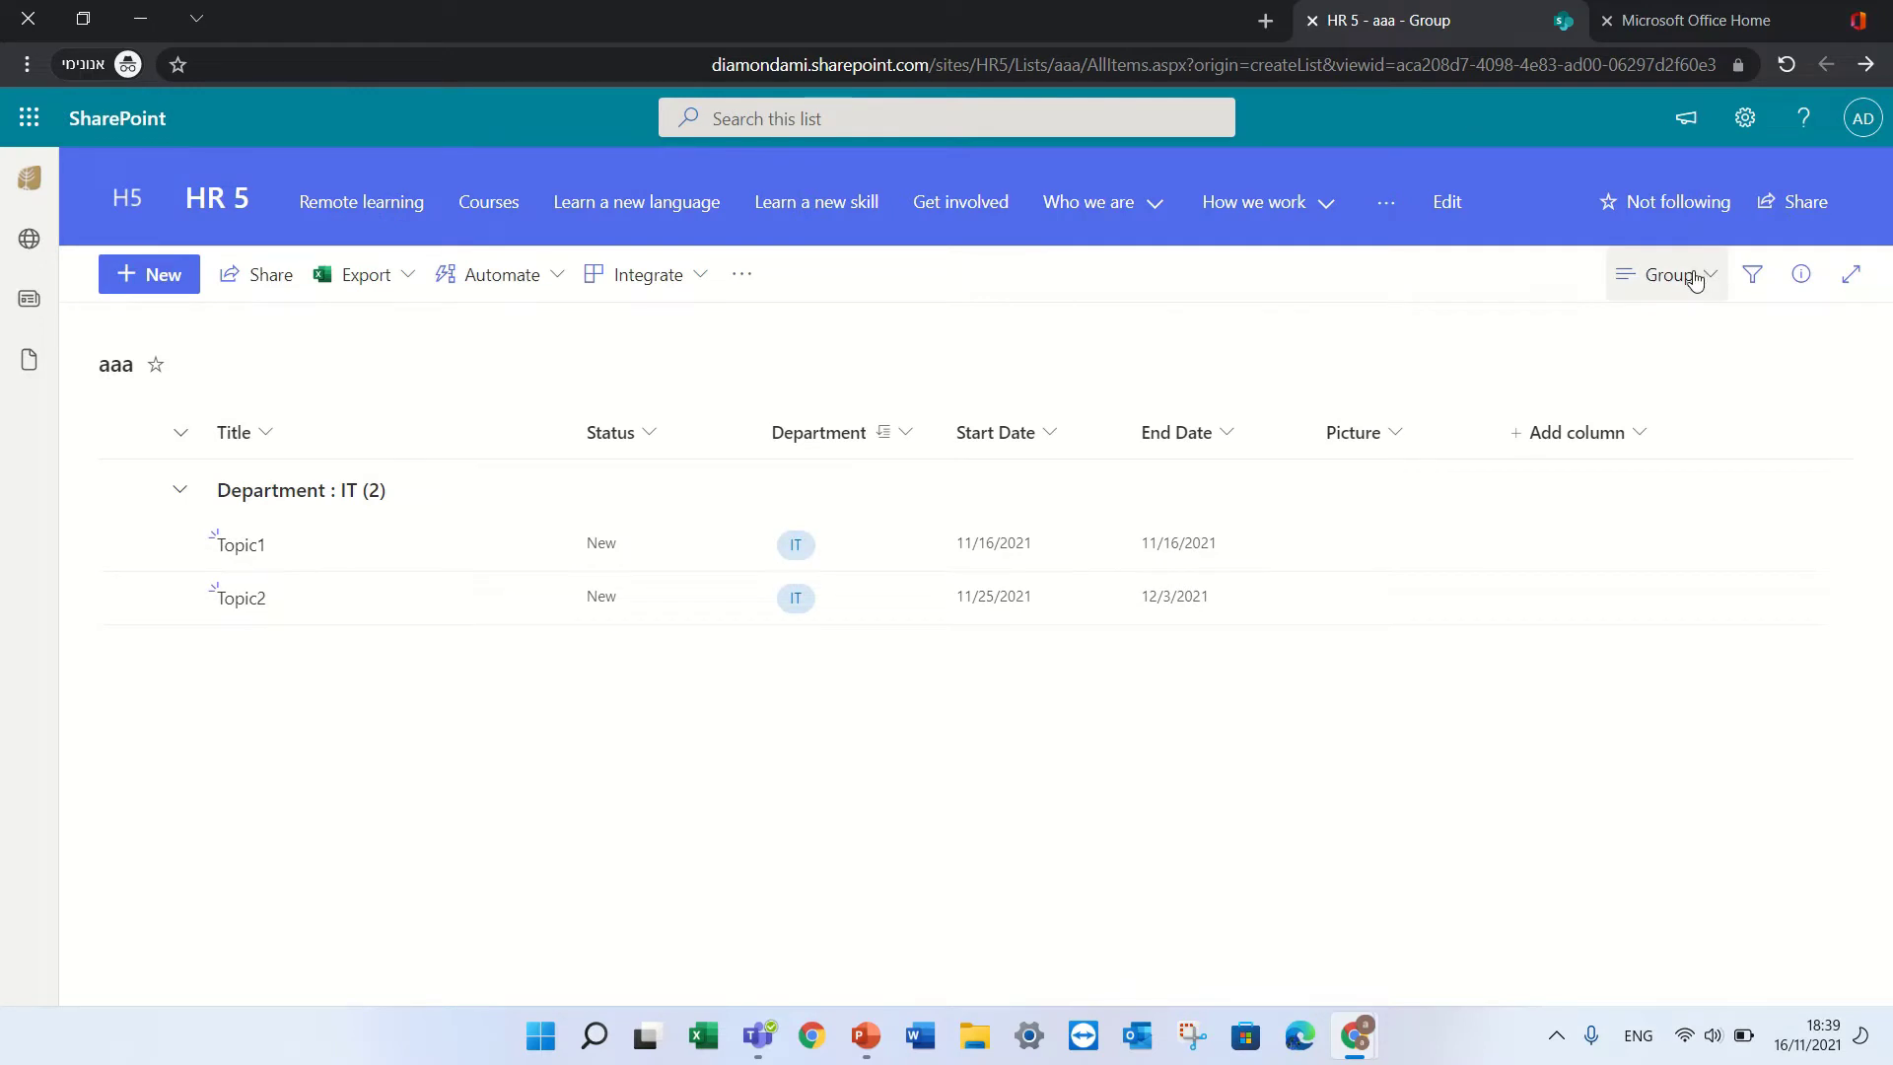
# Compare the ungrouped All Items view with the saved Group view, ending on Group.
pyautogui.click(1694, 281)
pyautogui.click(1693, 463)
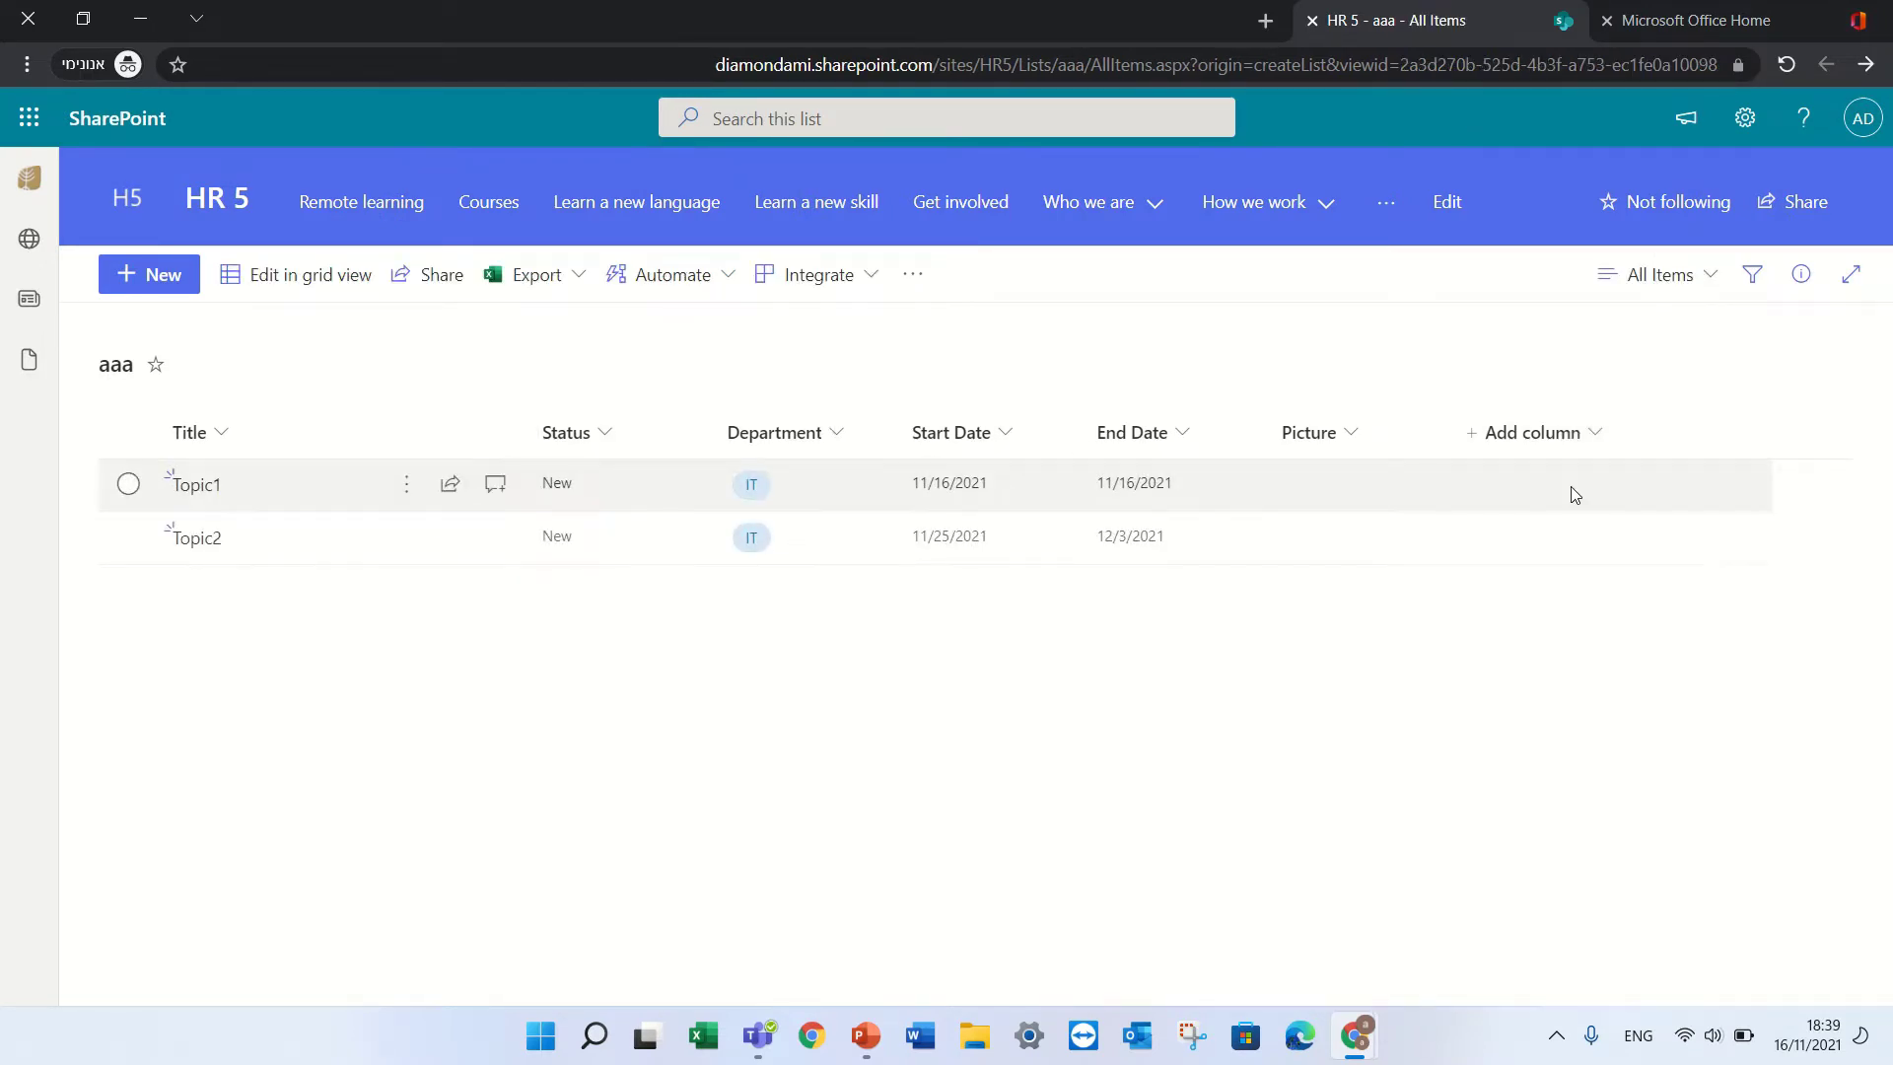
pyautogui.click(1701, 283)
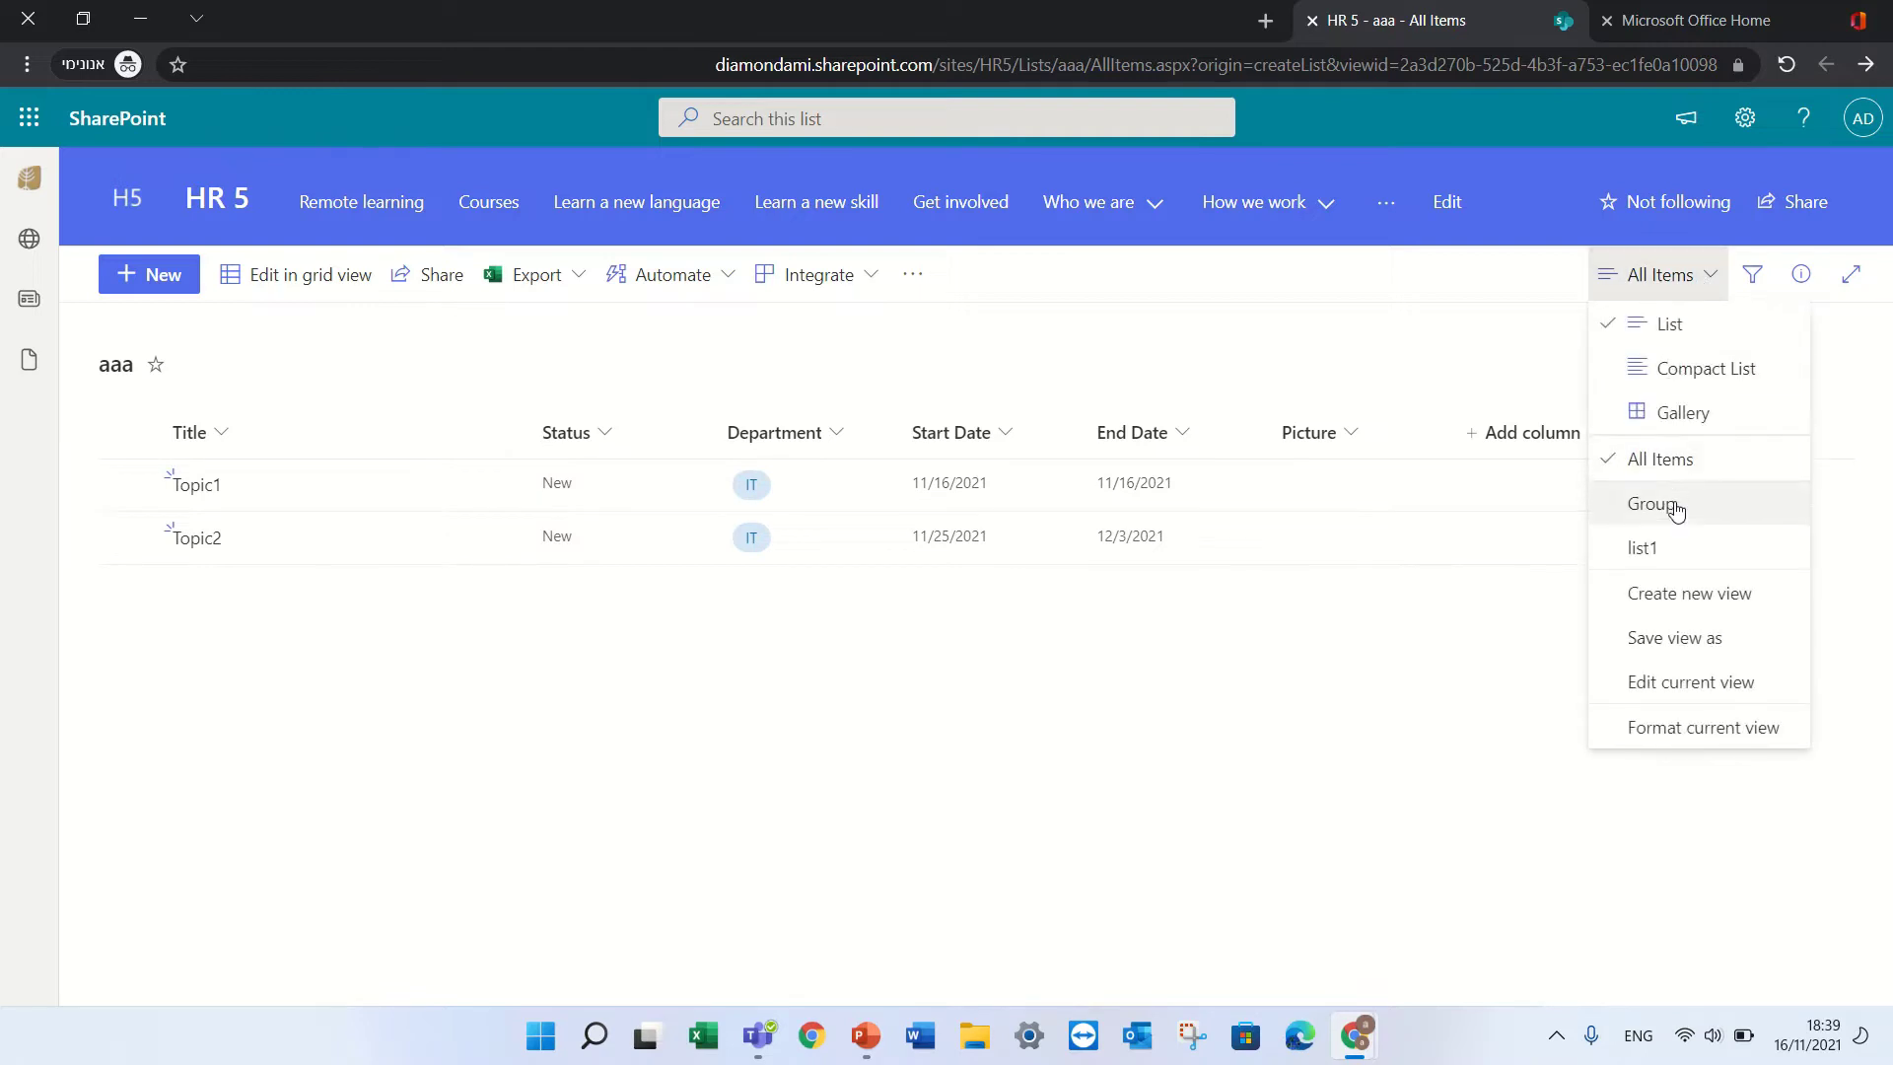
pyautogui.click(1675, 507)
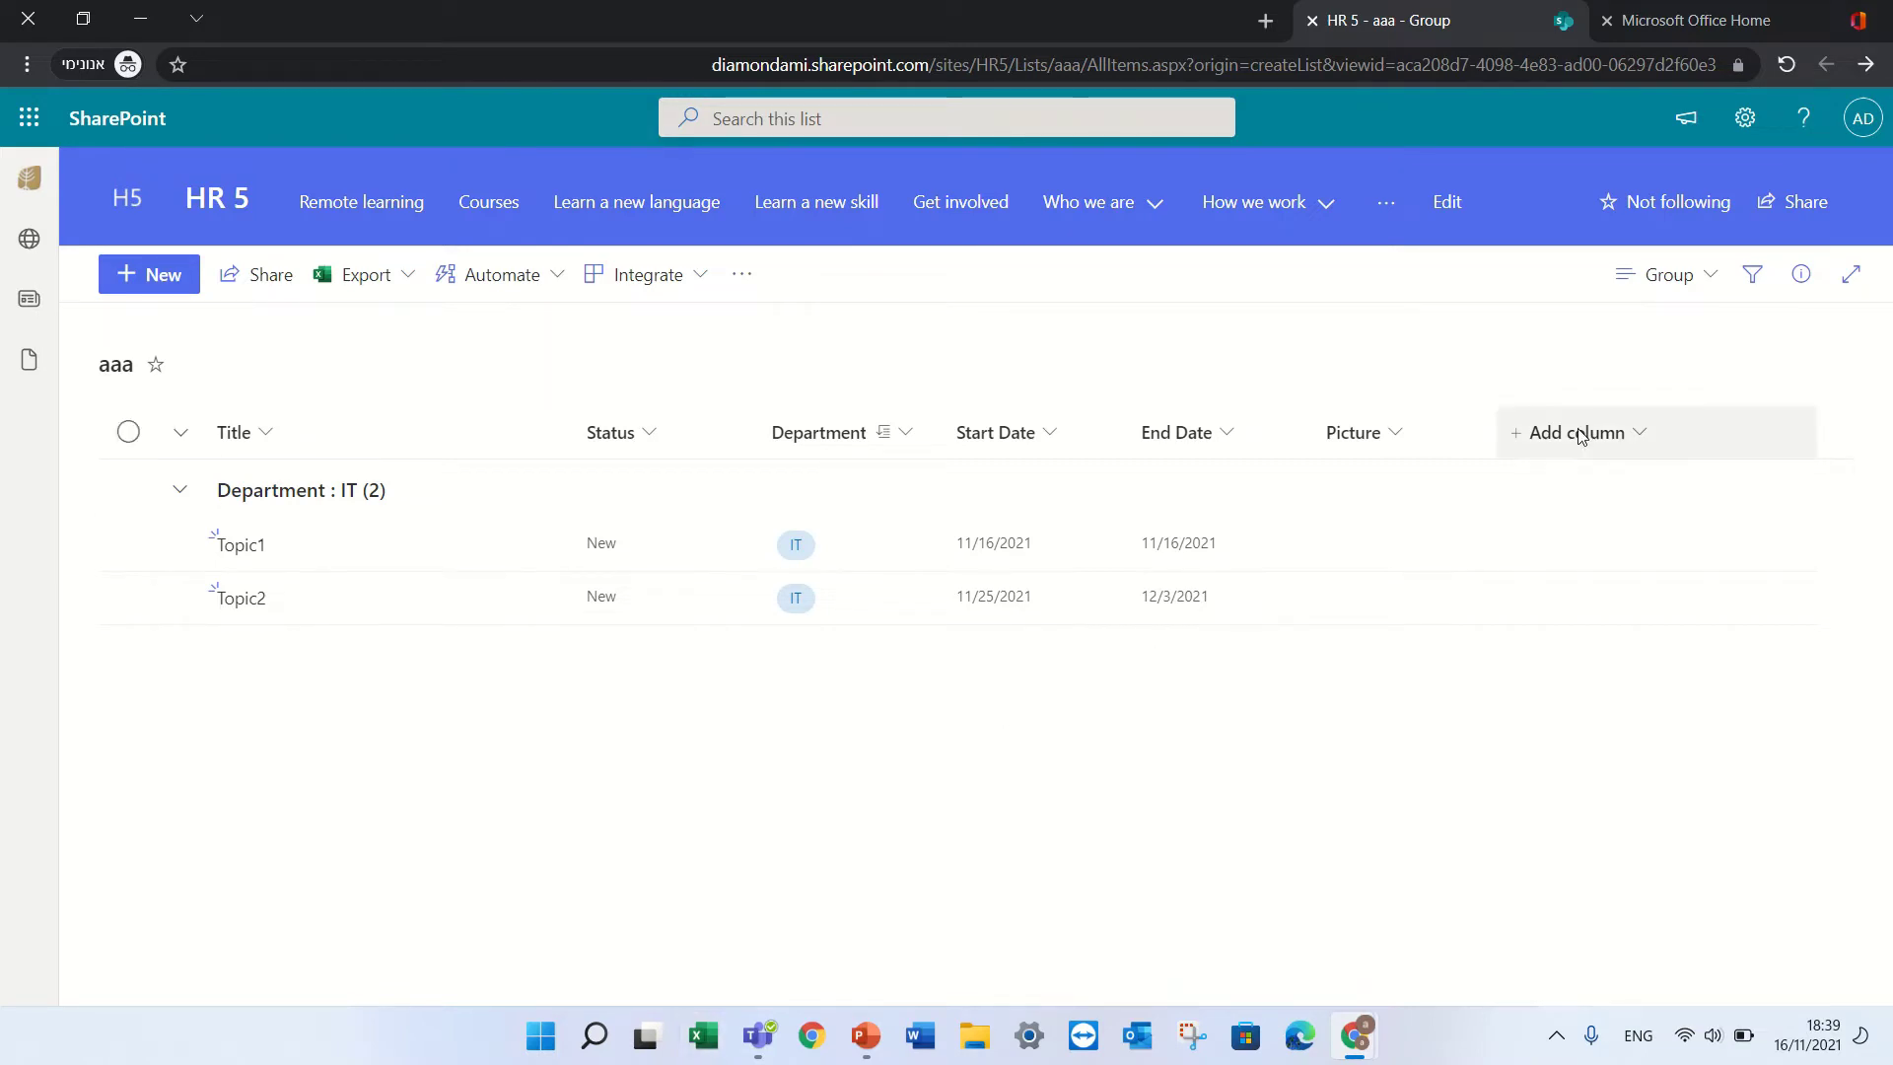
# Begin a new view for the list named cal and have it shown as a calendar.
pyautogui.click(1676, 280)
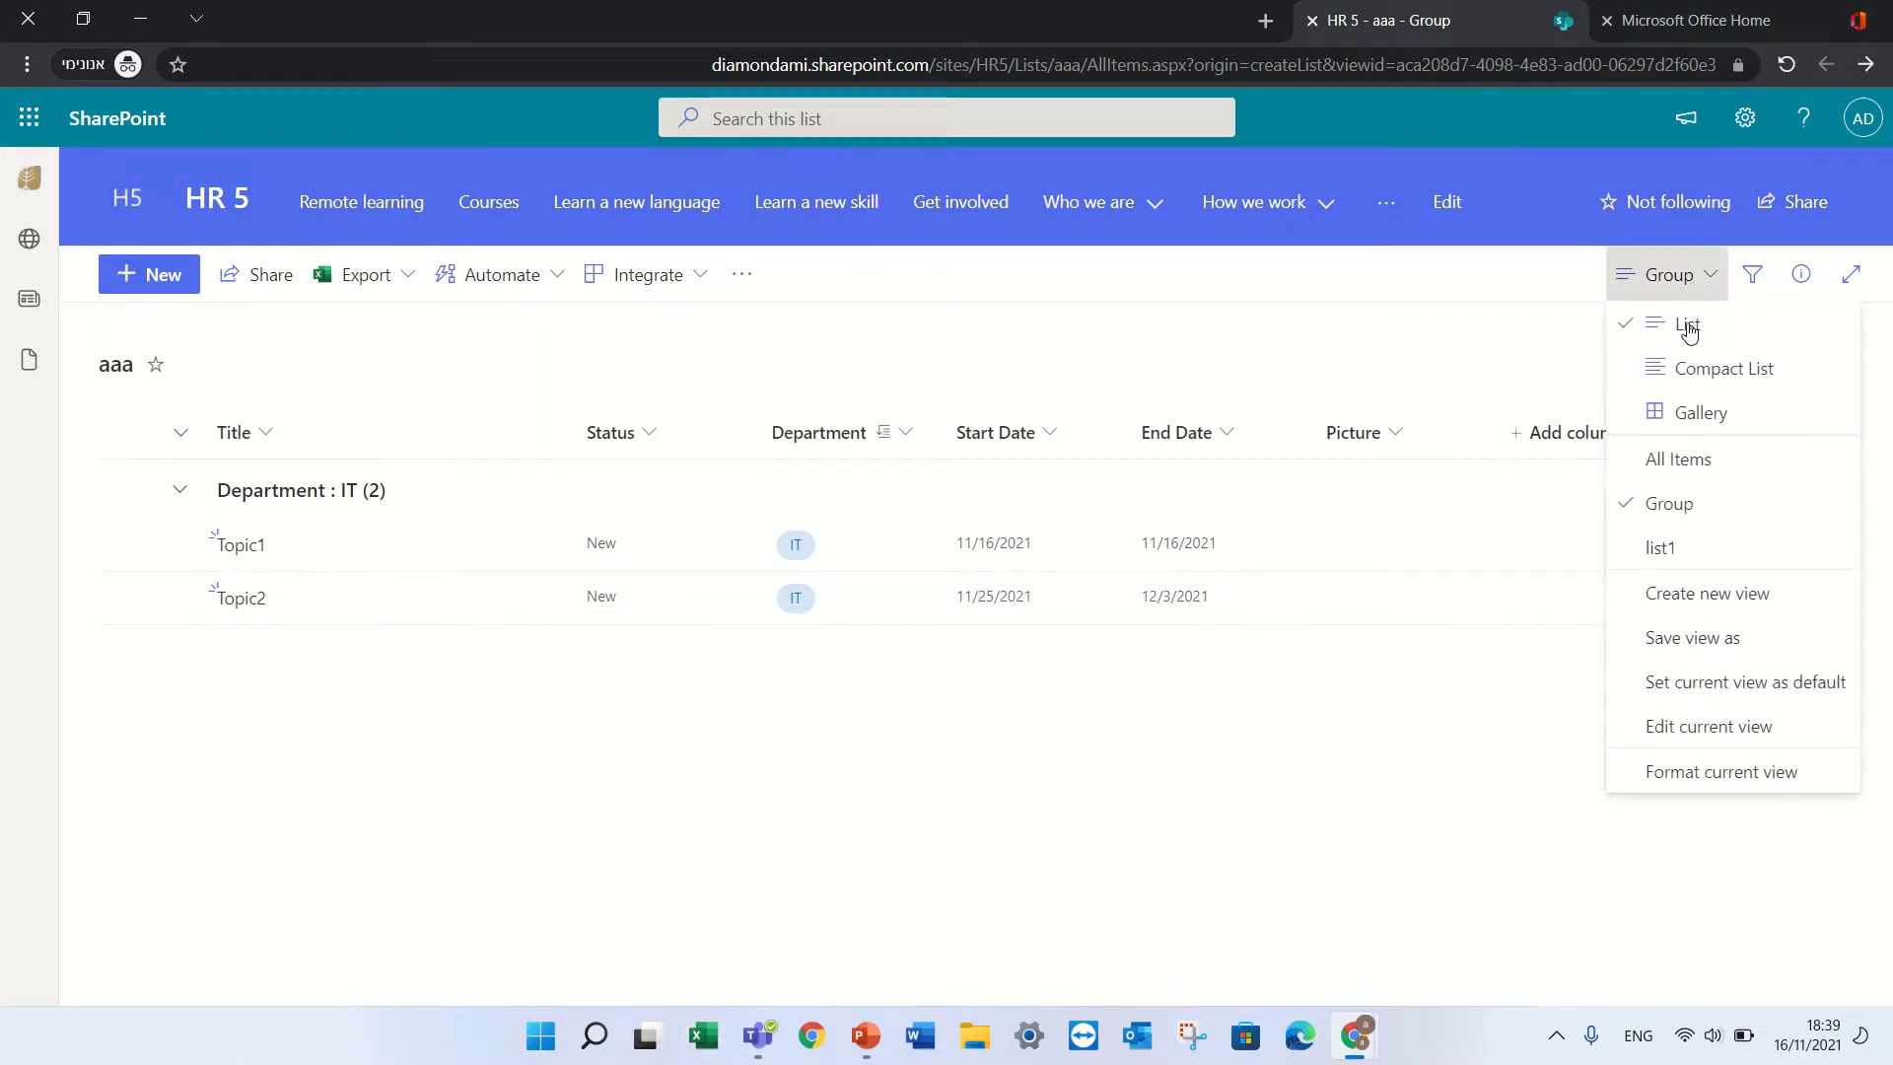
pyautogui.click(1781, 597)
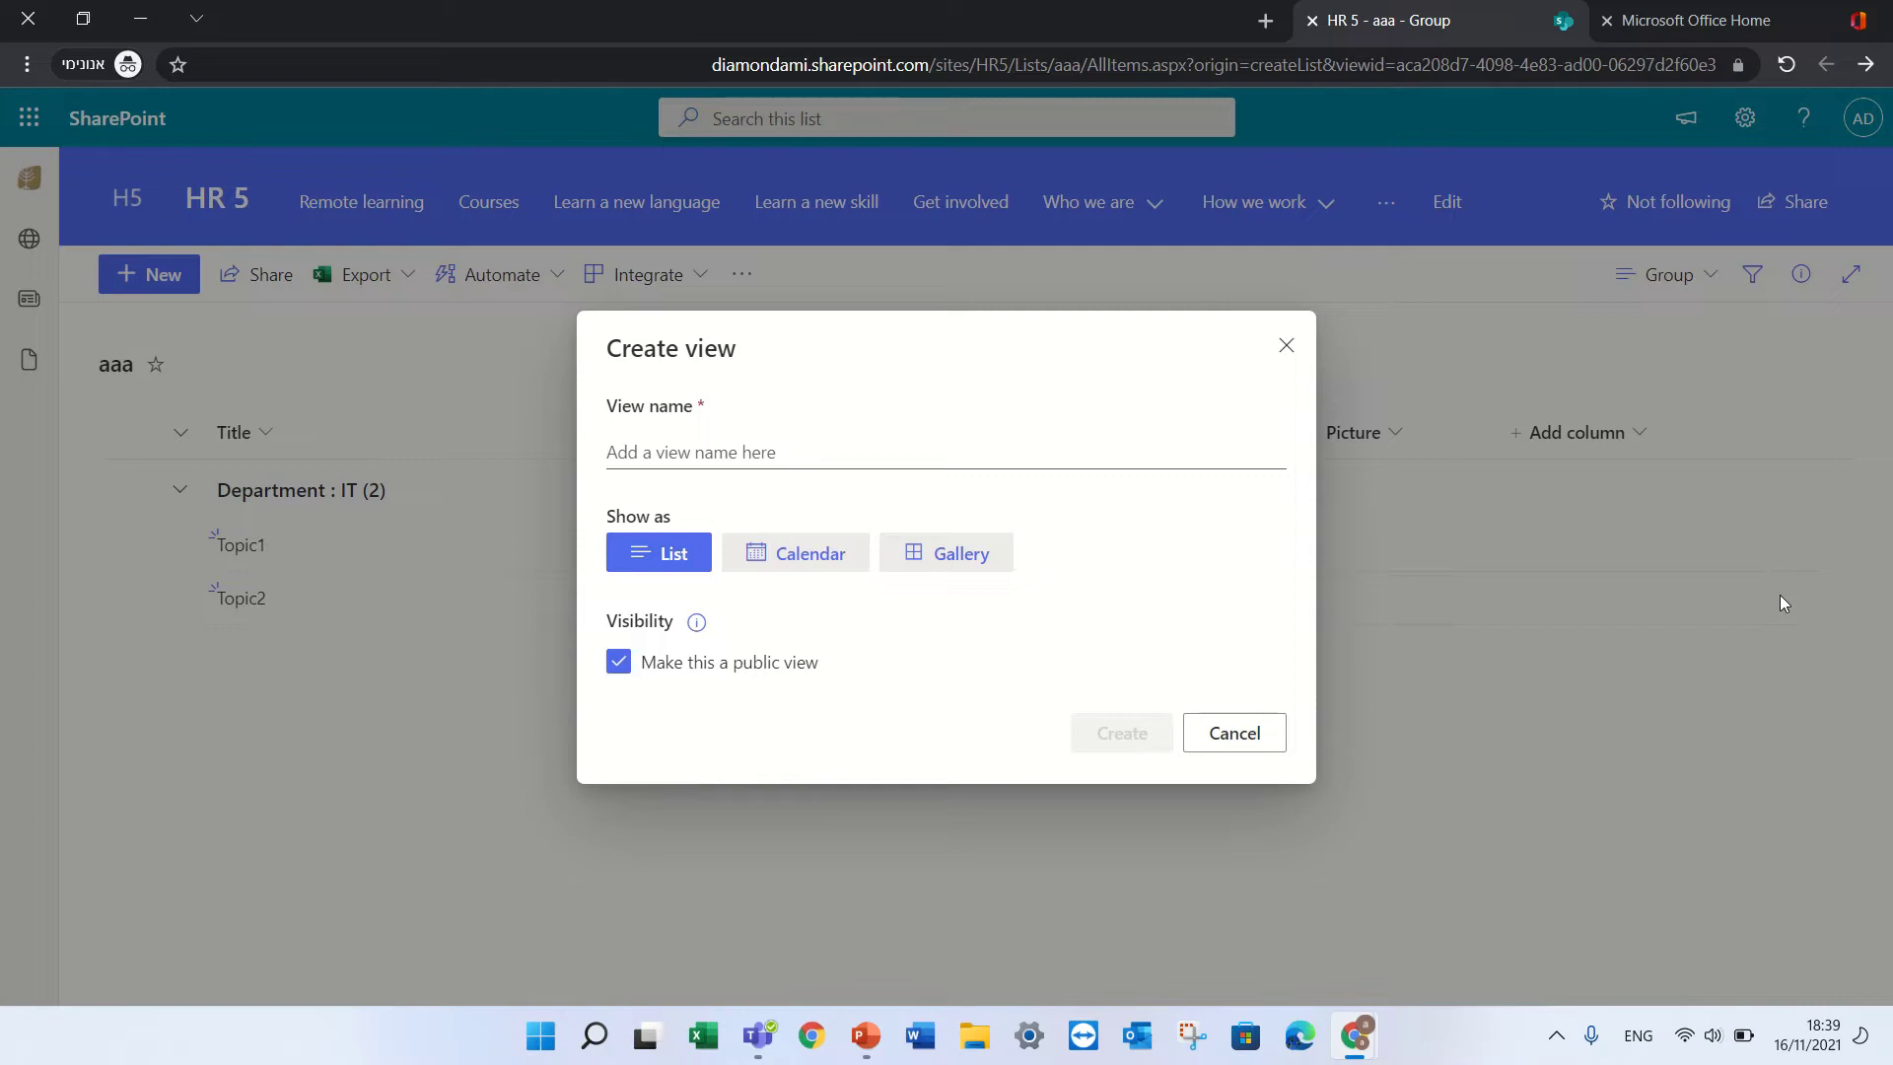
pyautogui.click(795, 448)
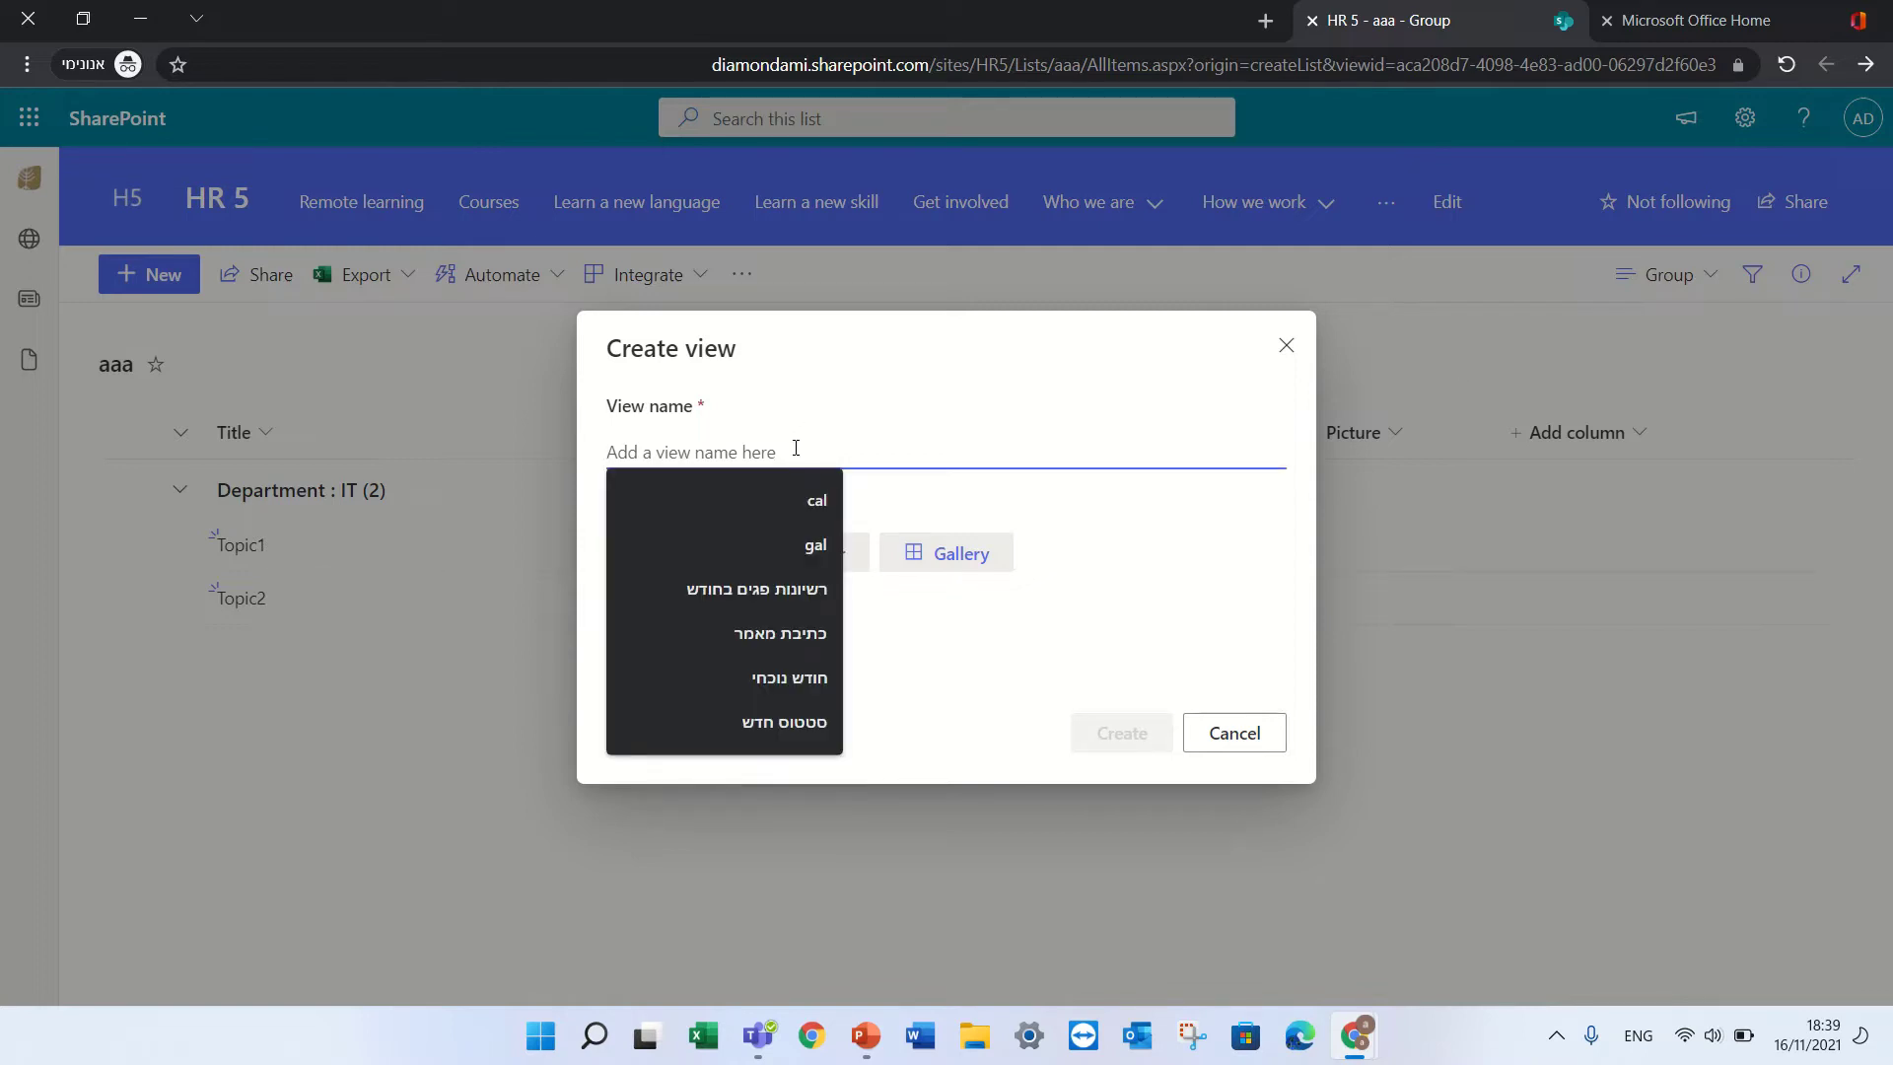
pyautogui.write('cal')
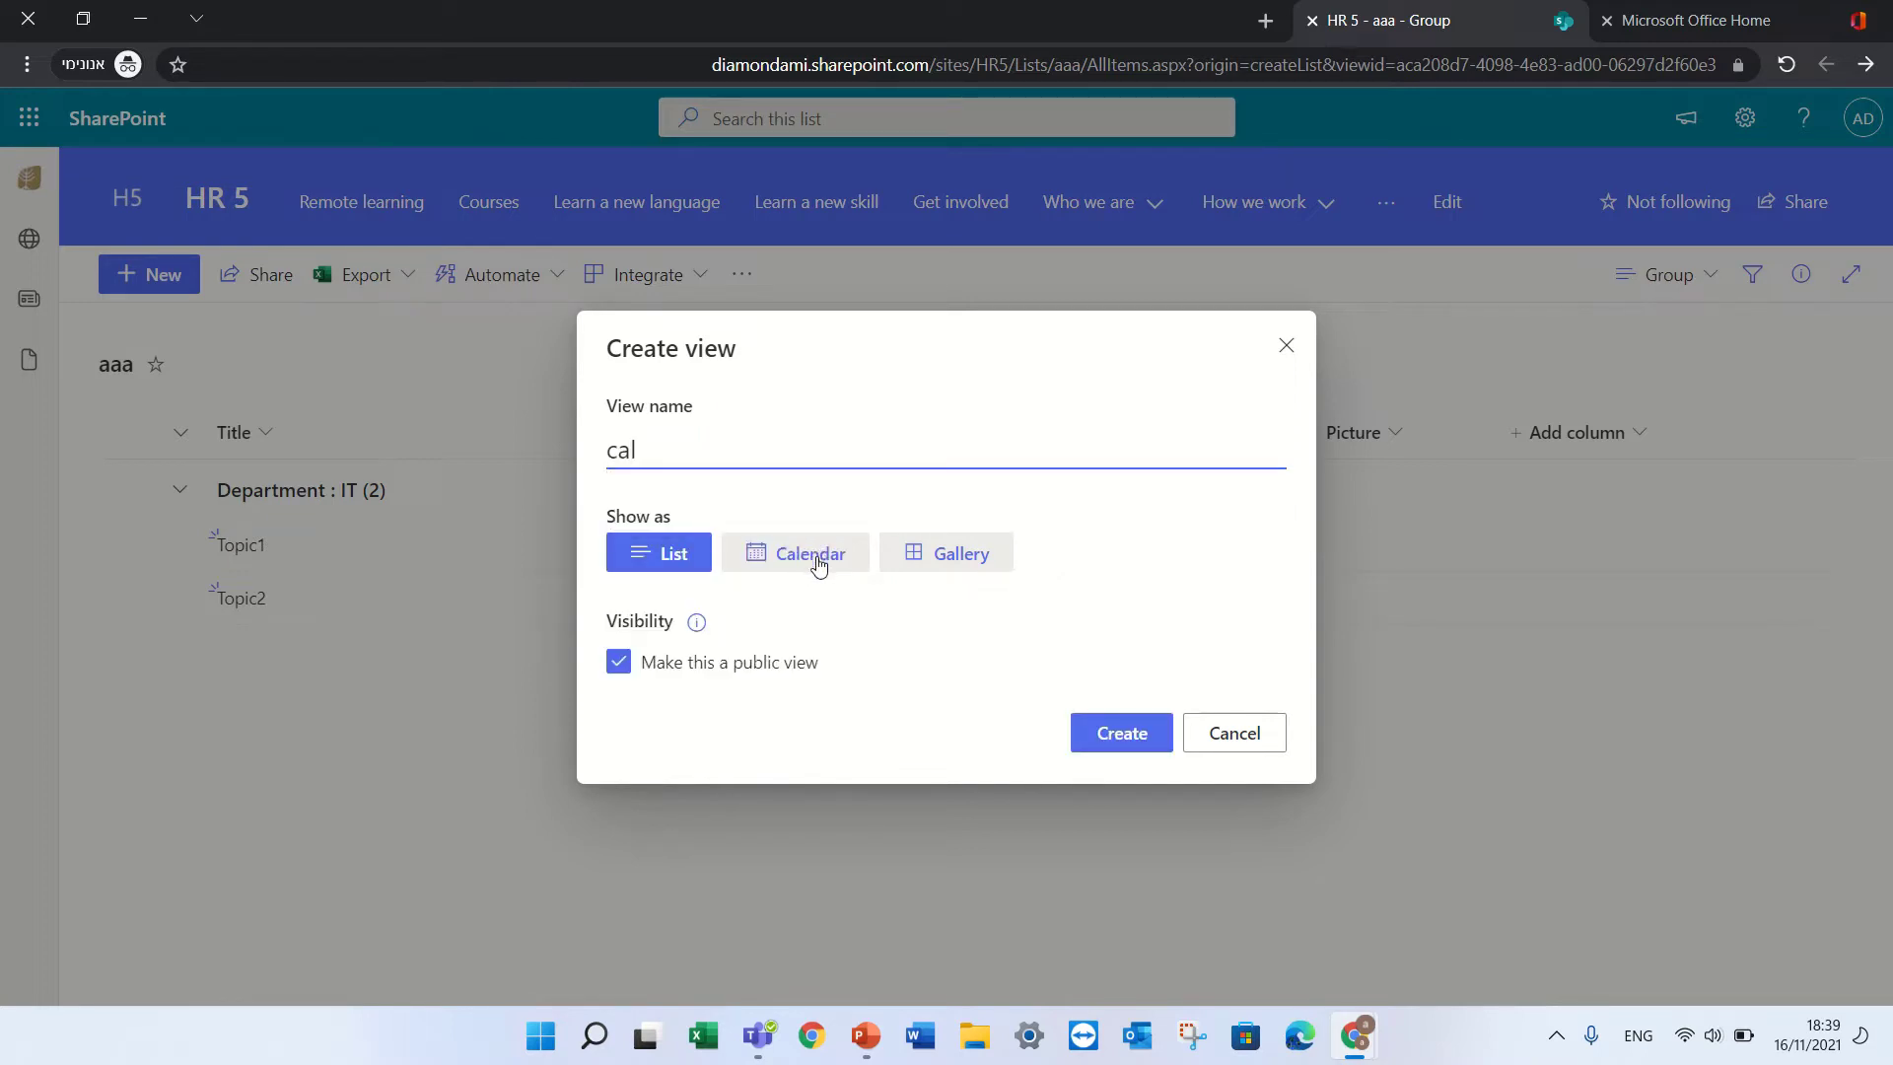
pyautogui.click(817, 564)
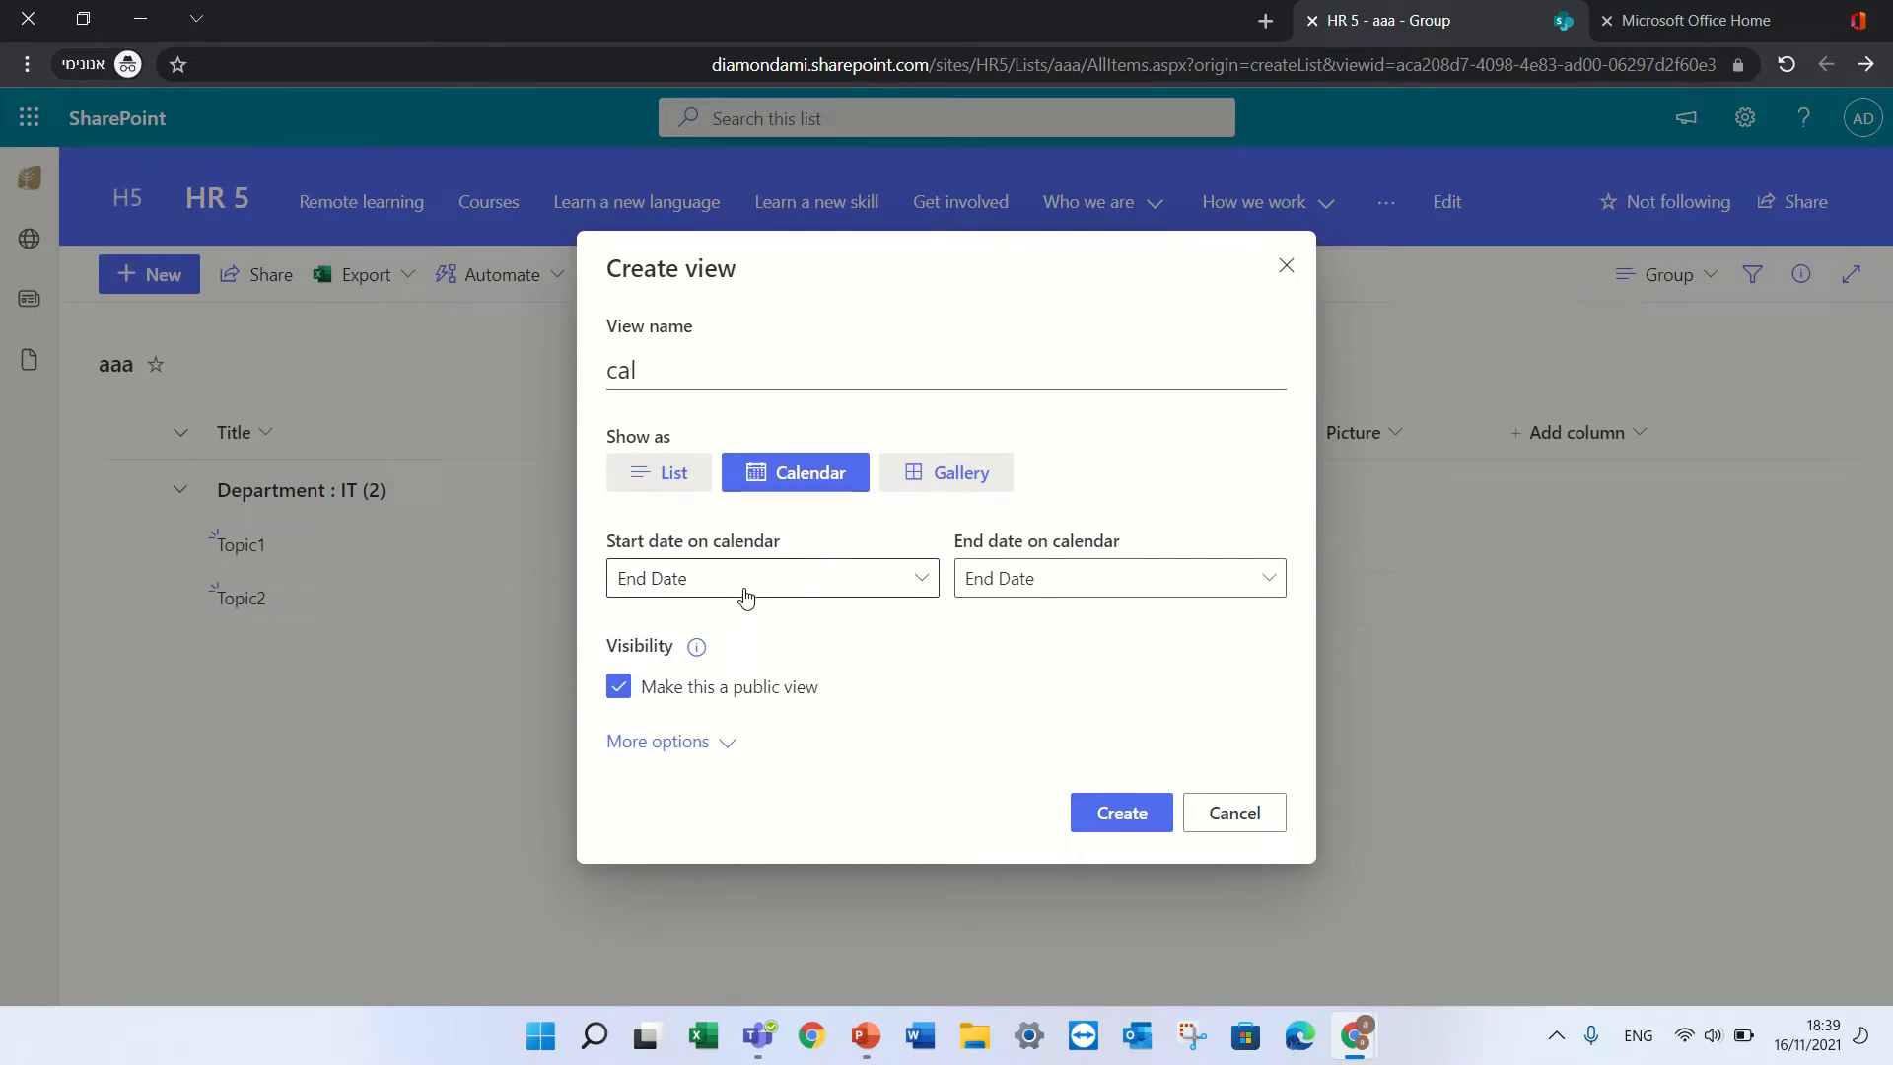
# Map the calendar's start to Start Date and its end to End Date, keep Title as the item title, and create the view.
pyautogui.click(921, 589)
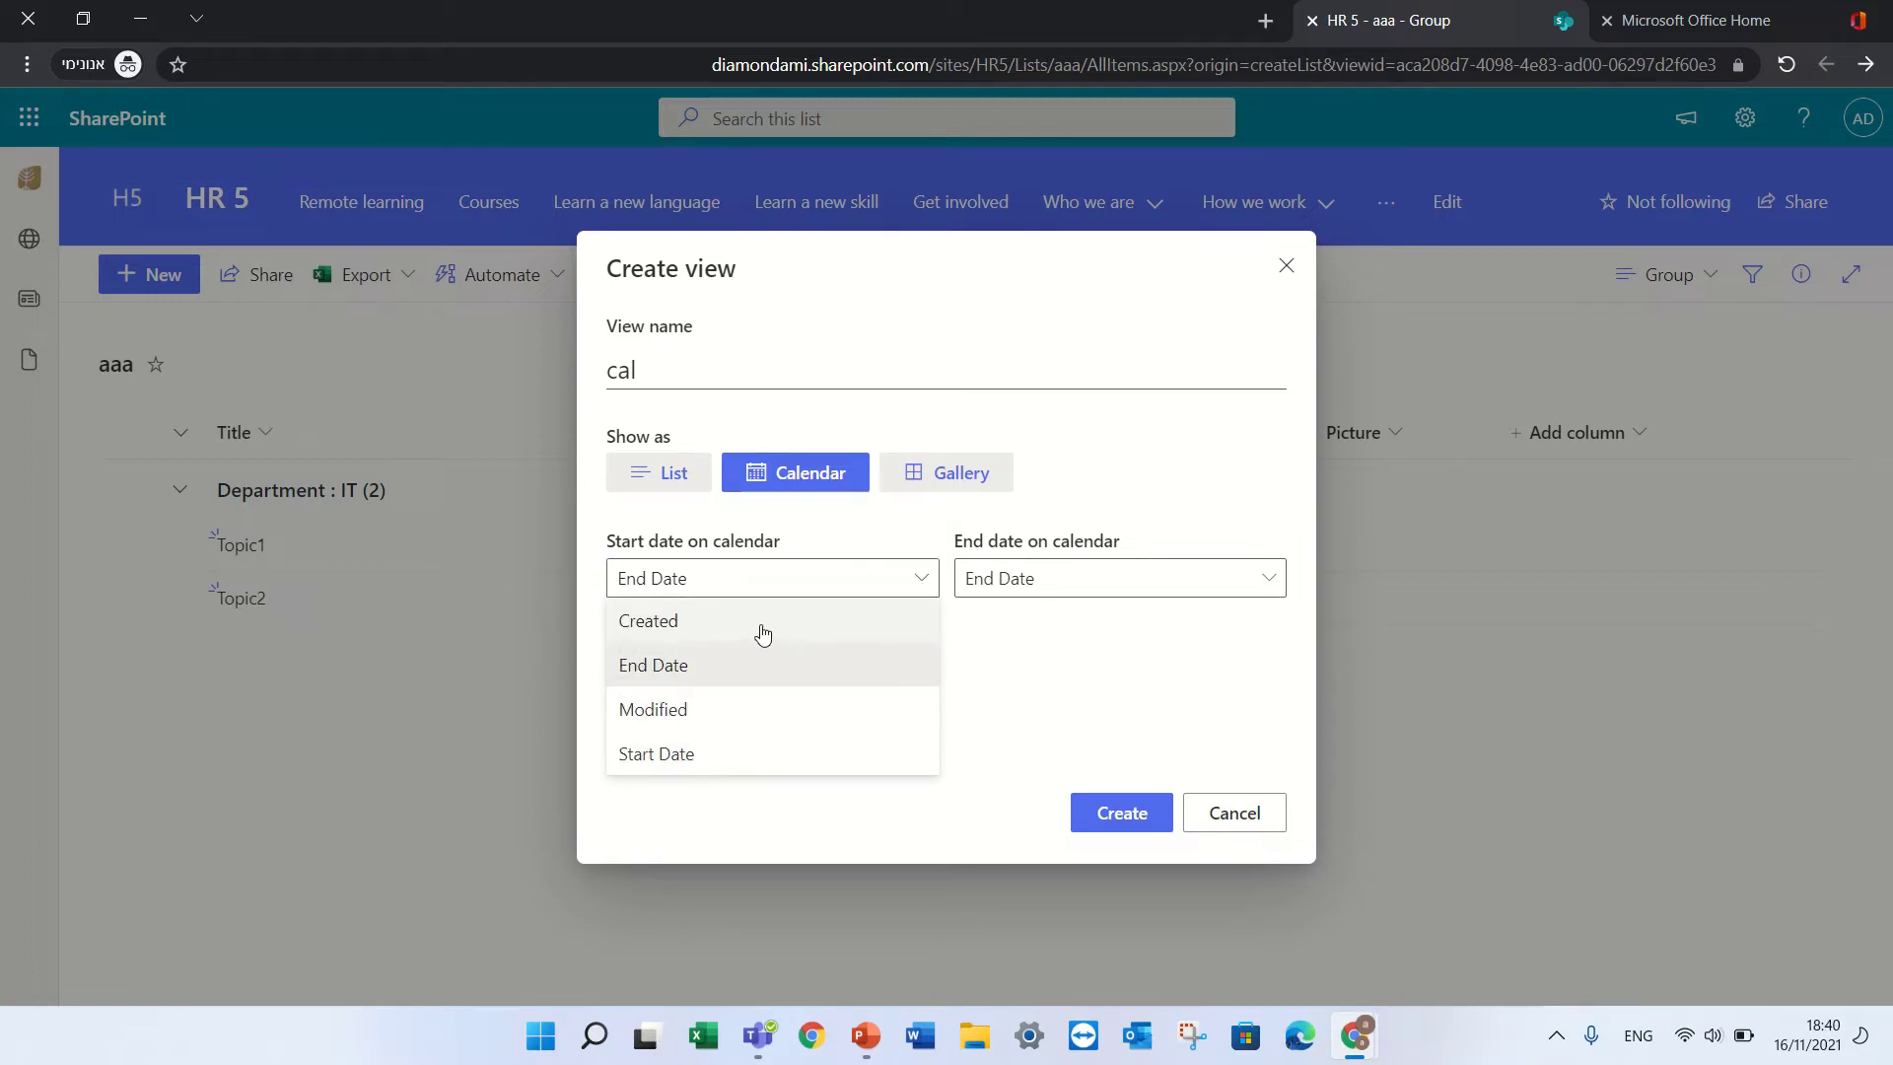
pyautogui.click(791, 755)
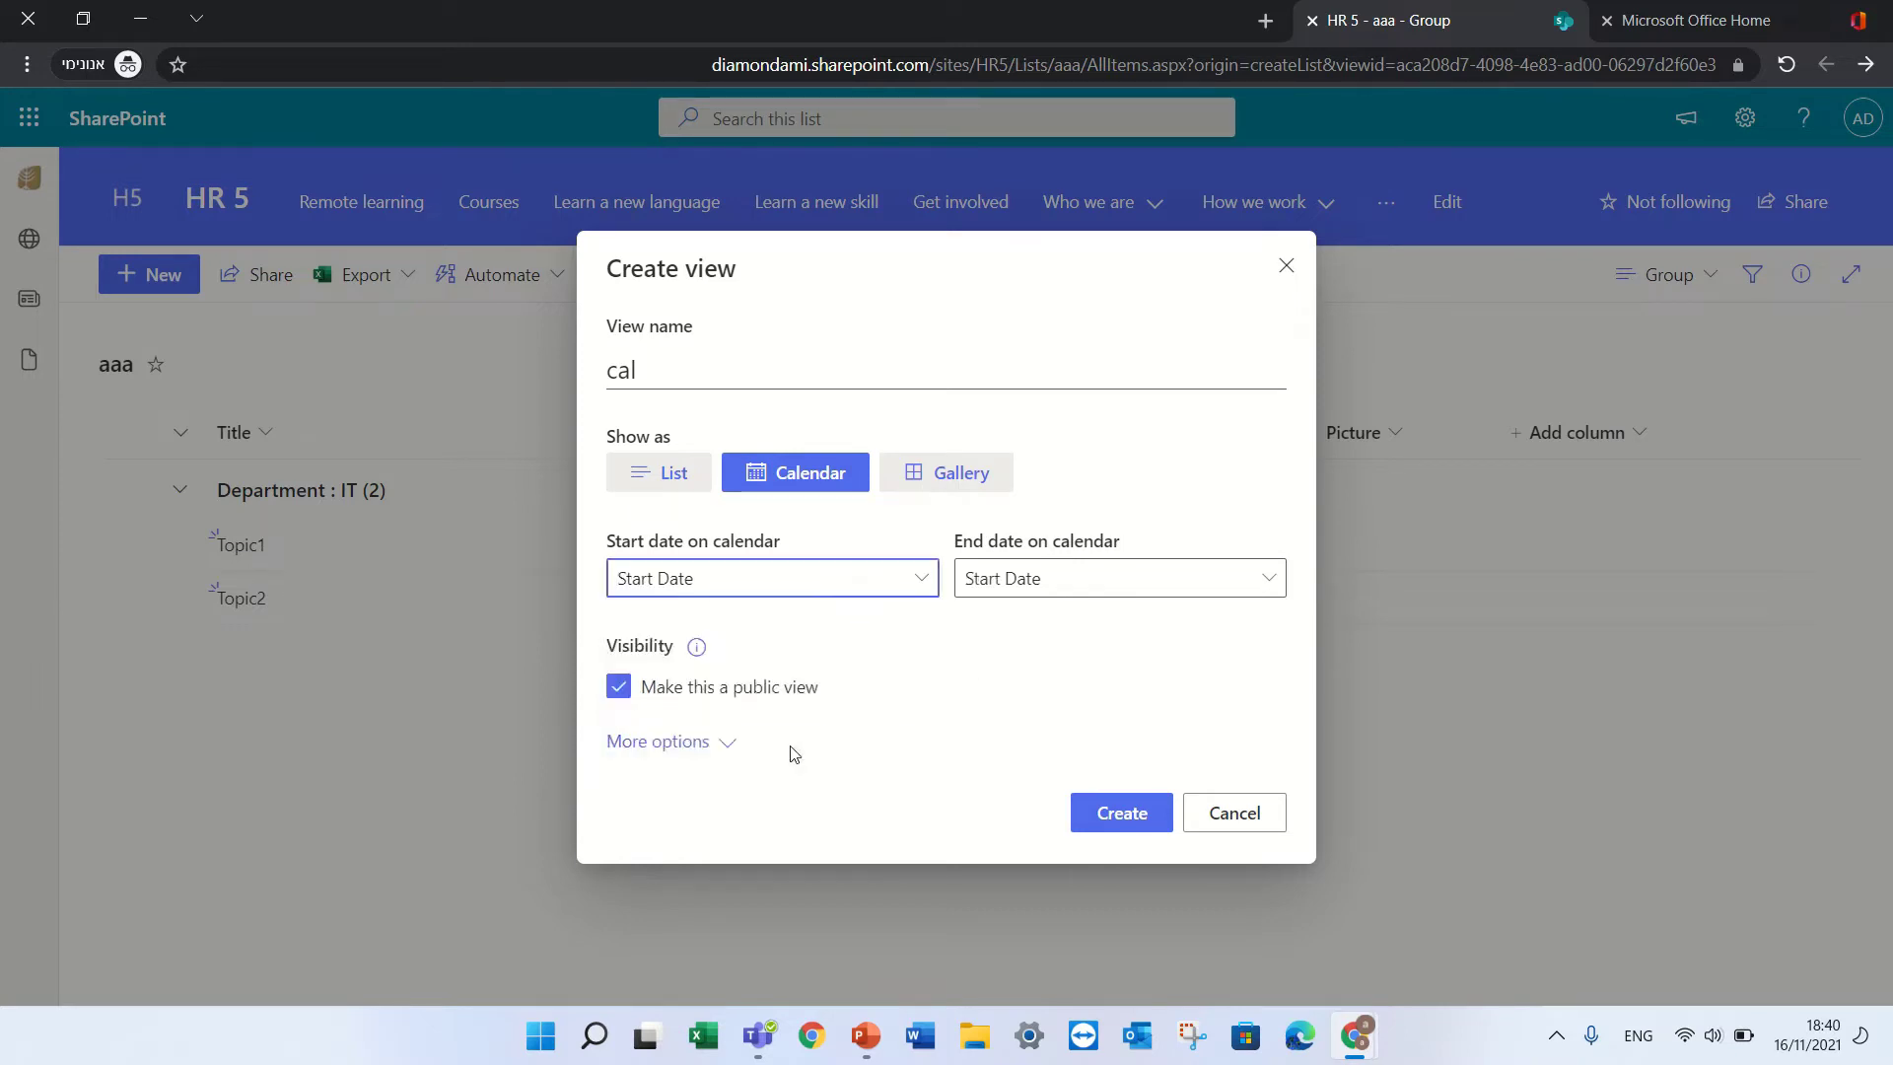
pyautogui.click(1045, 582)
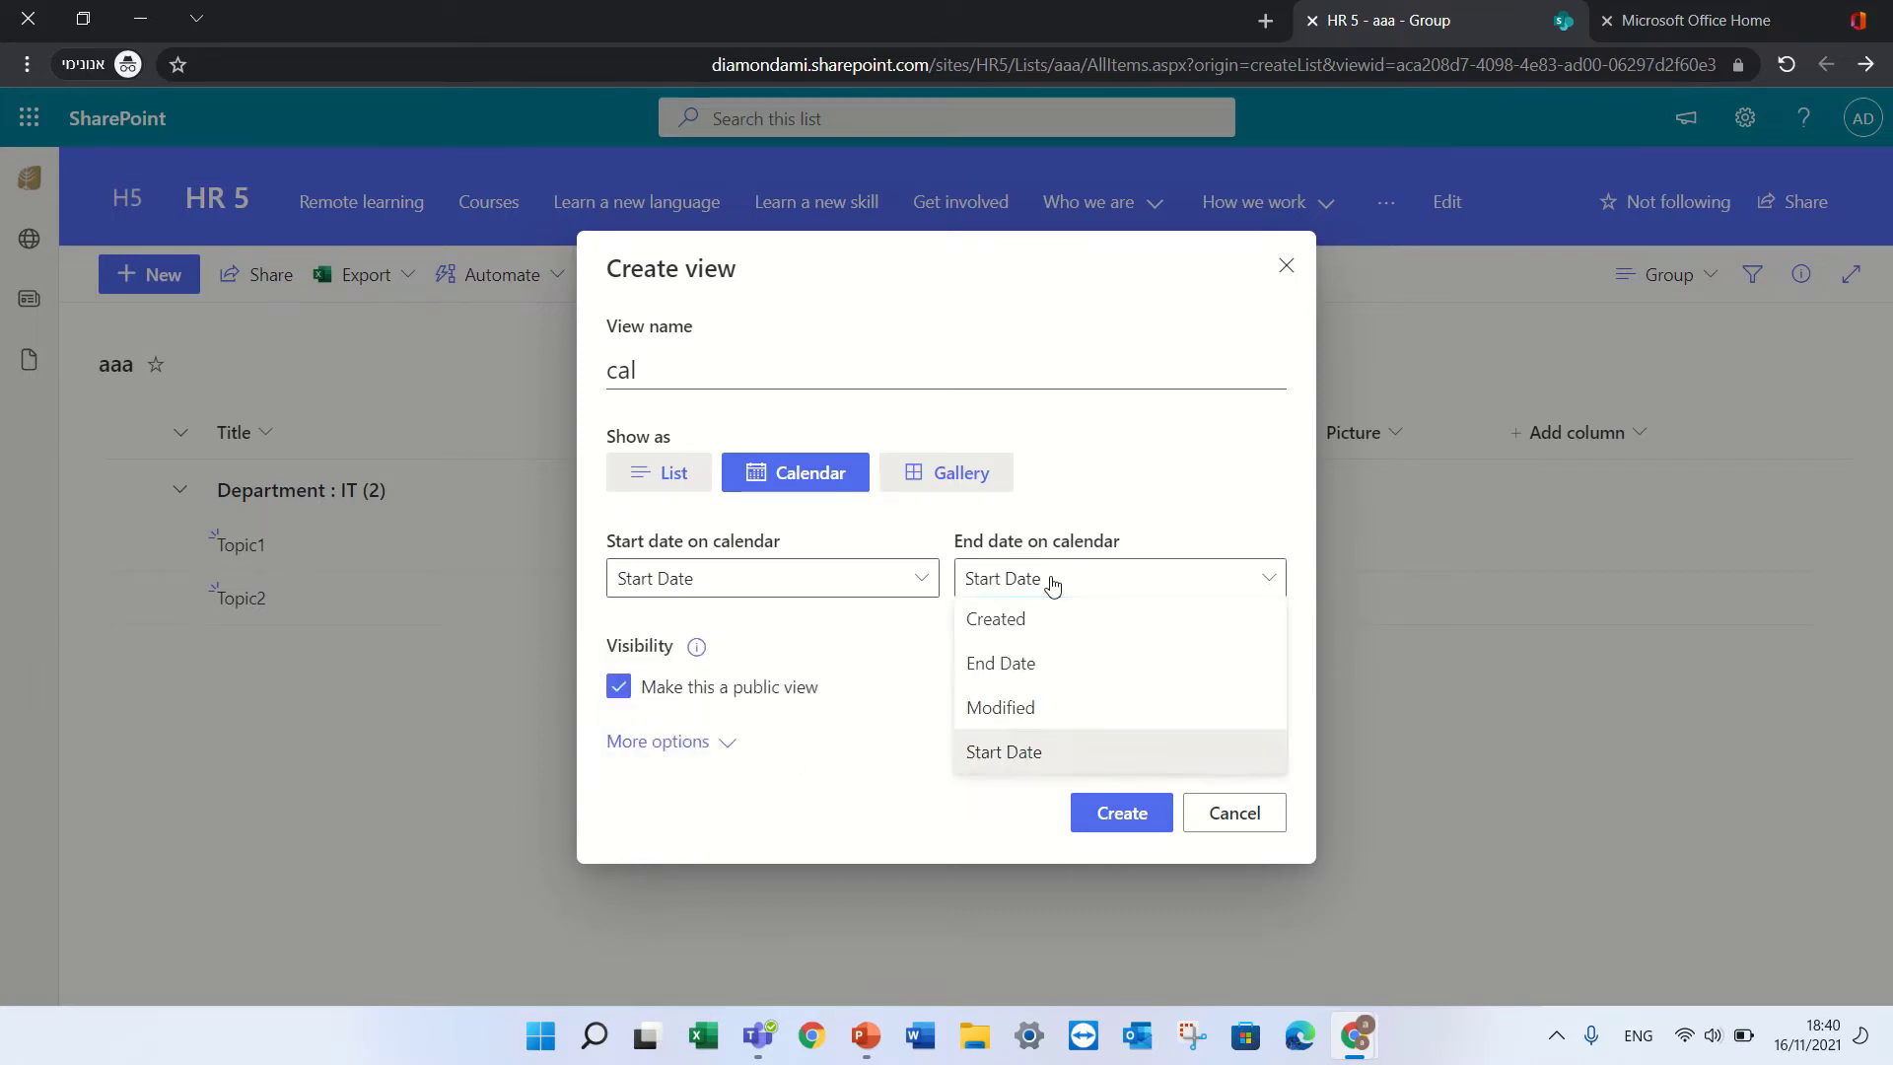
pyautogui.click(1056, 670)
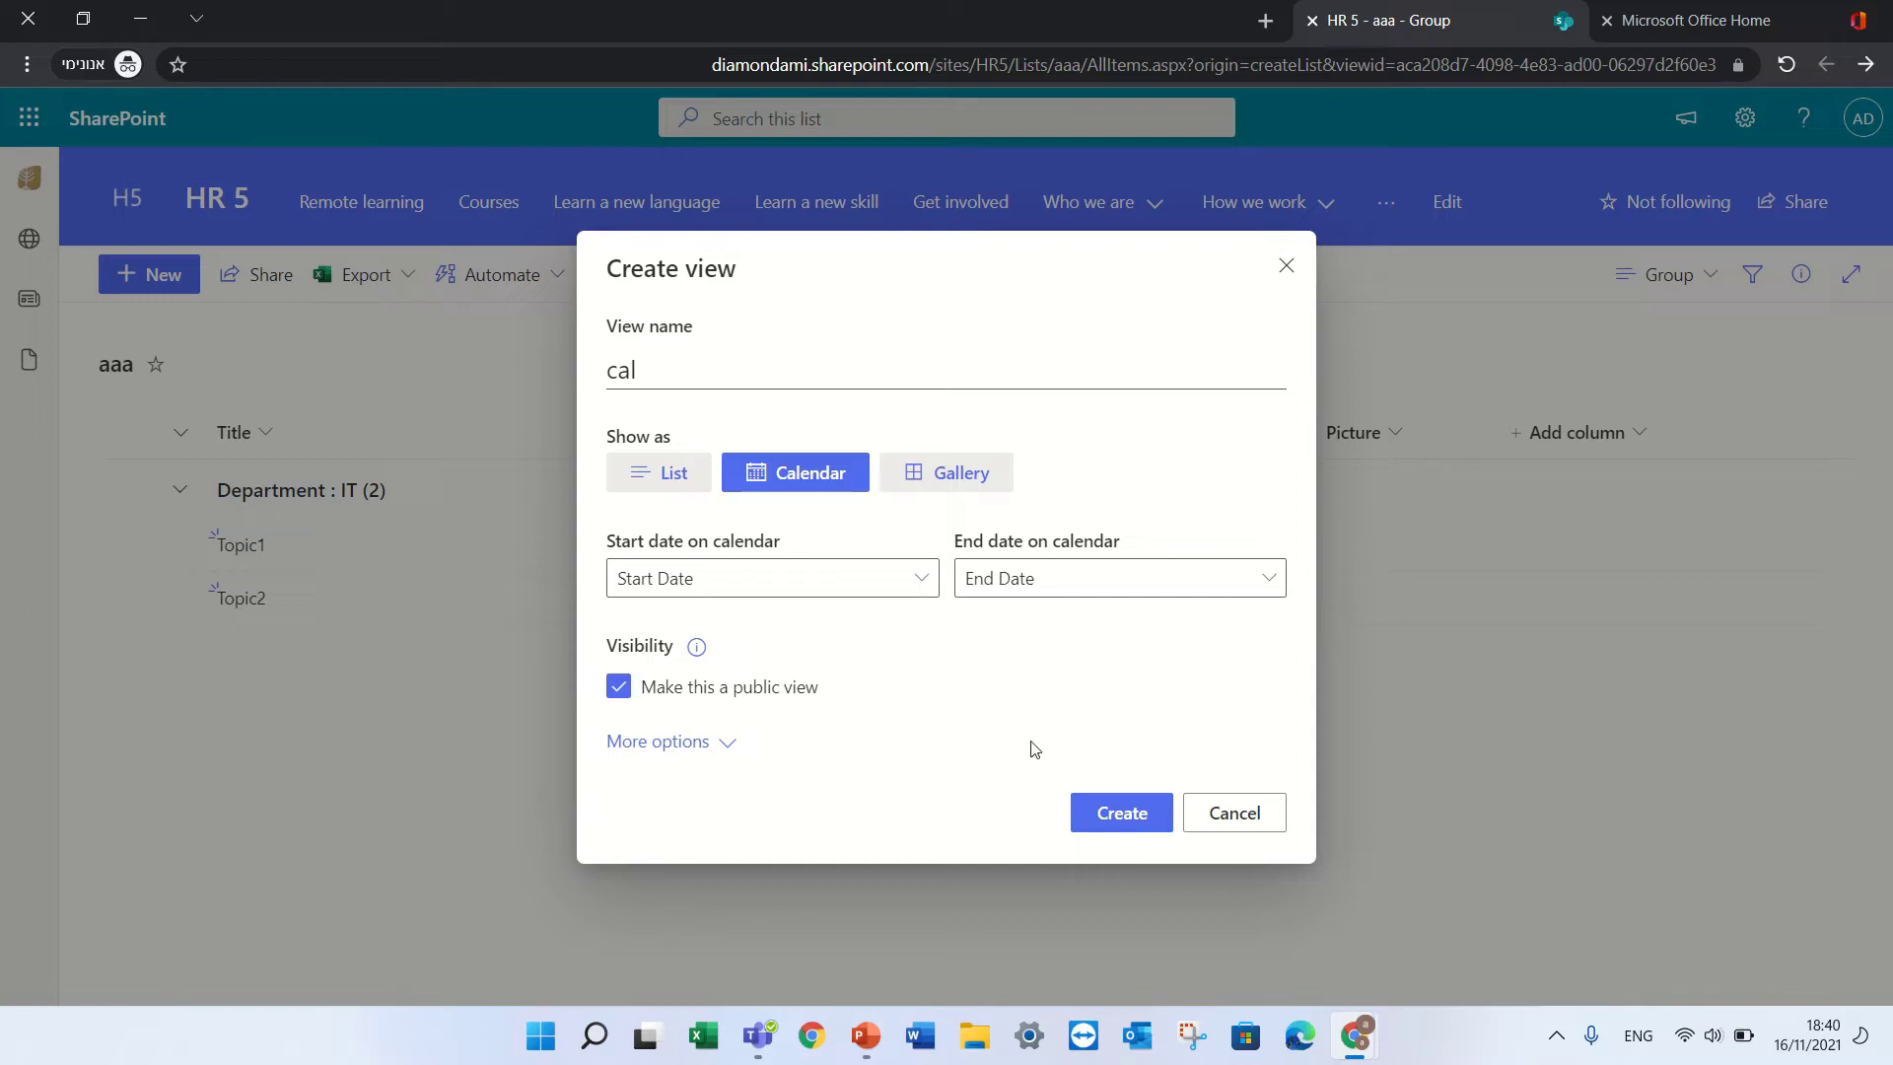
pyautogui.click(706, 737)
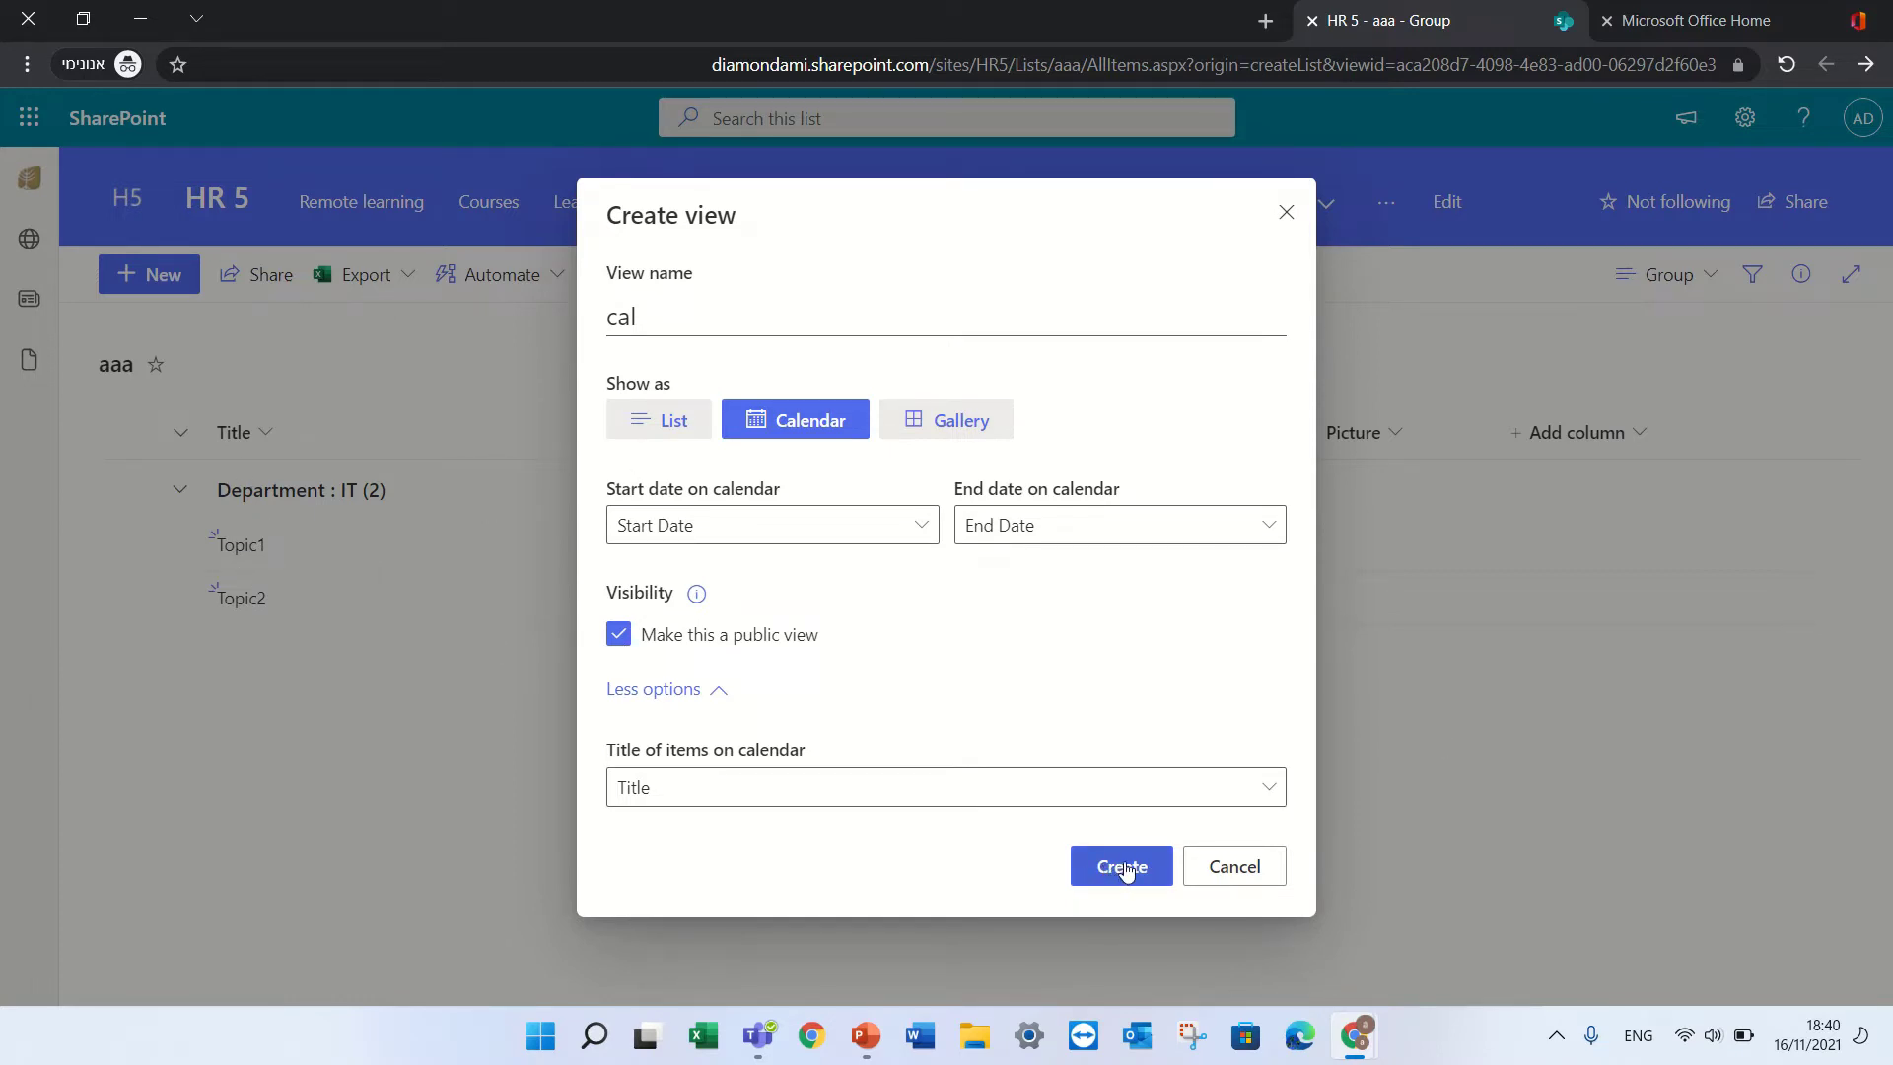
pyautogui.click(1145, 790)
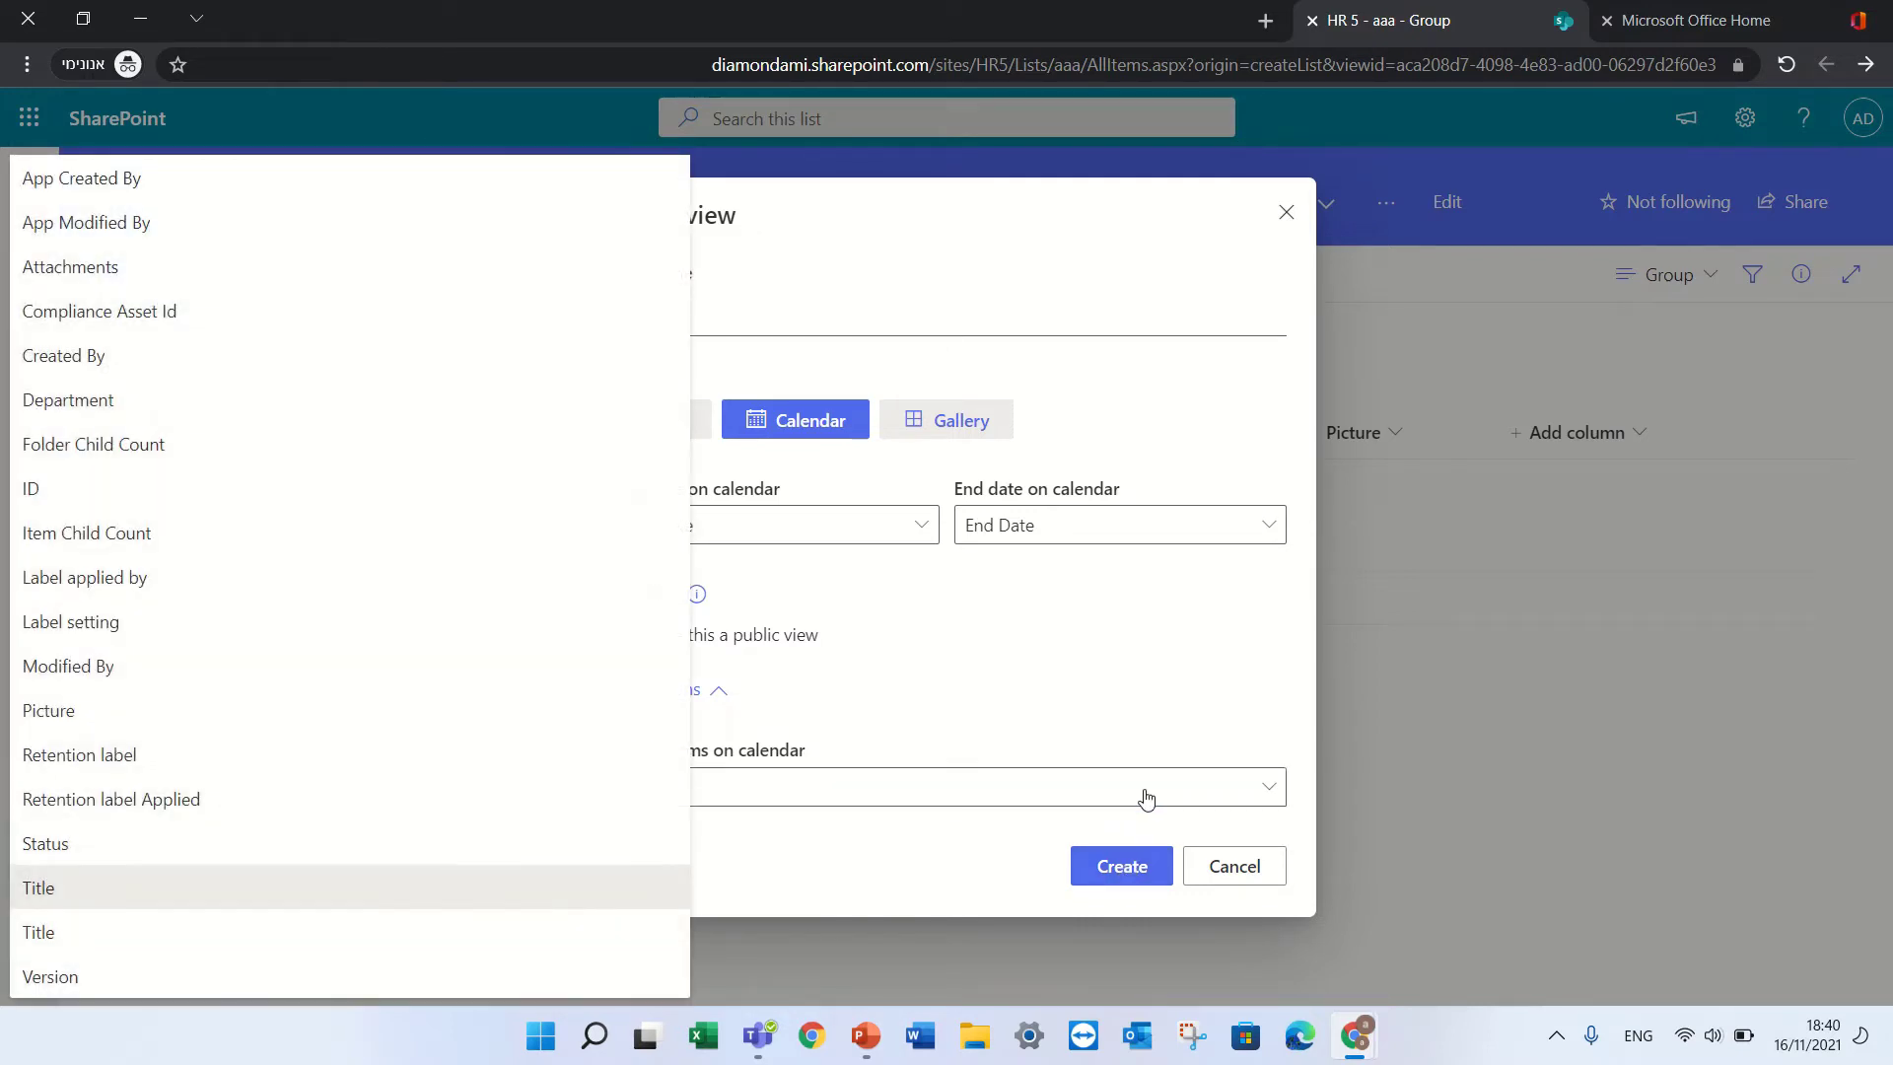
pyautogui.click(1085, 744)
pyautogui.click(1121, 881)
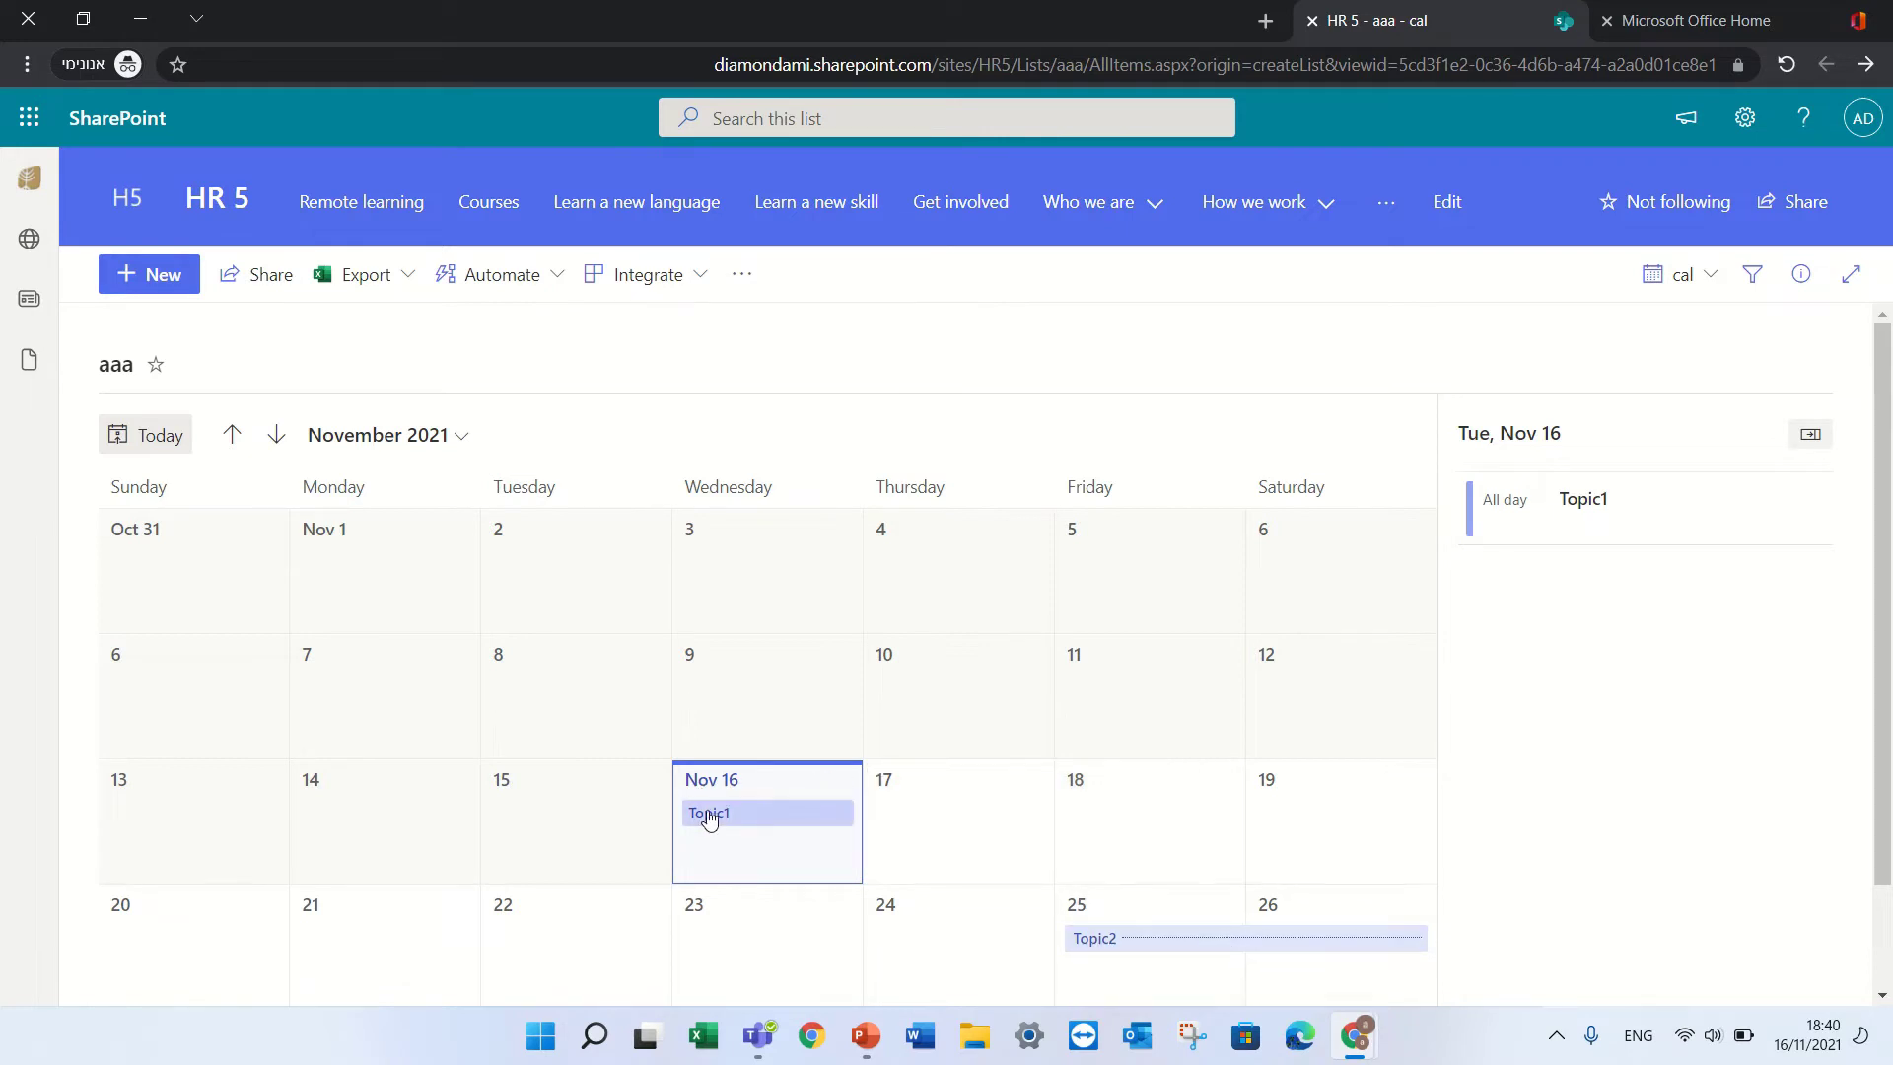
# Look over Topic2's date span in the calendar and open that item's details.
pyautogui.moveTo(1106, 946)
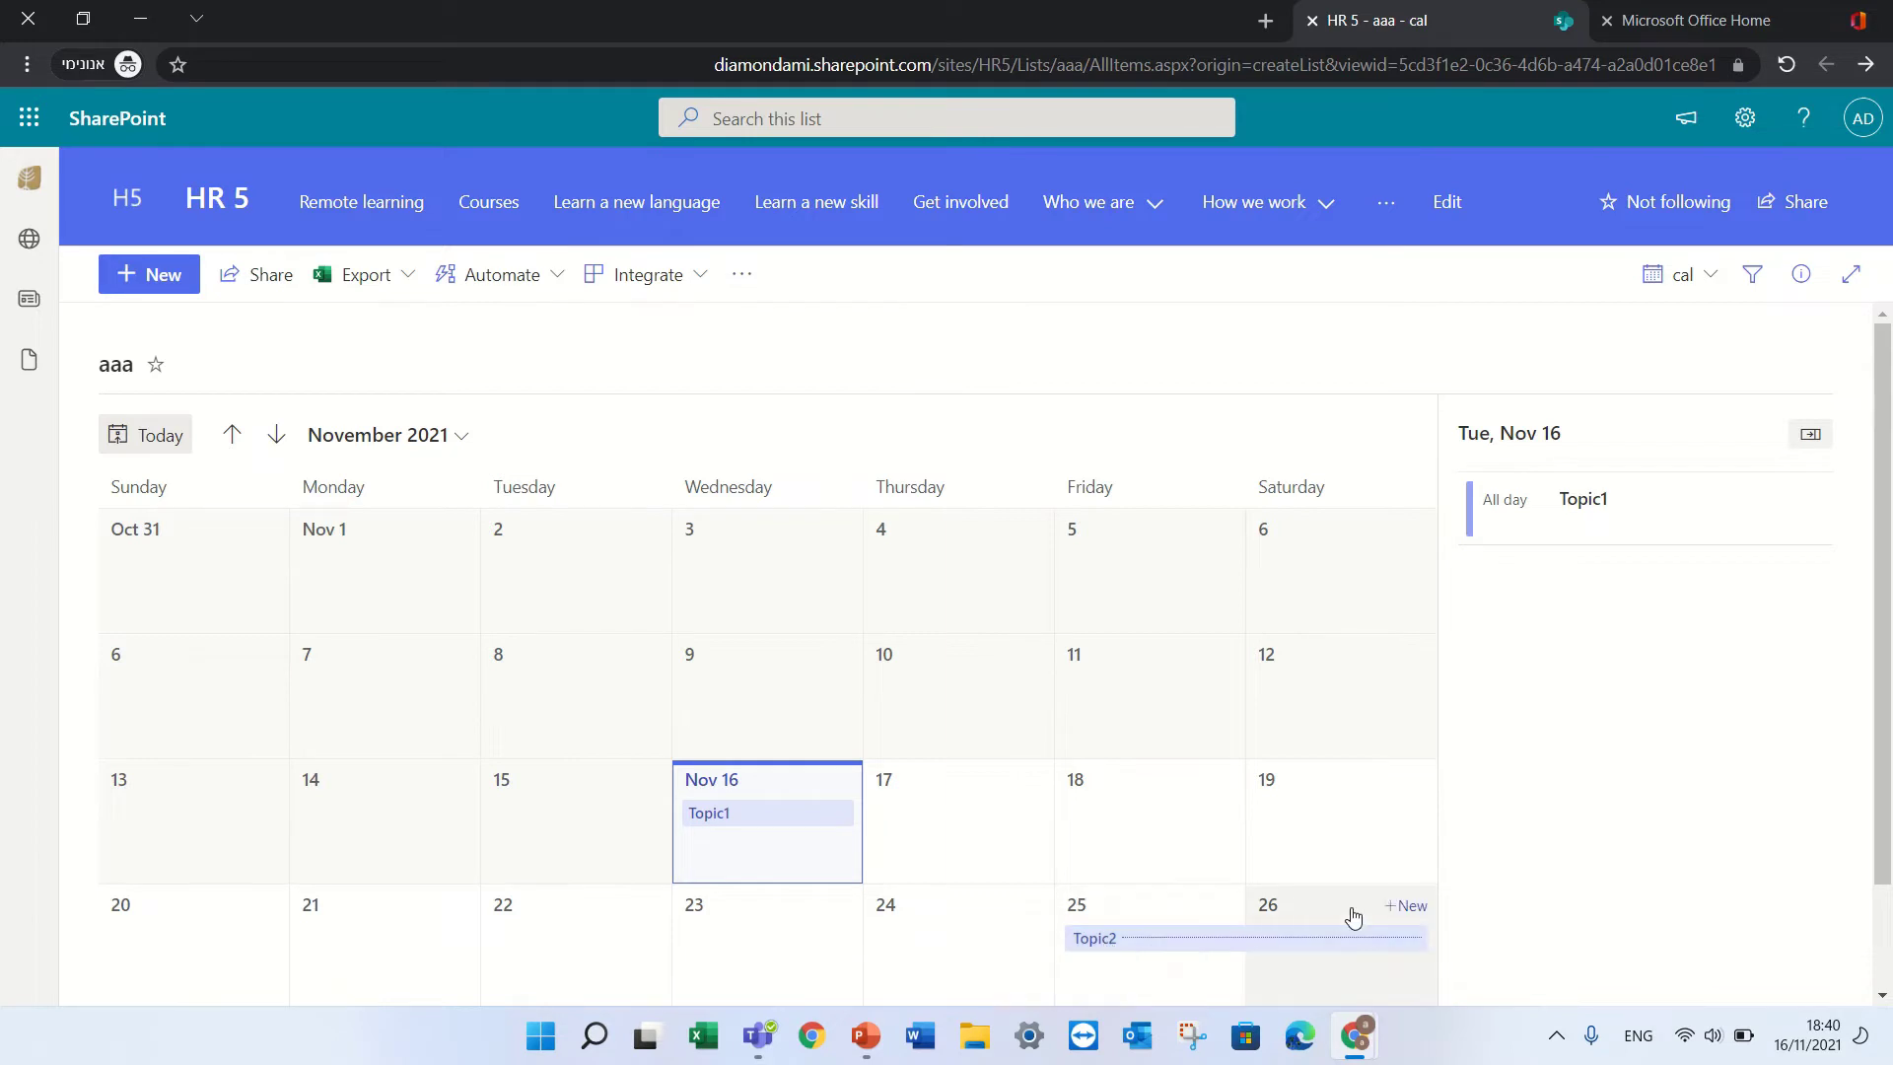
pyautogui.scroll(-1, 1873, 781)
pyautogui.moveTo(1874, 781); pyautogui.dragTo(1866, 827)
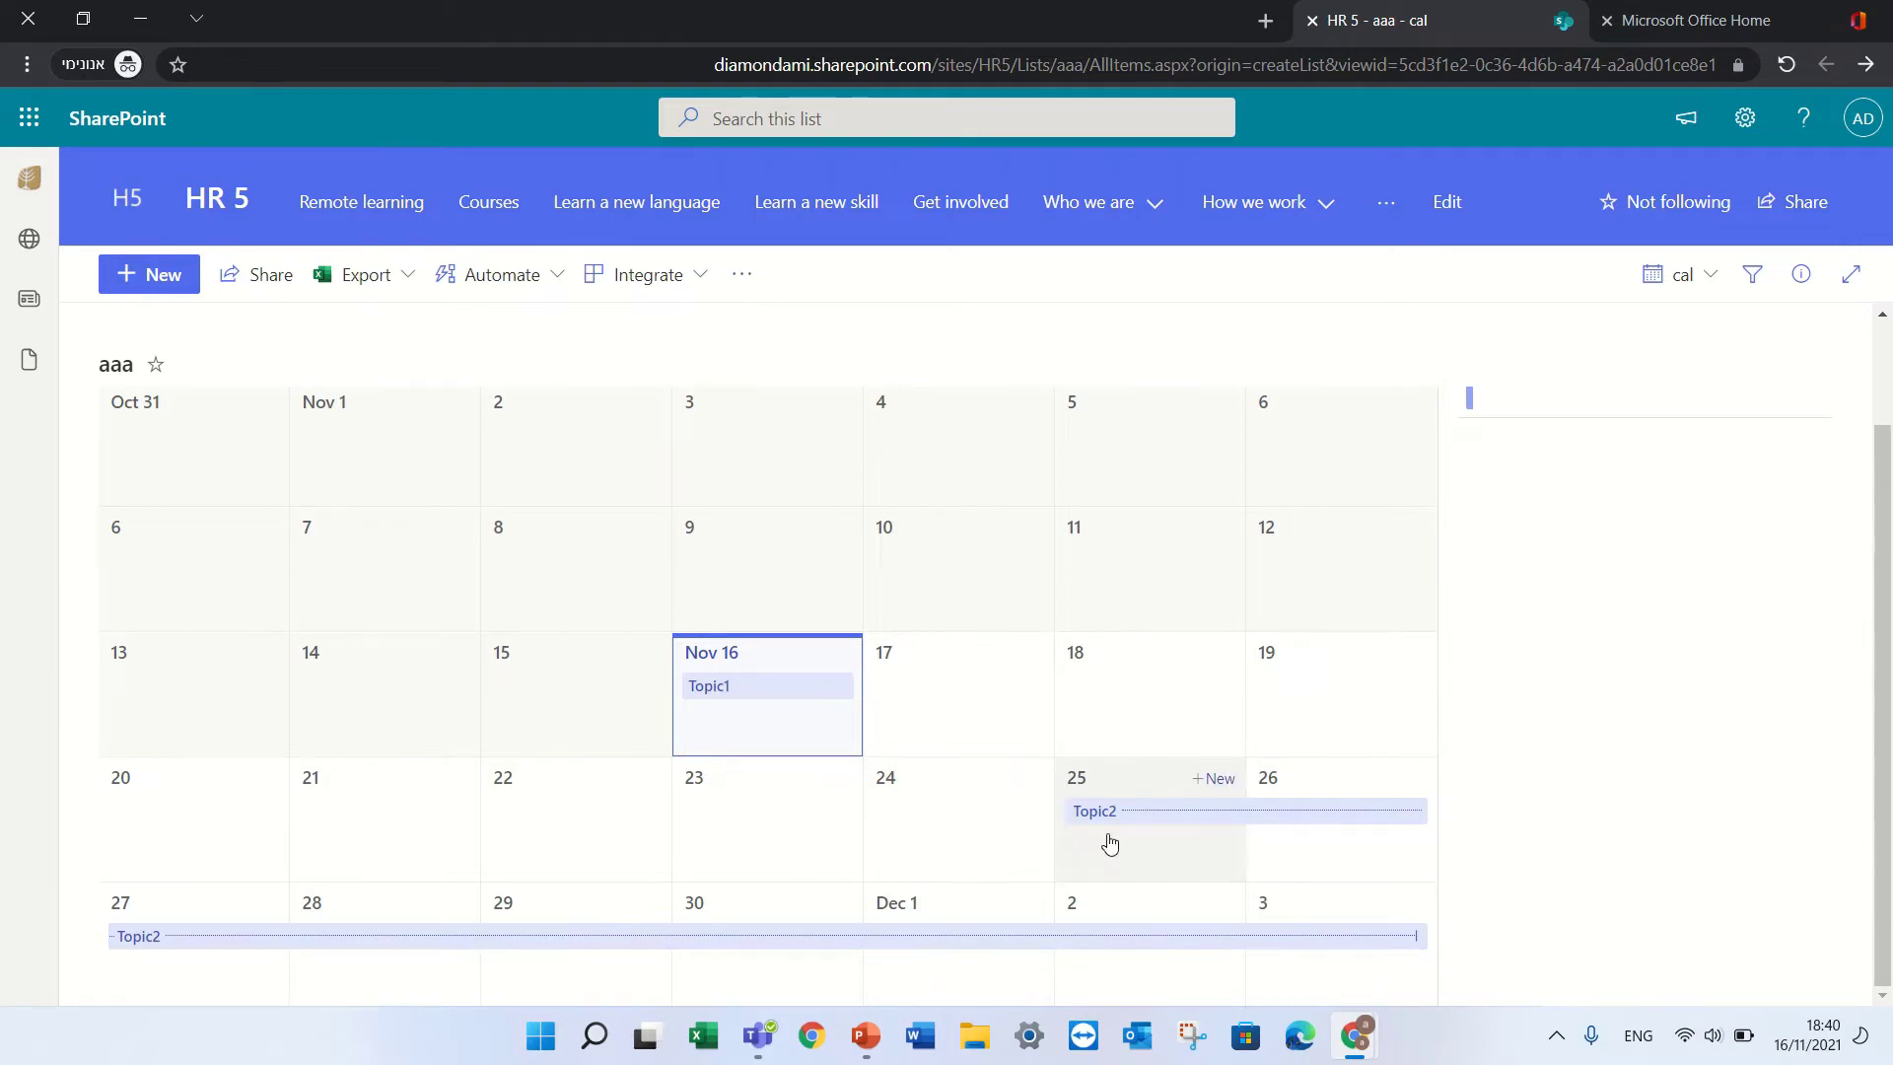
pyautogui.click(1105, 817)
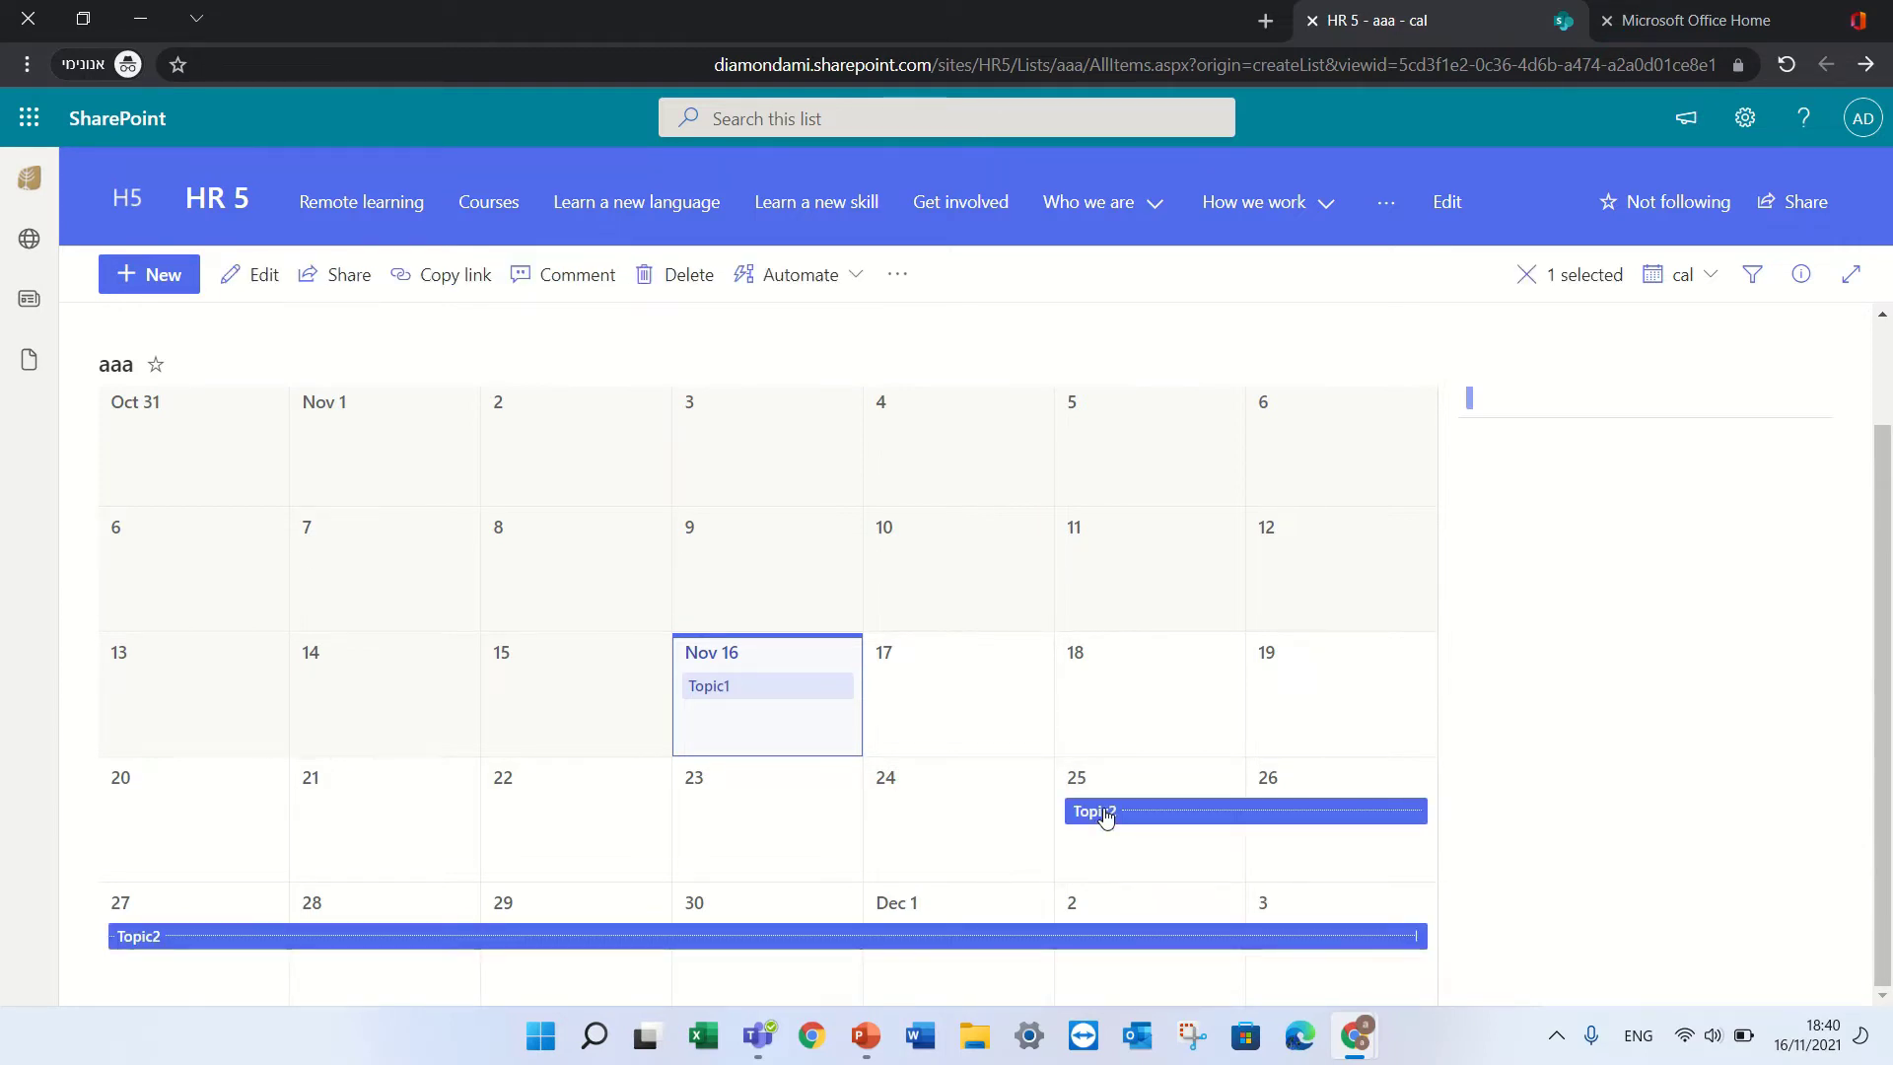
pyautogui.click(1105, 814)
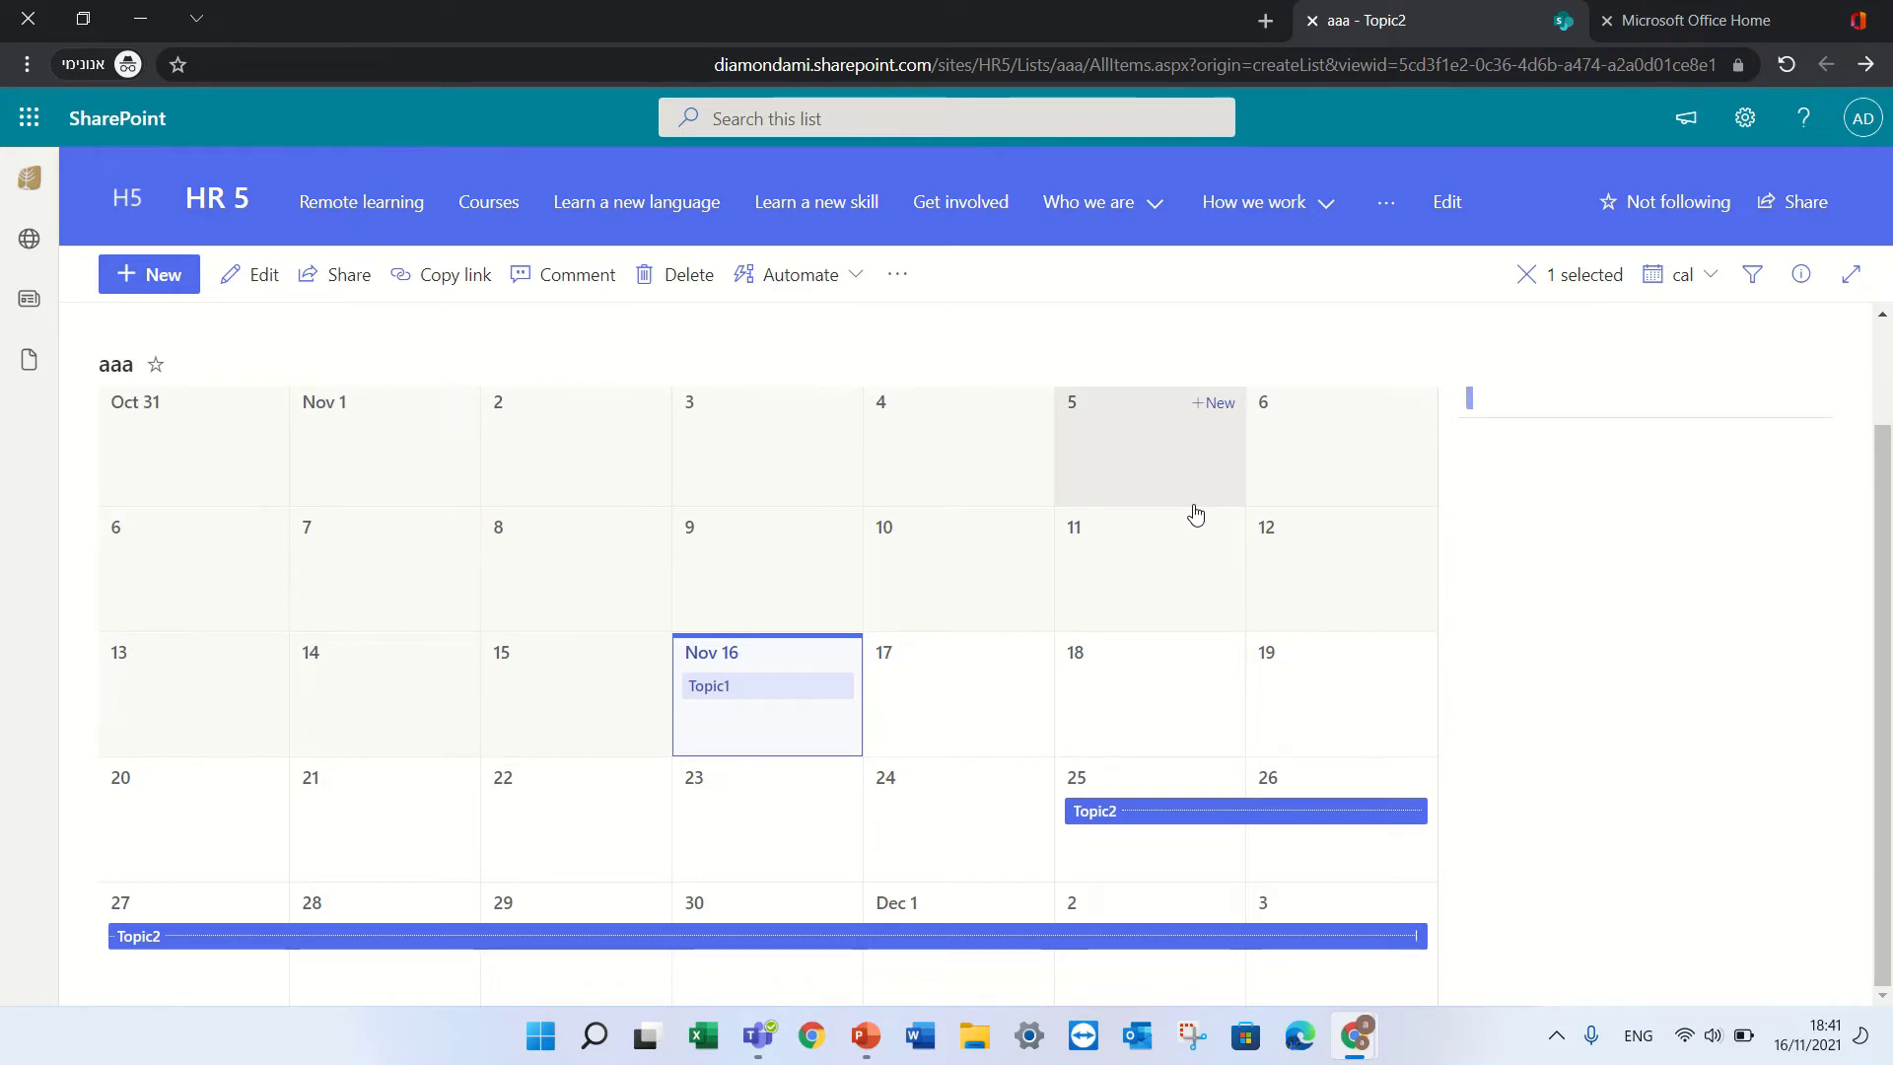
# Check the item dates in the All Items view and return to the cal calendar view.
pyautogui.click(1694, 277)
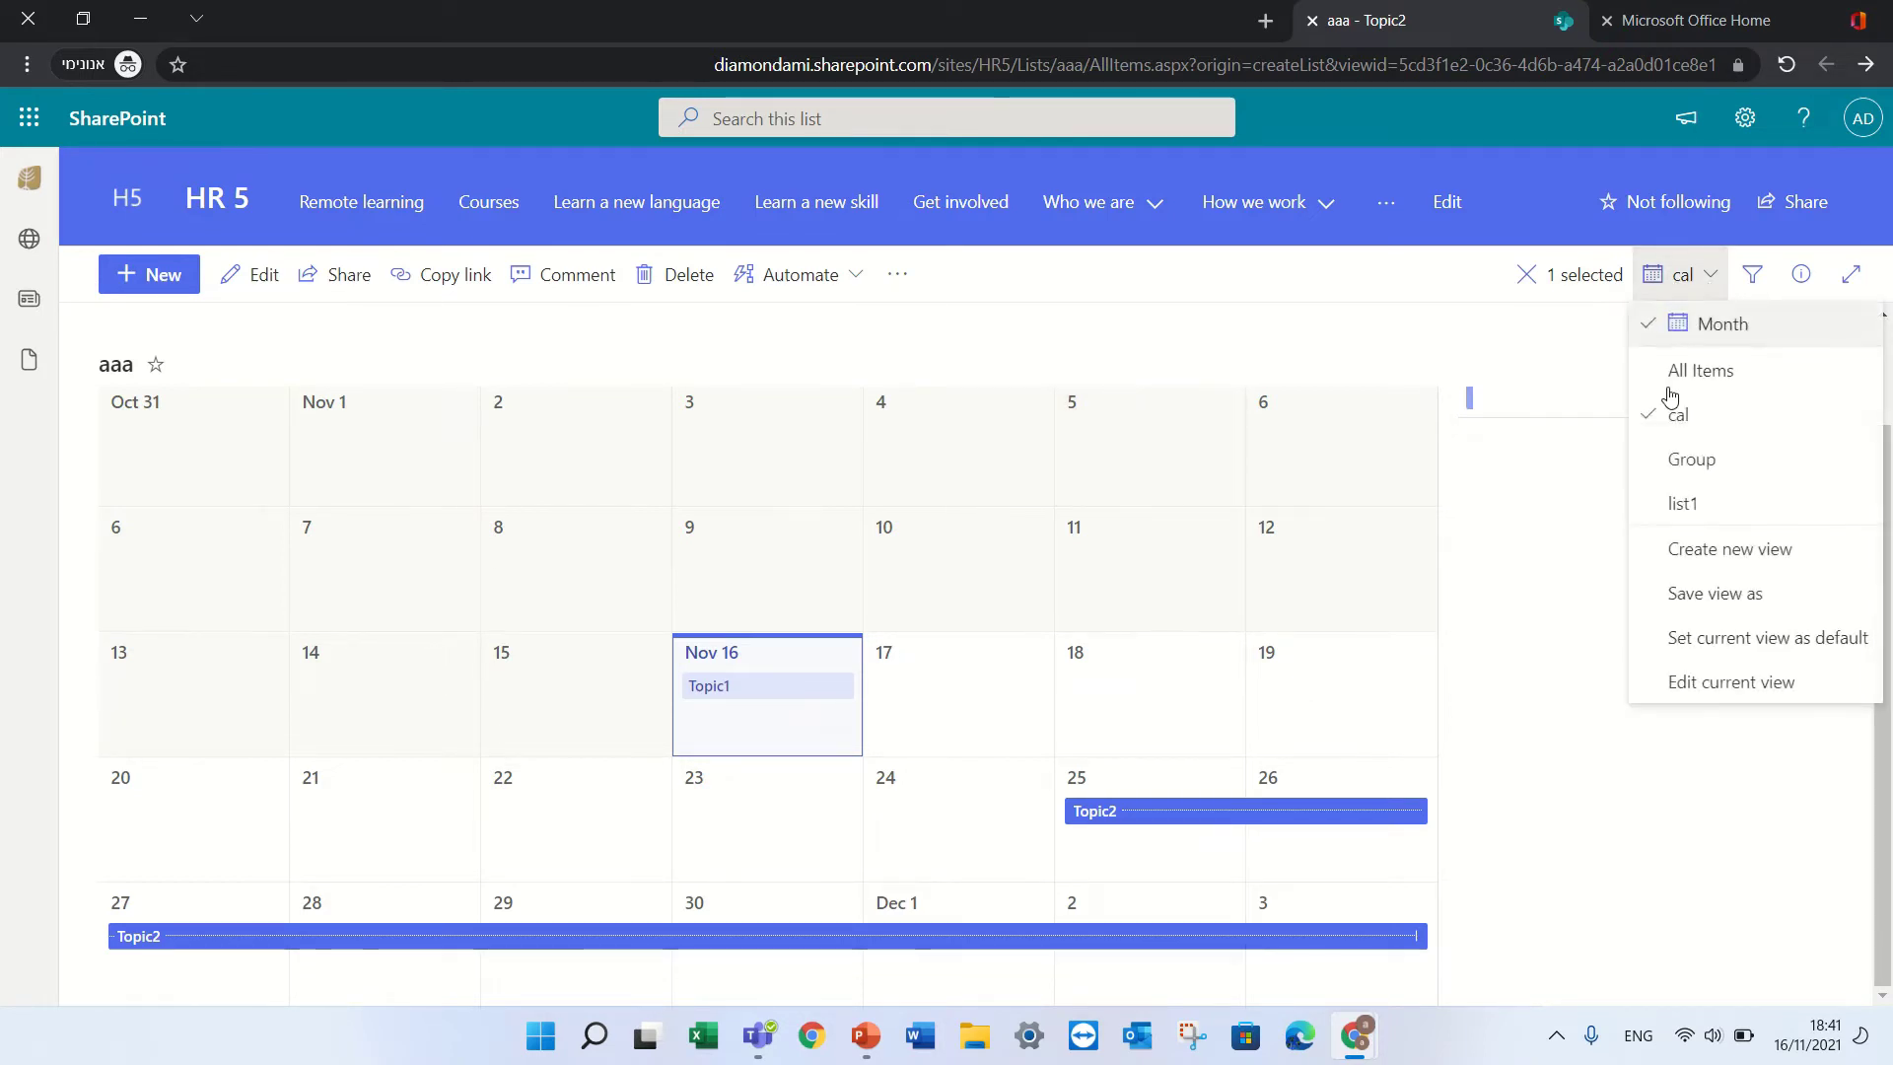
pyautogui.click(1745, 382)
pyautogui.click(1713, 286)
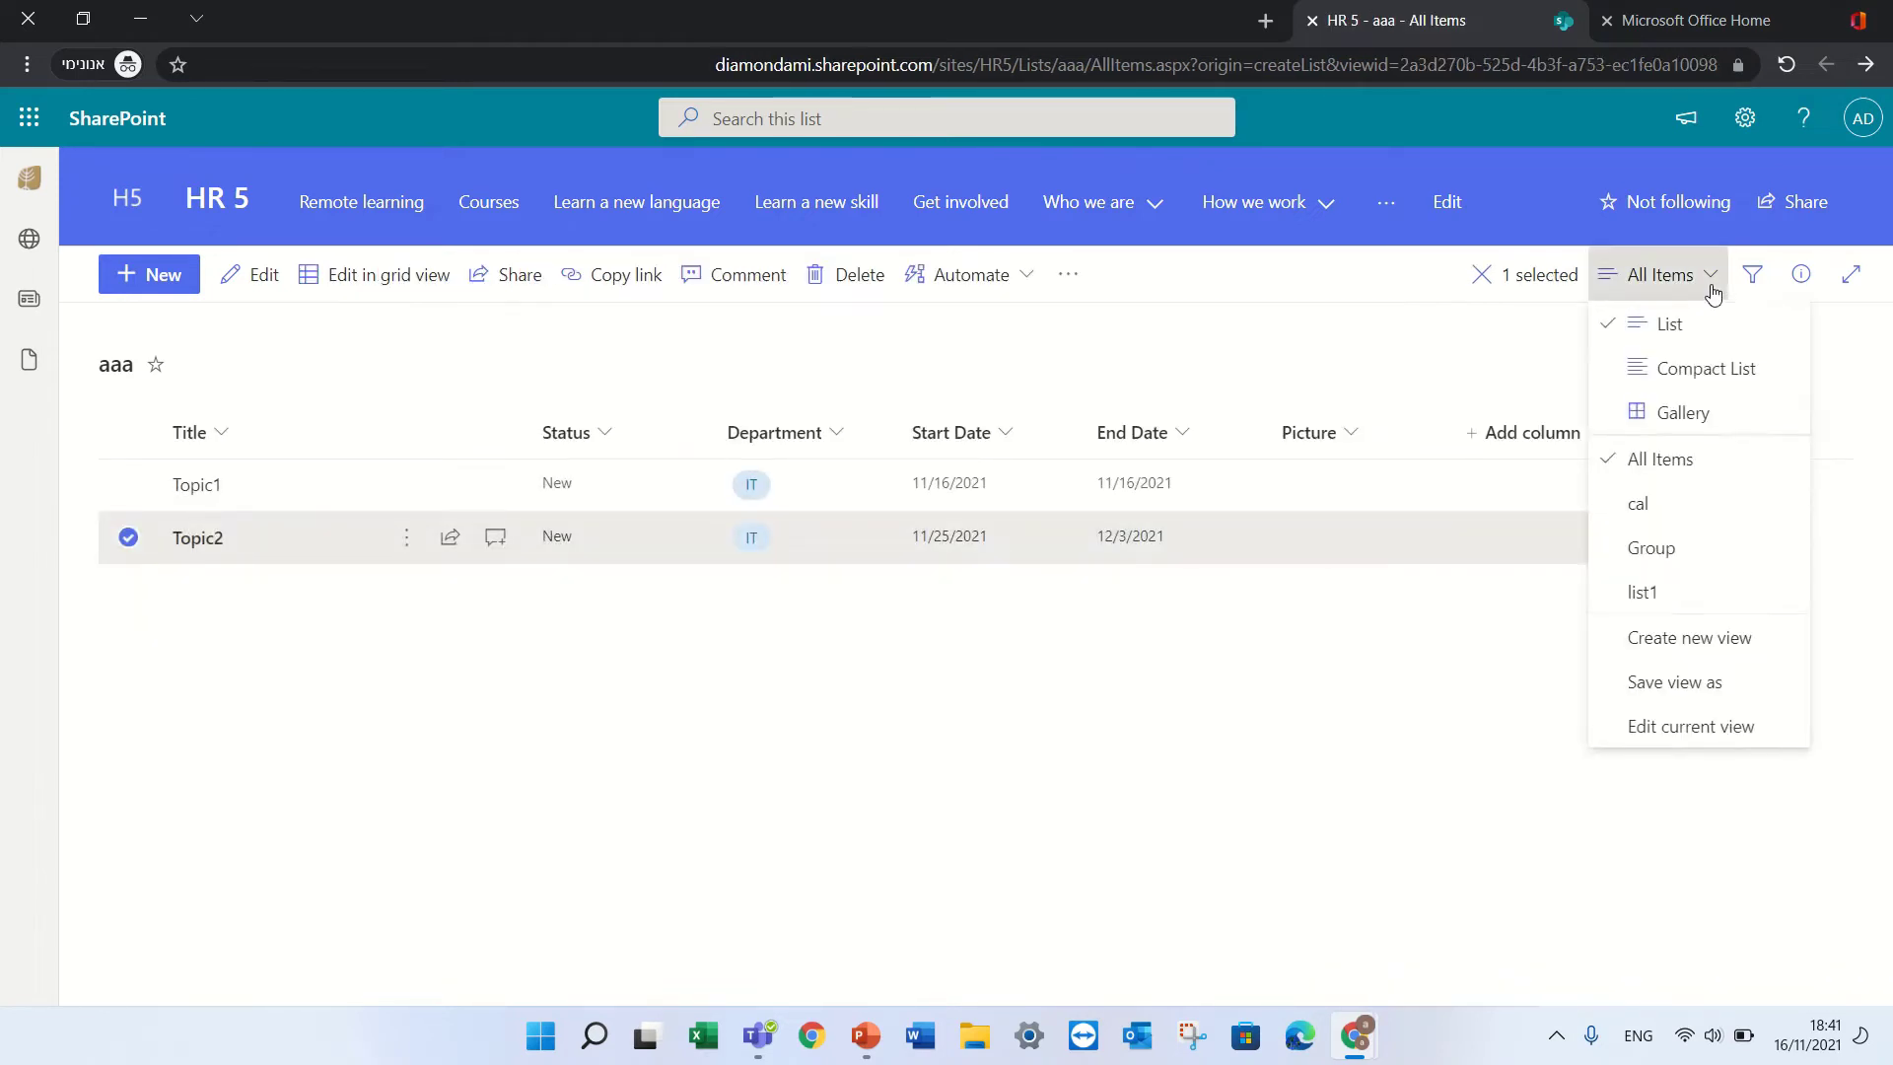
pyautogui.click(1685, 520)
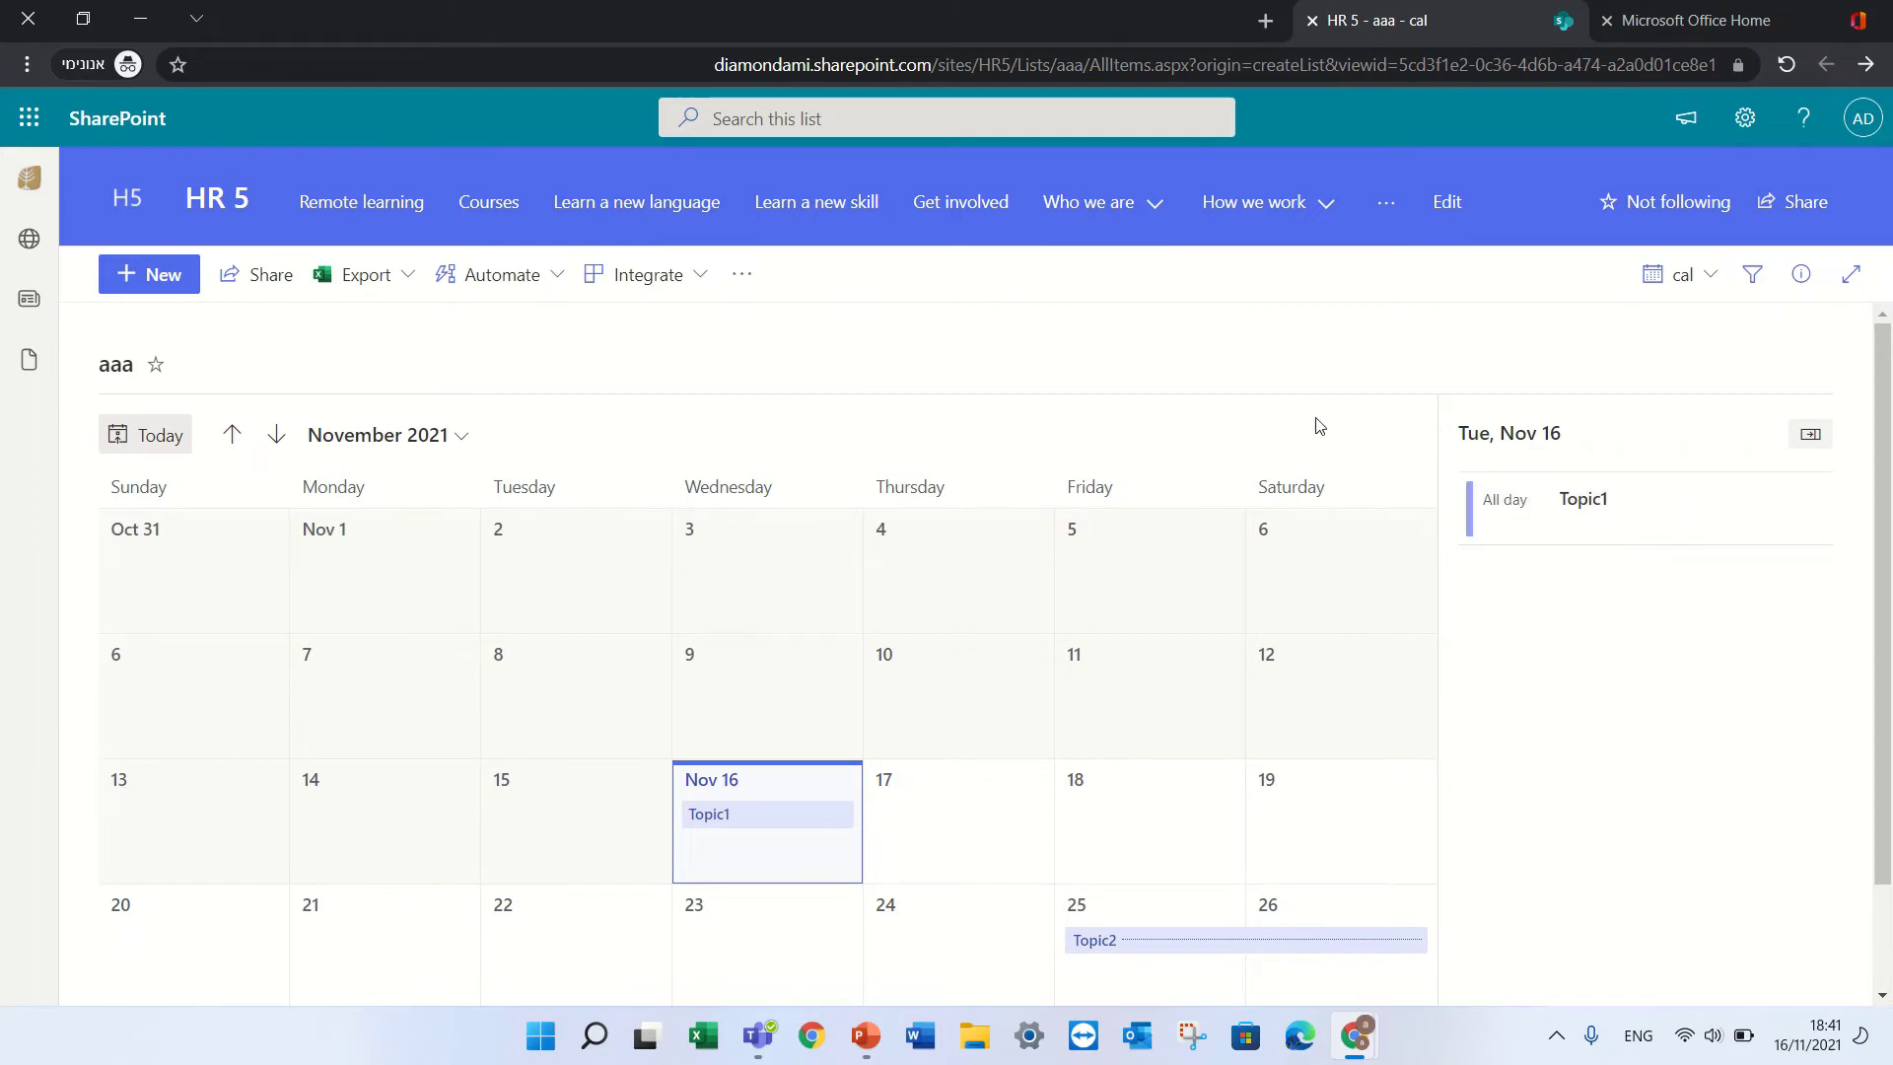
# Create a public view of the list named gal, shown as a gallery, and look over its cards.
pyautogui.click(1711, 277)
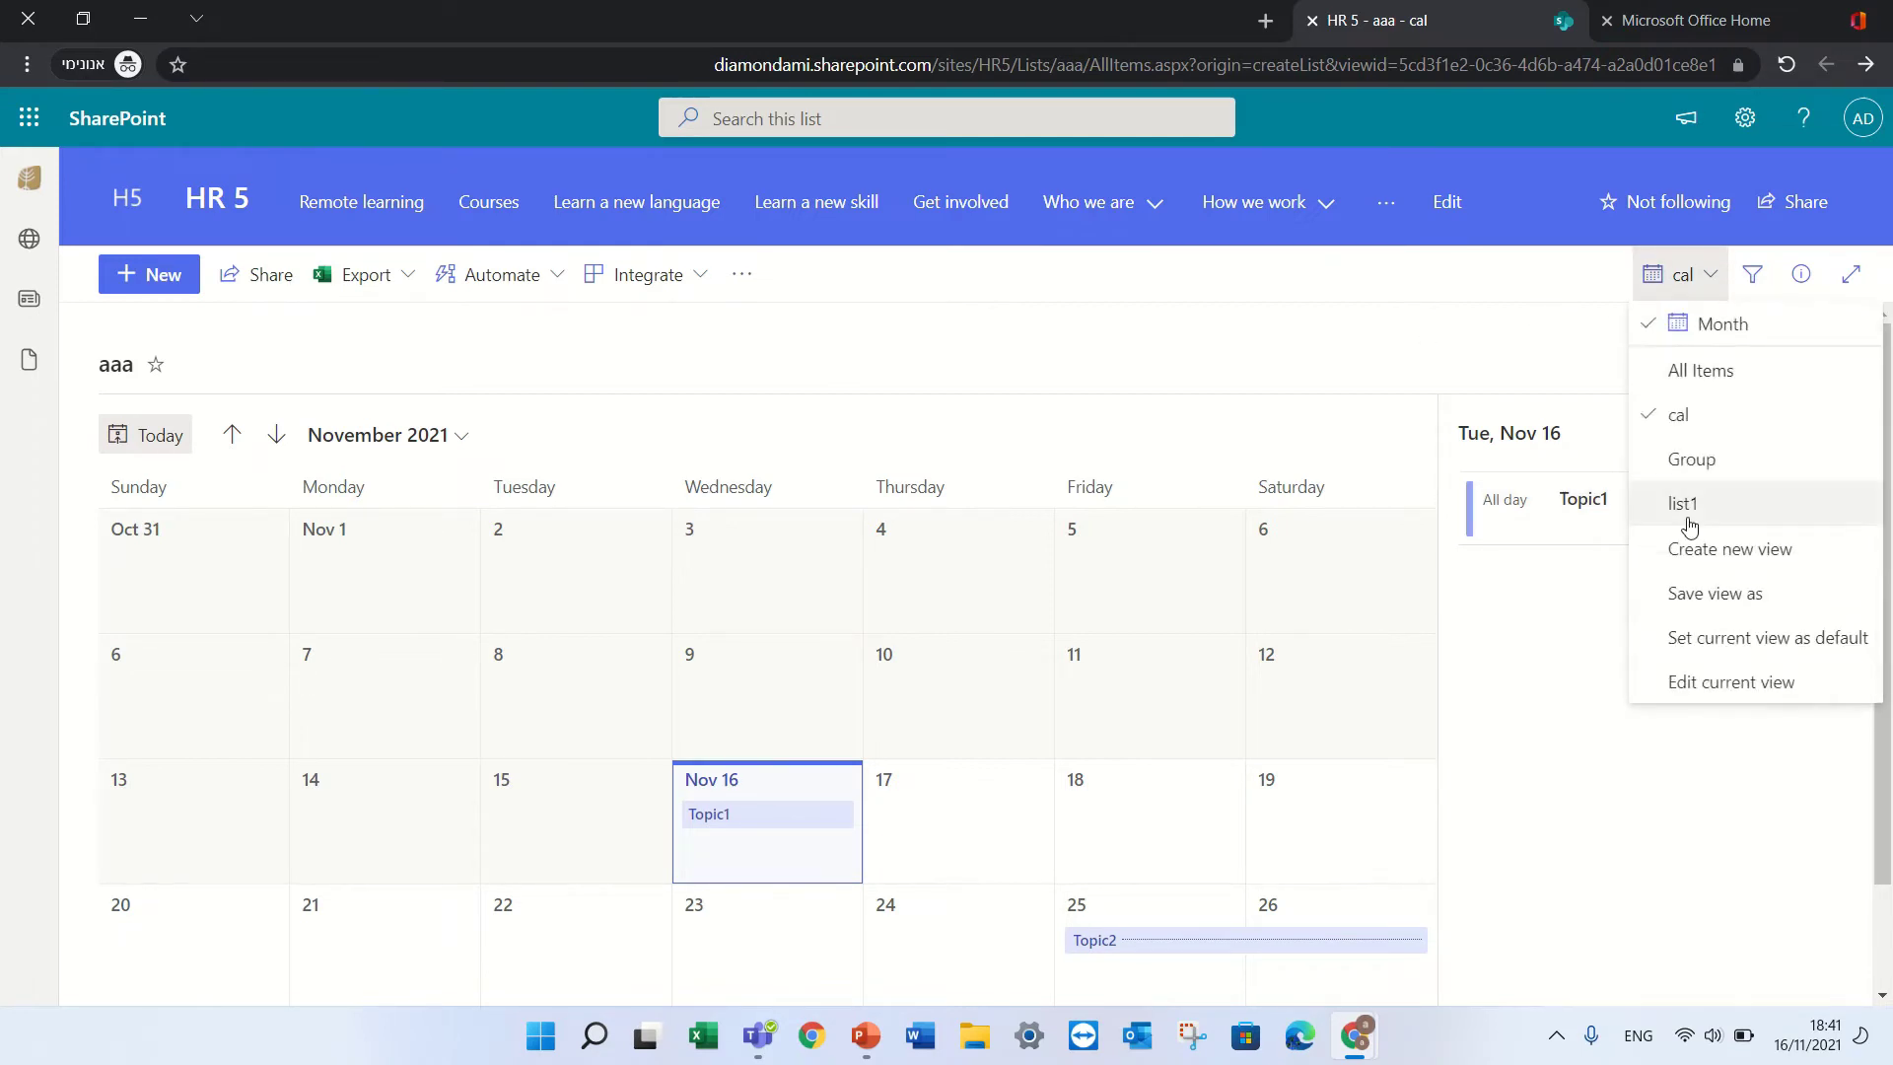
pyautogui.click(1791, 552)
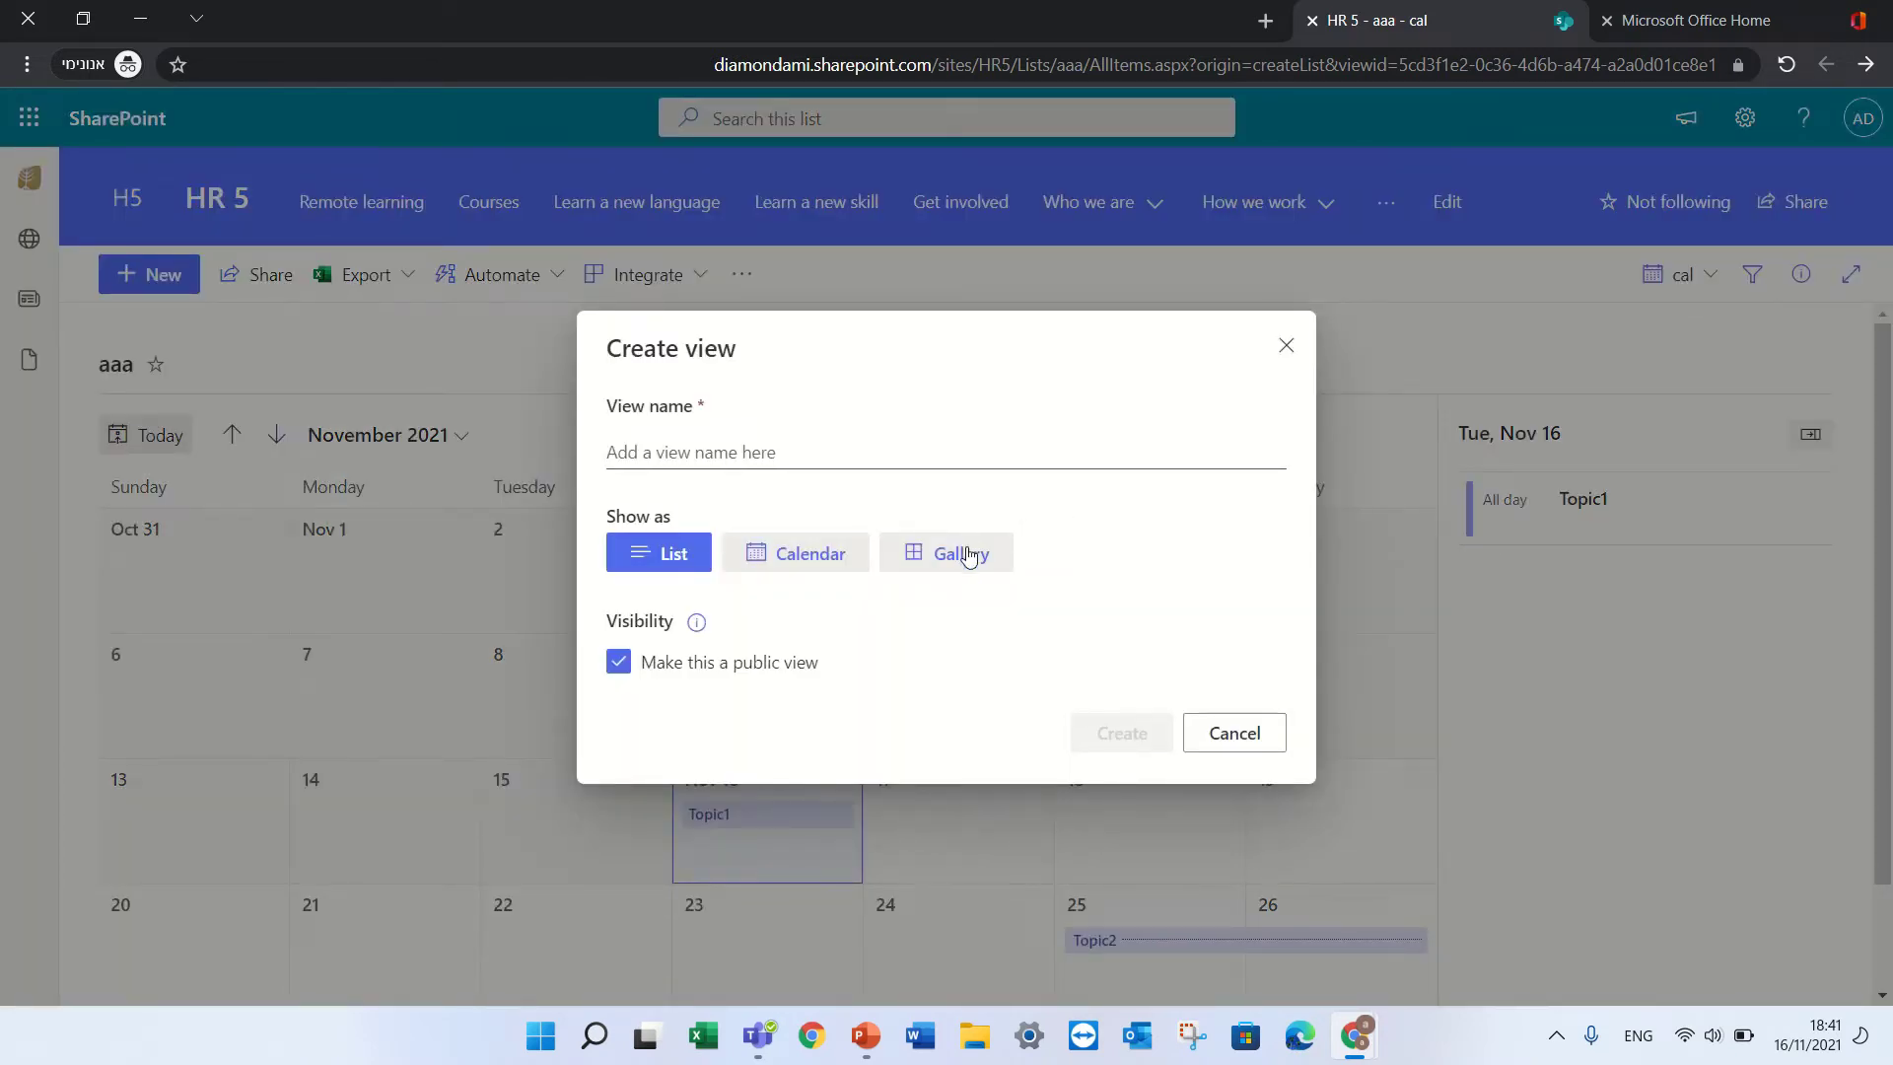
pyautogui.click(969, 556)
pyautogui.click(756, 440)
pyautogui.write('fa')
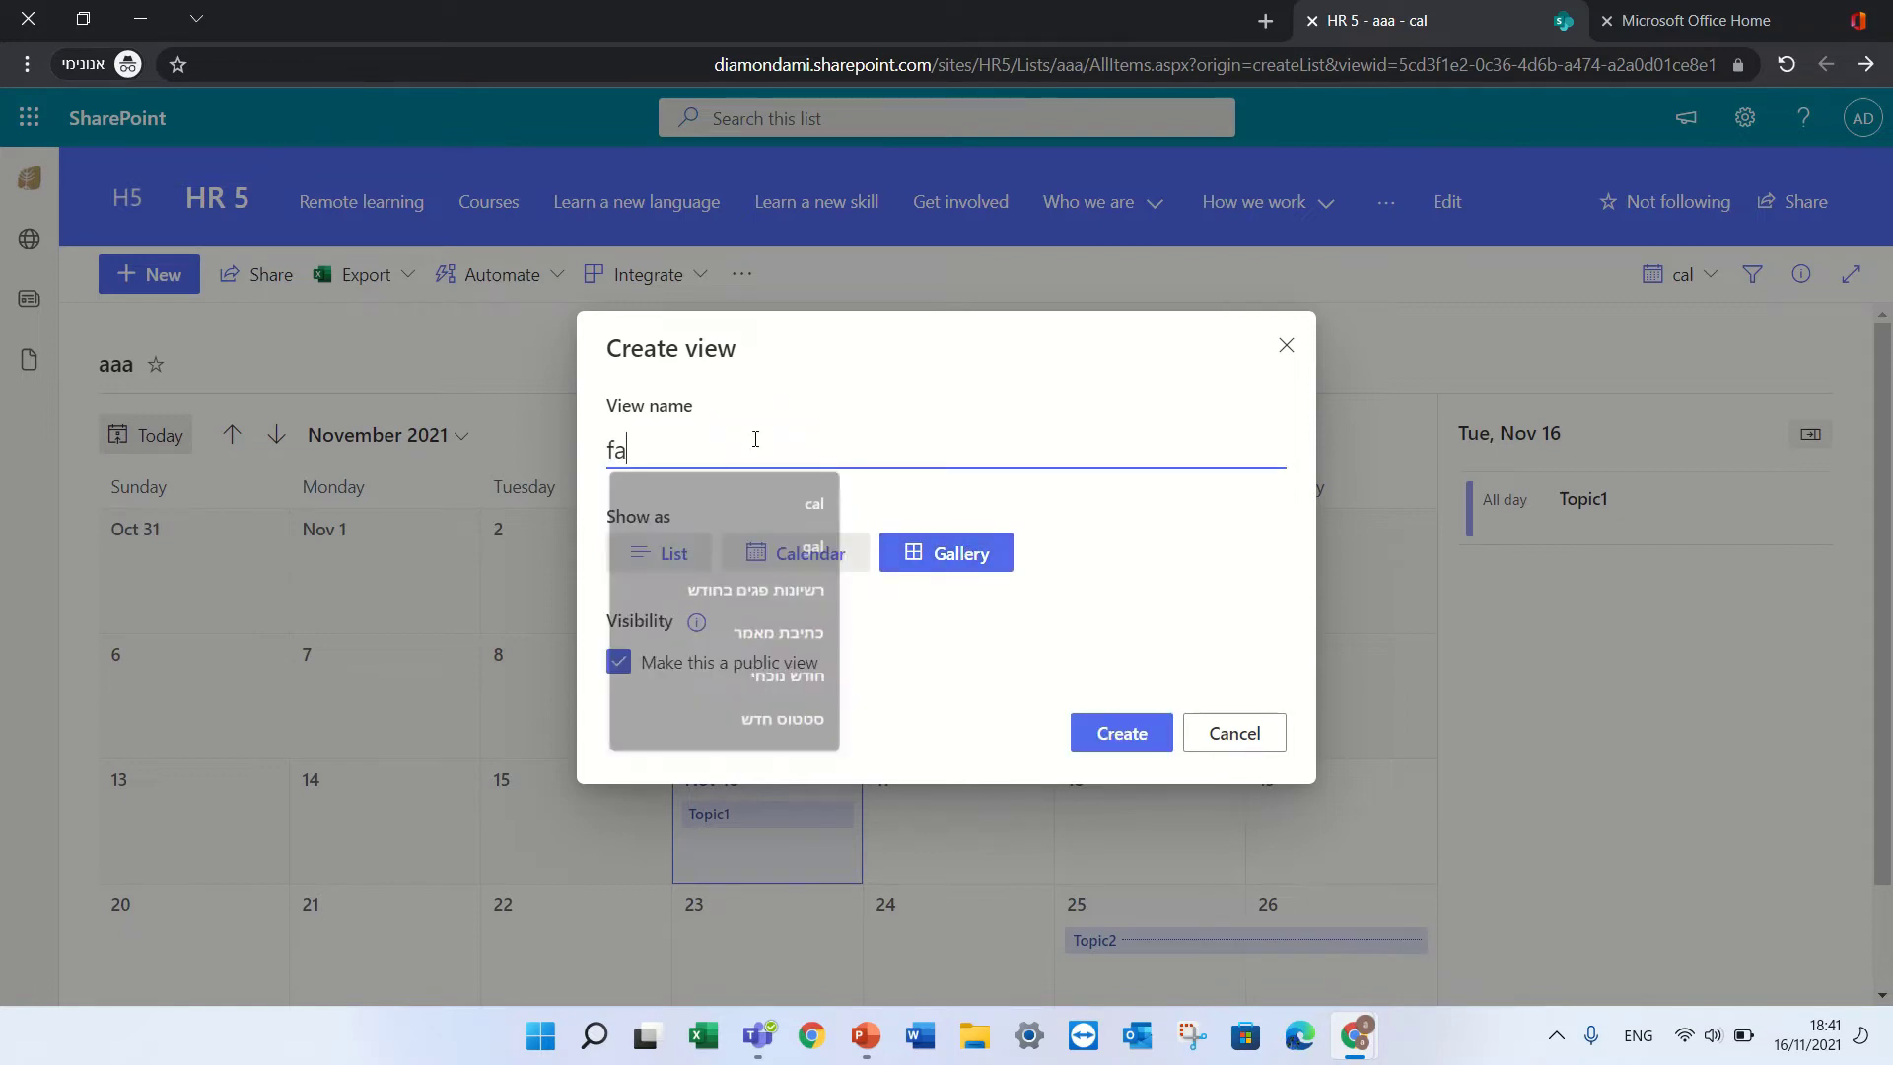
pyautogui.write('l')
pyautogui.press('BackSpace')
pyautogui.write('gal')
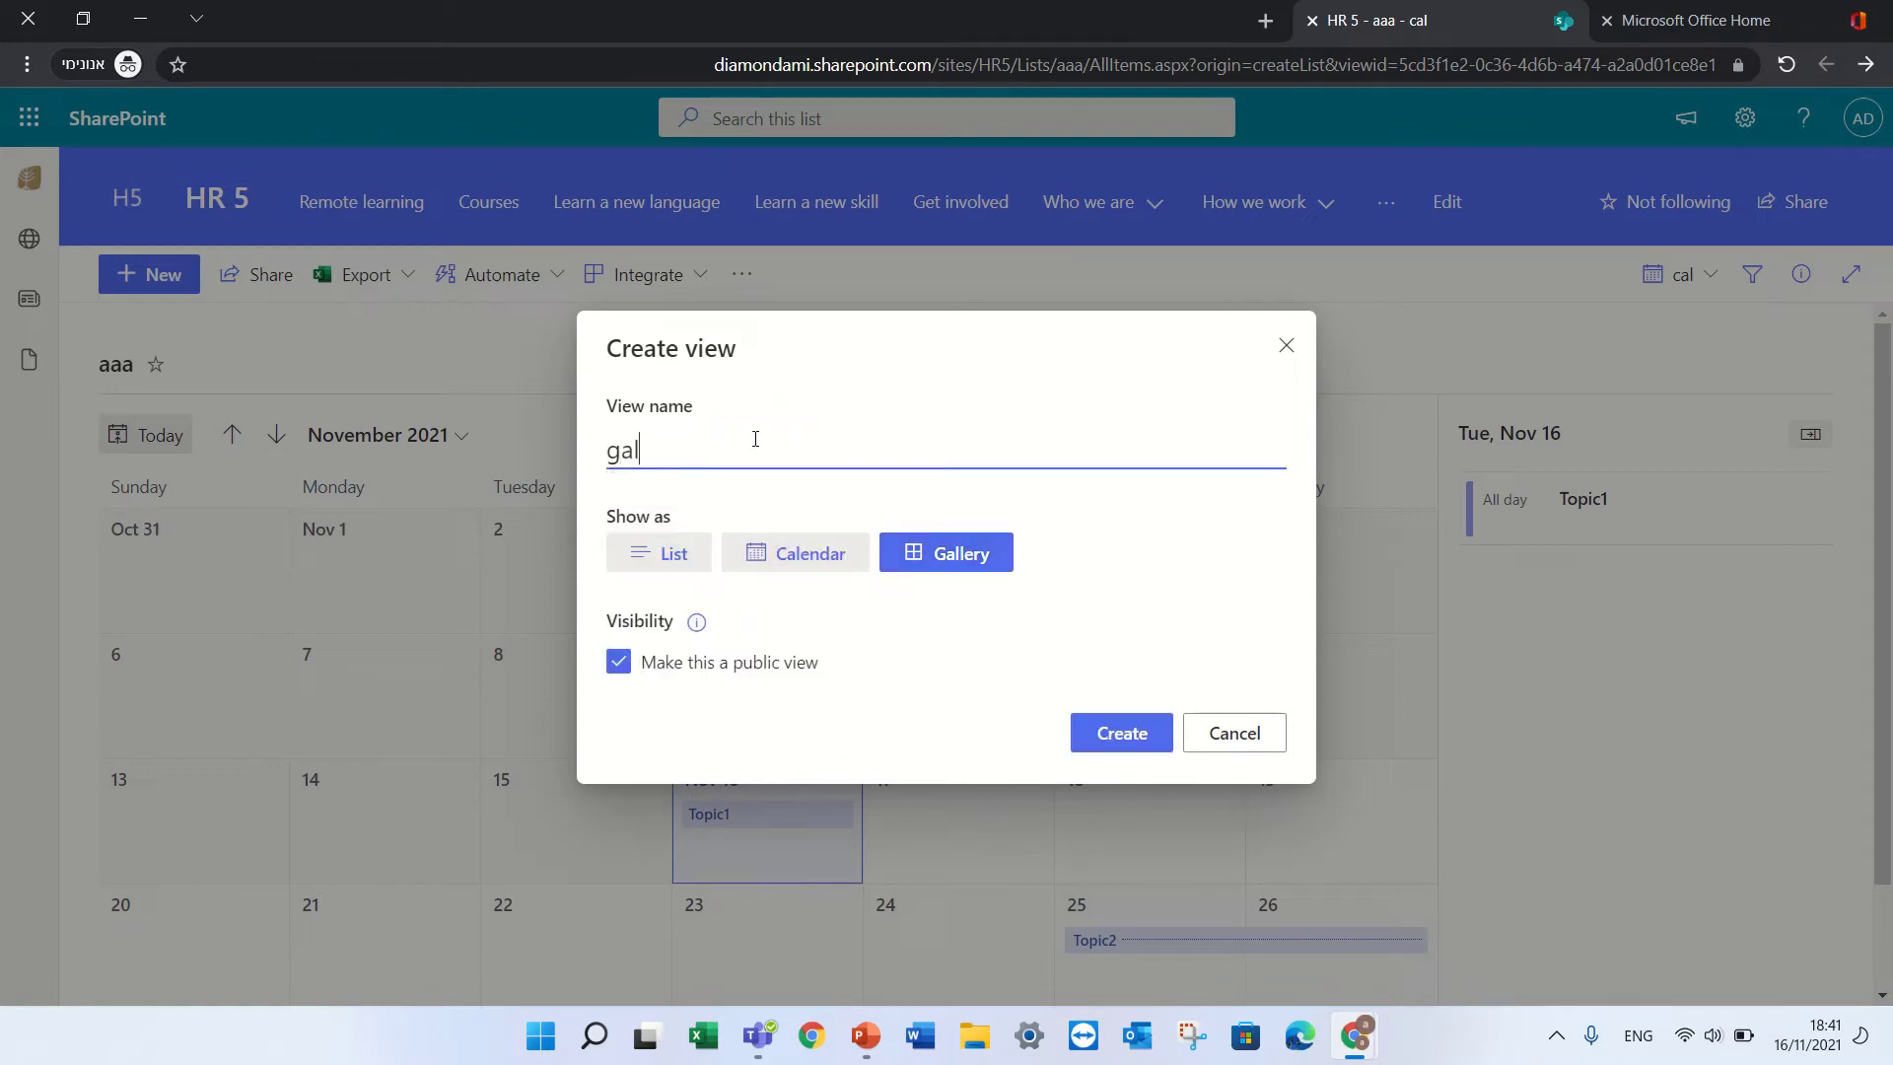
pyautogui.click(1125, 739)
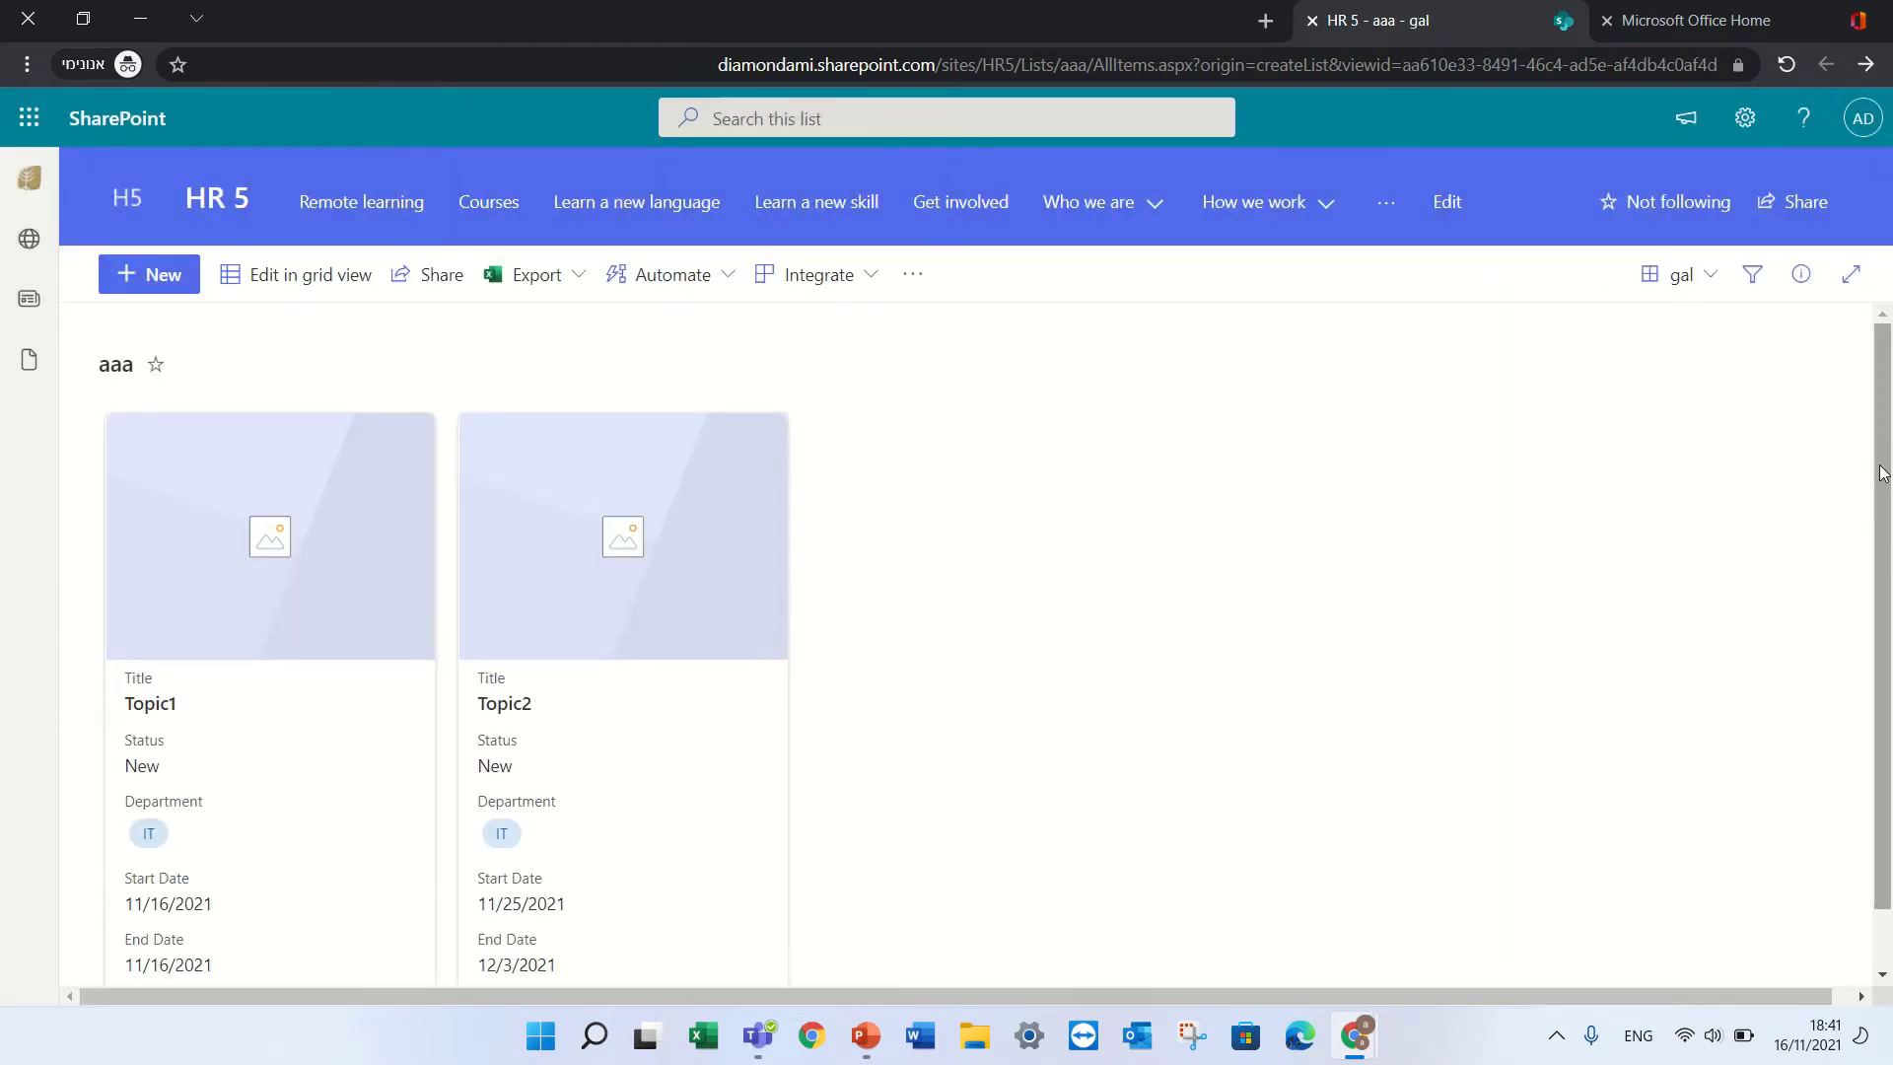
pyautogui.moveTo(1888, 466); pyautogui.dragTo(1889, 607)
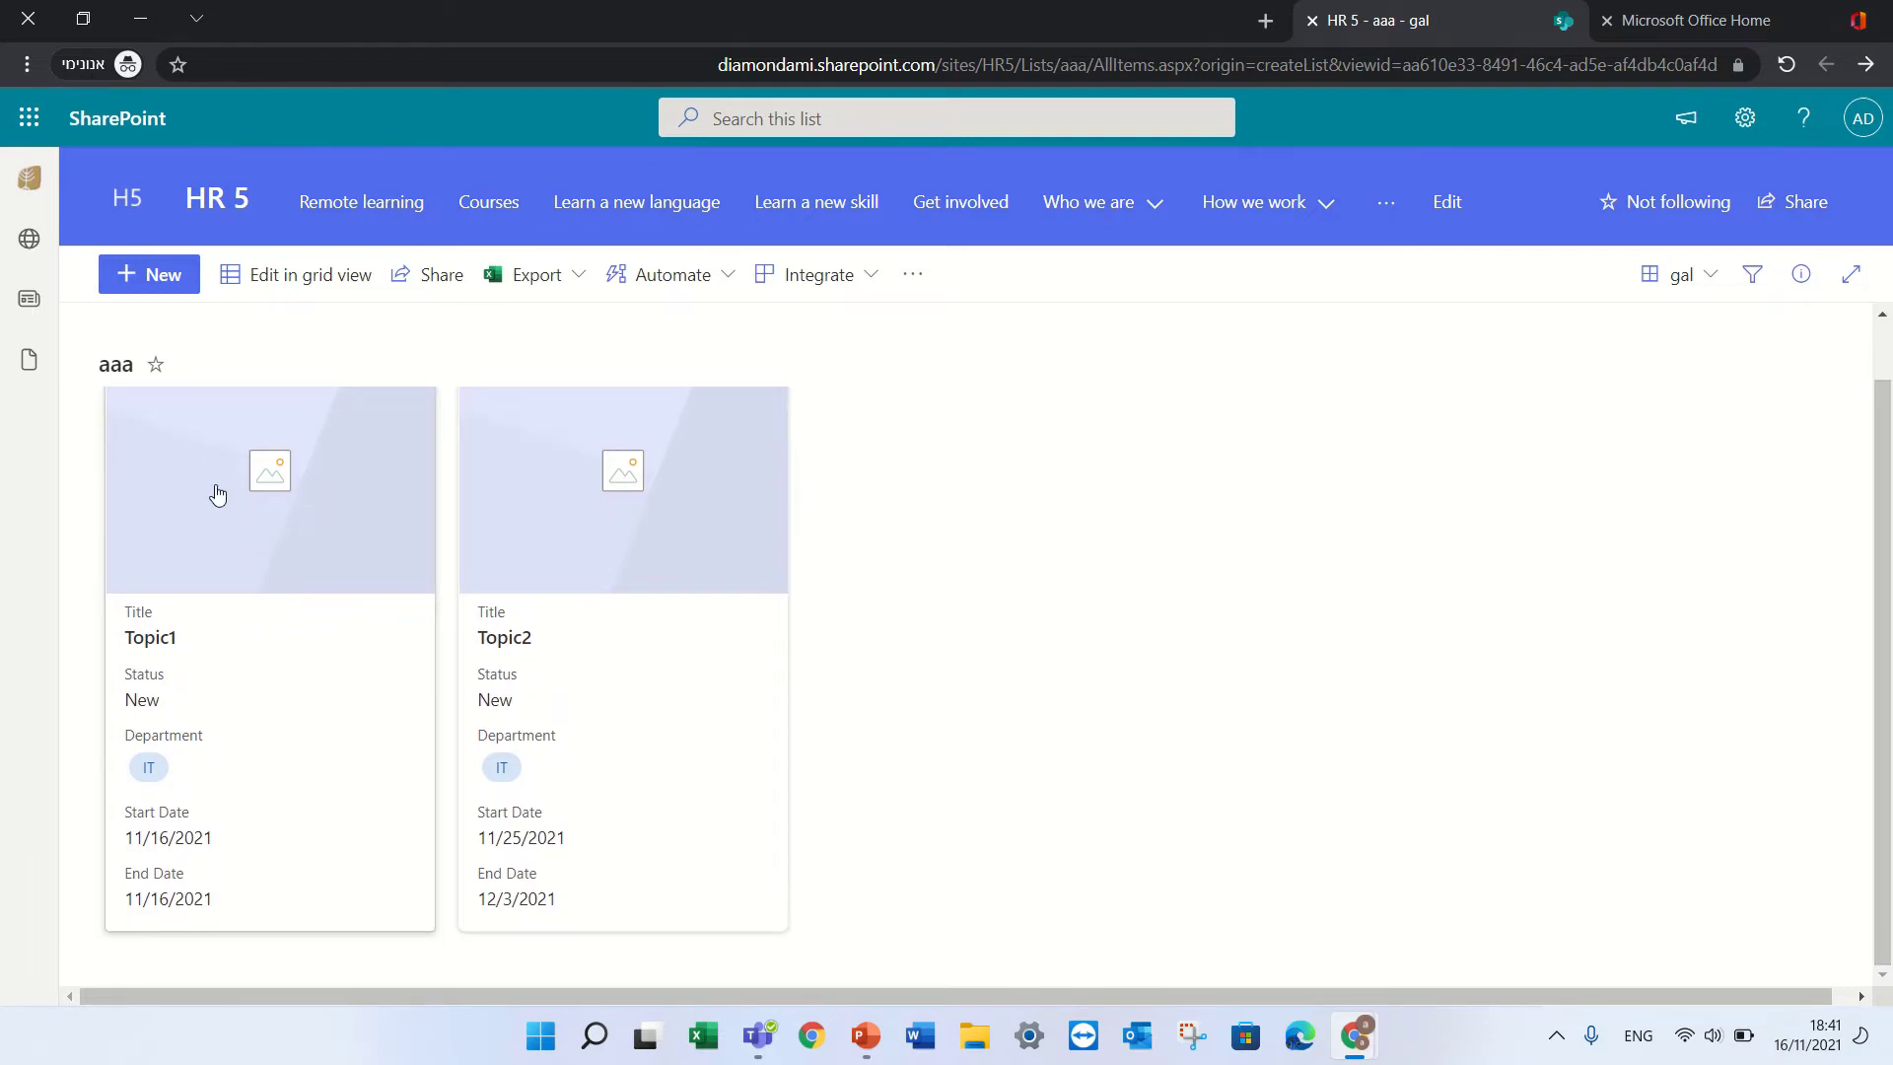
# Open the gal view's Card Designer and hide the Picture field while keeping Title on the cards.
pyautogui.click(1716, 284)
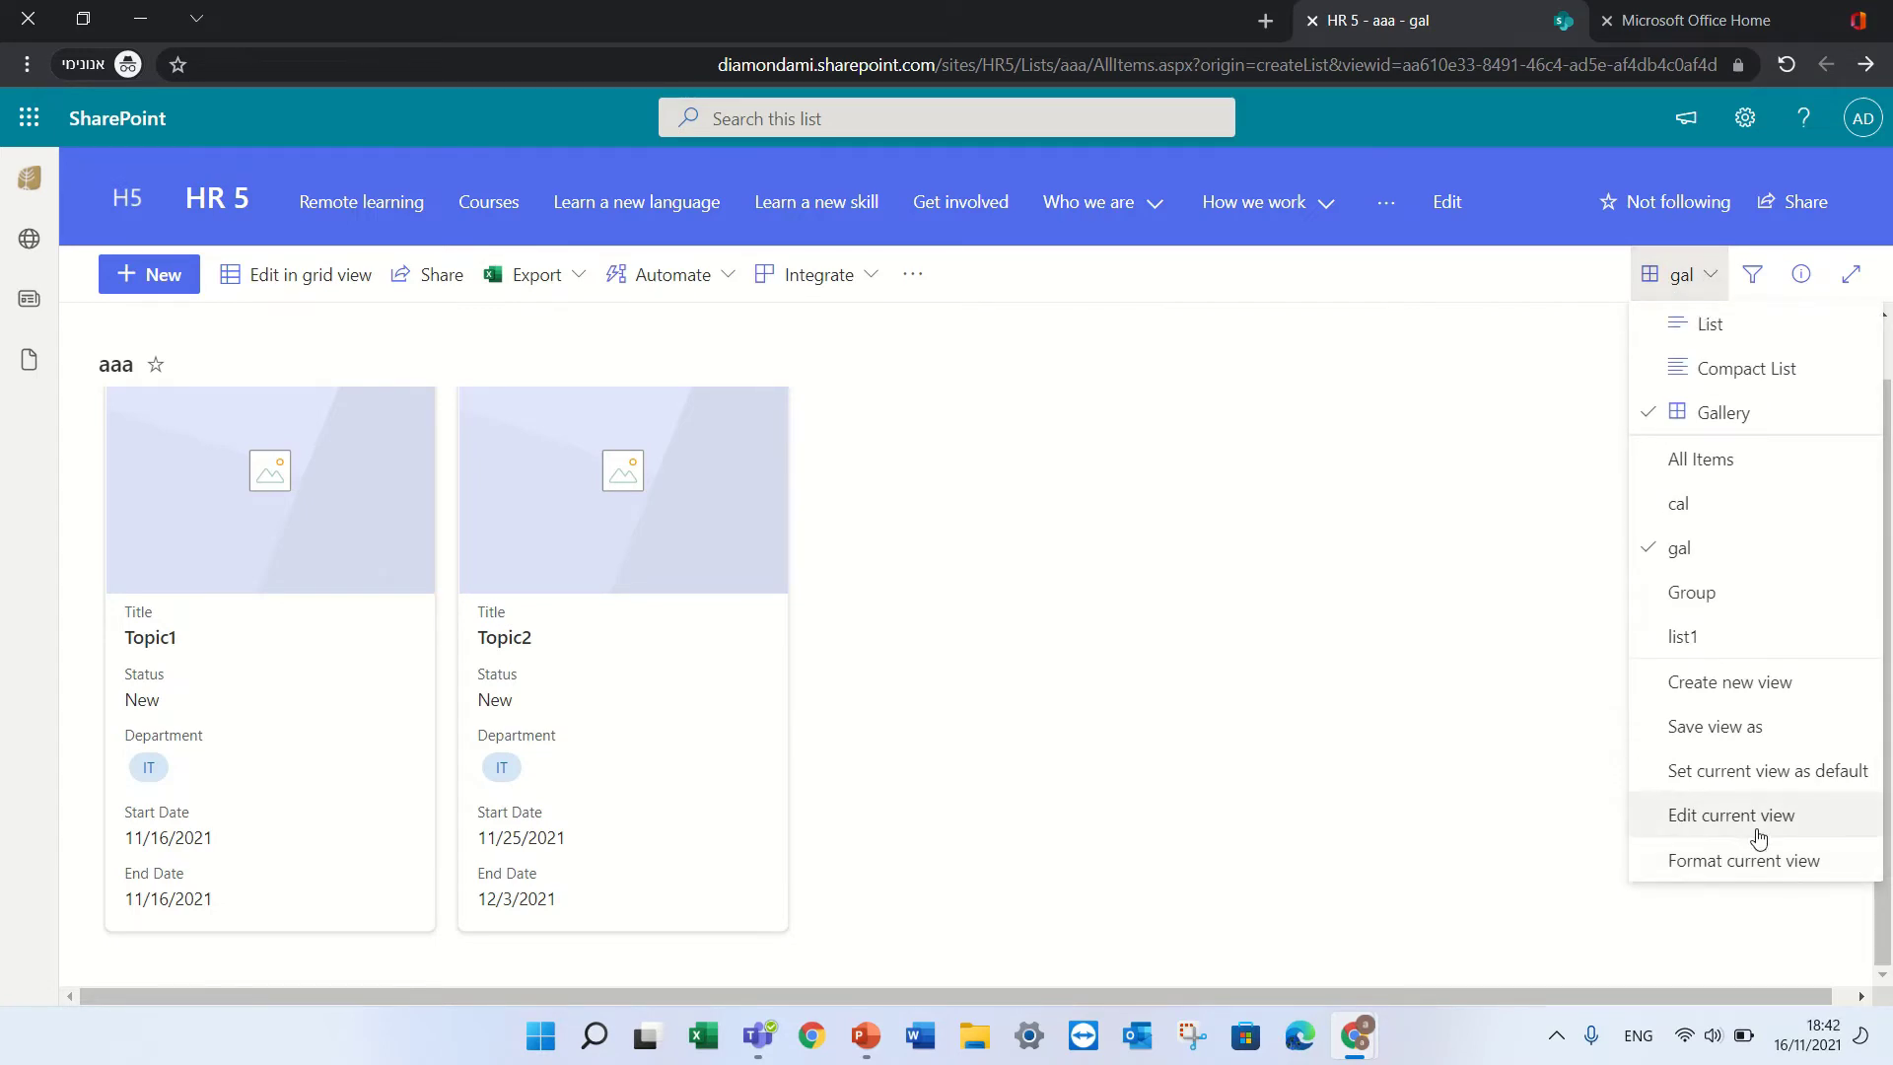
pyautogui.click(1787, 866)
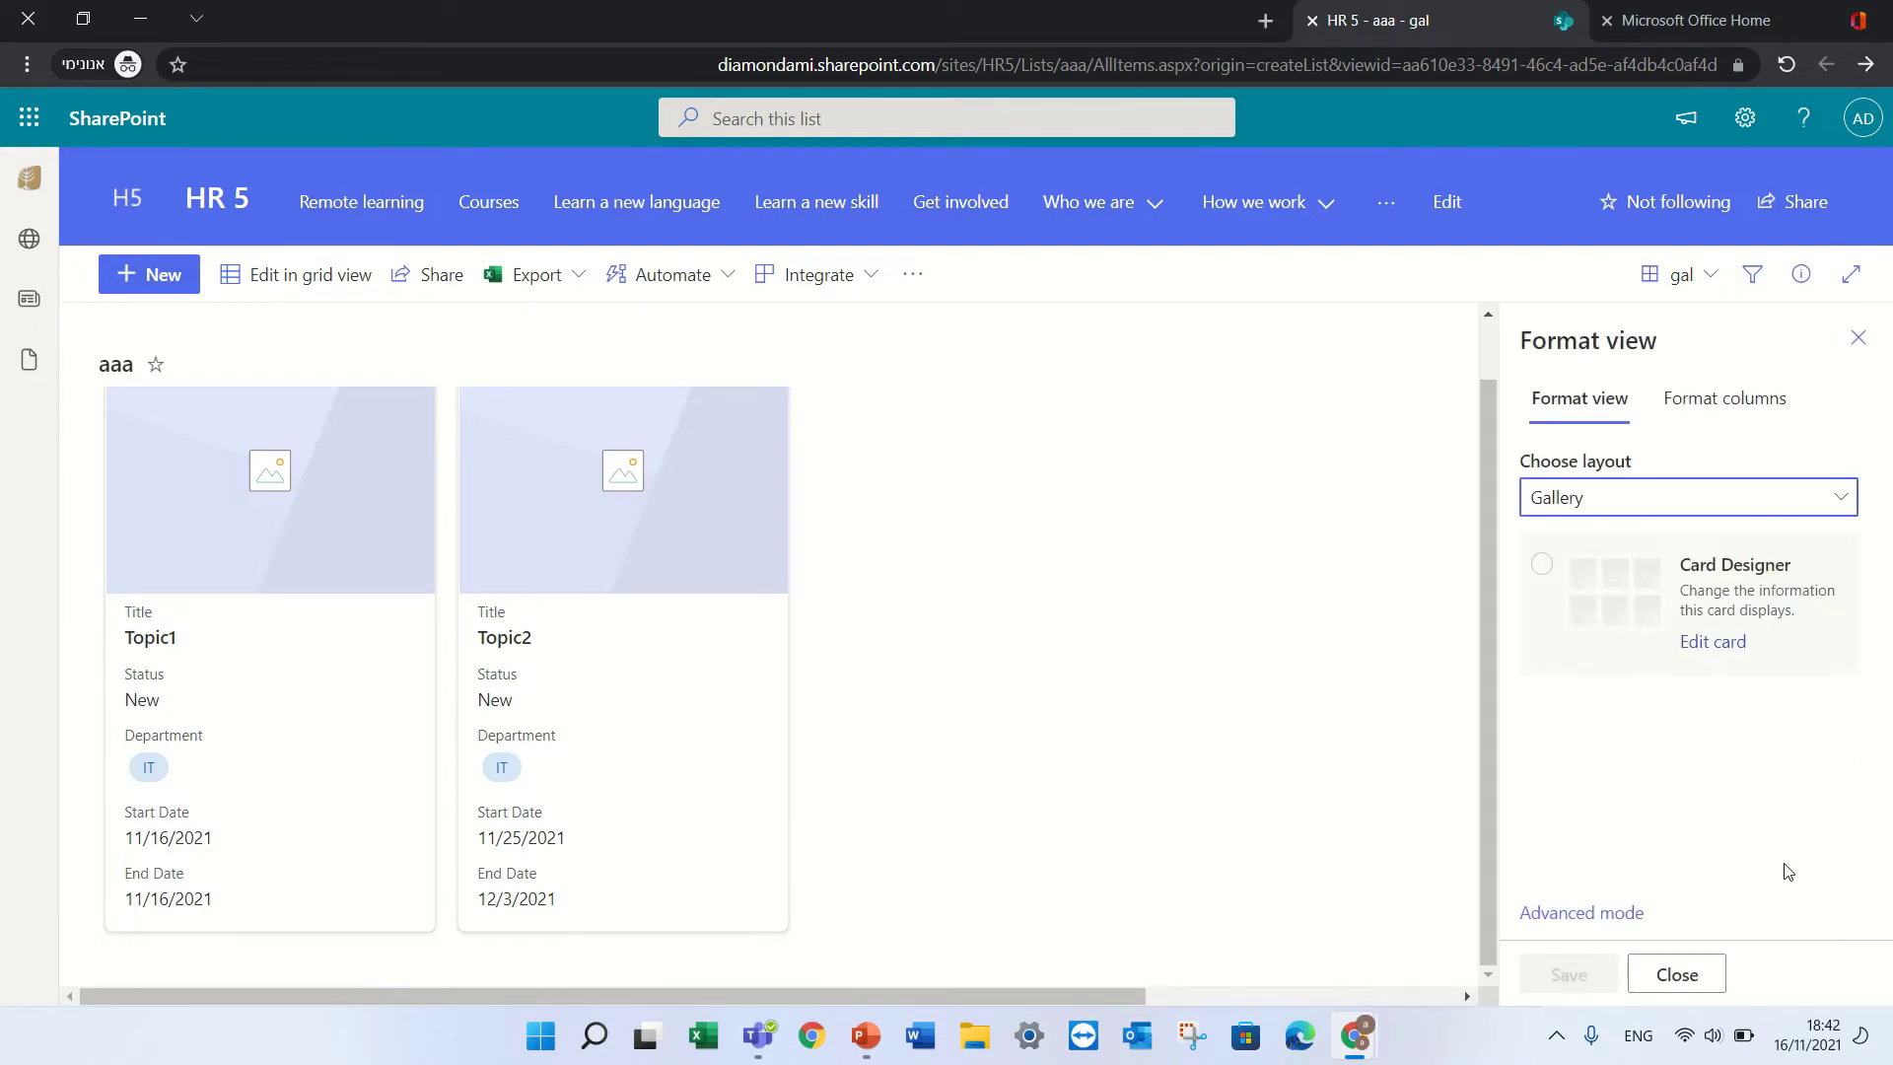
pyautogui.click(1713, 643)
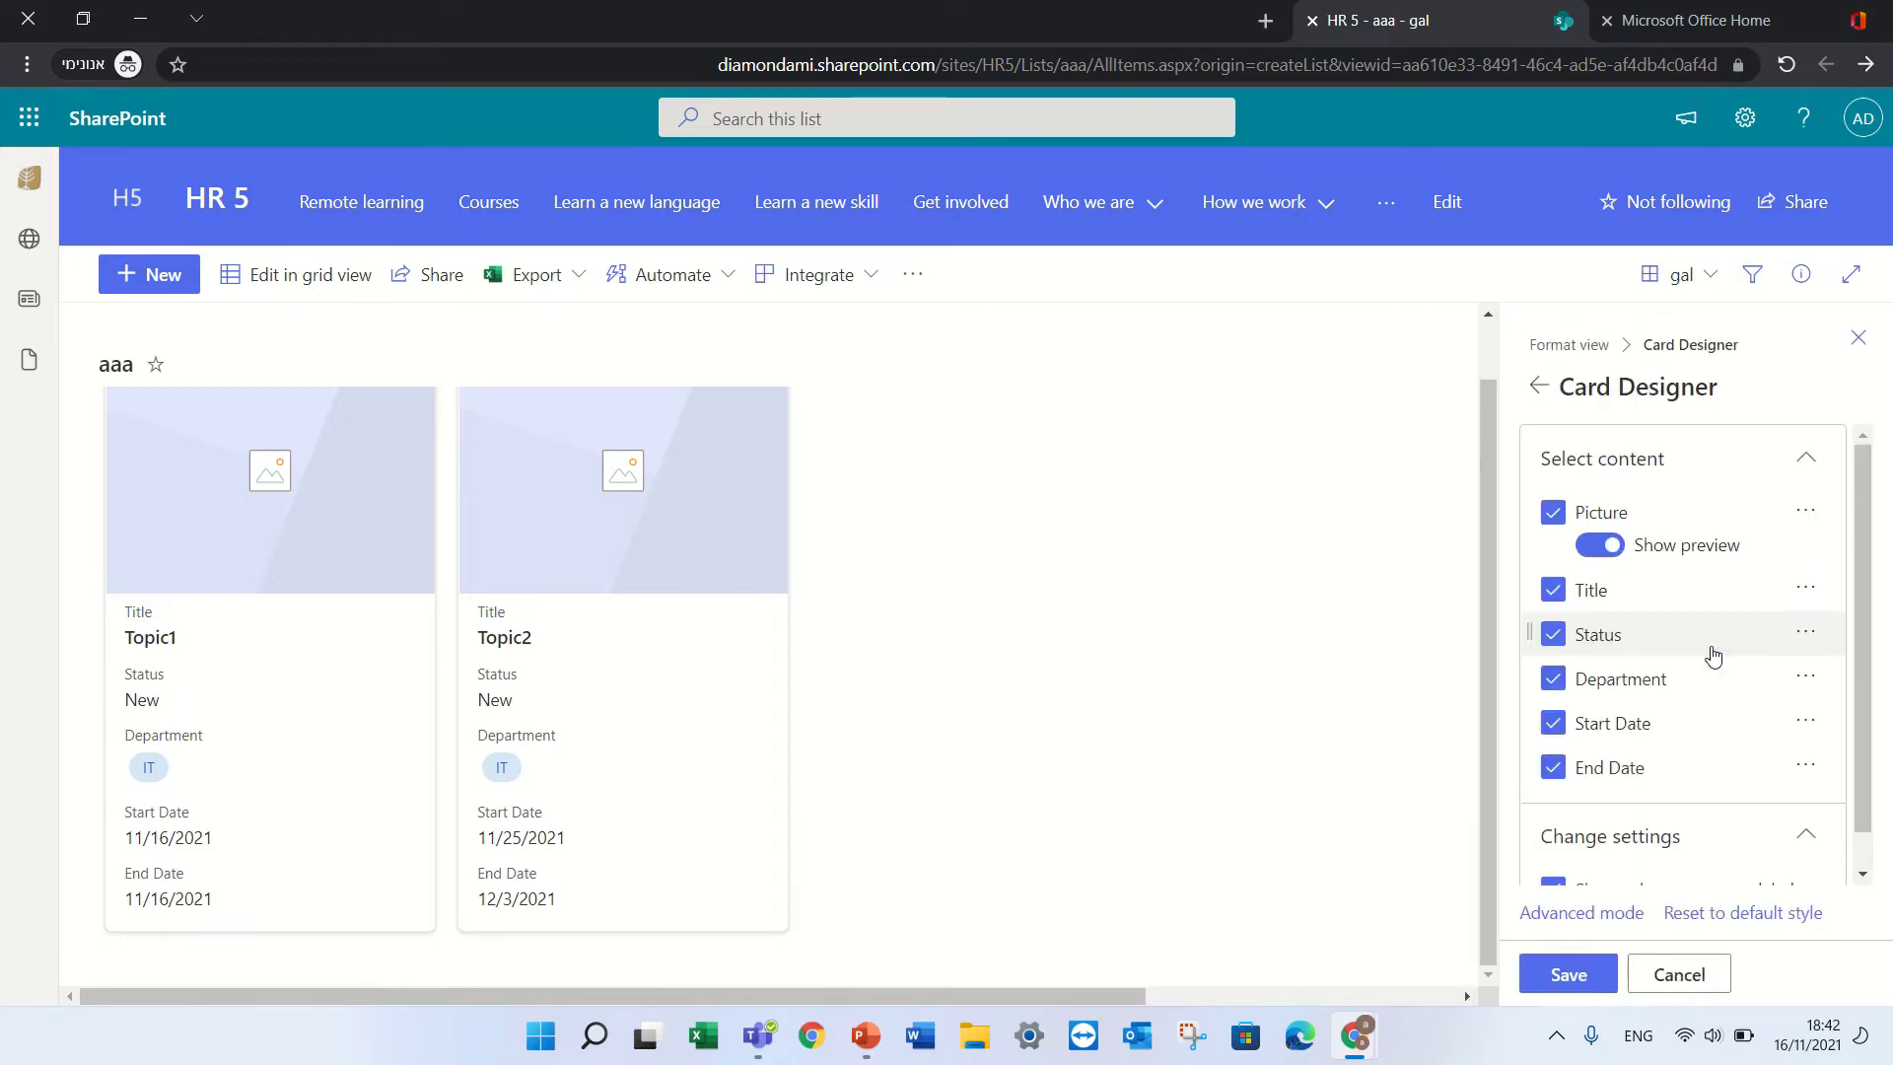
pyautogui.click(1554, 514)
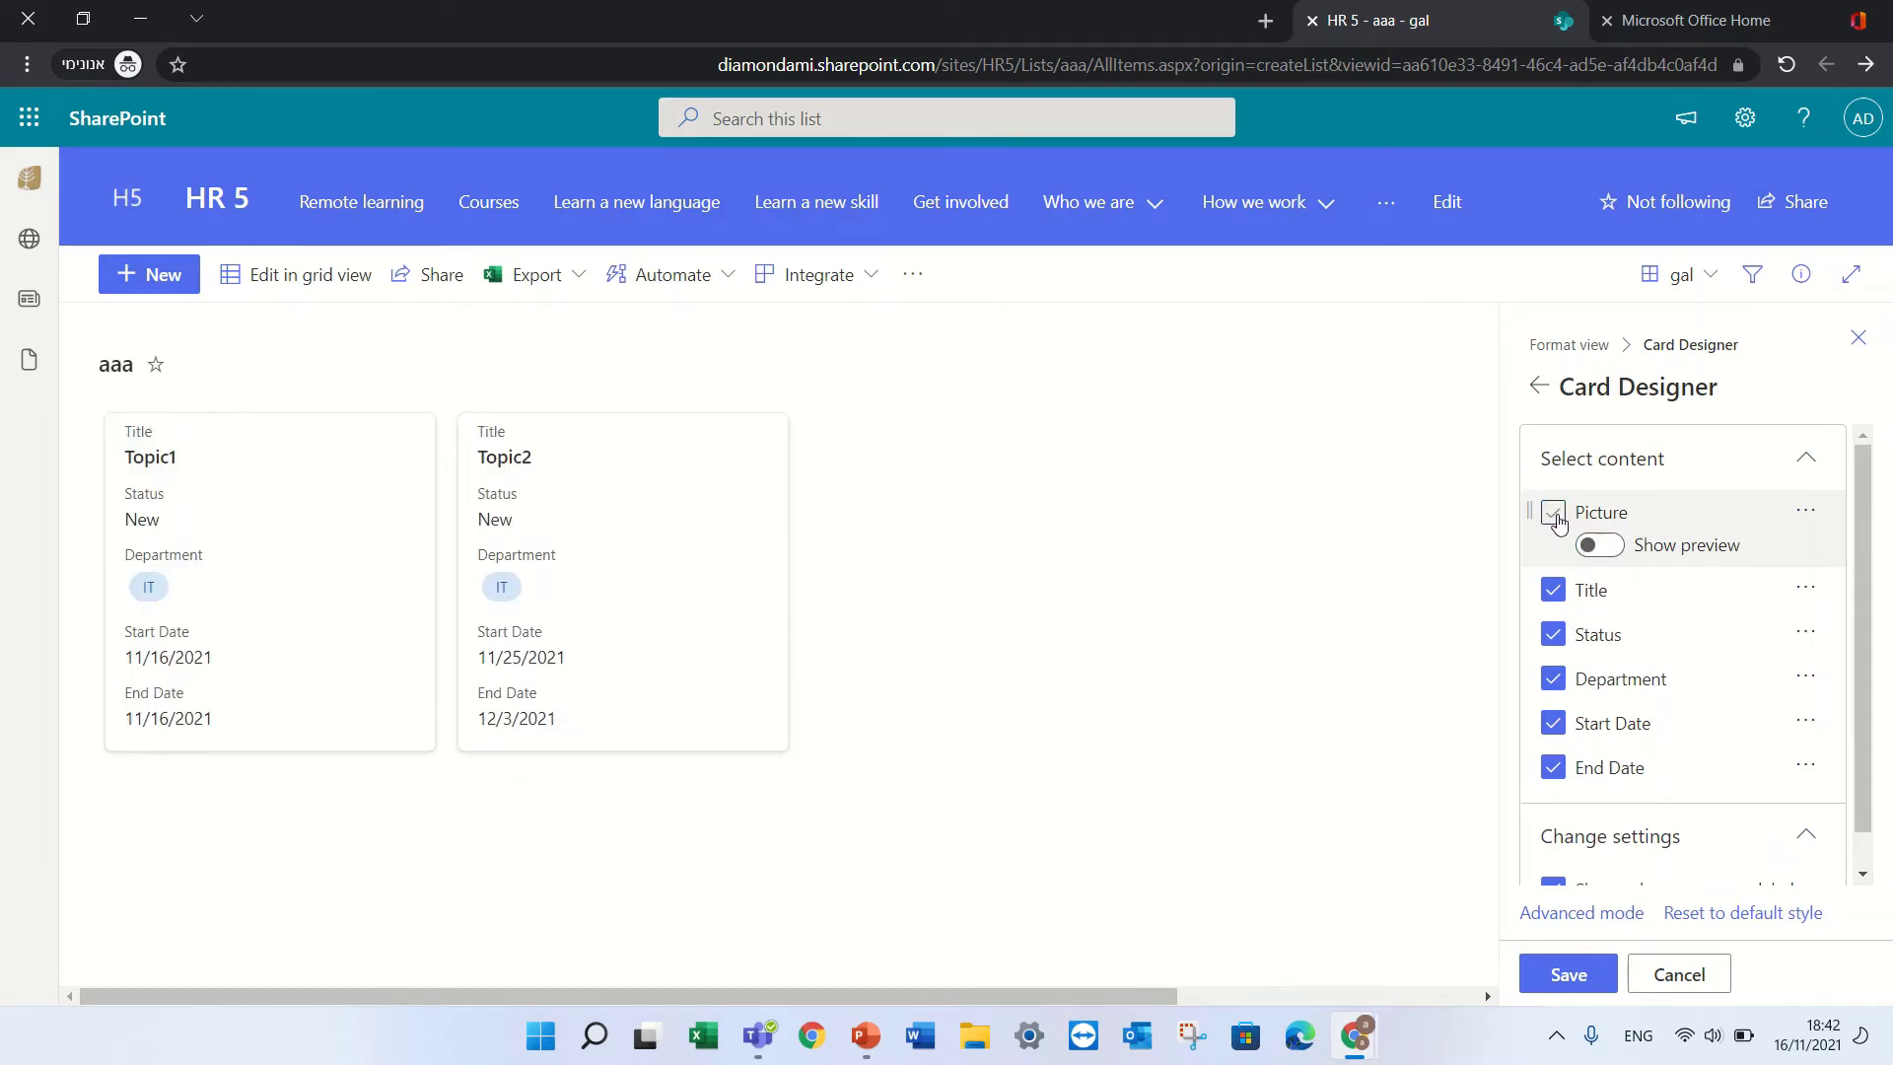
pyautogui.click(1551, 591)
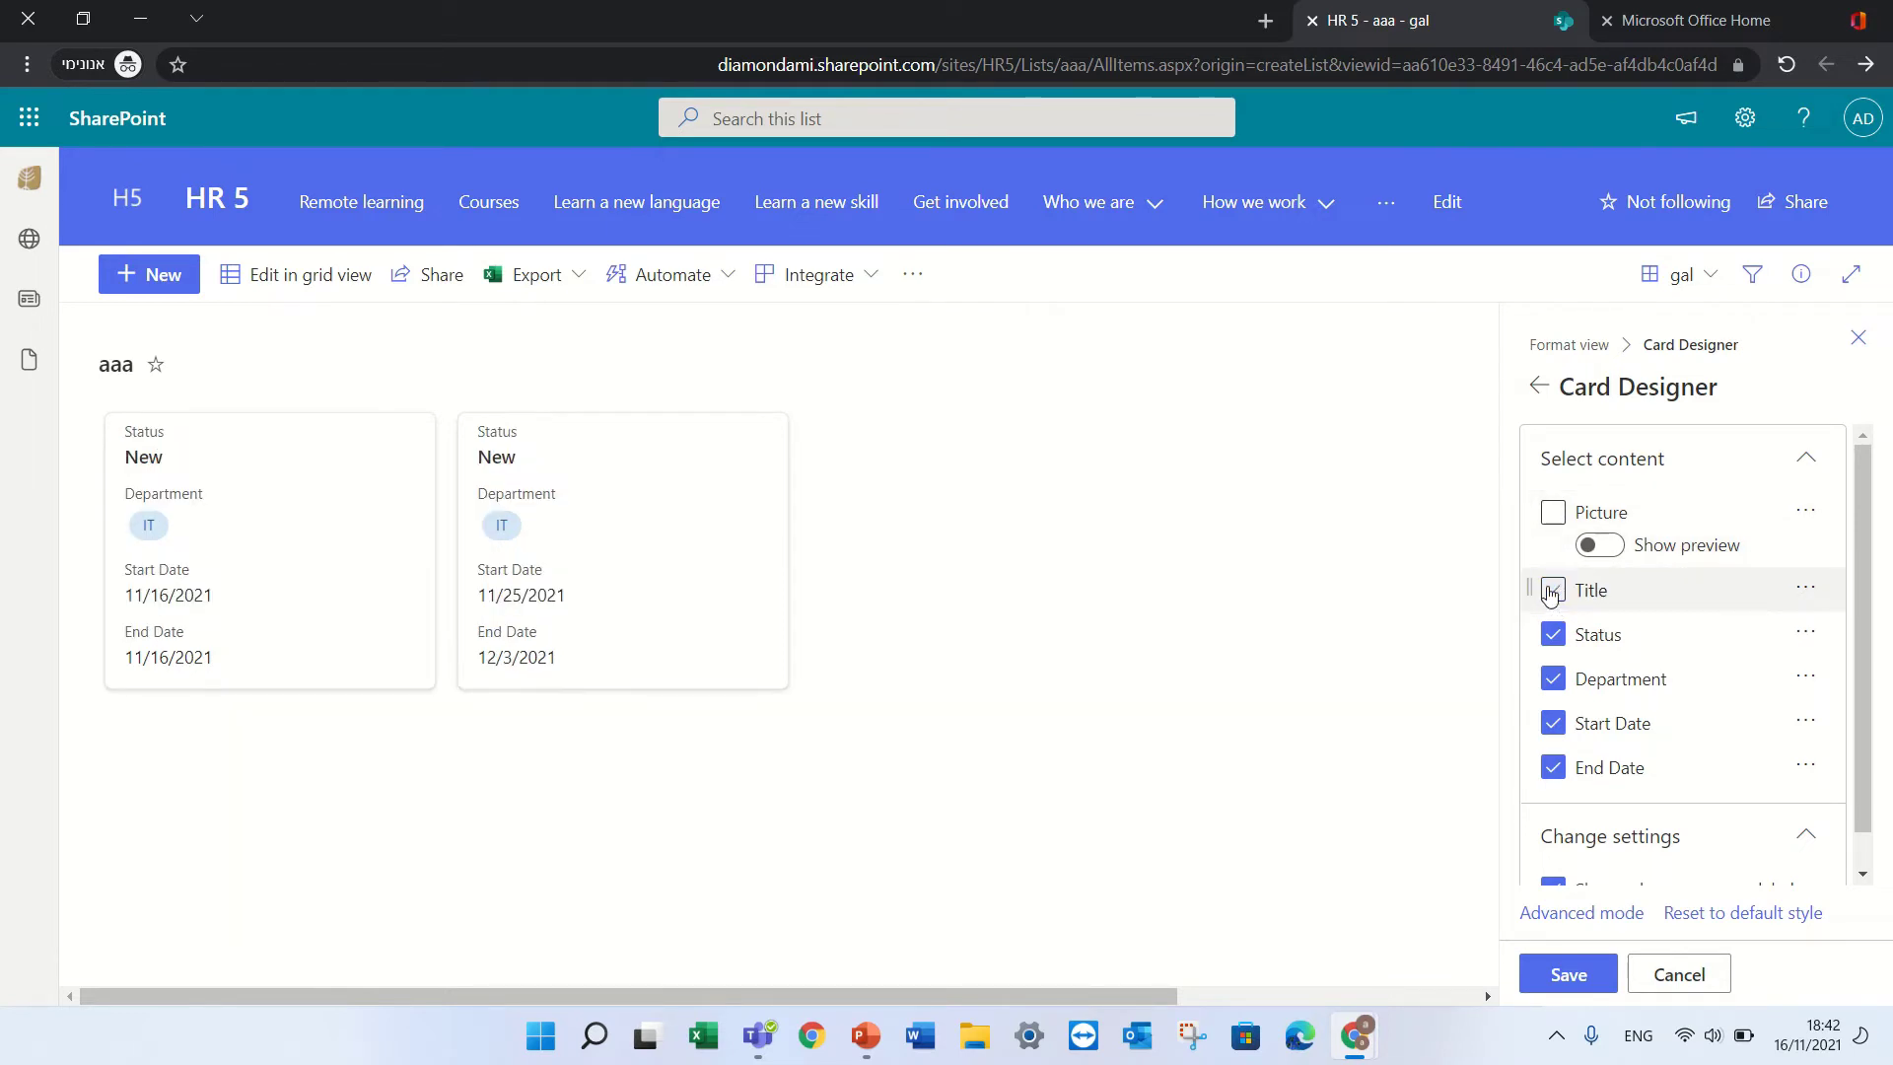
pyautogui.click(1551, 591)
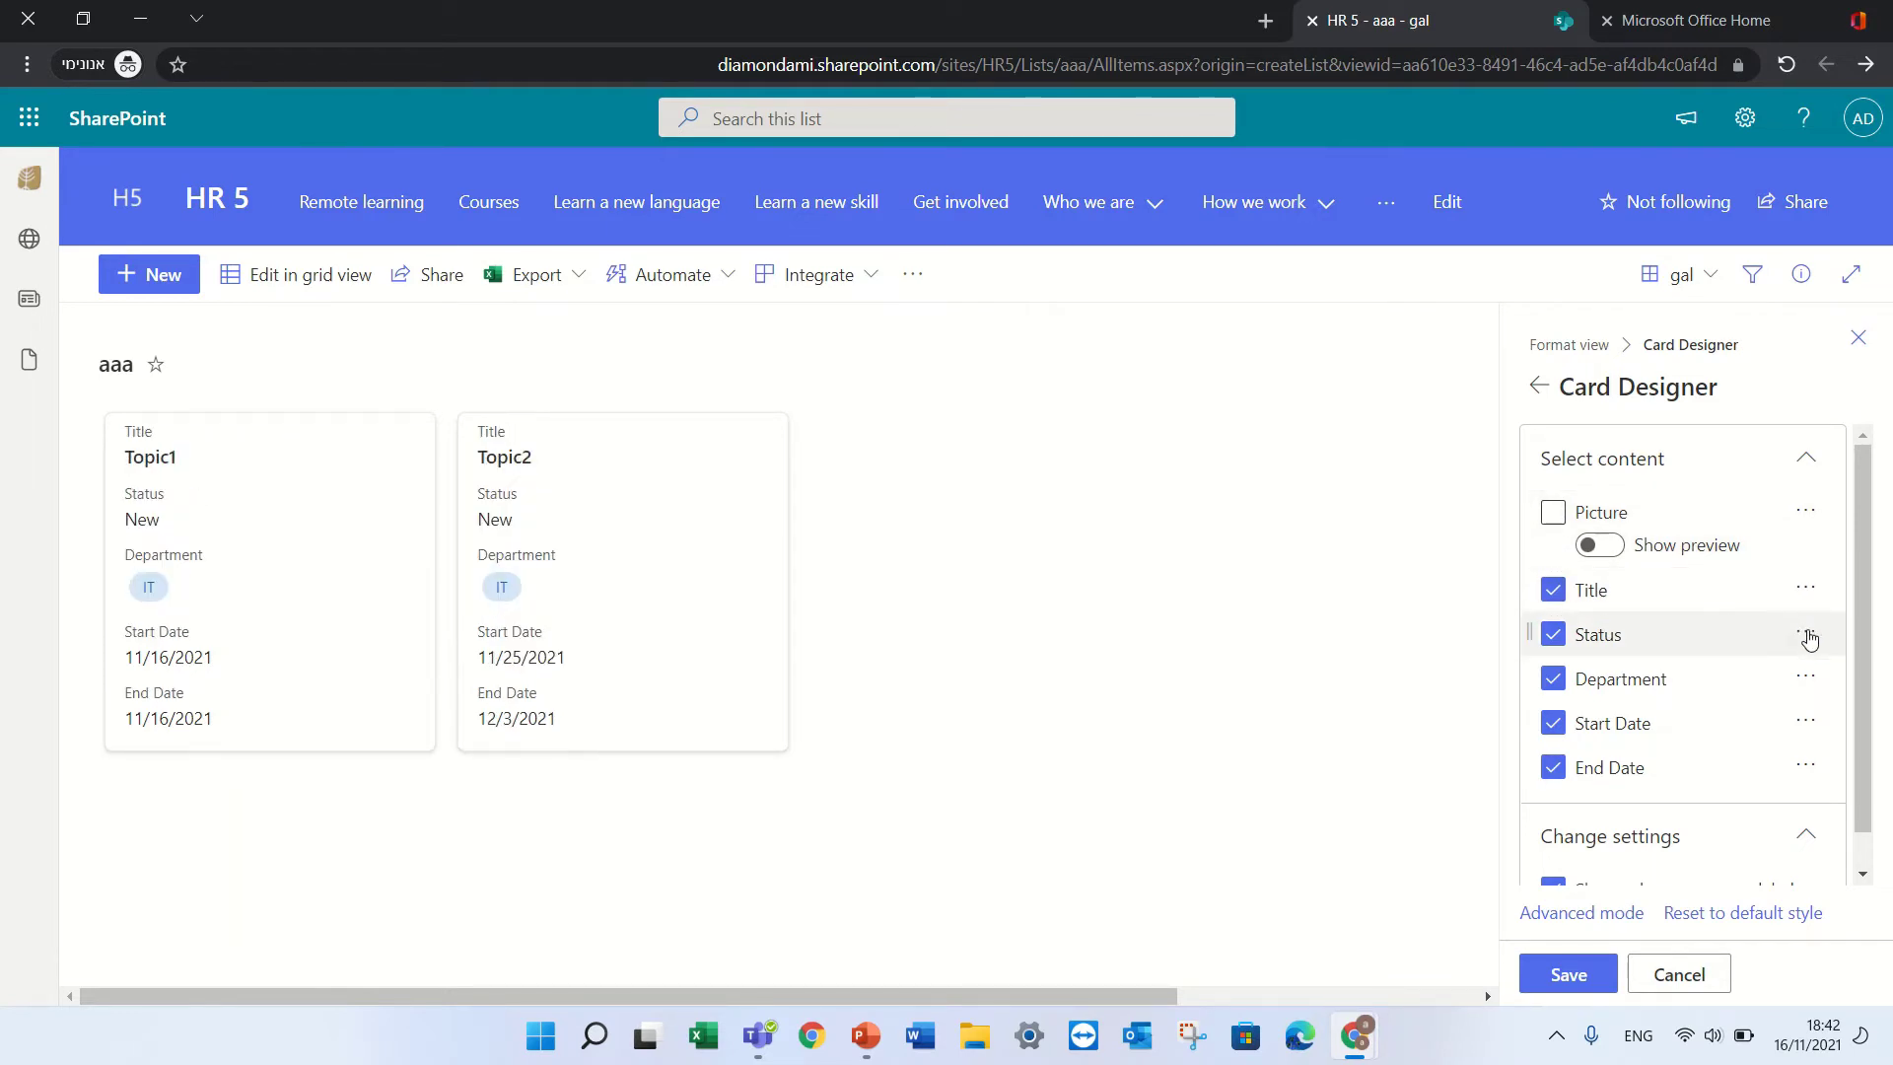
# Move Status and End Date ahead of Title on the cards, keeping column names as labels, and save the card design.
pyautogui.moveTo(1809, 640); pyautogui.dragTo(1795, 571)
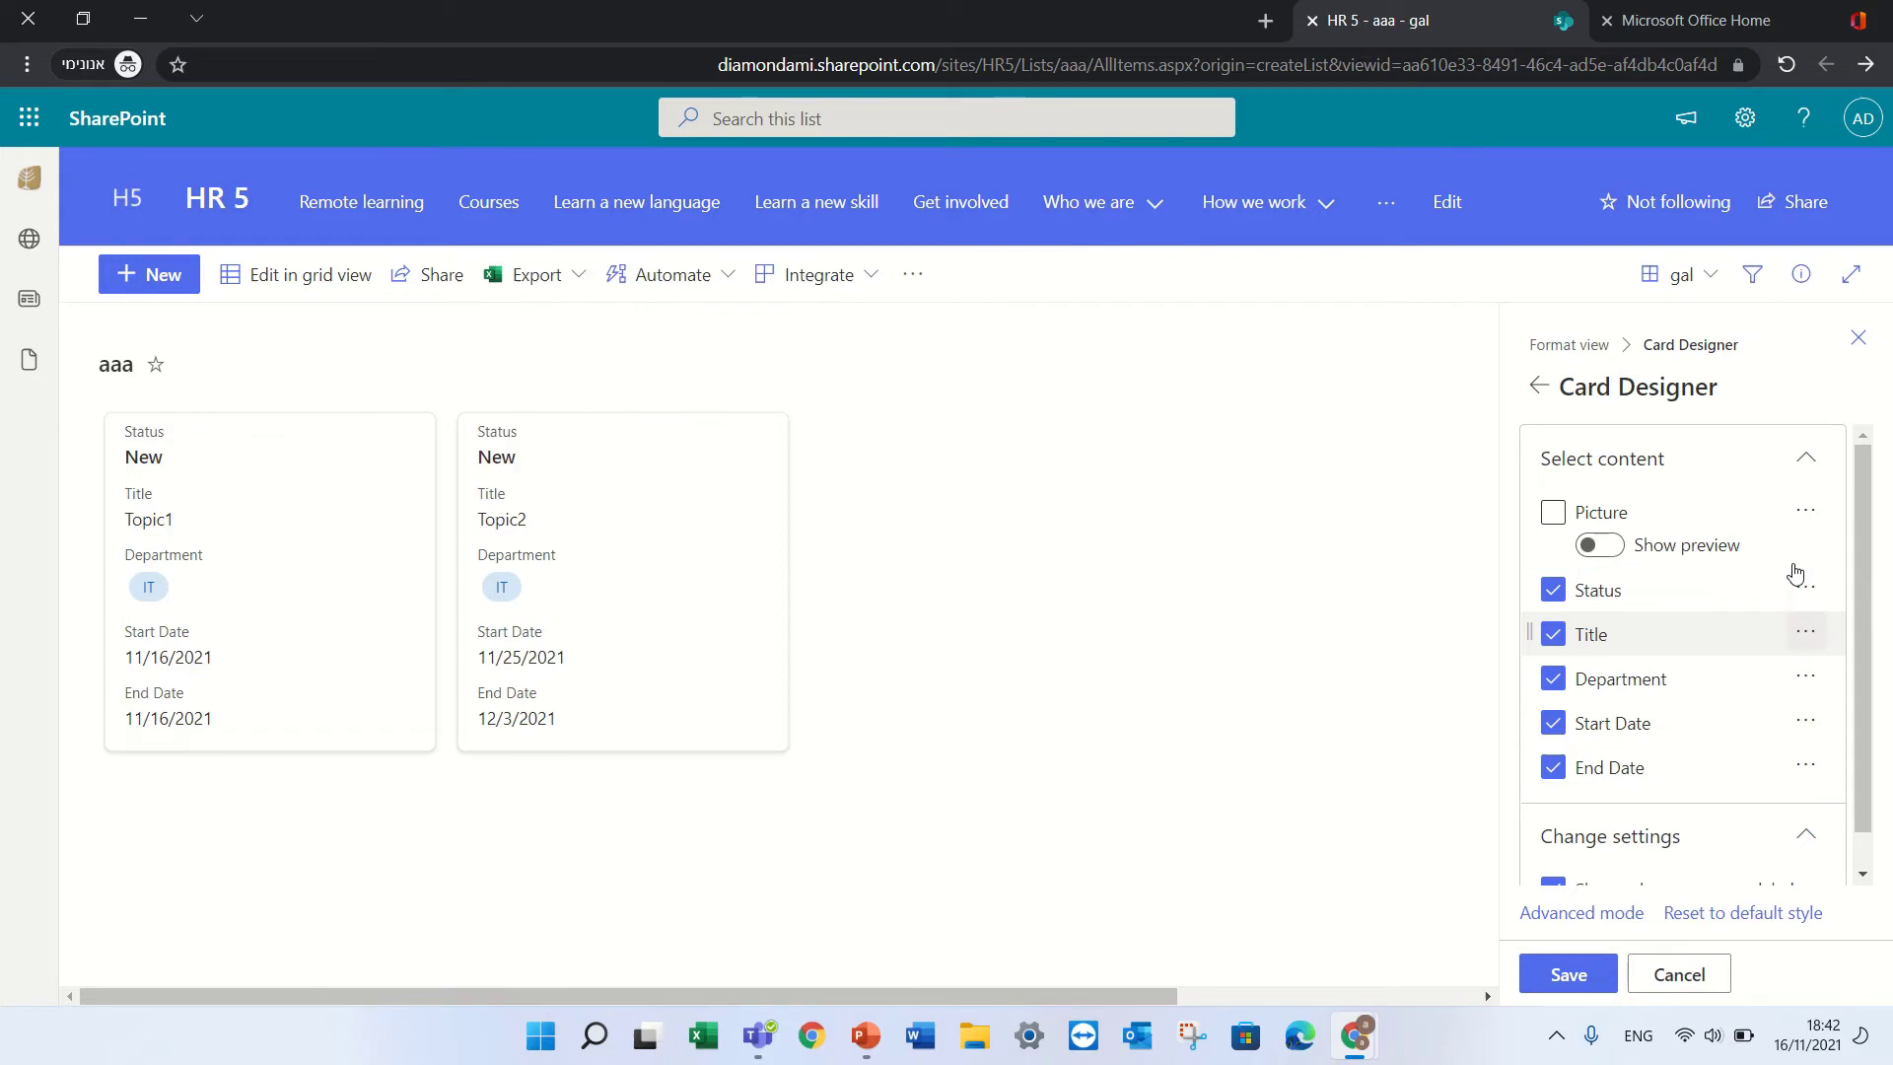
pyautogui.moveTo(1796, 769); pyautogui.dragTo(1797, 612)
pyautogui.scroll(-1, 1702, 794)
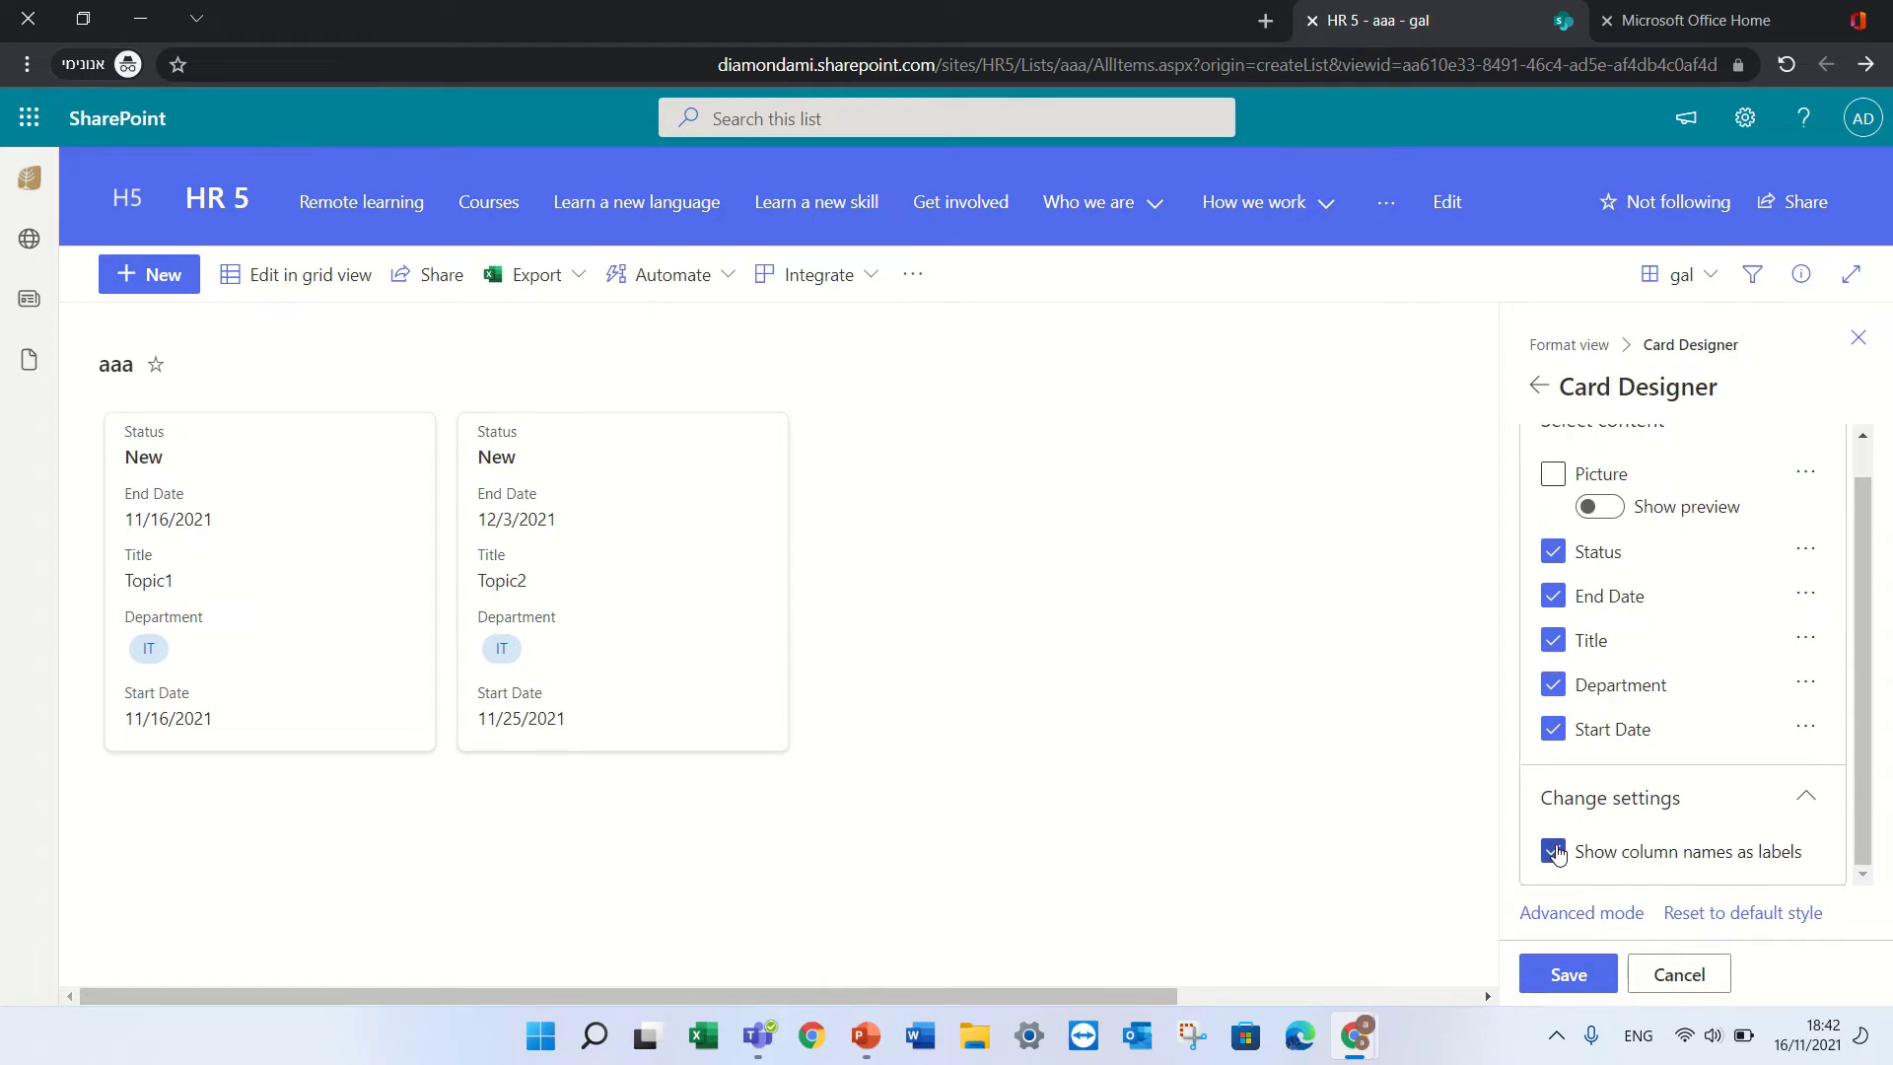
pyautogui.click(1554, 852)
pyautogui.click(1554, 852)
pyautogui.click(1554, 852)
pyautogui.click(1554, 852)
pyautogui.click(1568, 974)
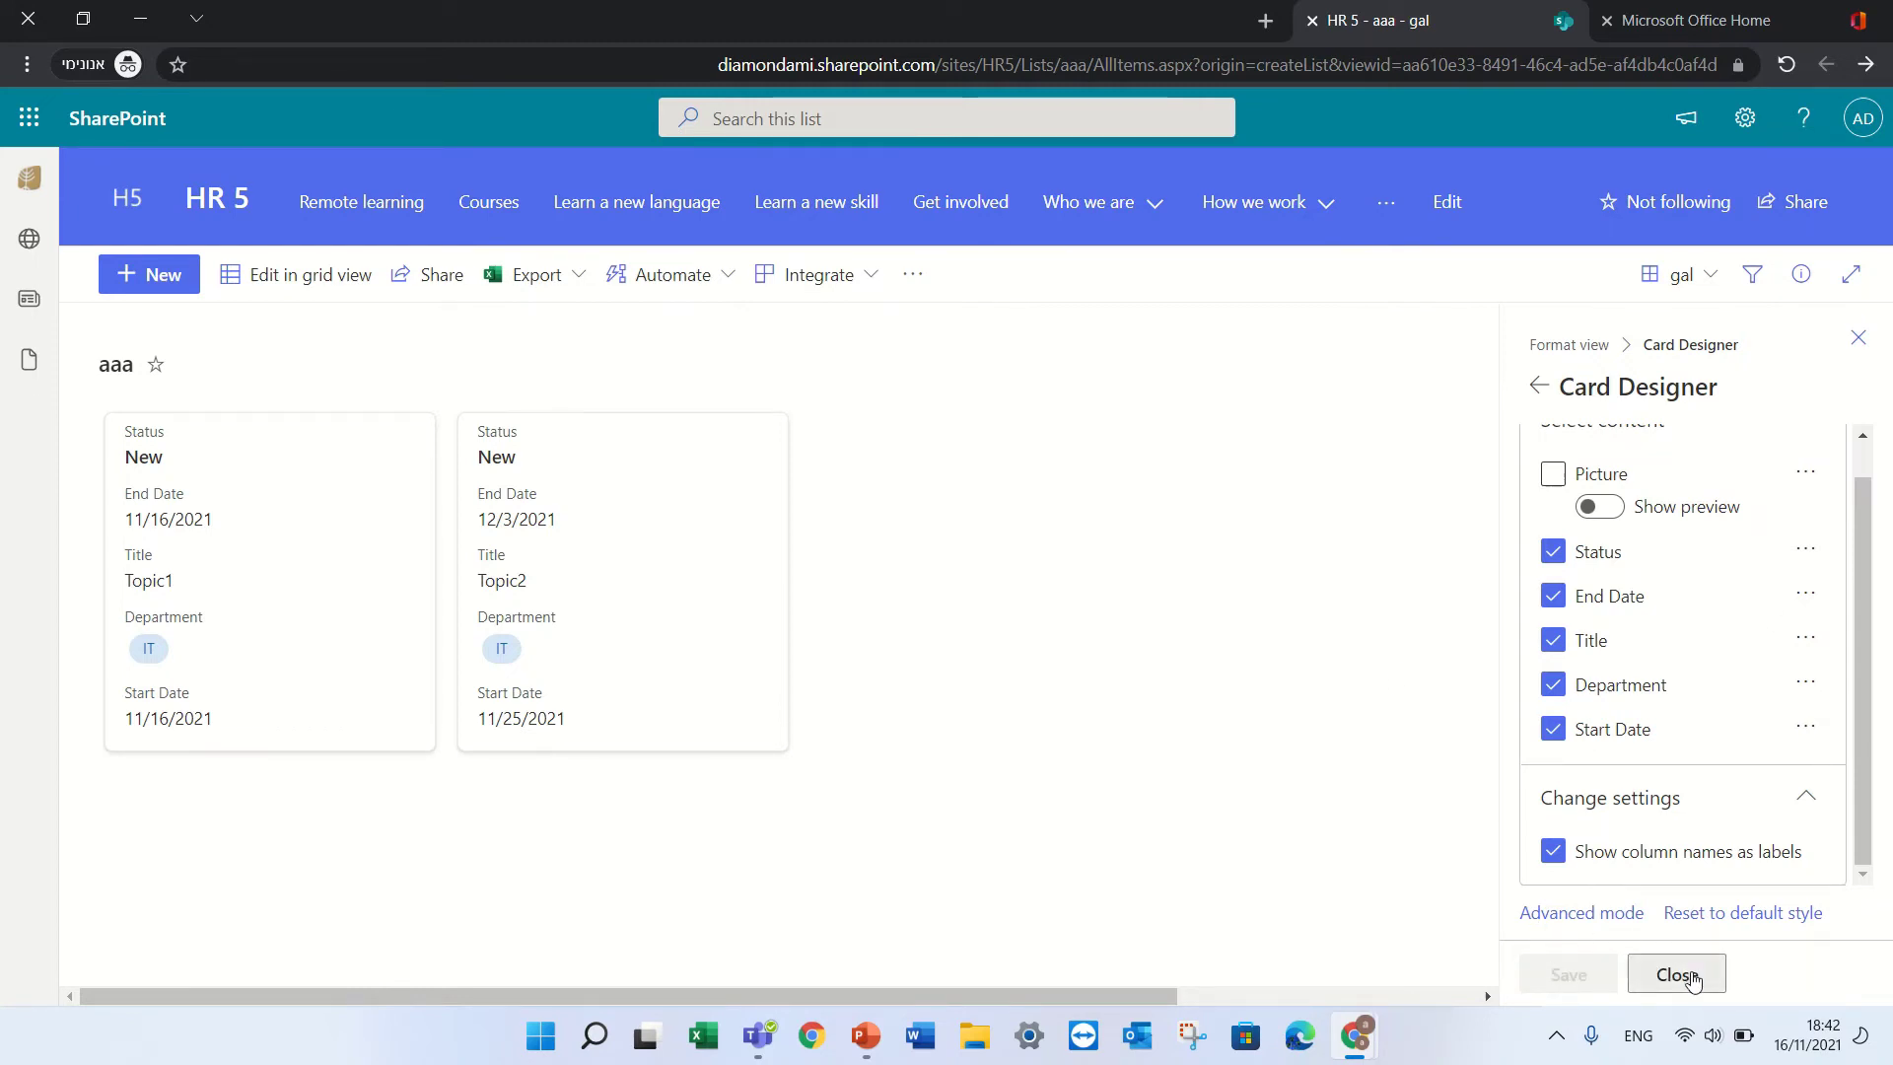
pyautogui.click(1681, 974)
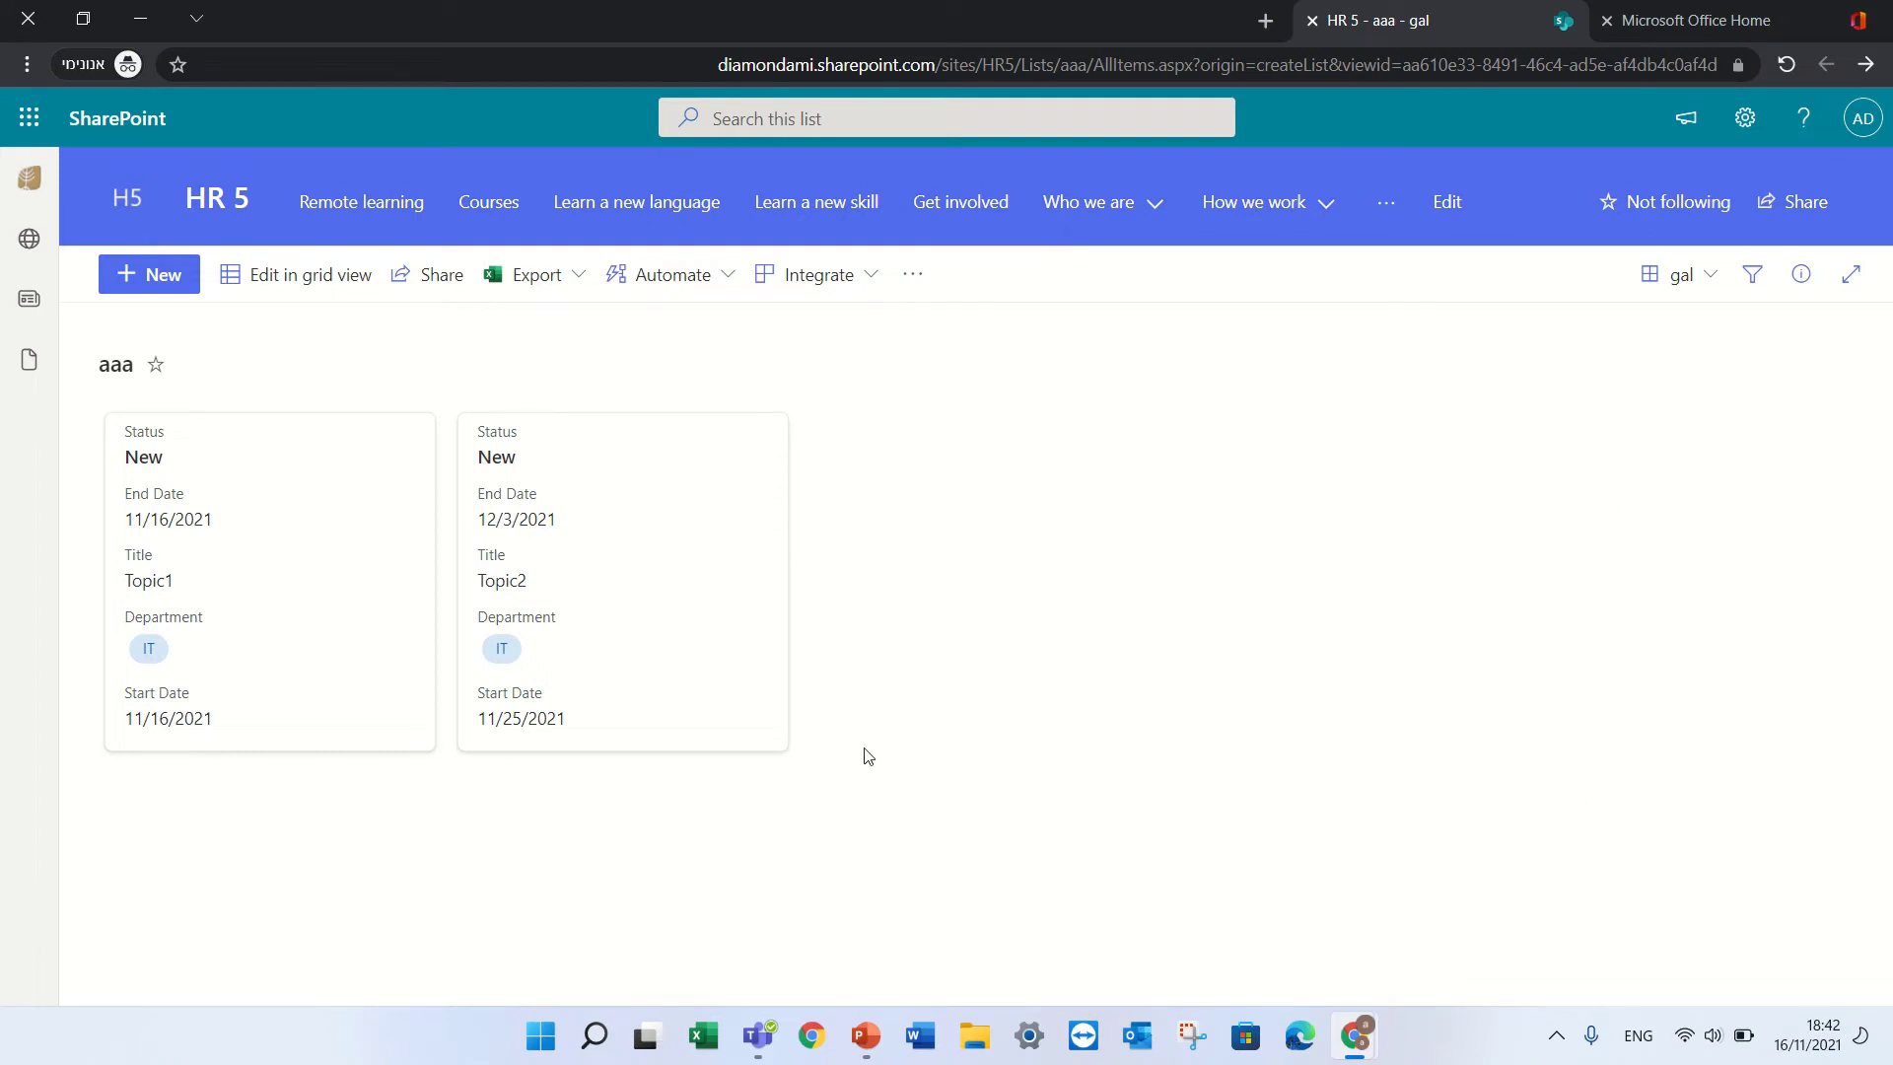
# Open Topic1 from the All Items view and try to add linkedin-default-background-cover-photo-1.webp as its picture.
pyautogui.click(1680, 274)
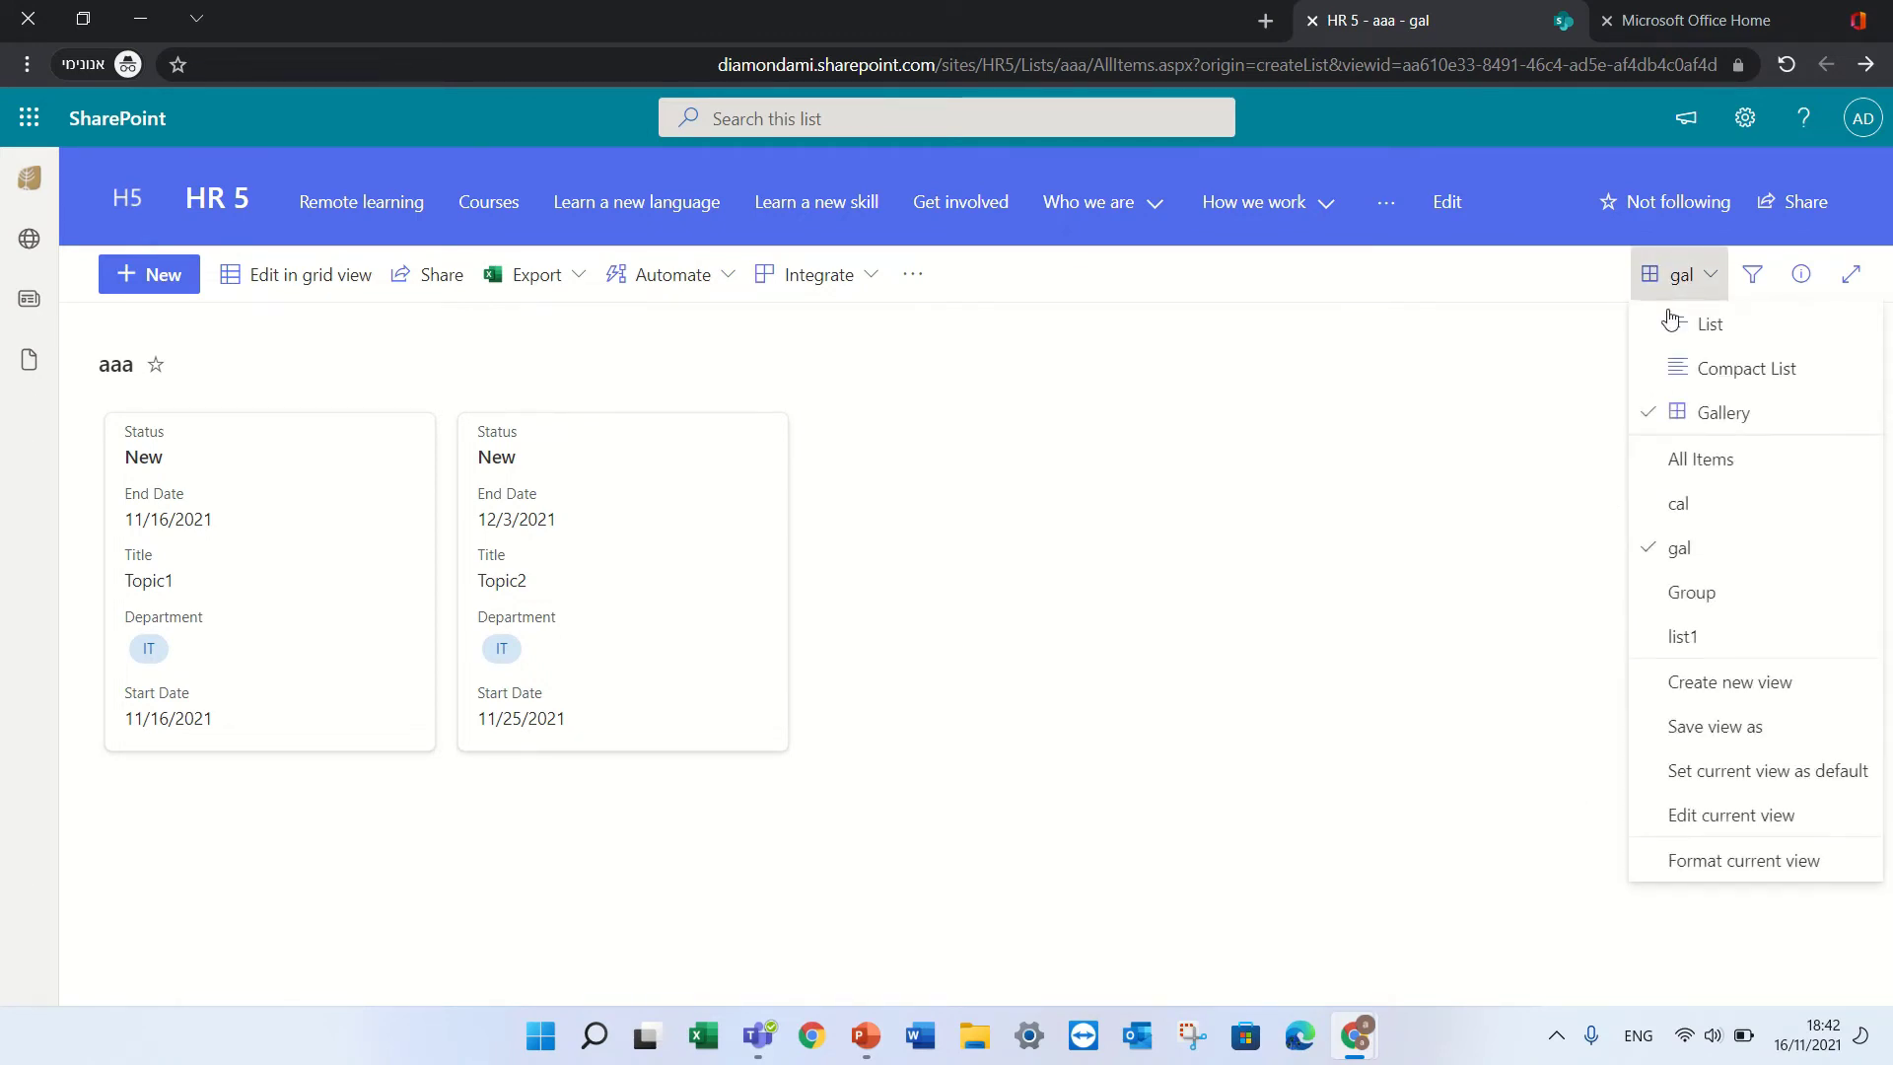
pyautogui.click(1703, 462)
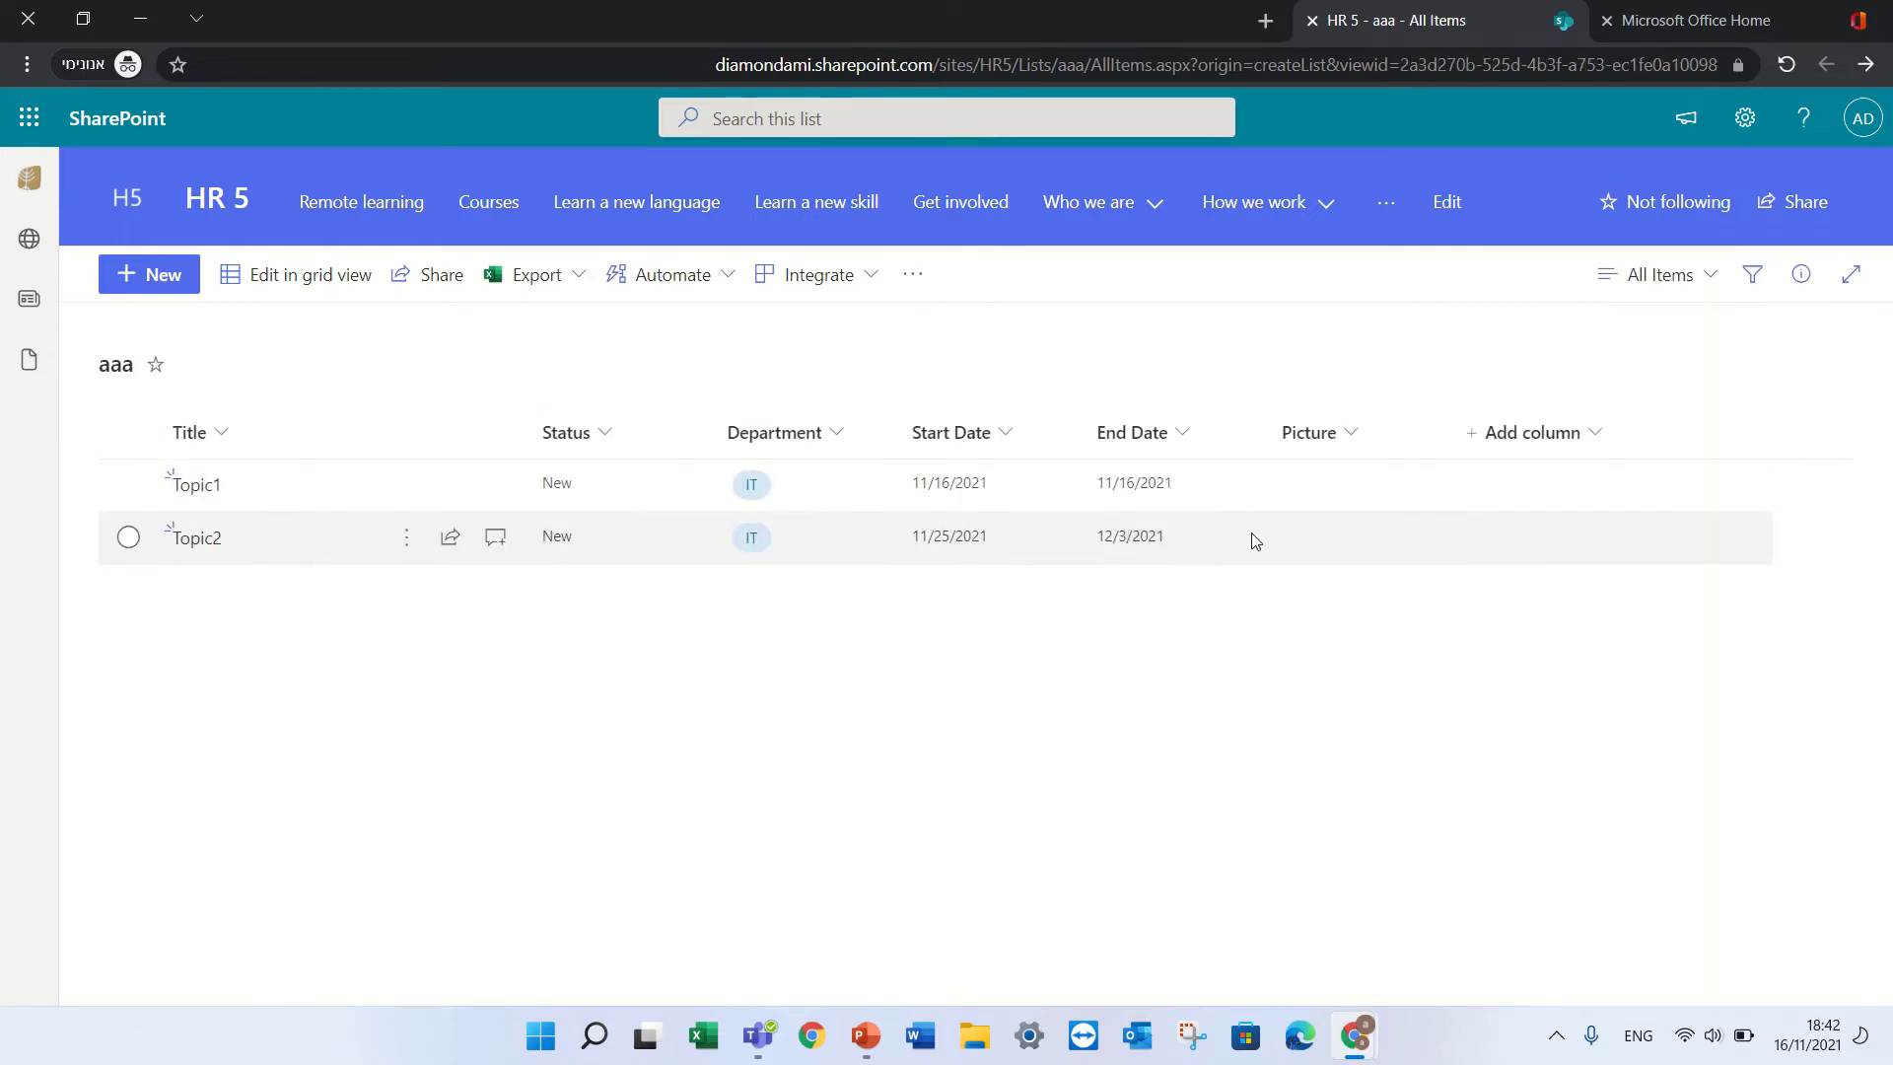
pyautogui.click(210, 485)
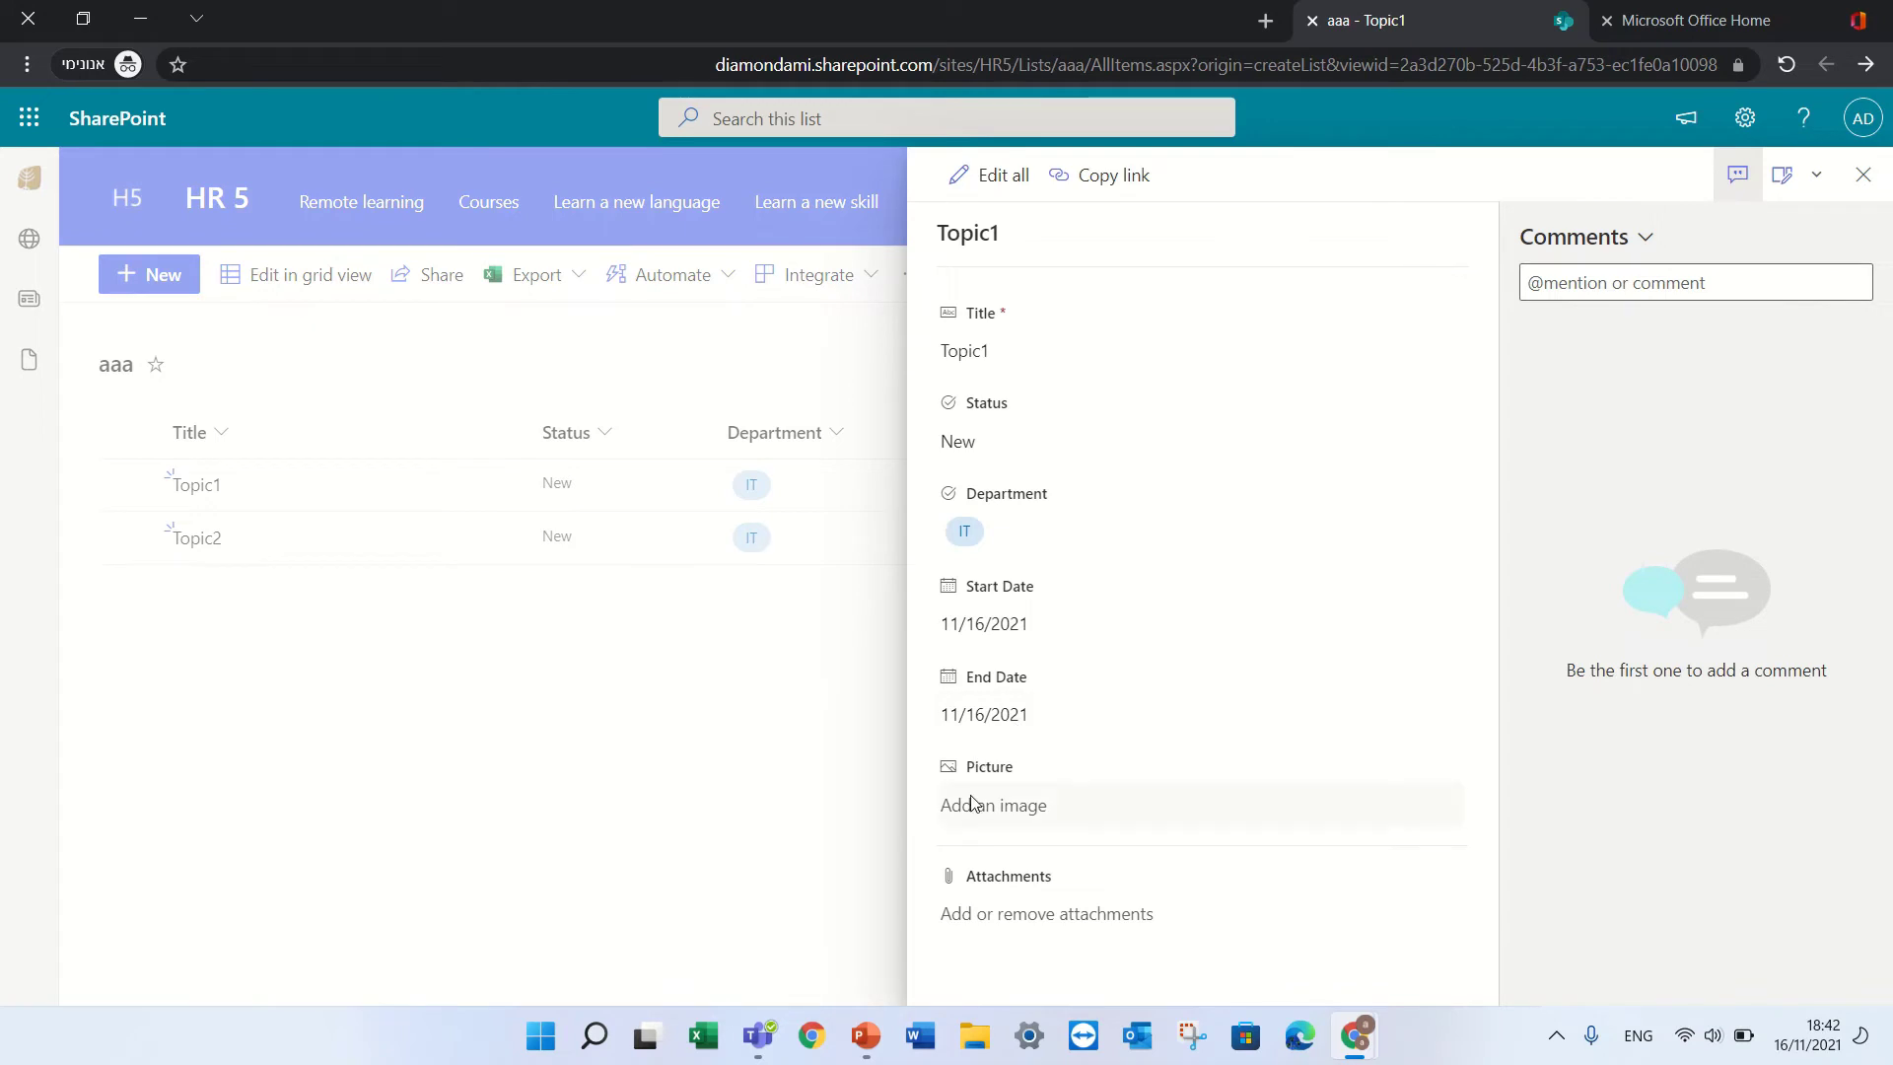
pyautogui.click(984, 812)
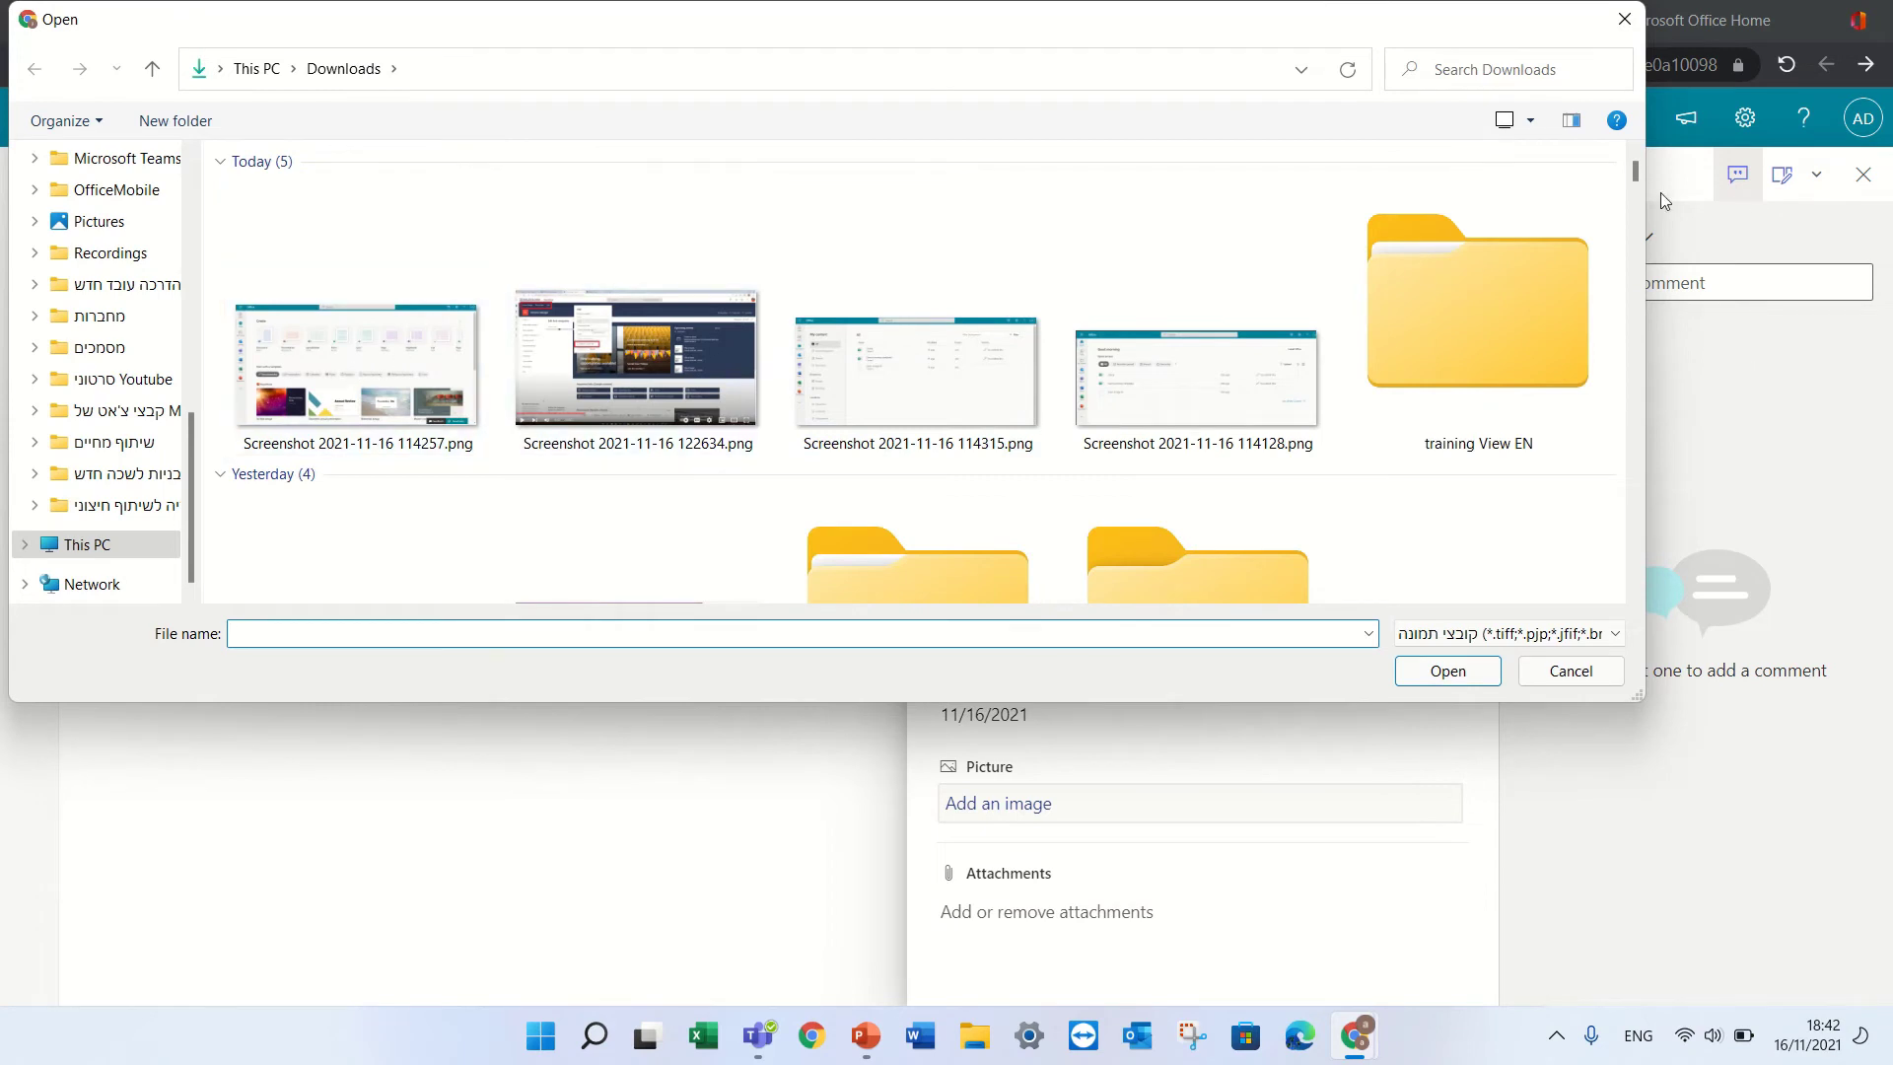
pyautogui.moveTo(1636, 173); pyautogui.dragTo(1636, 187)
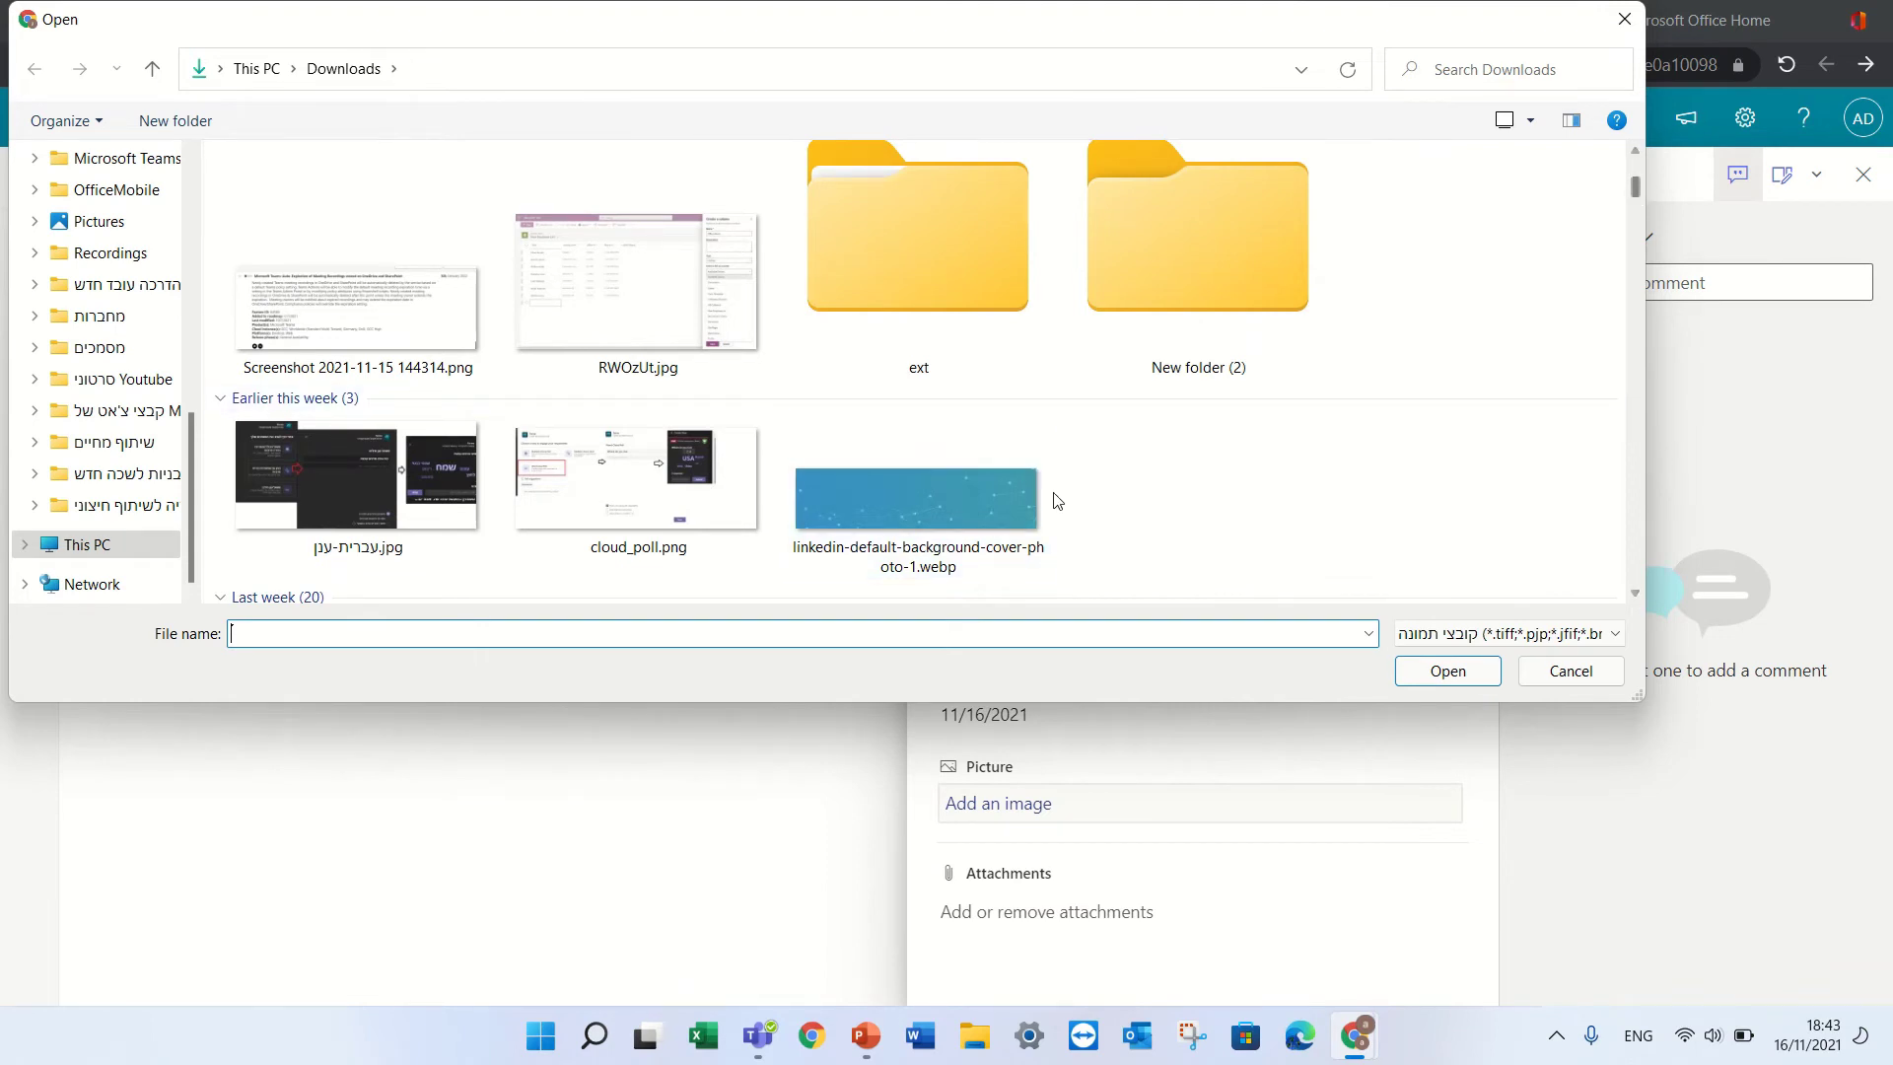
pyautogui.doubleClick(972, 511)
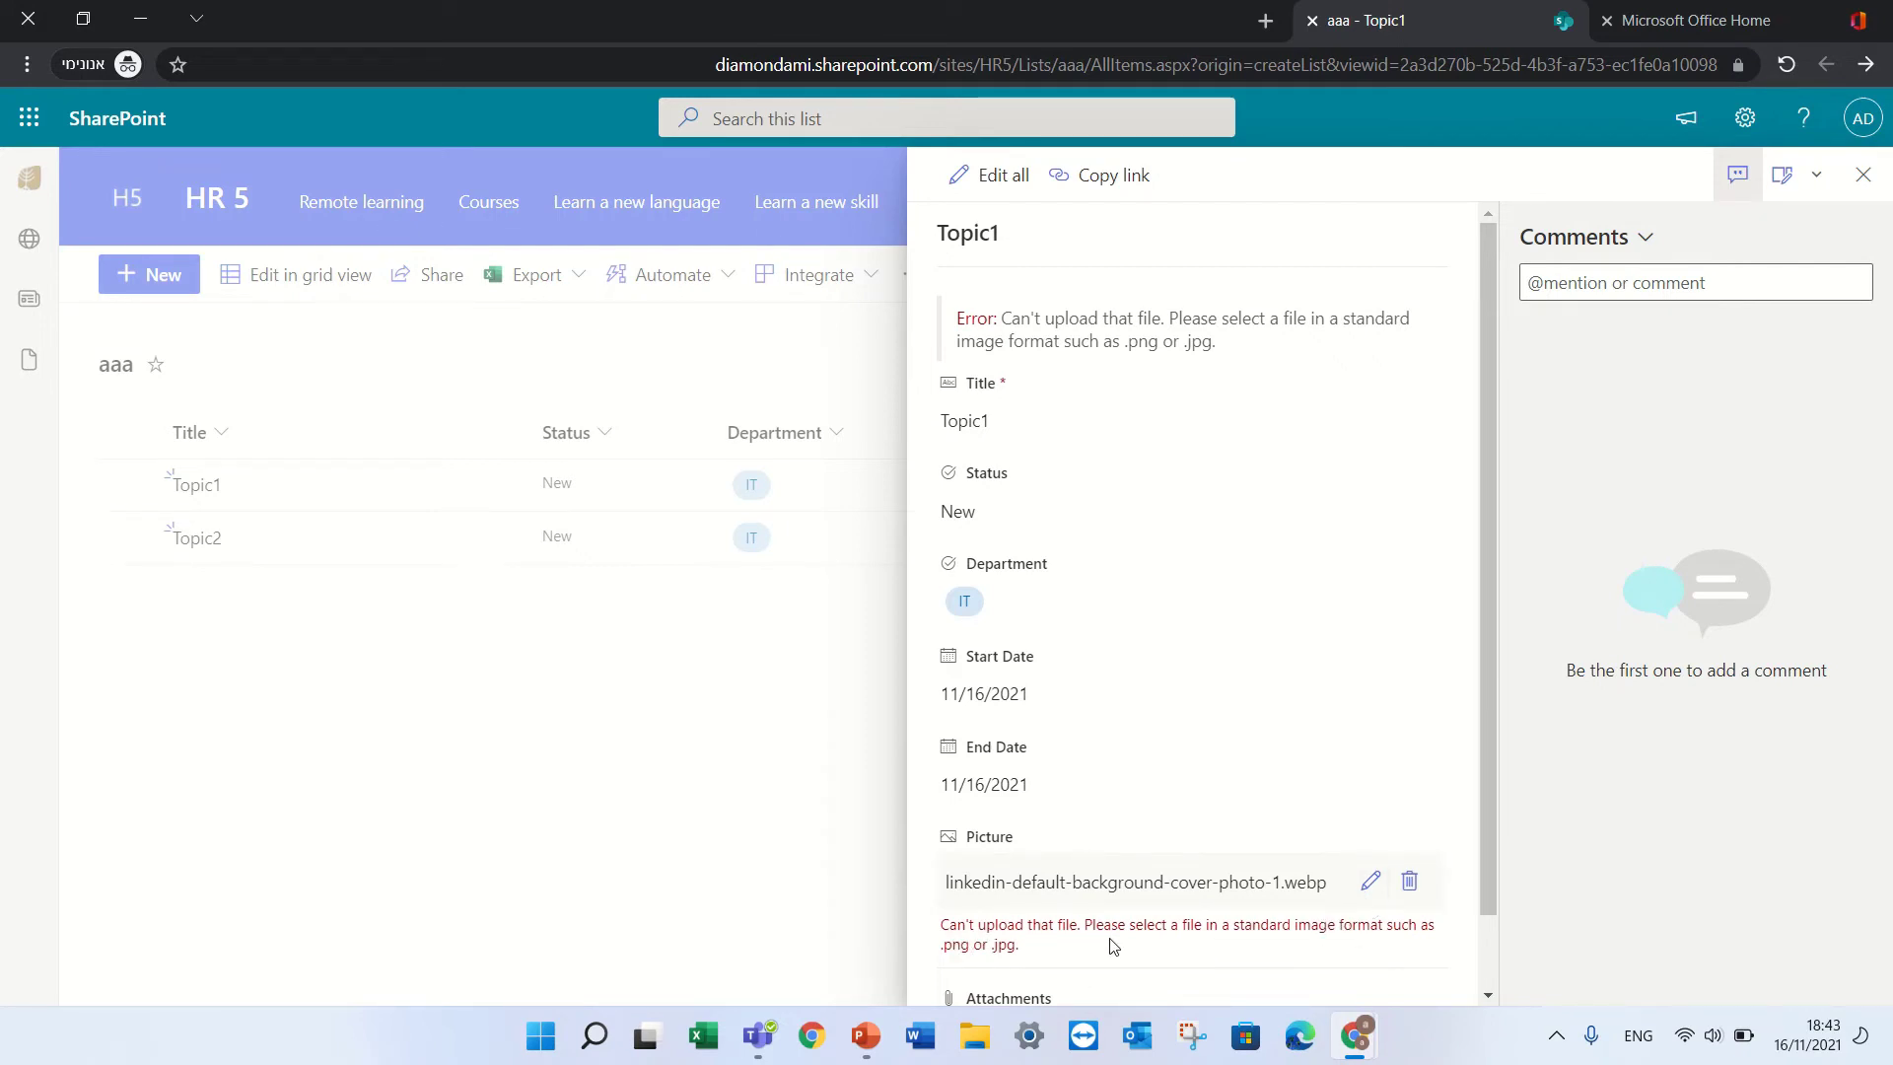
# Replace Topic1's picture file with Screenshot 2021-11-16 122634.png and close the item.
pyautogui.click(1364, 891)
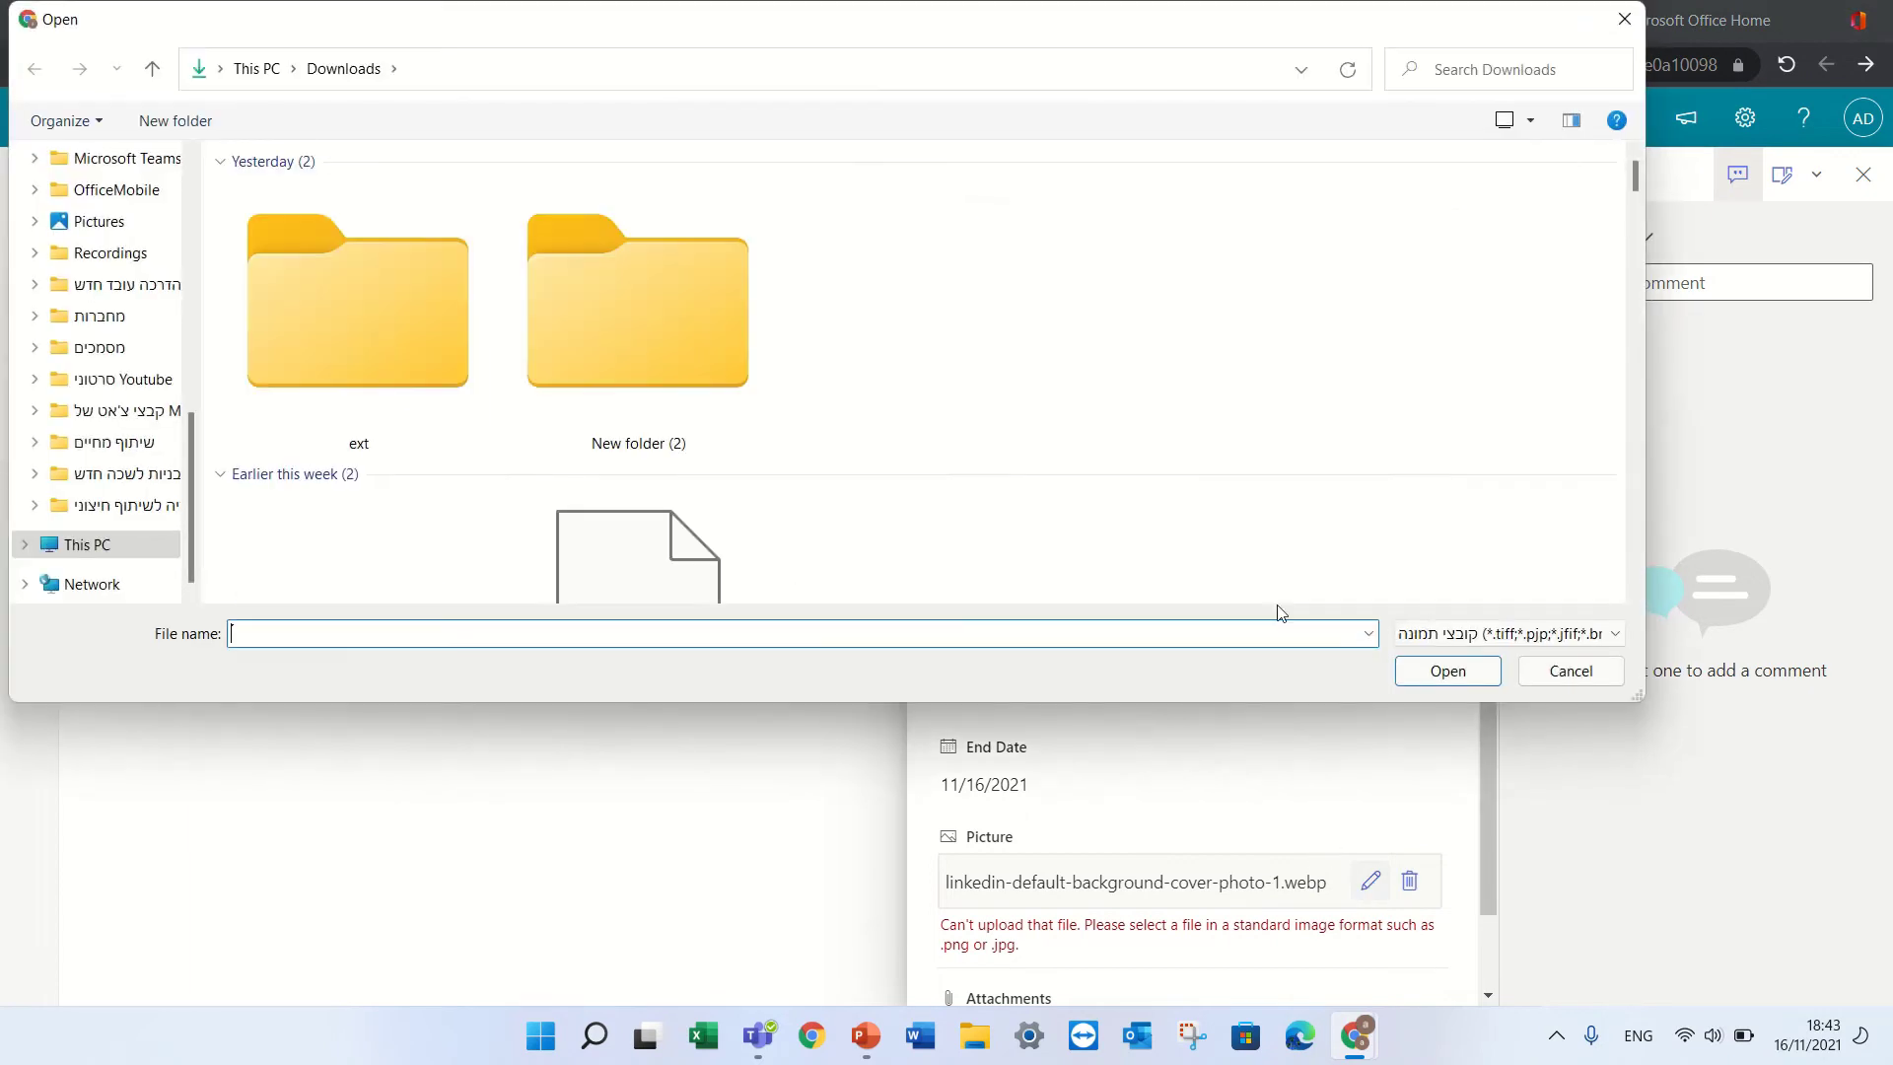
pyautogui.doubleClick(651, 355)
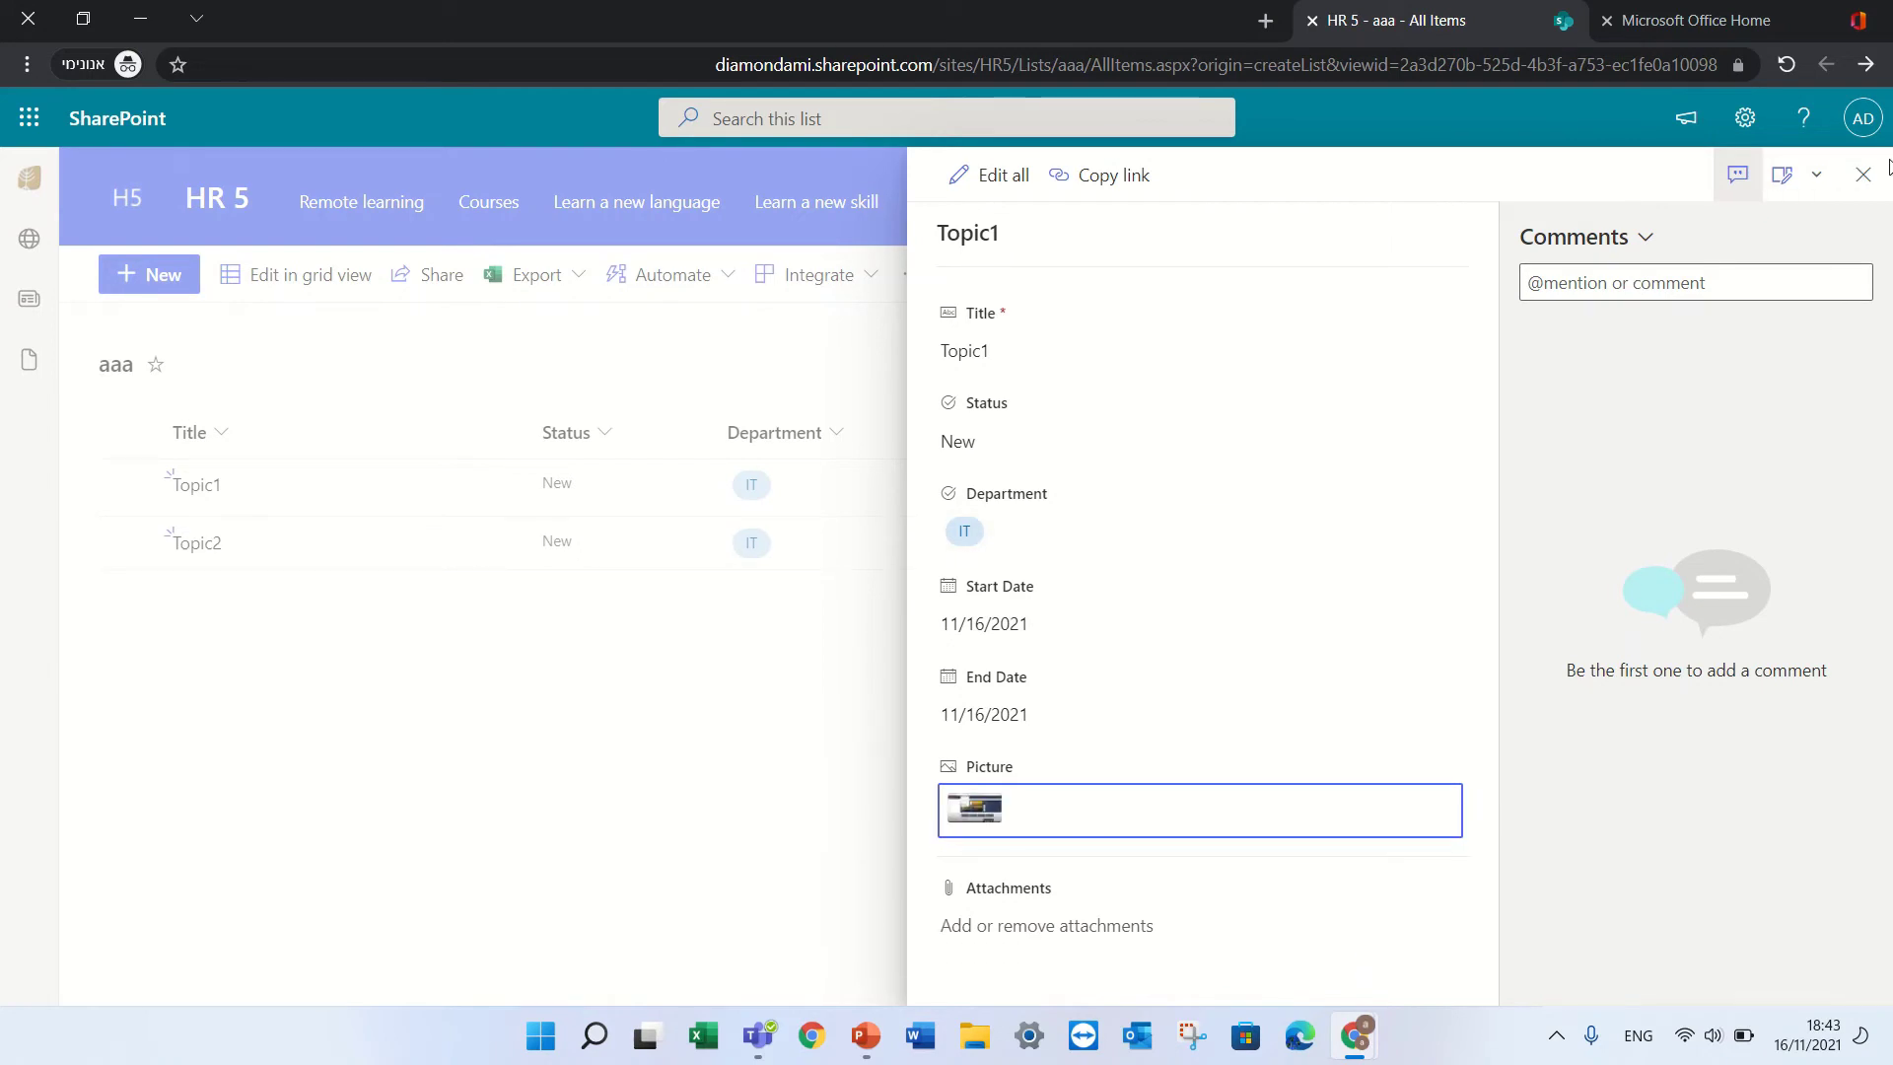
pyautogui.click(1863, 174)
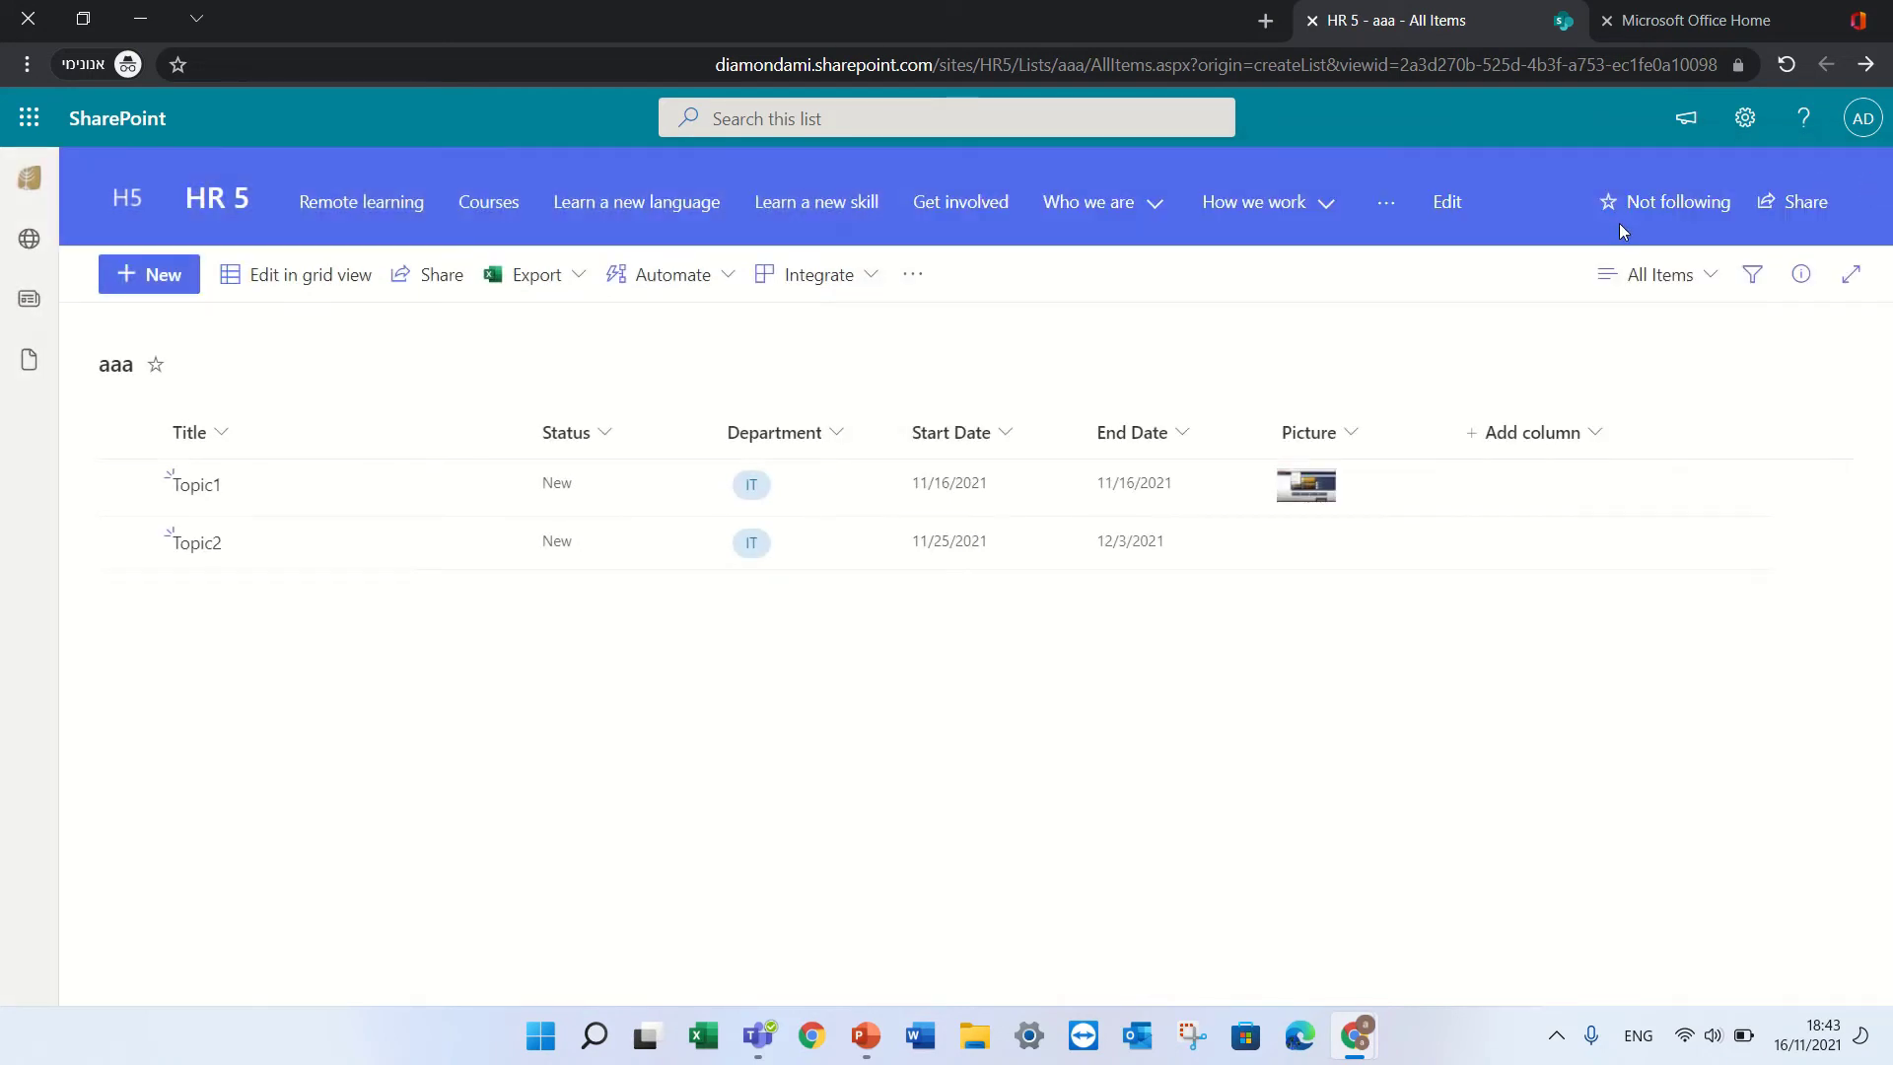
# Return to the gal view and, in its Card Designer, include the Picture field with its preview shown.
pyautogui.click(1669, 276)
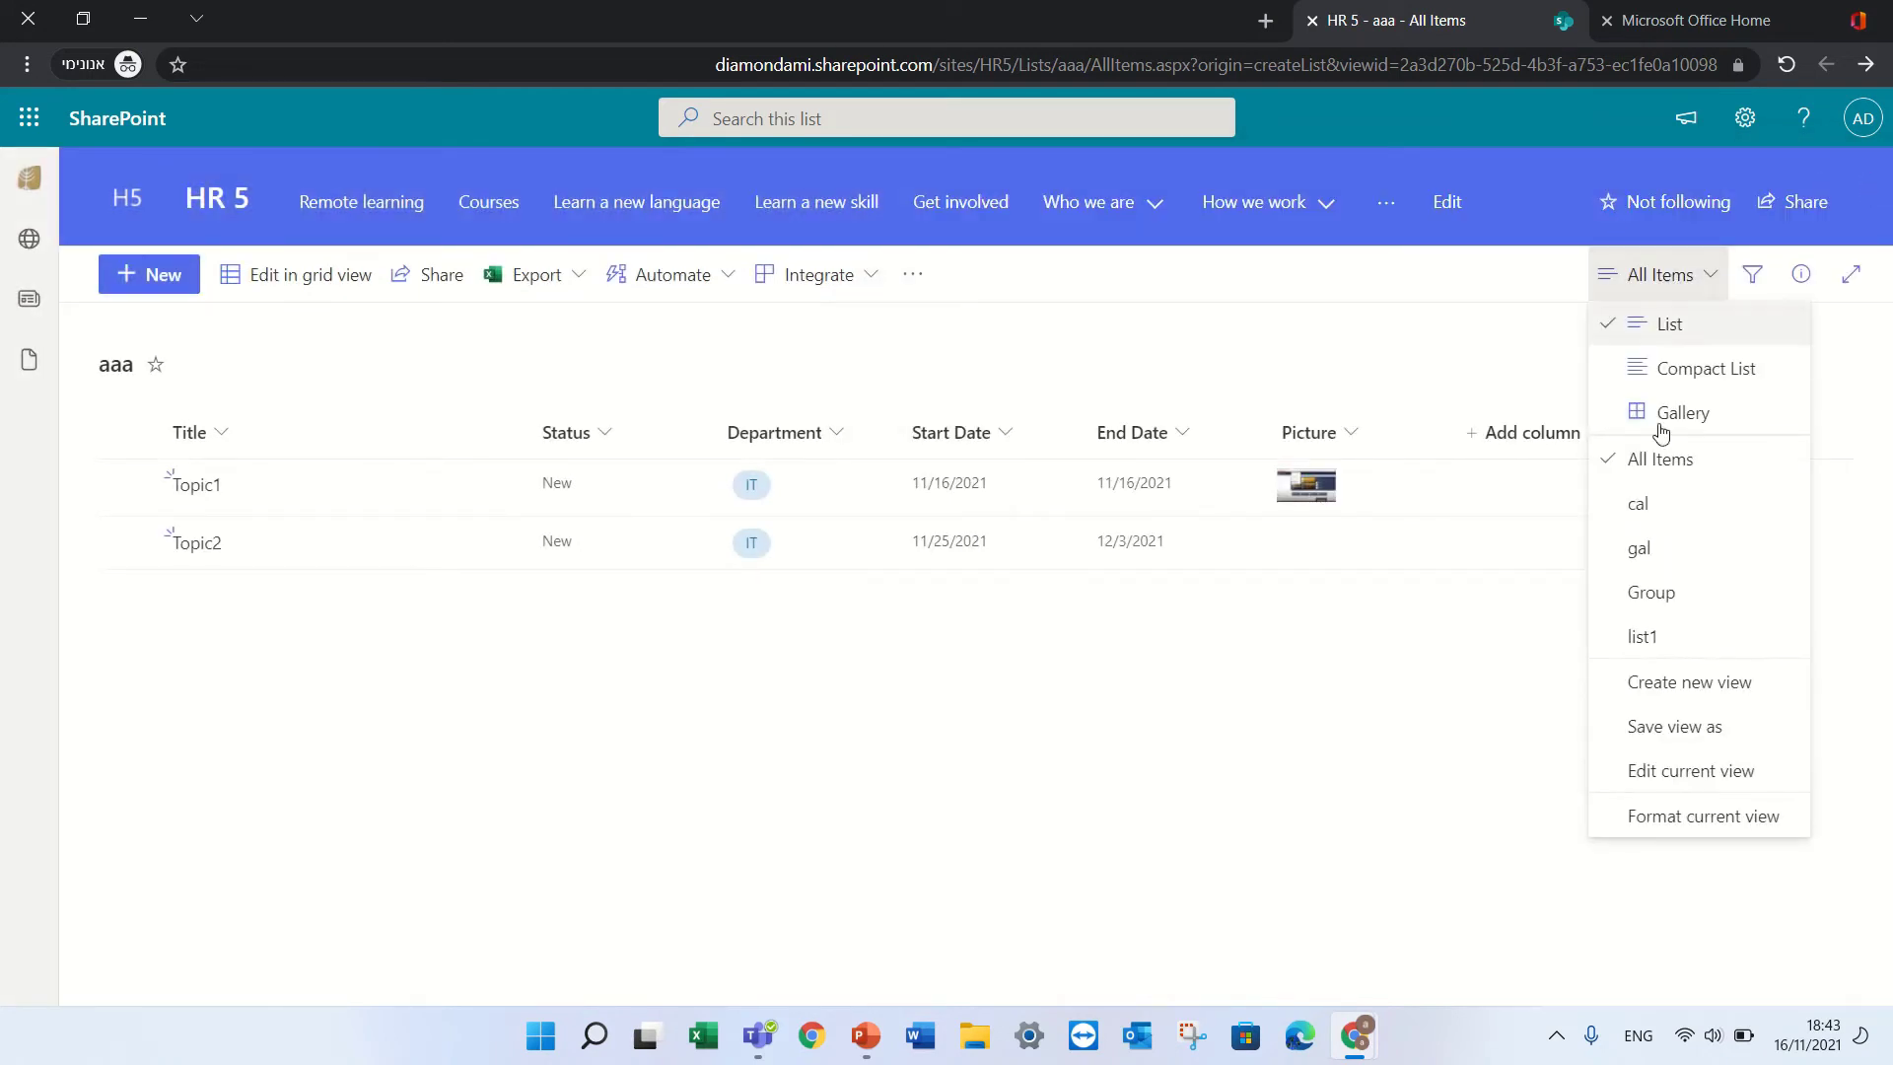
pyautogui.click(1683, 570)
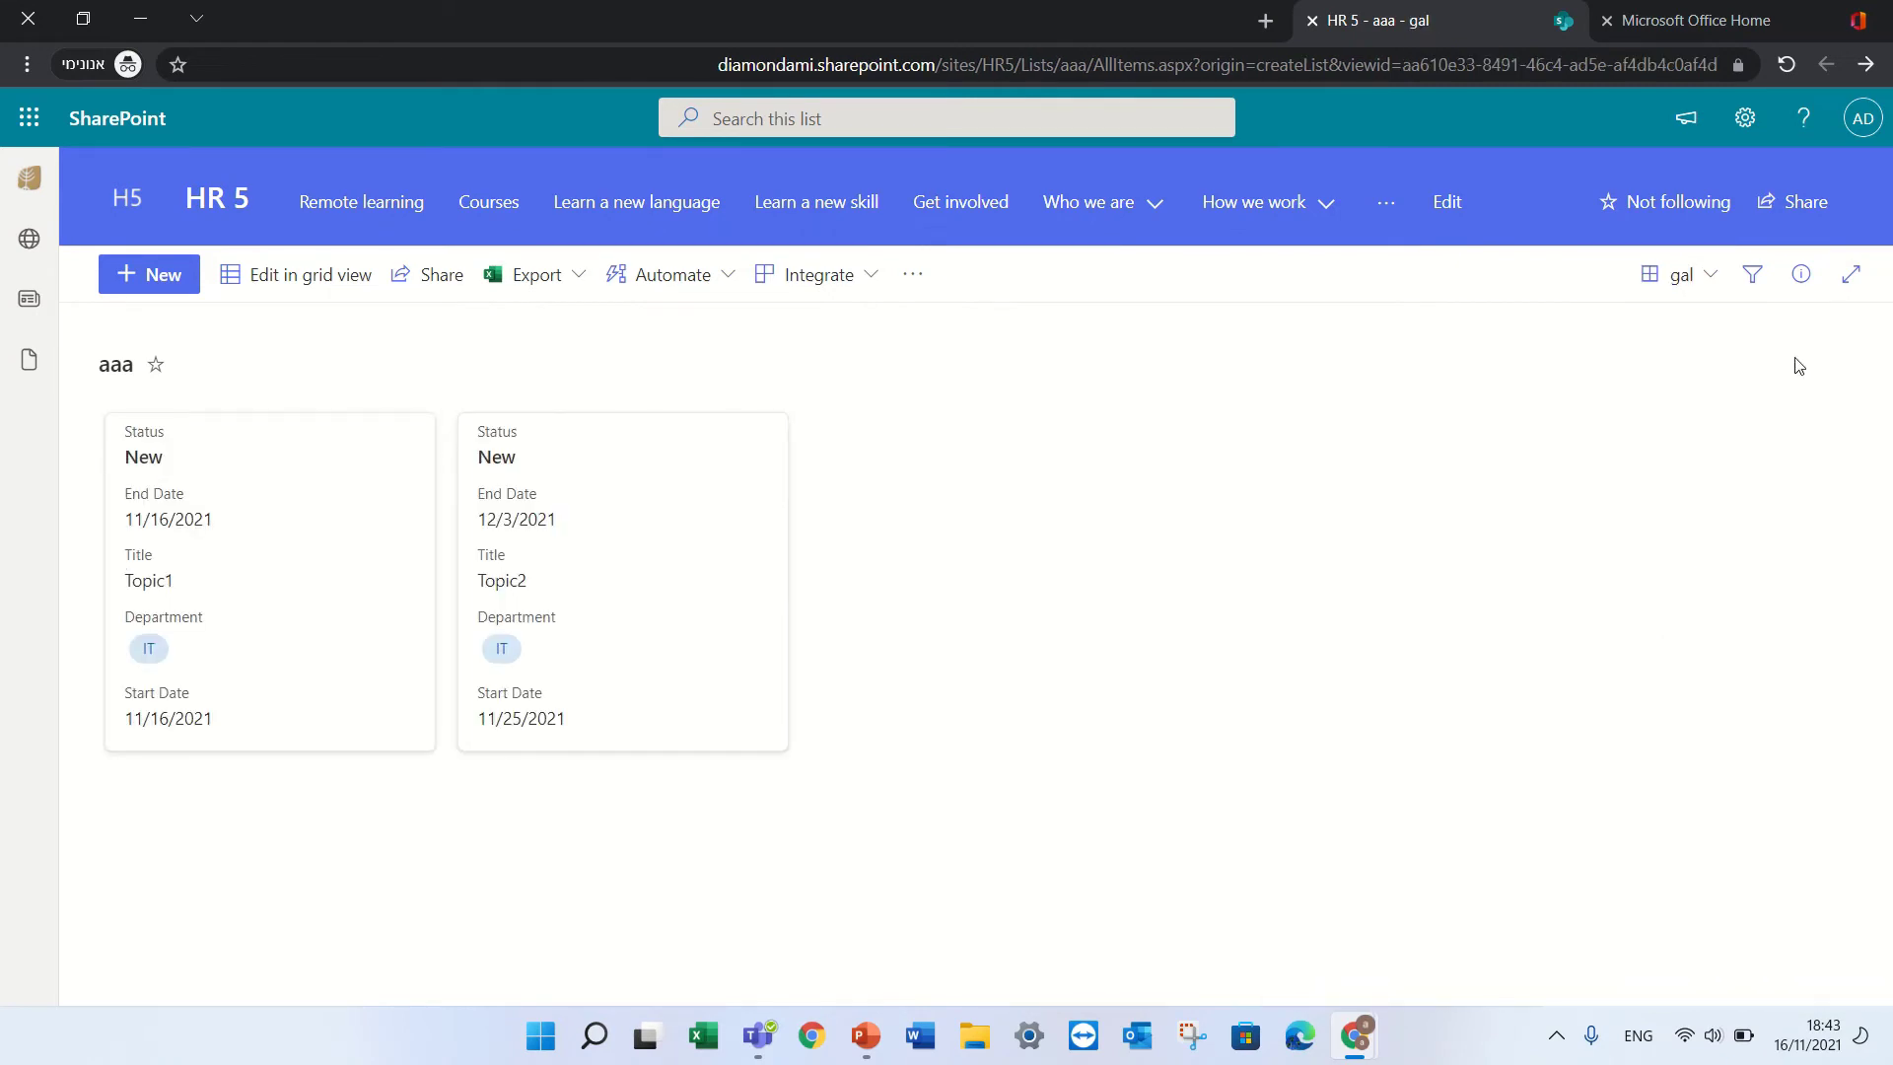
pyautogui.click(1707, 284)
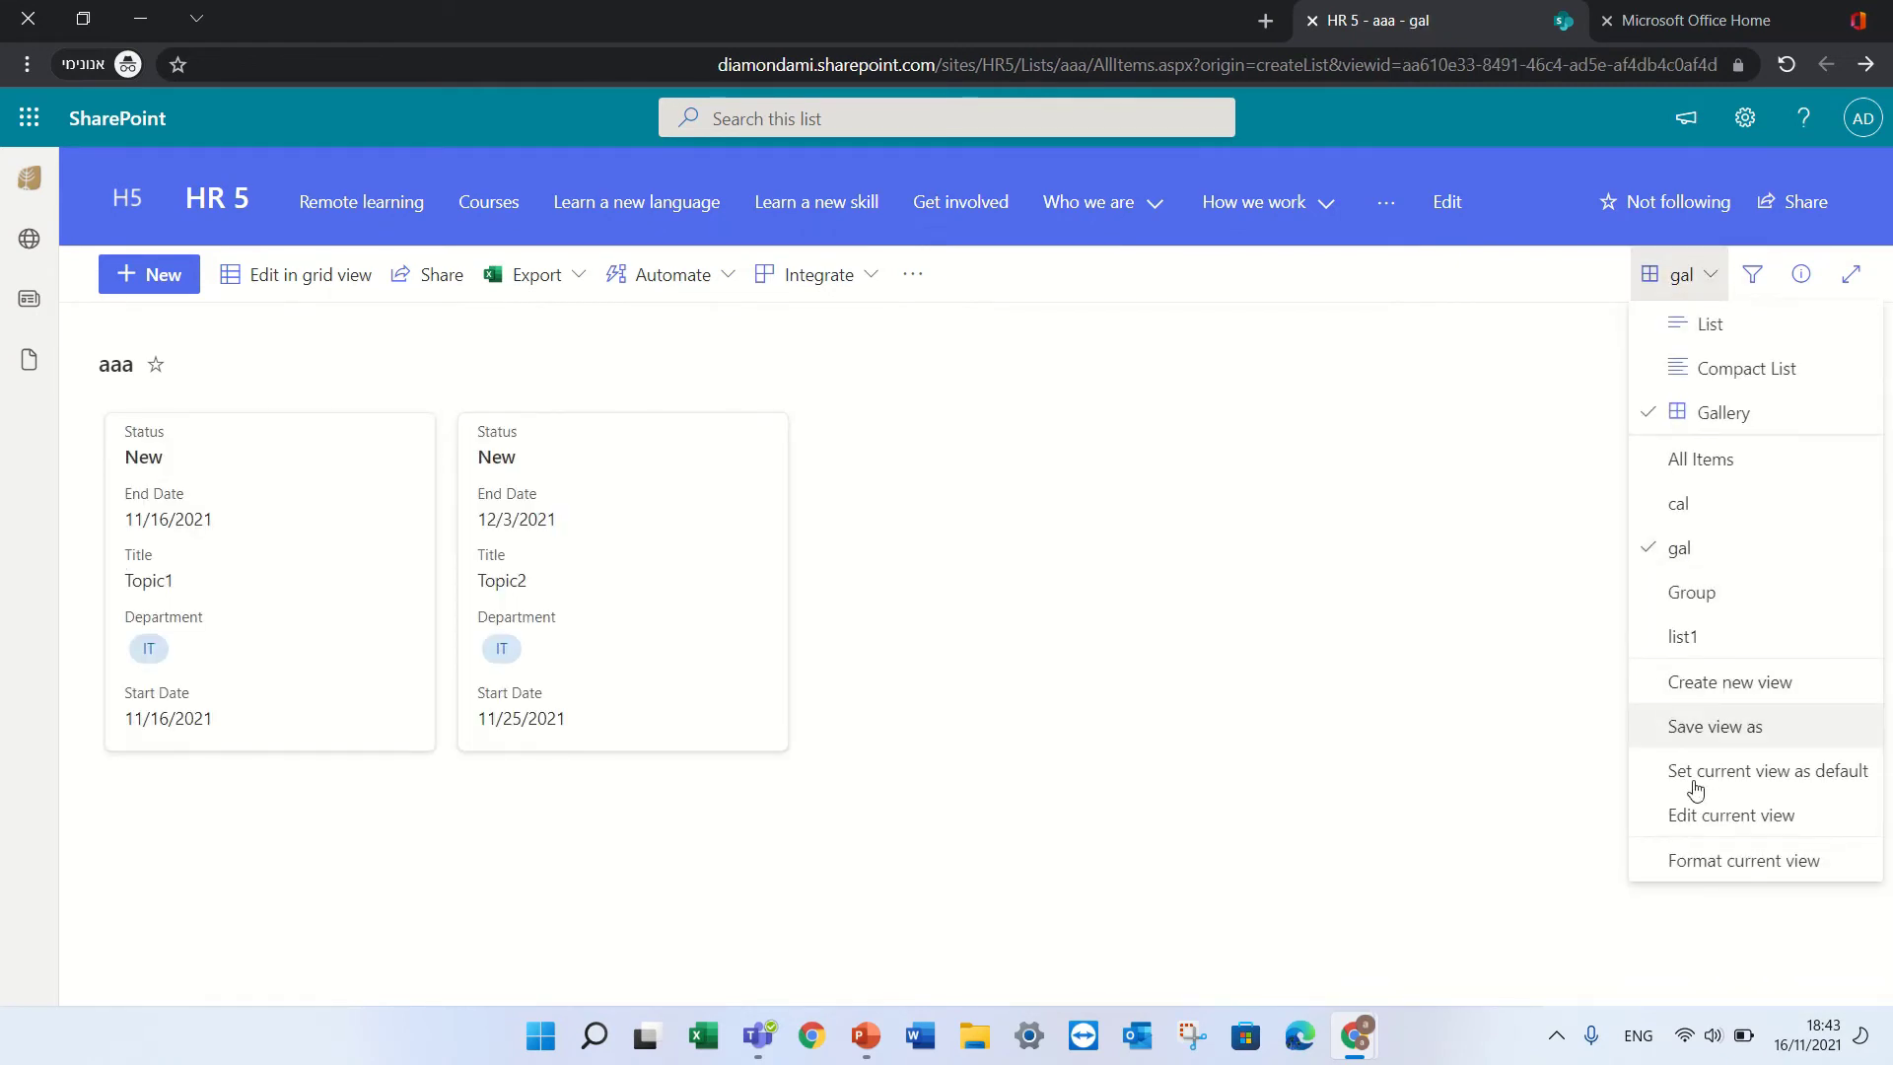
pyautogui.click(1706, 866)
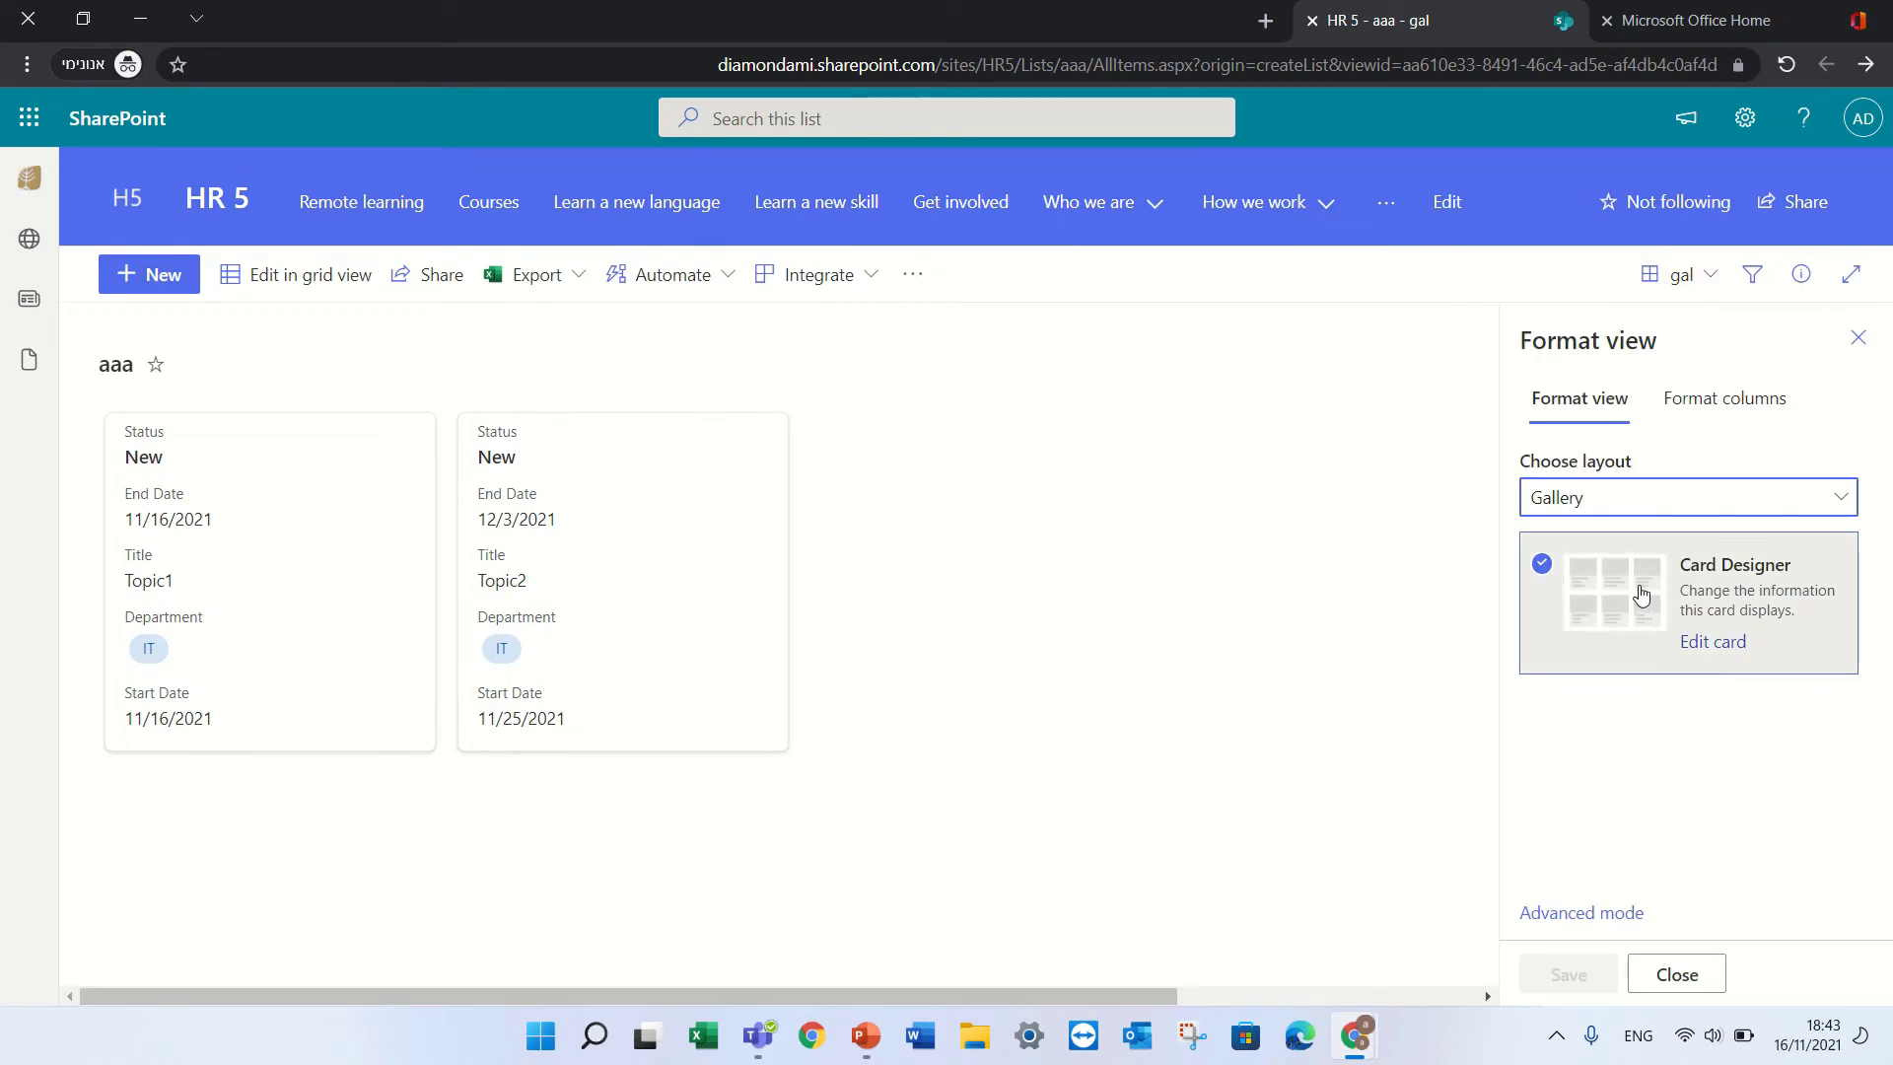
pyautogui.click(1701, 642)
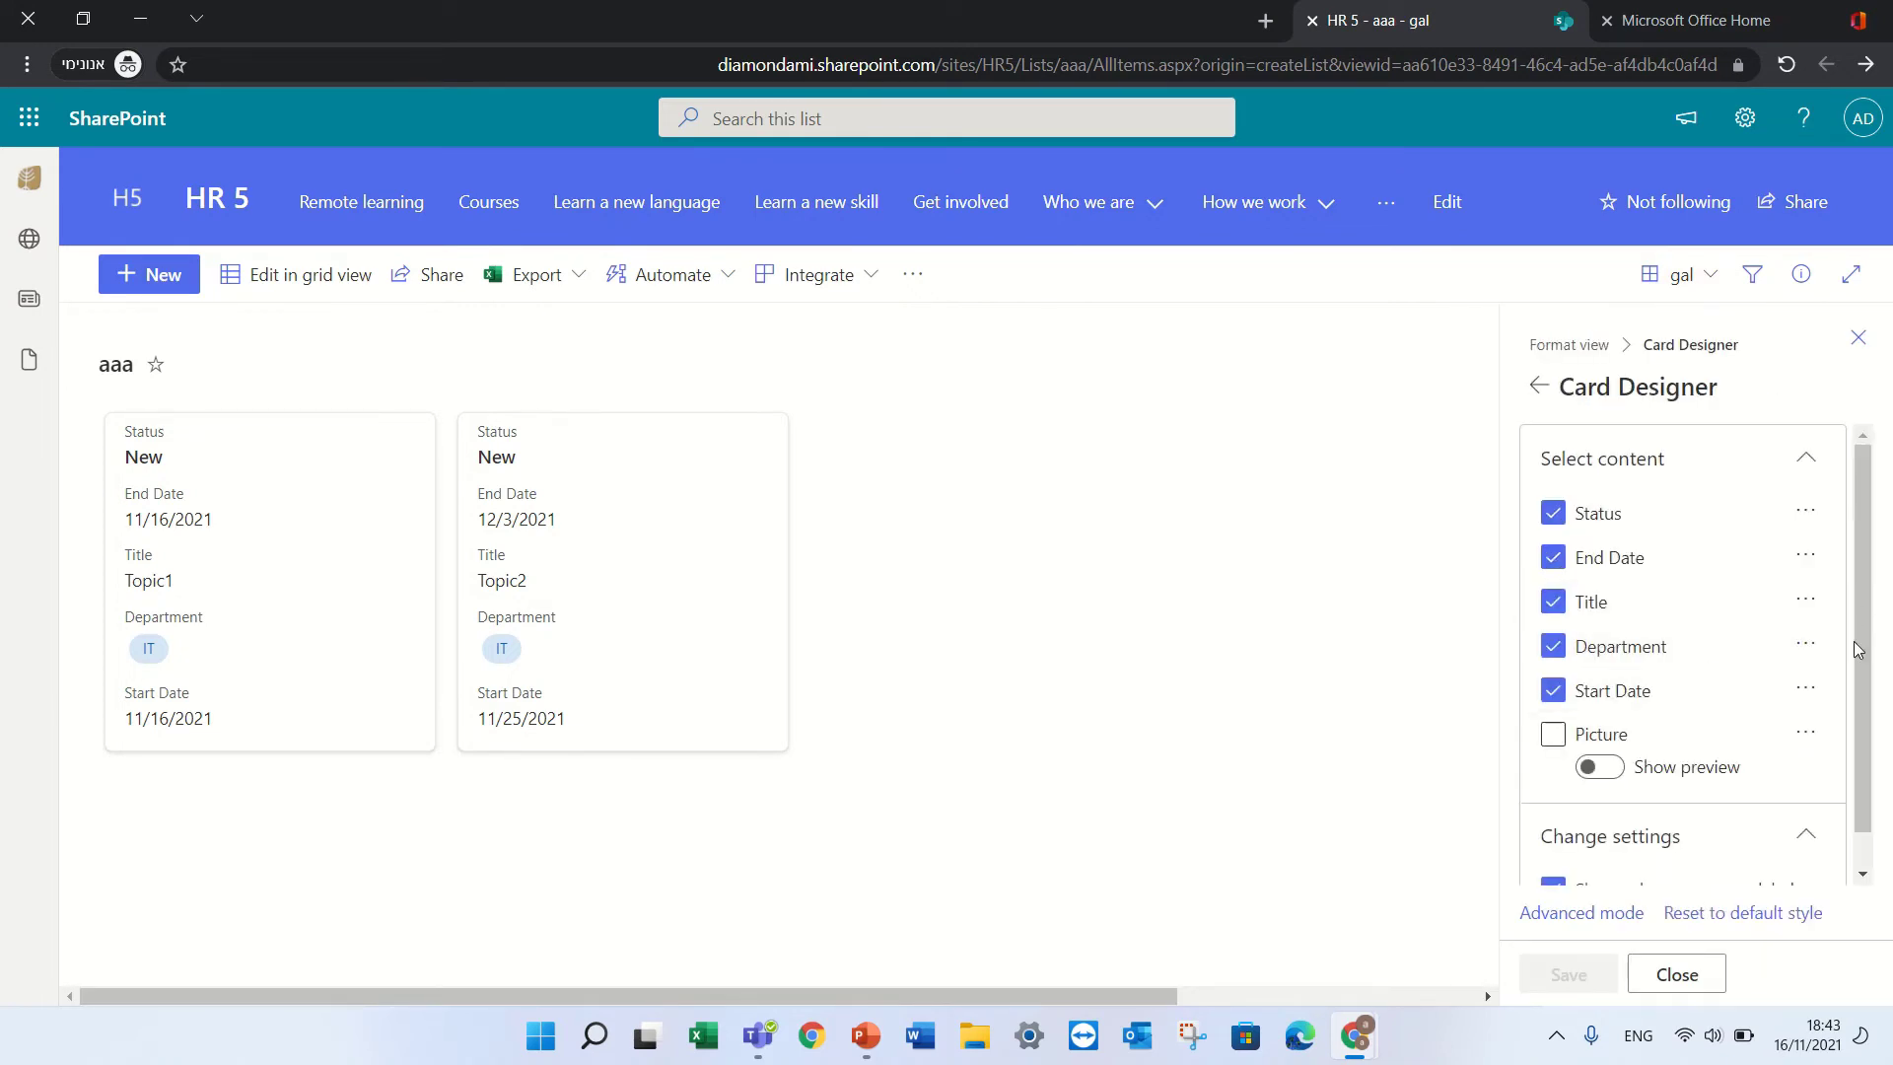
pyautogui.click(1553, 736)
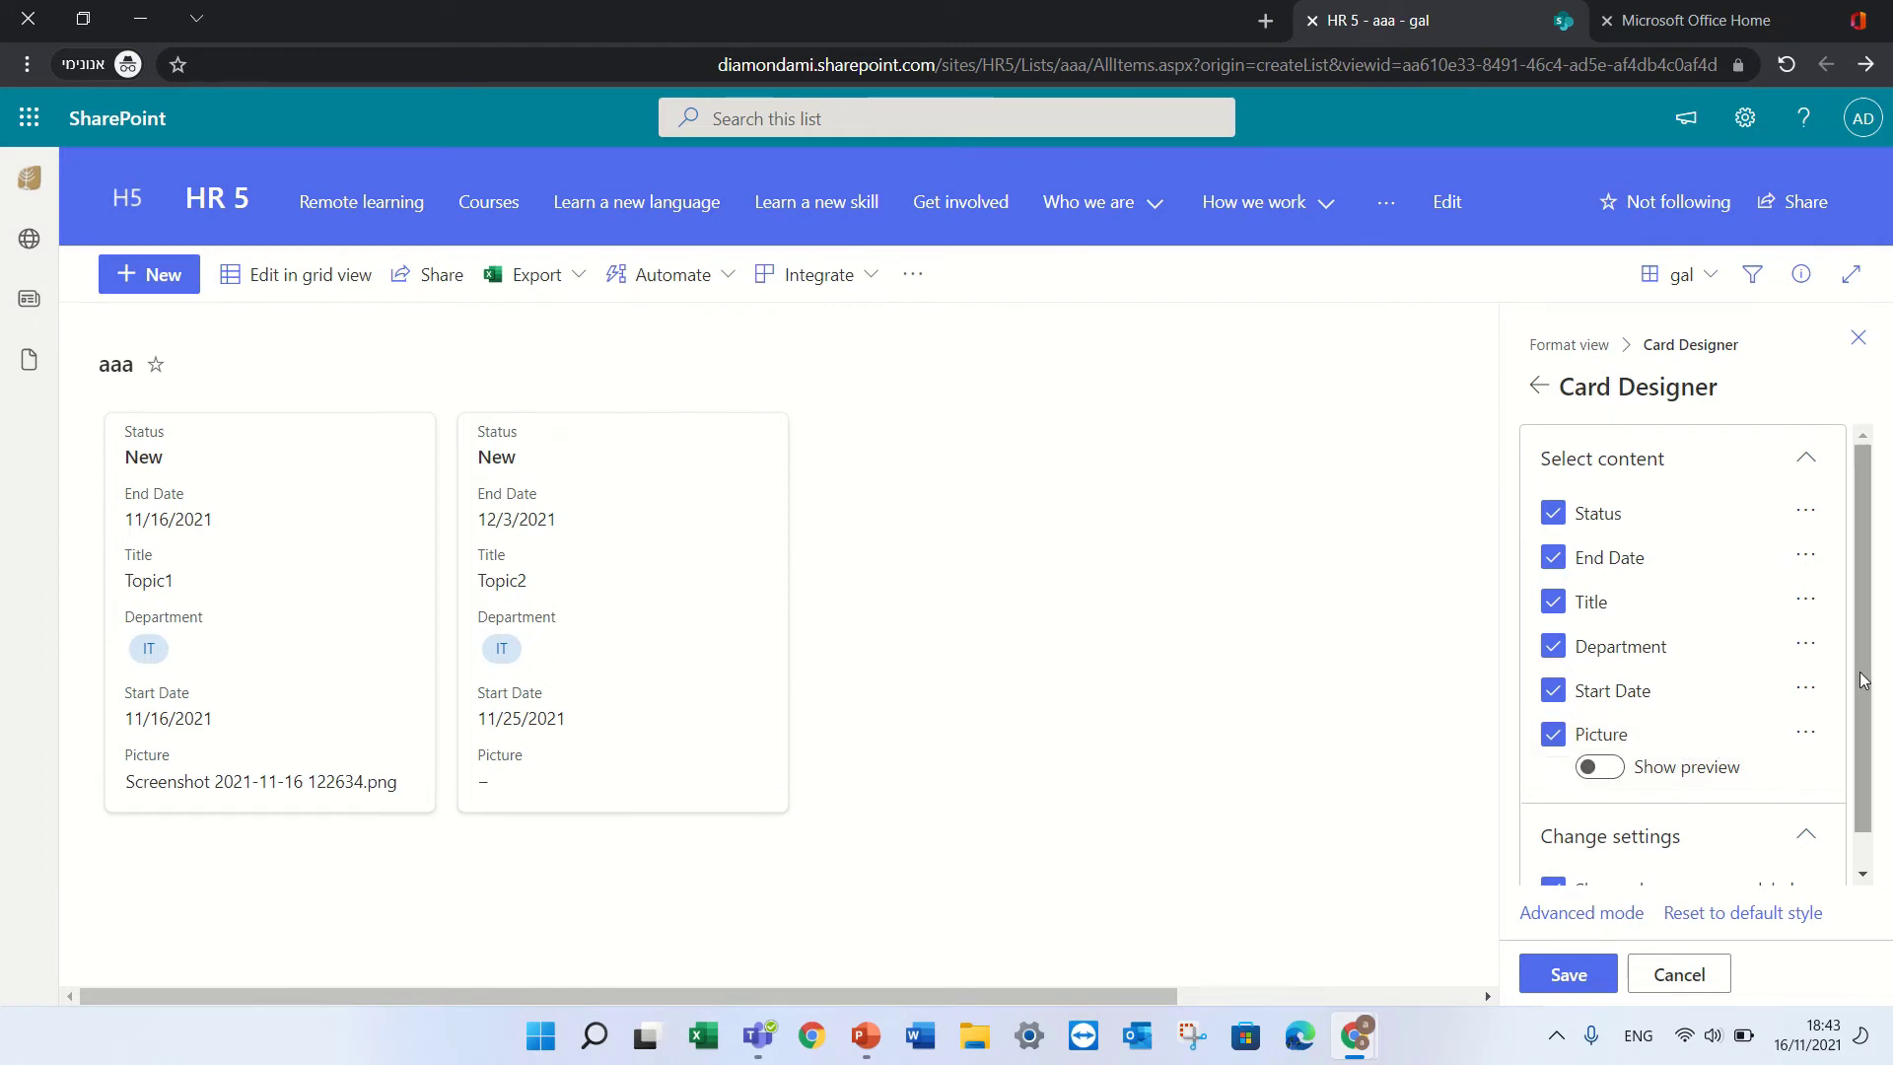
pyautogui.scroll(-1, 1866, 572)
pyautogui.scroll(1, 1867, 562)
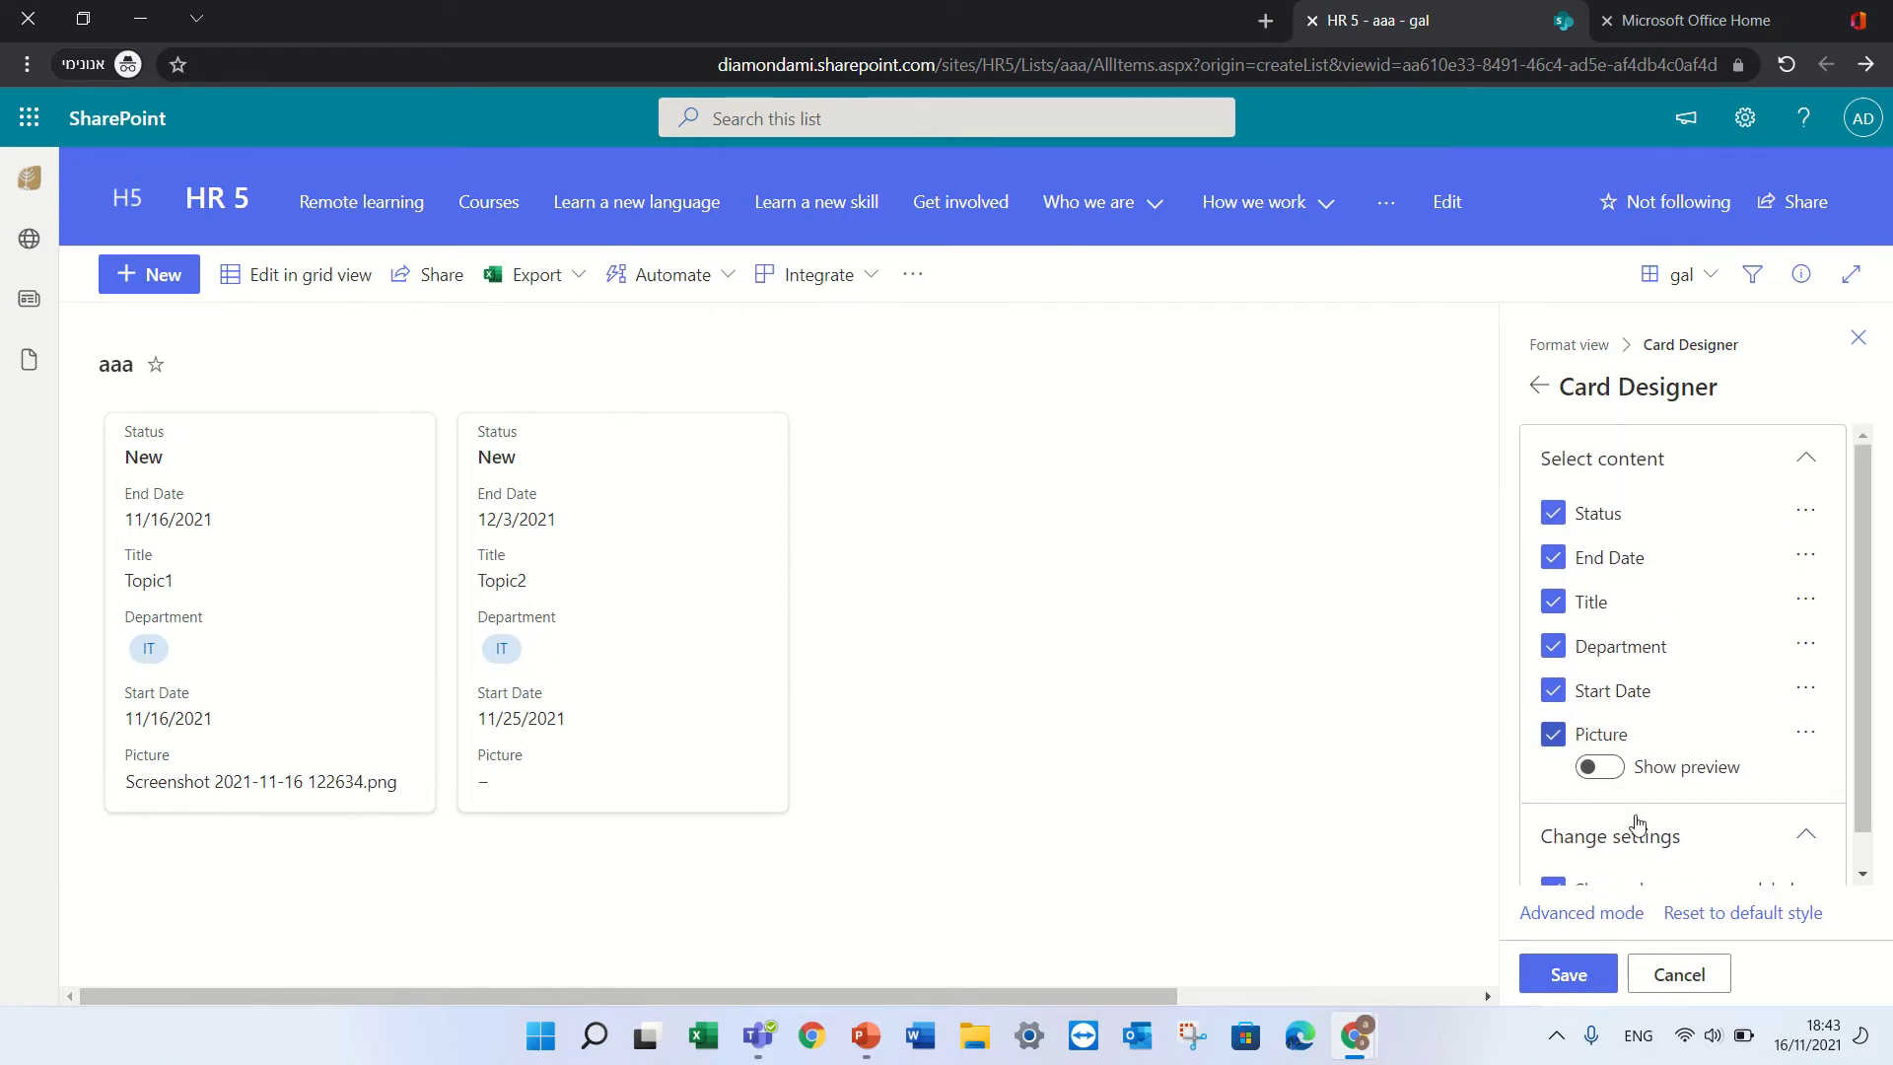
pyautogui.click(1605, 768)
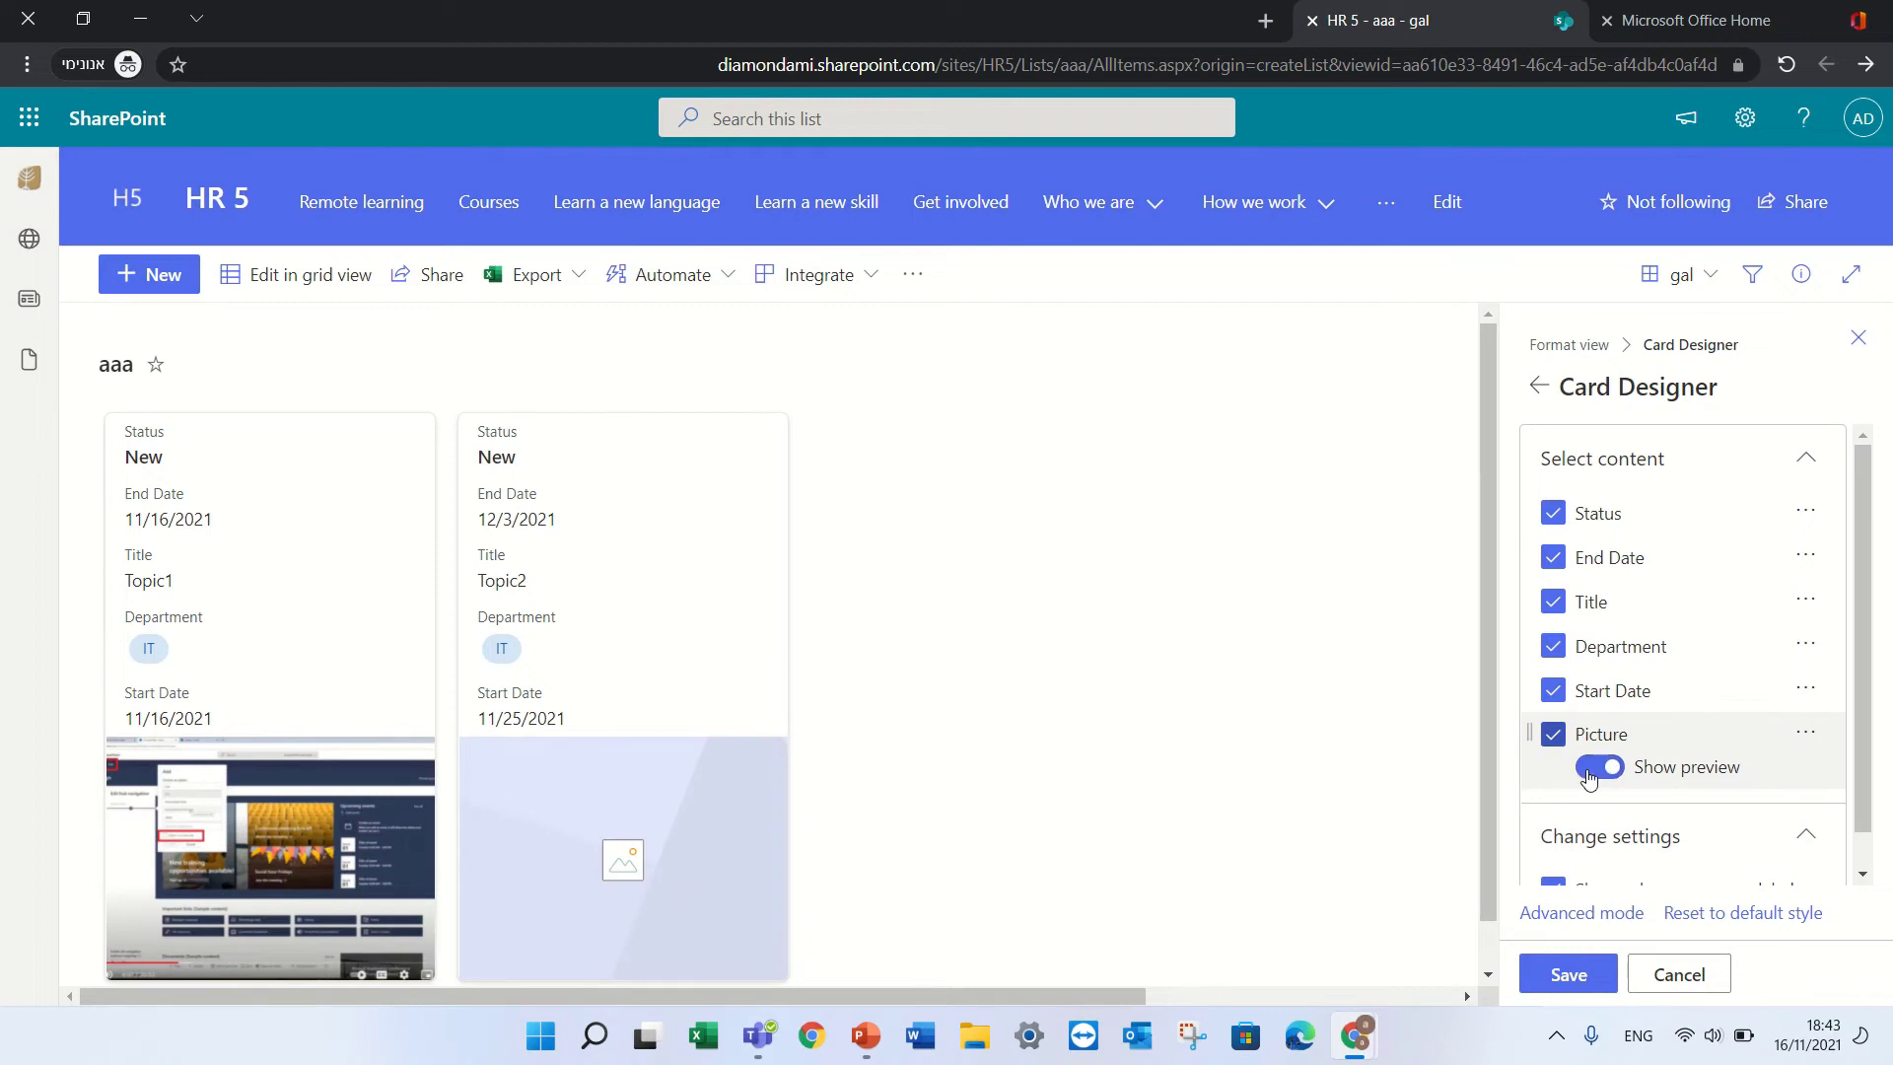
# Move the Picture field directly below Status on the cards and save the card design.
pyautogui.moveTo(1531, 735); pyautogui.dragTo(1522, 511)
pyautogui.moveTo(1532, 735); pyautogui.dragTo(1538, 516)
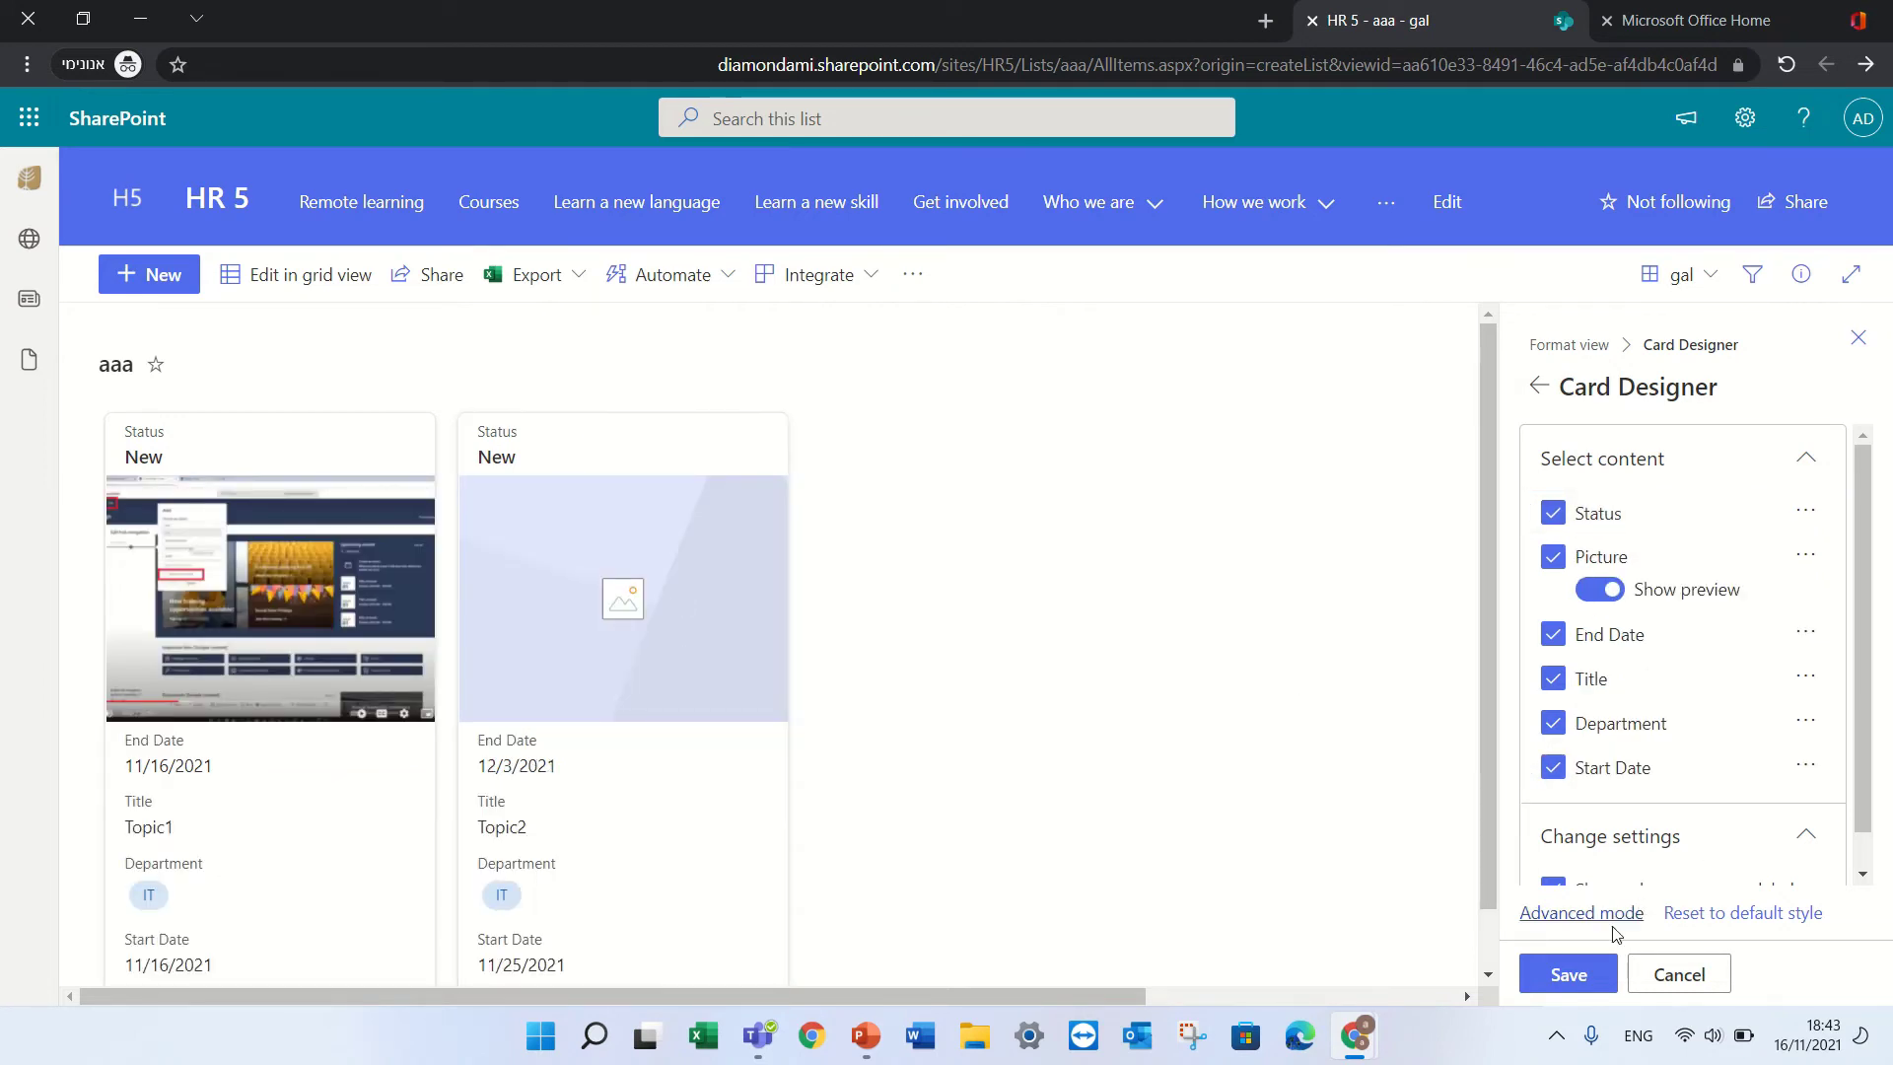
pyautogui.click(1568, 974)
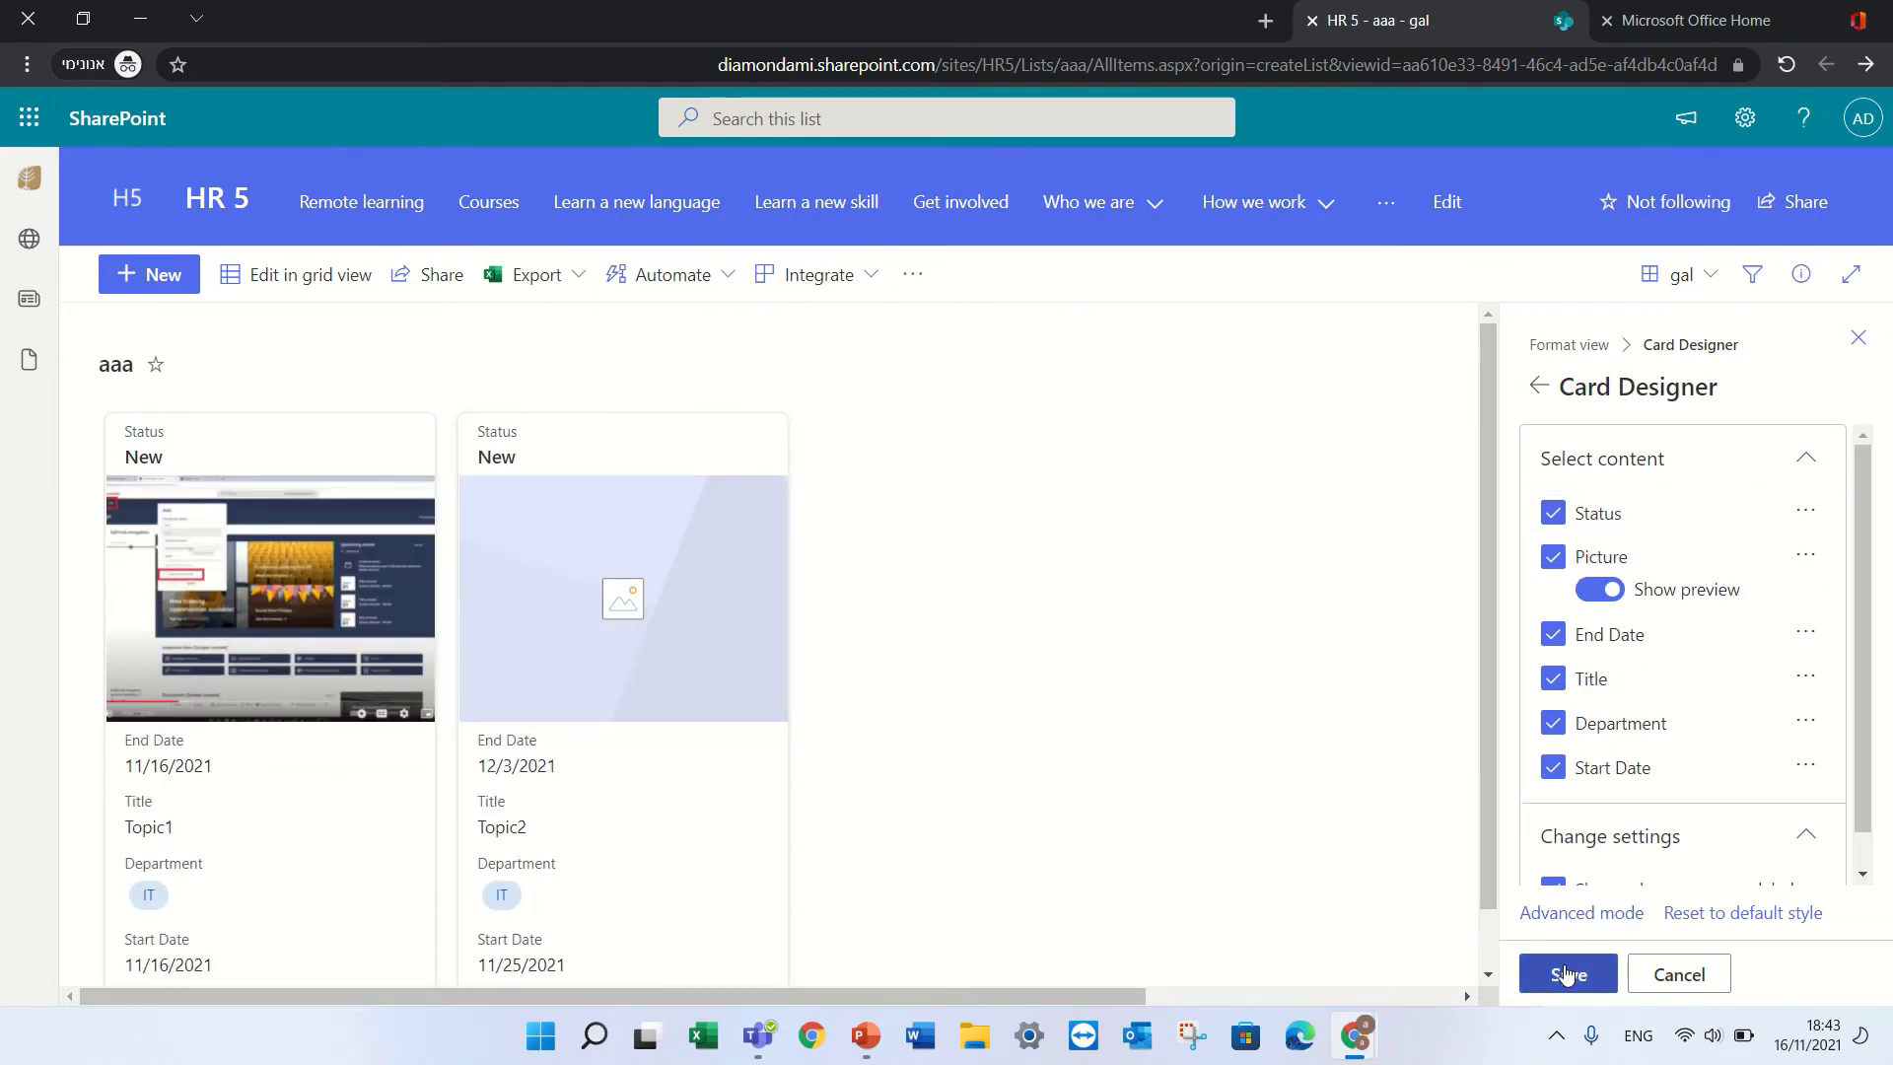
# Close the Card Designer and switch the list from the gallery to the All Items view.
pyautogui.click(1675, 974)
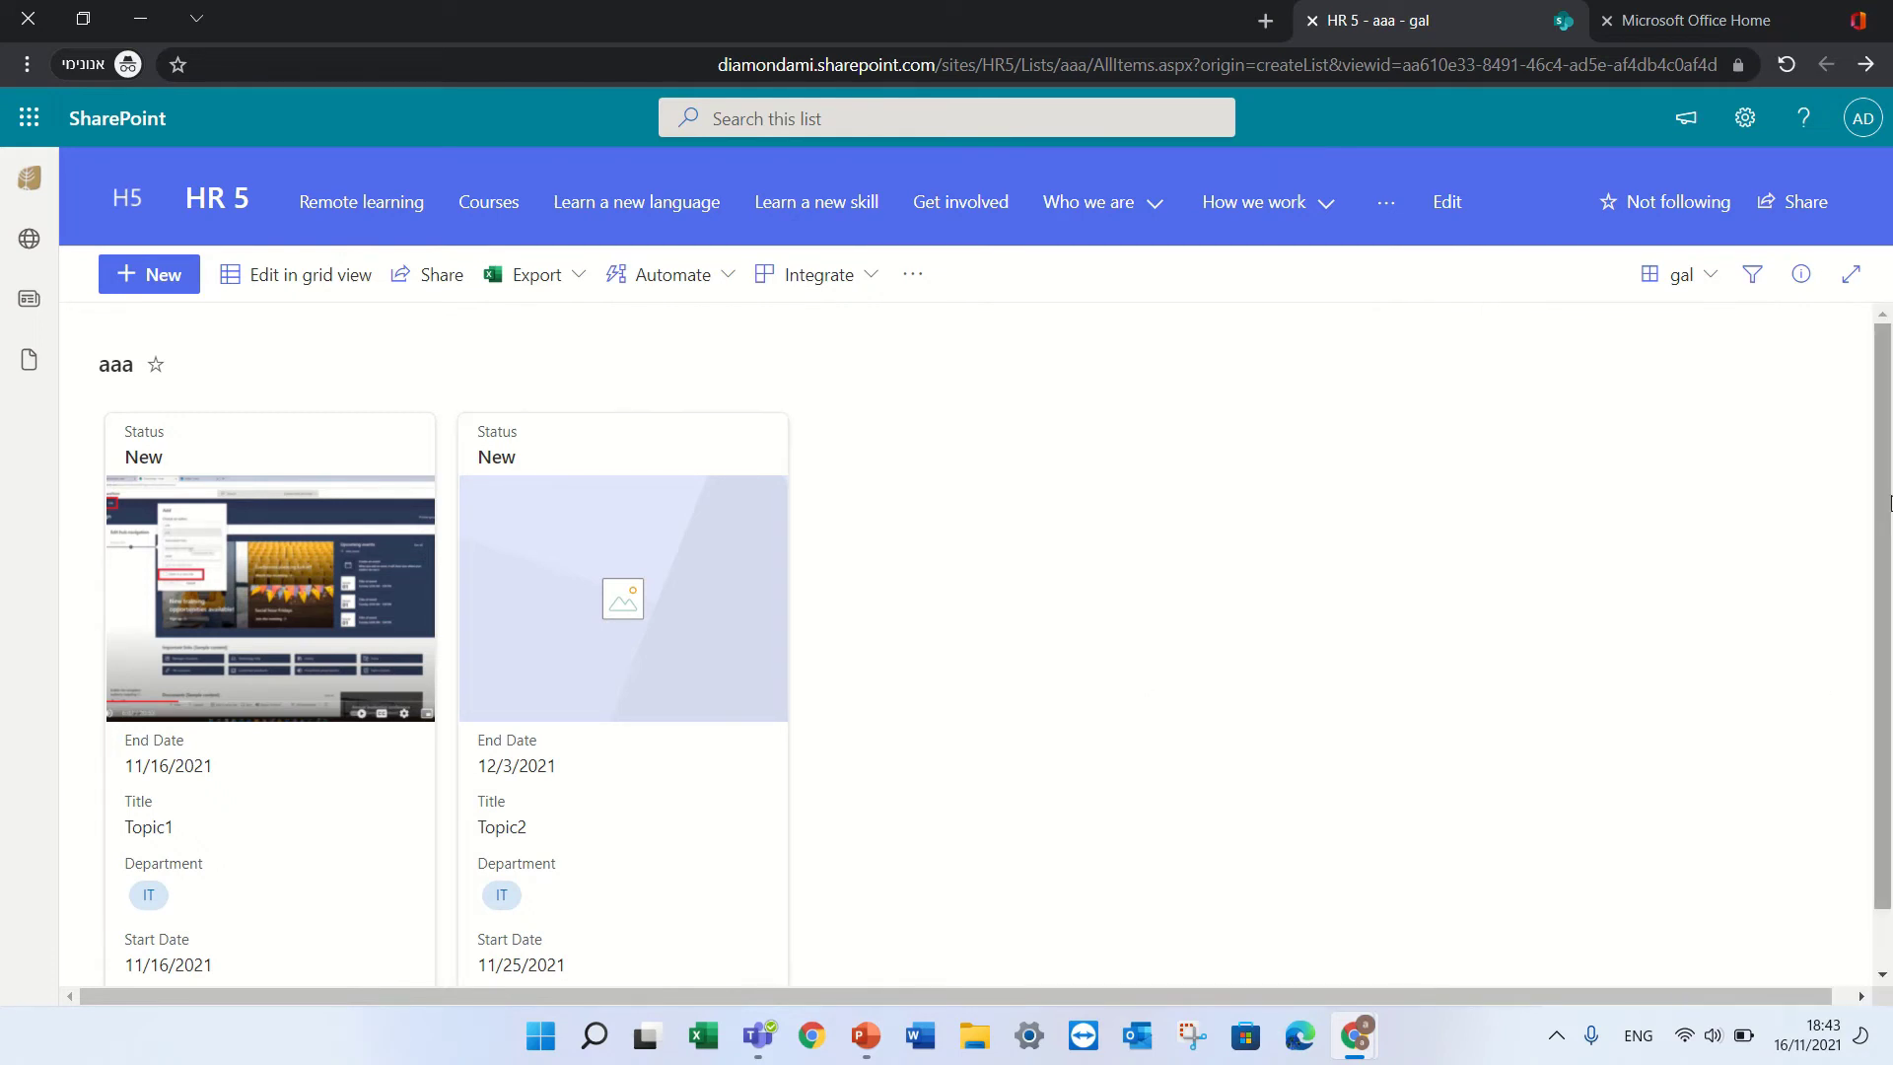
pyautogui.scroll(-1, 1839, 641)
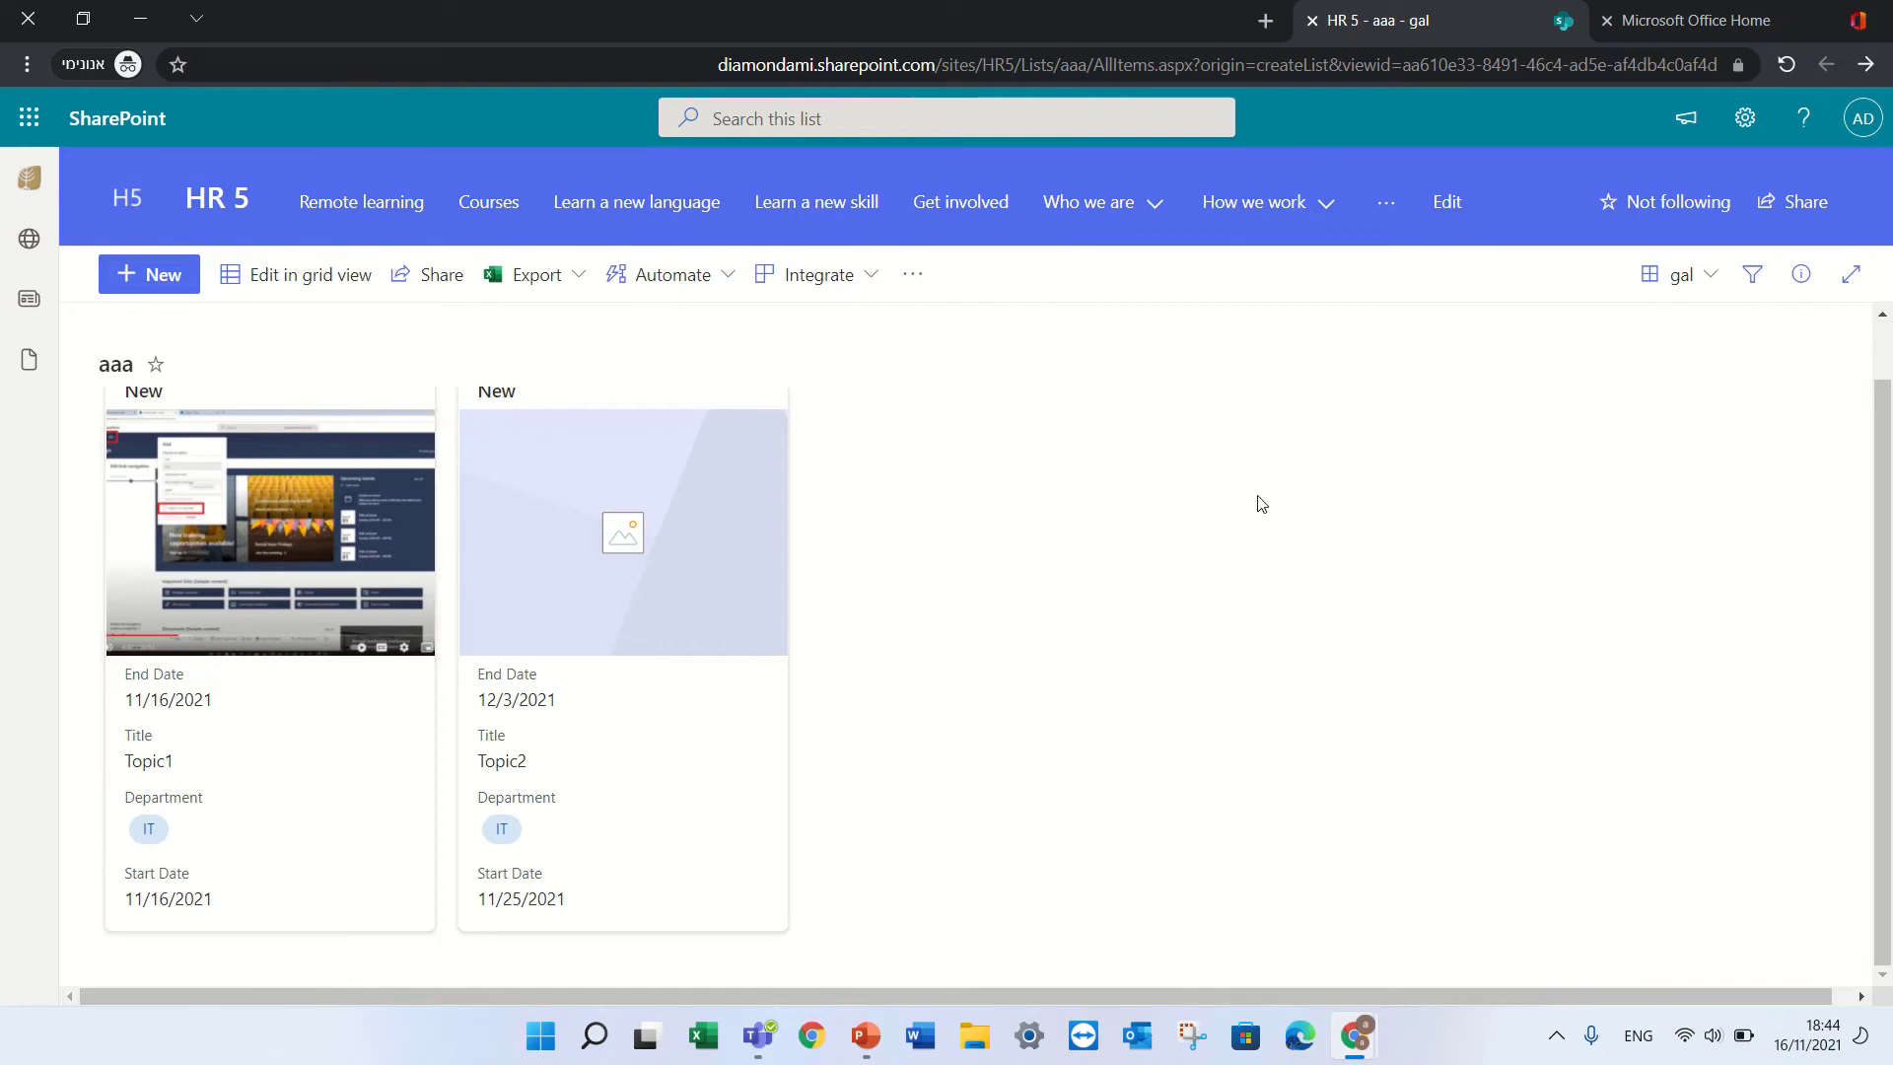
pyautogui.click(1705, 278)
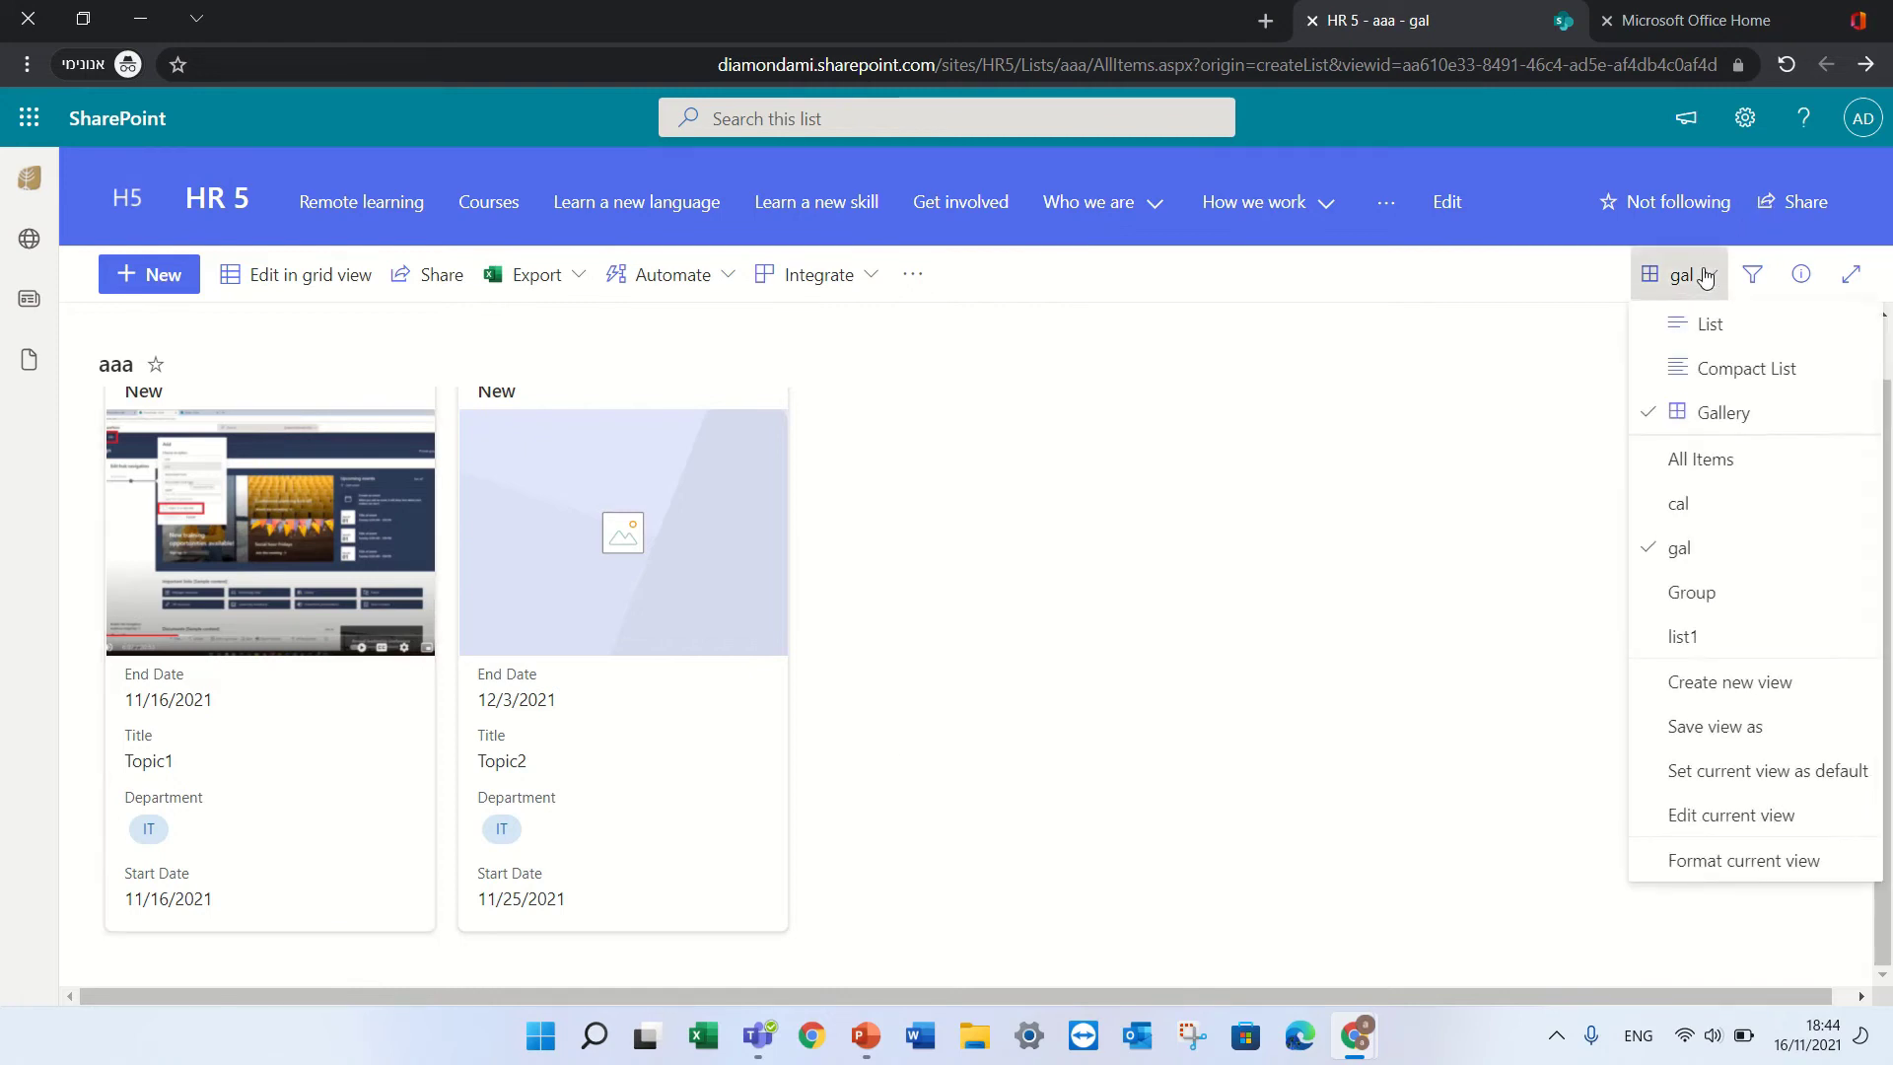
pyautogui.click(1667, 459)
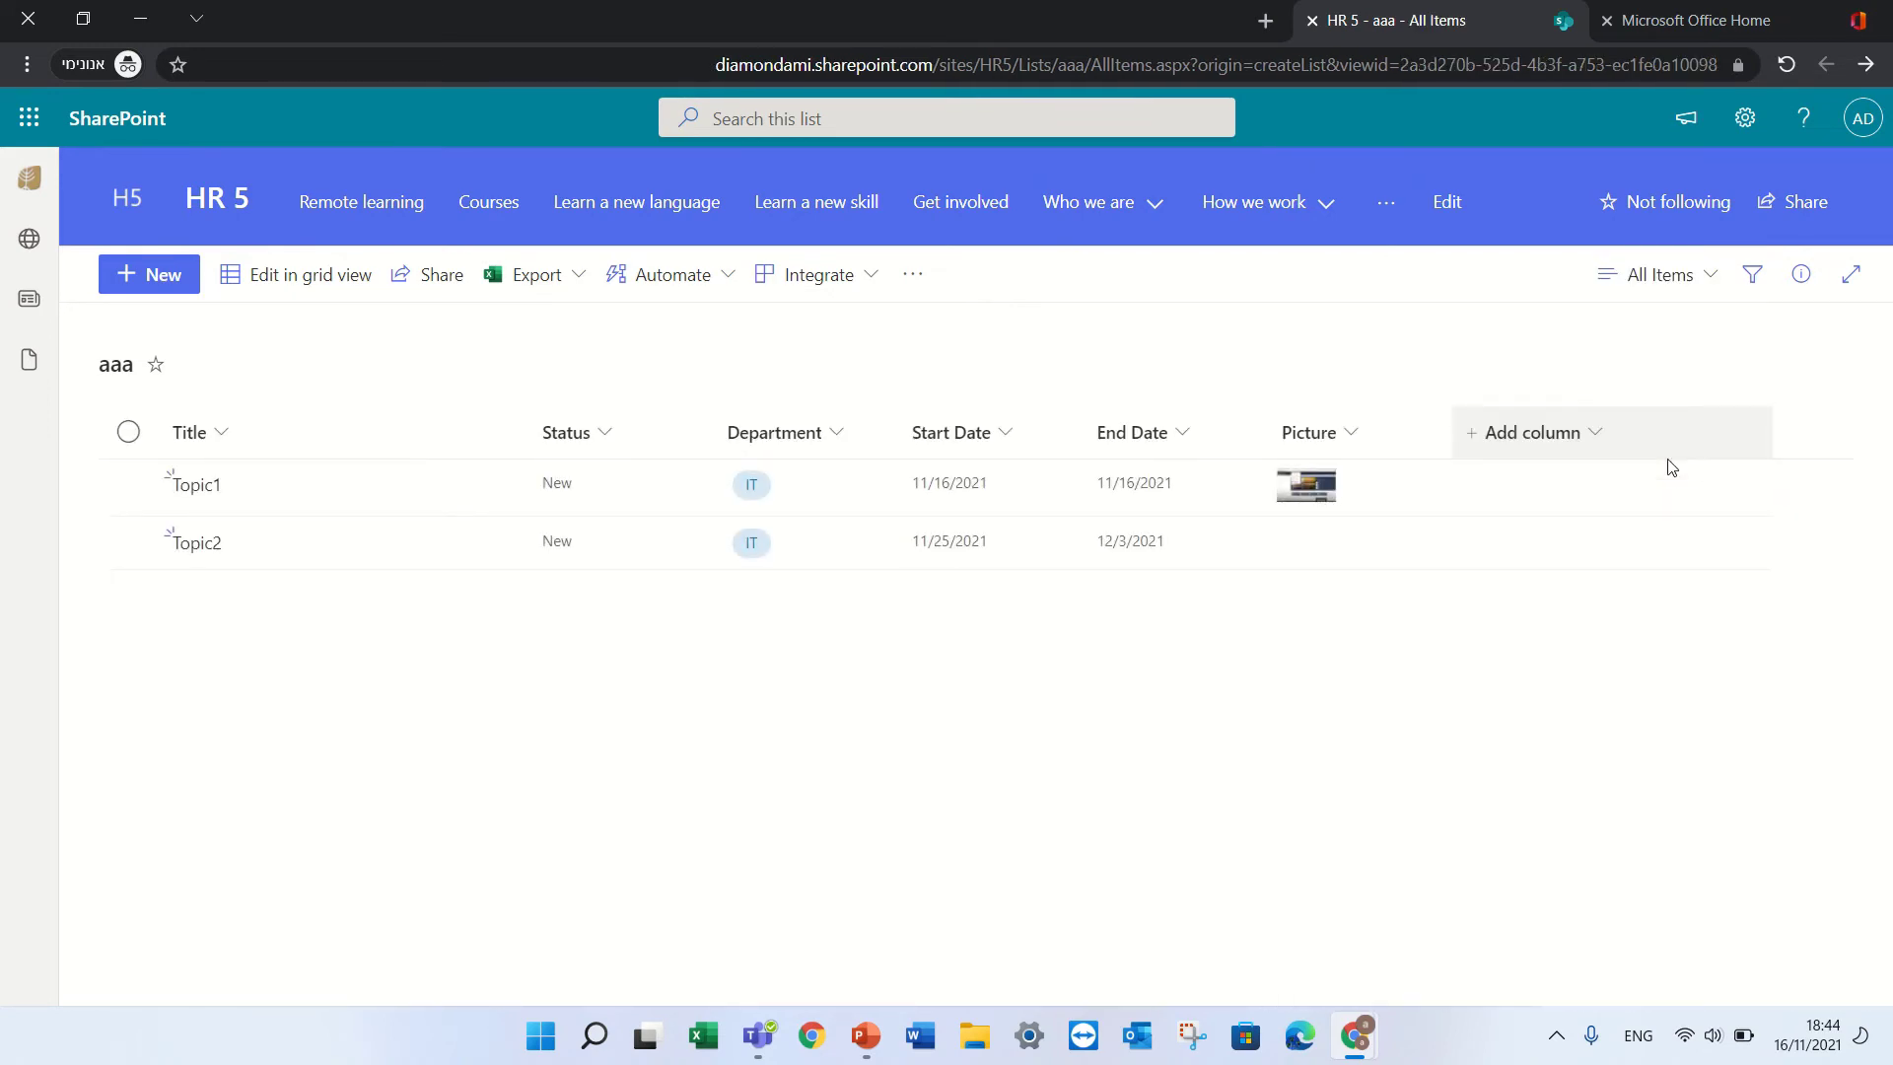
# Open the All Items view for editing and look through its column and sort settings.
pyautogui.click(1704, 279)
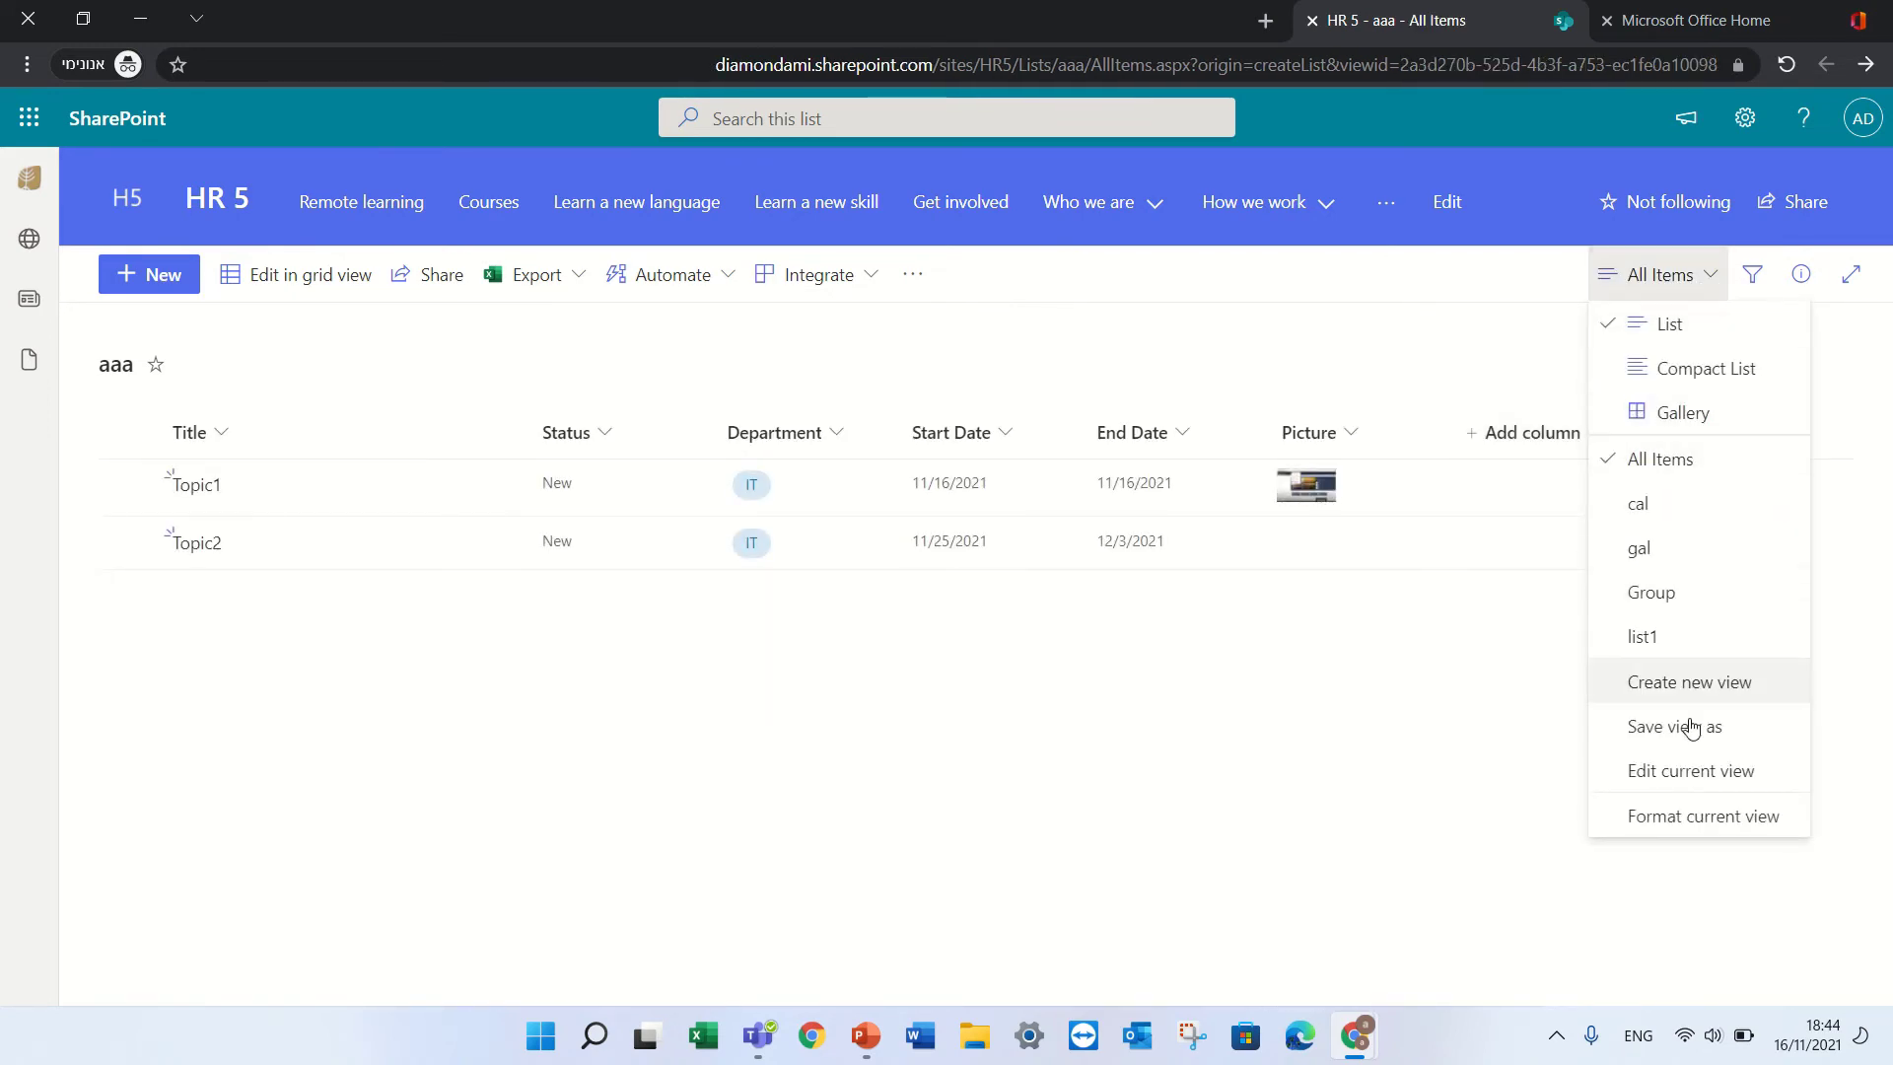
pyautogui.click(1686, 785)
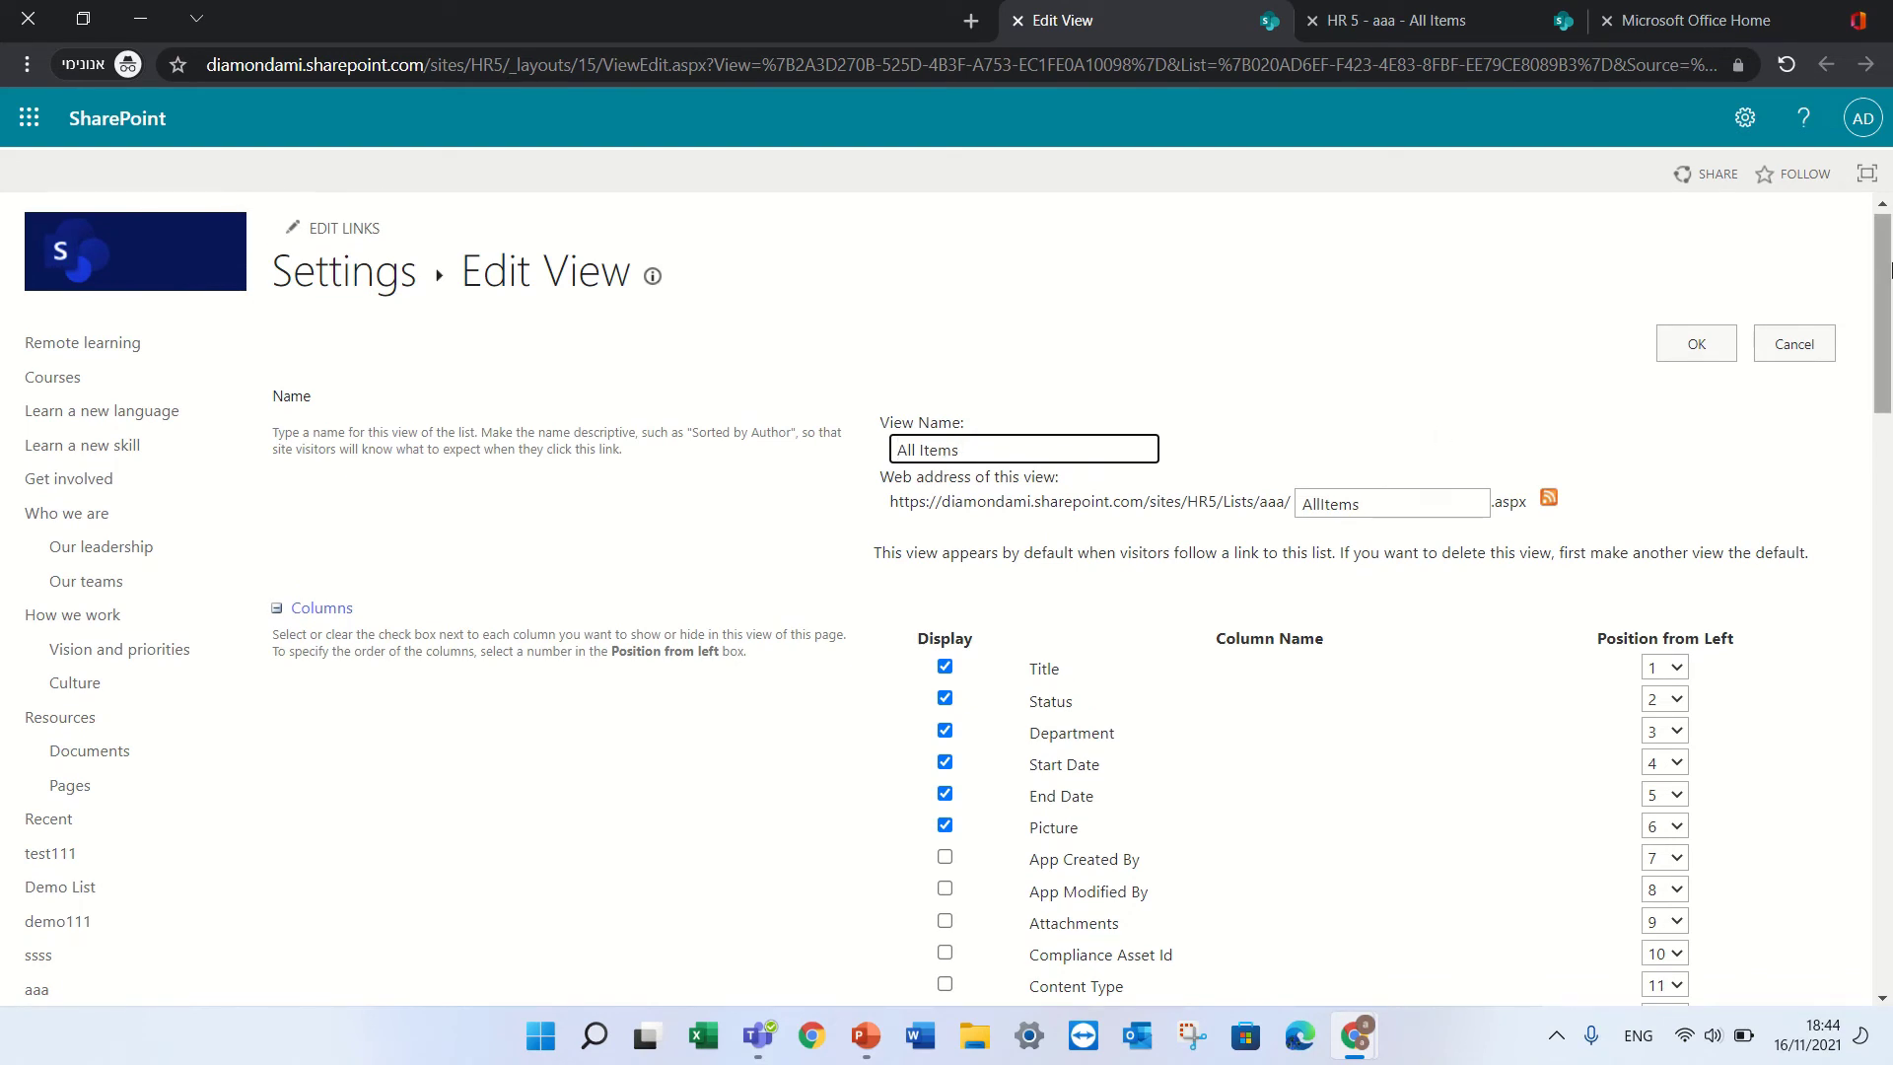
pyautogui.scroll(-4, 1237, 352)
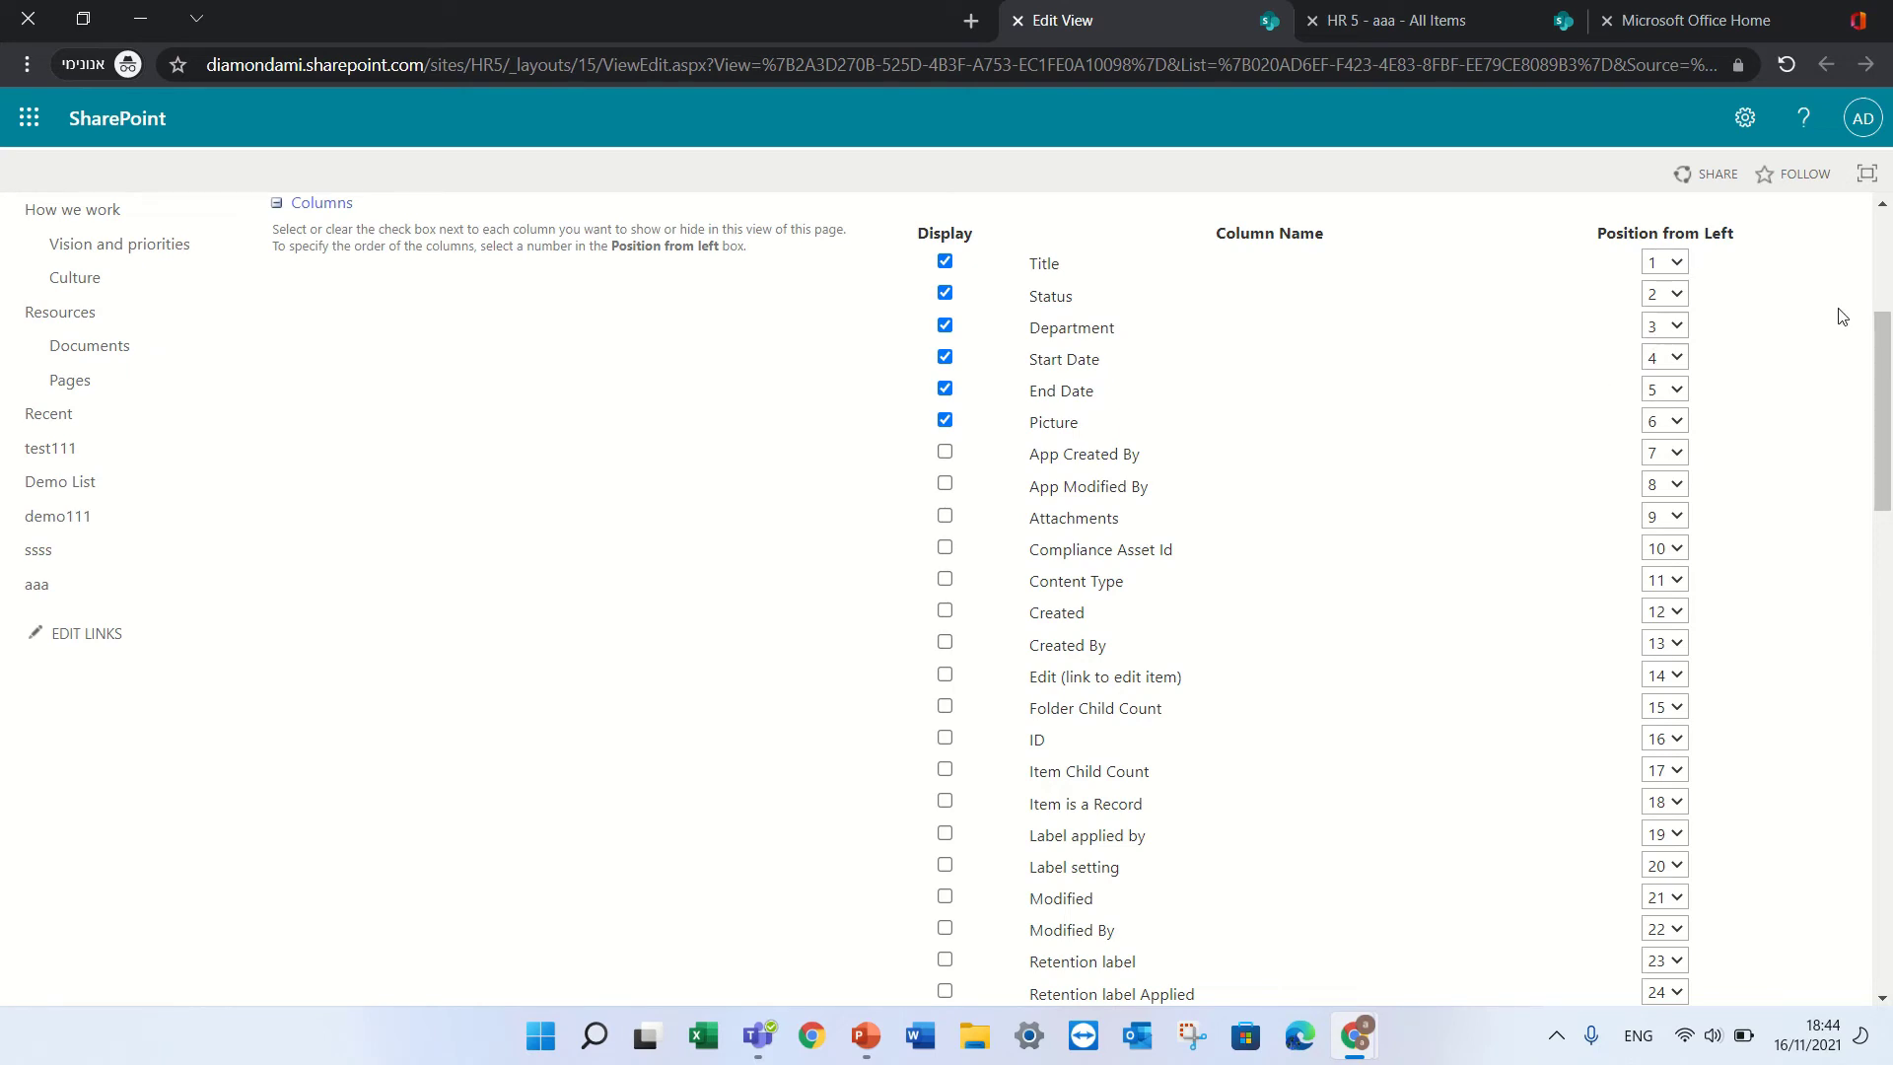
pyautogui.moveTo(1882, 375); pyautogui.dragTo(1863, 560)
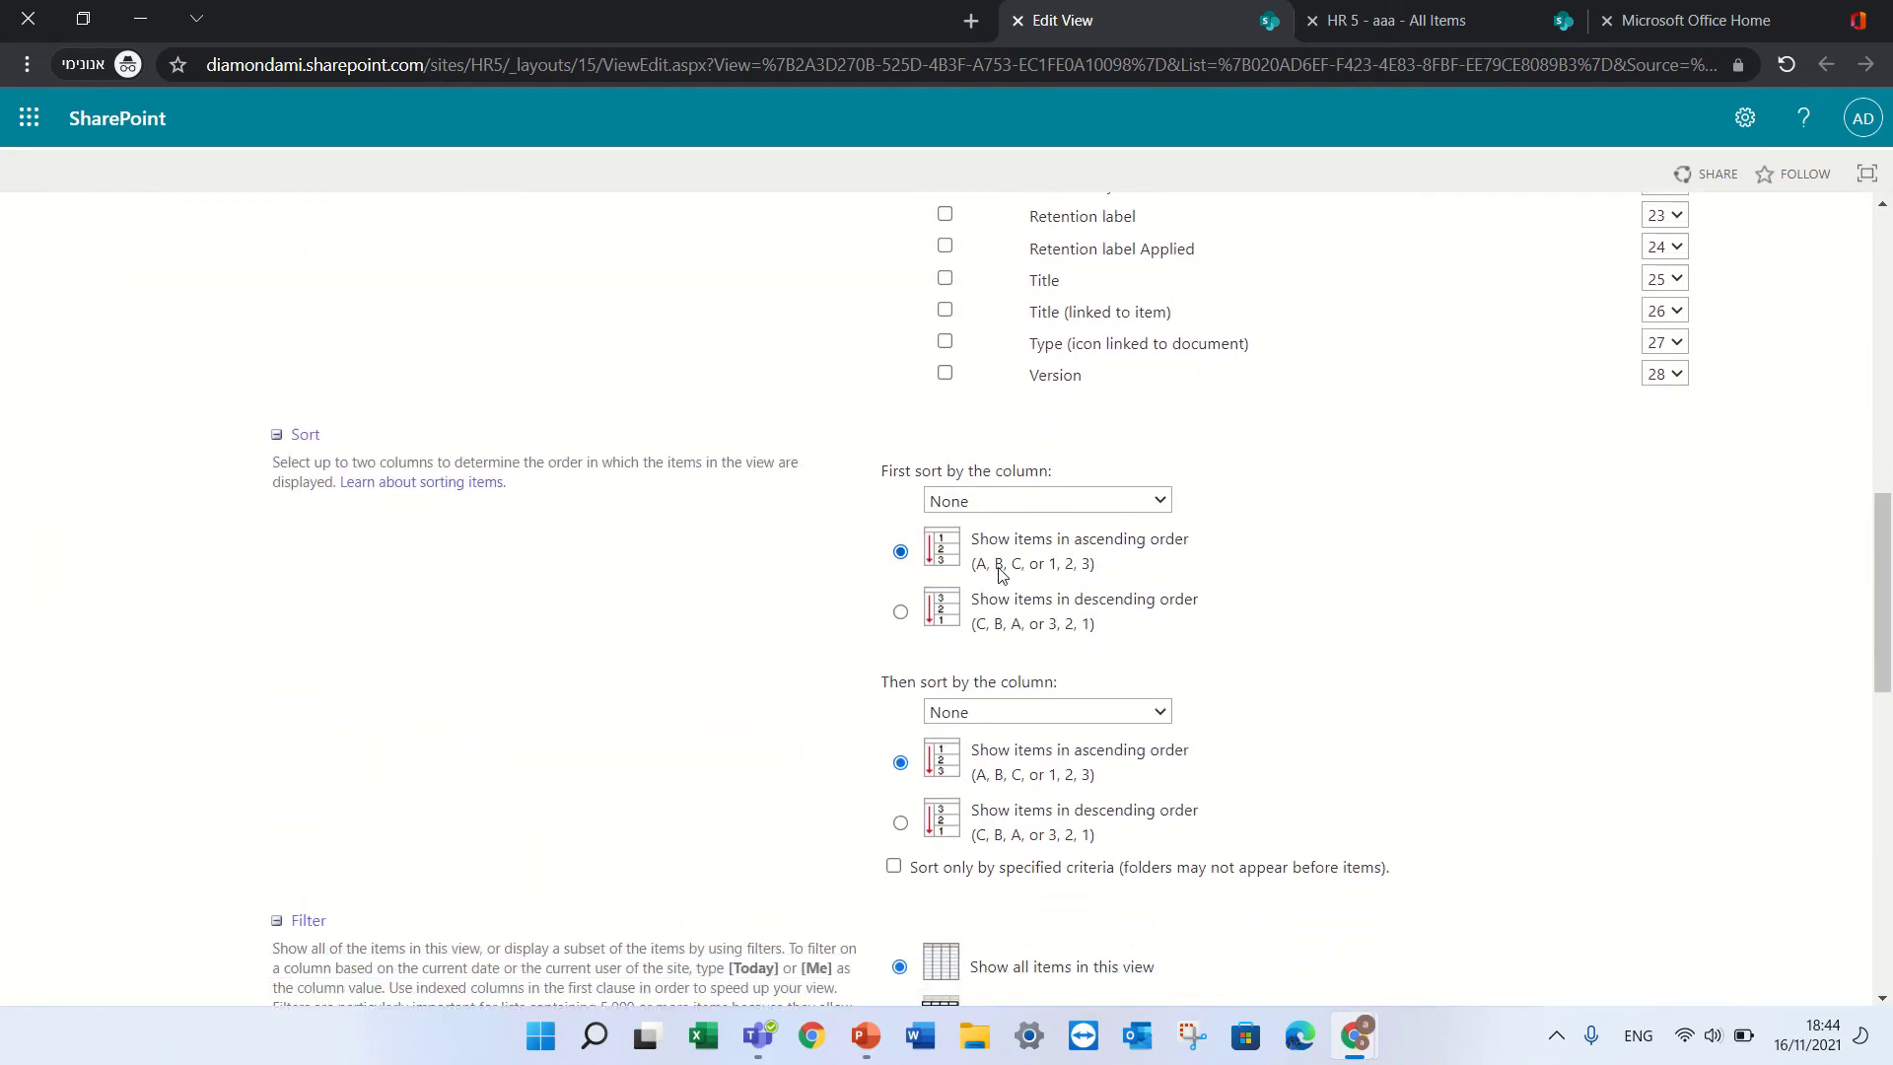
pyautogui.click(1161, 503)
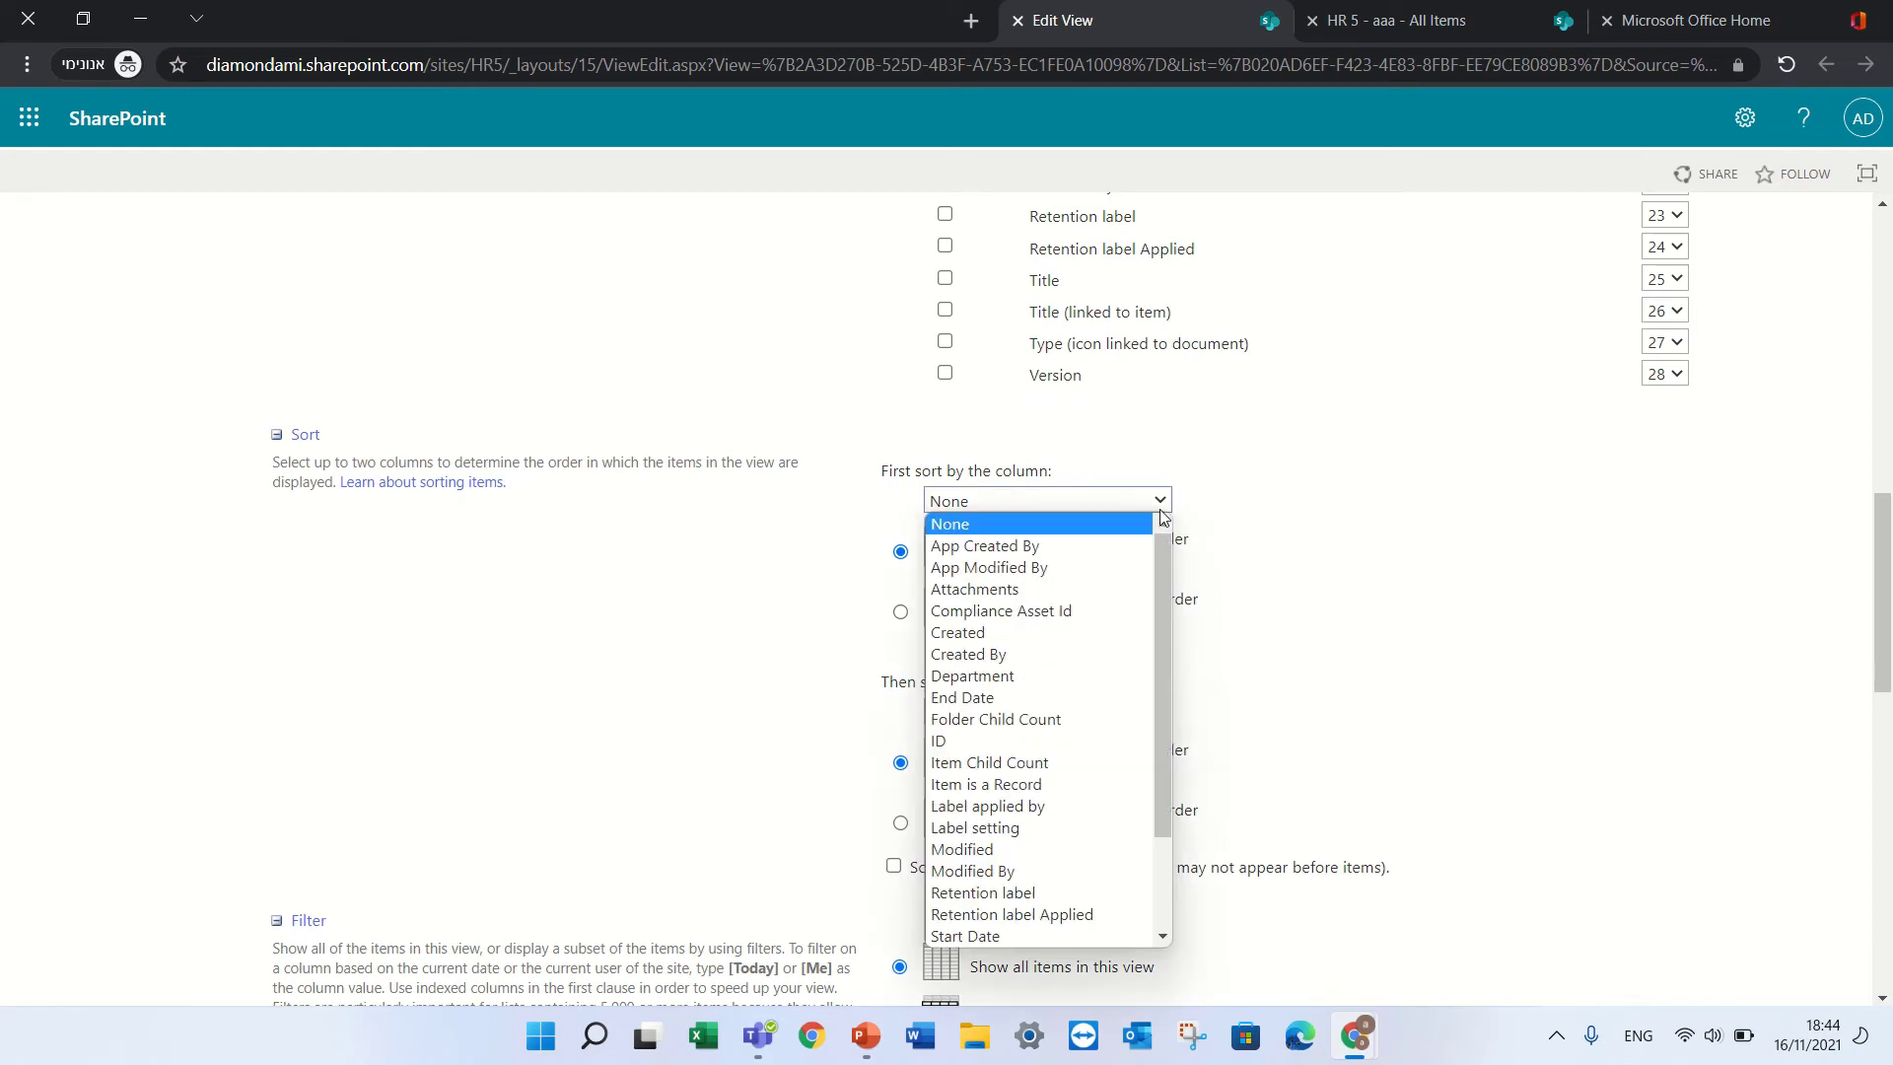
pyautogui.click(1307, 578)
# Filter the All Items view to show only items whose Status is equal to New.
pyautogui.moveTo(1888, 520); pyautogui.dragTo(1879, 627)
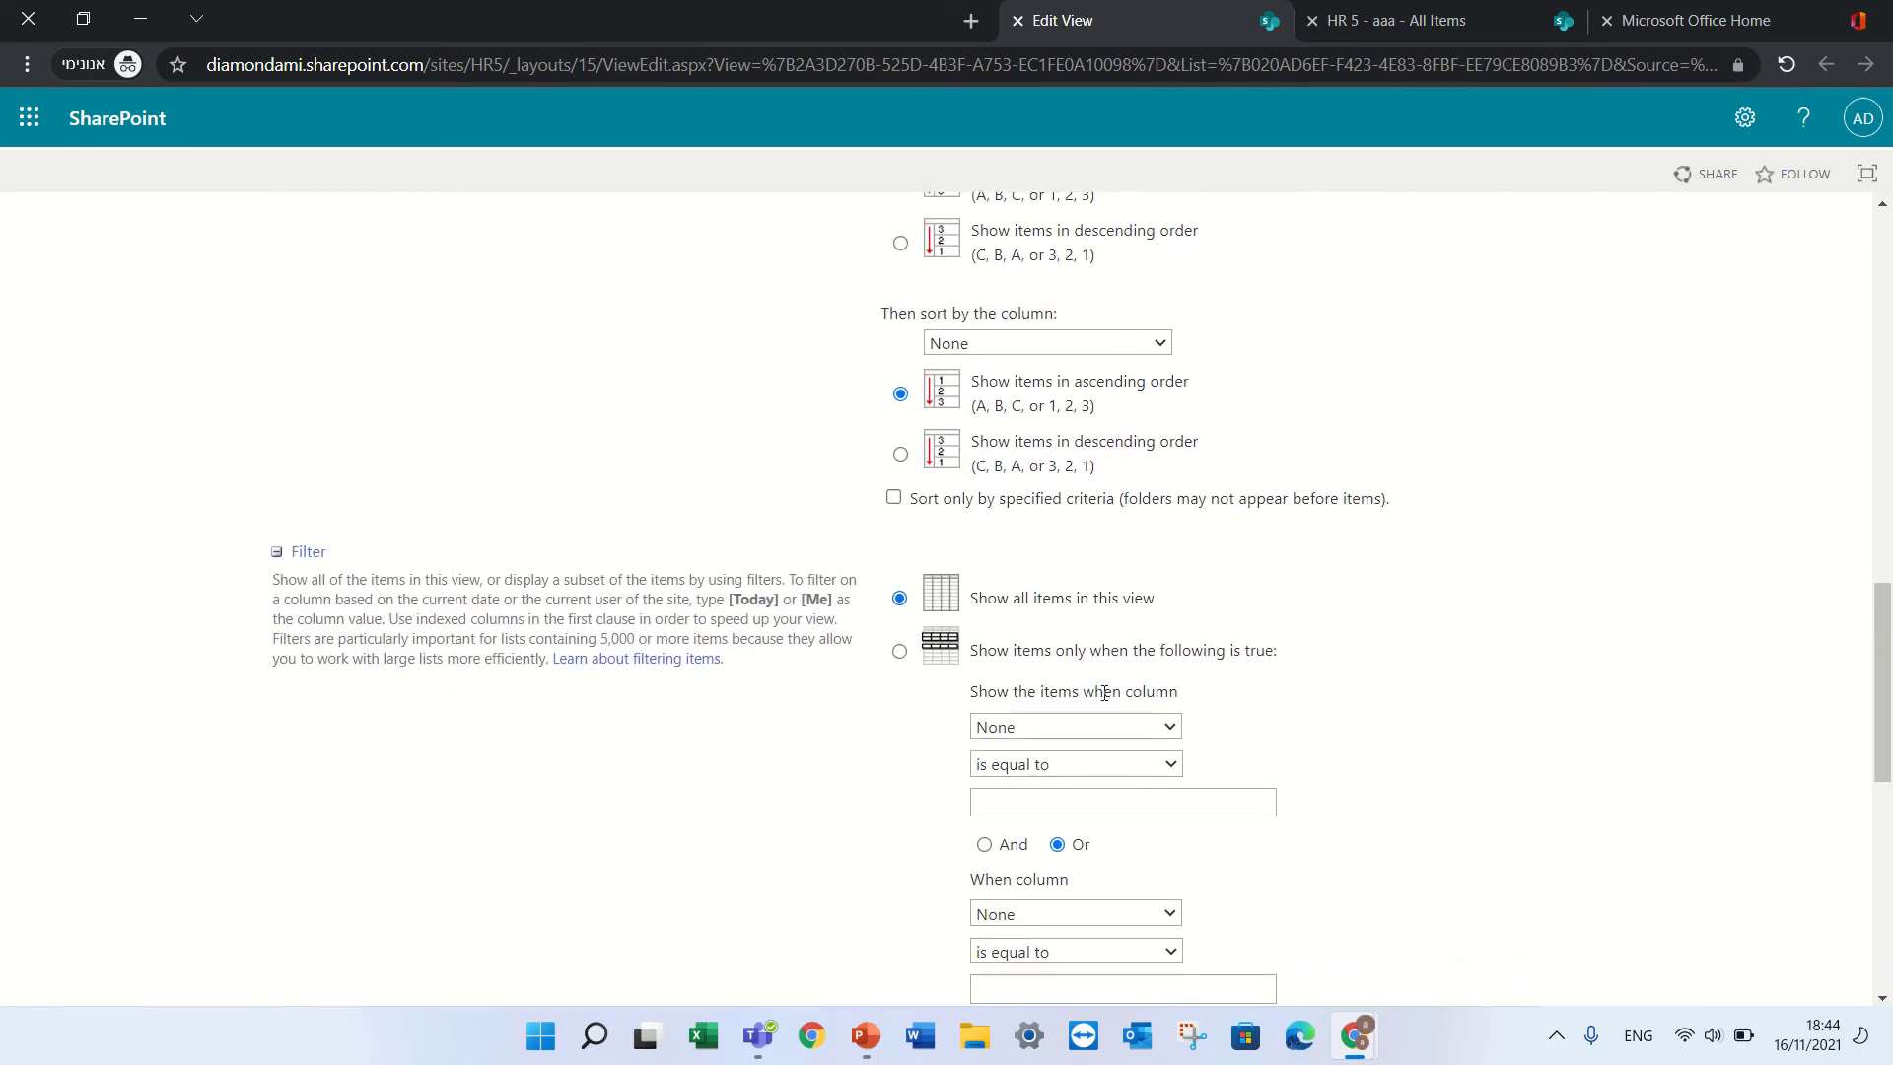
pyautogui.click(1167, 729)
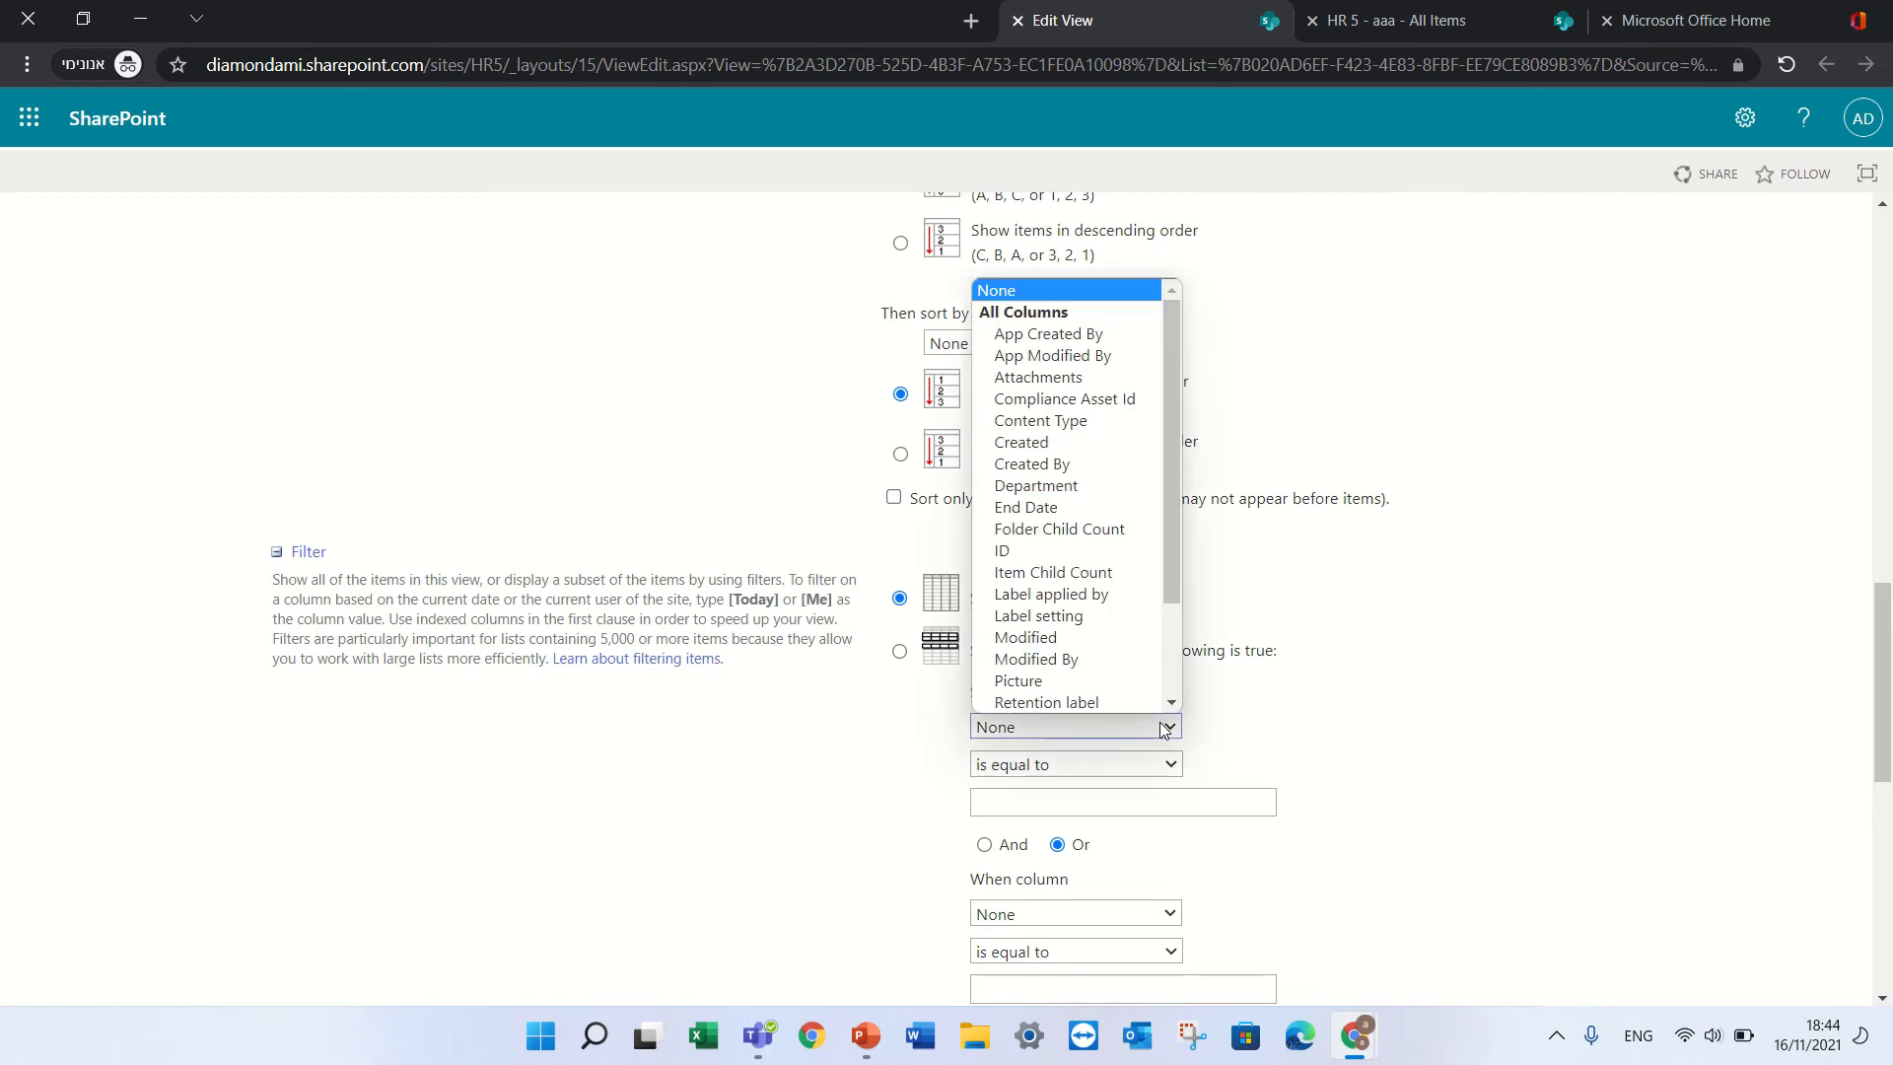
pyautogui.scroll(-1, 1154, 593)
pyautogui.moveTo(1168, 507); pyautogui.dragTo(1163, 559)
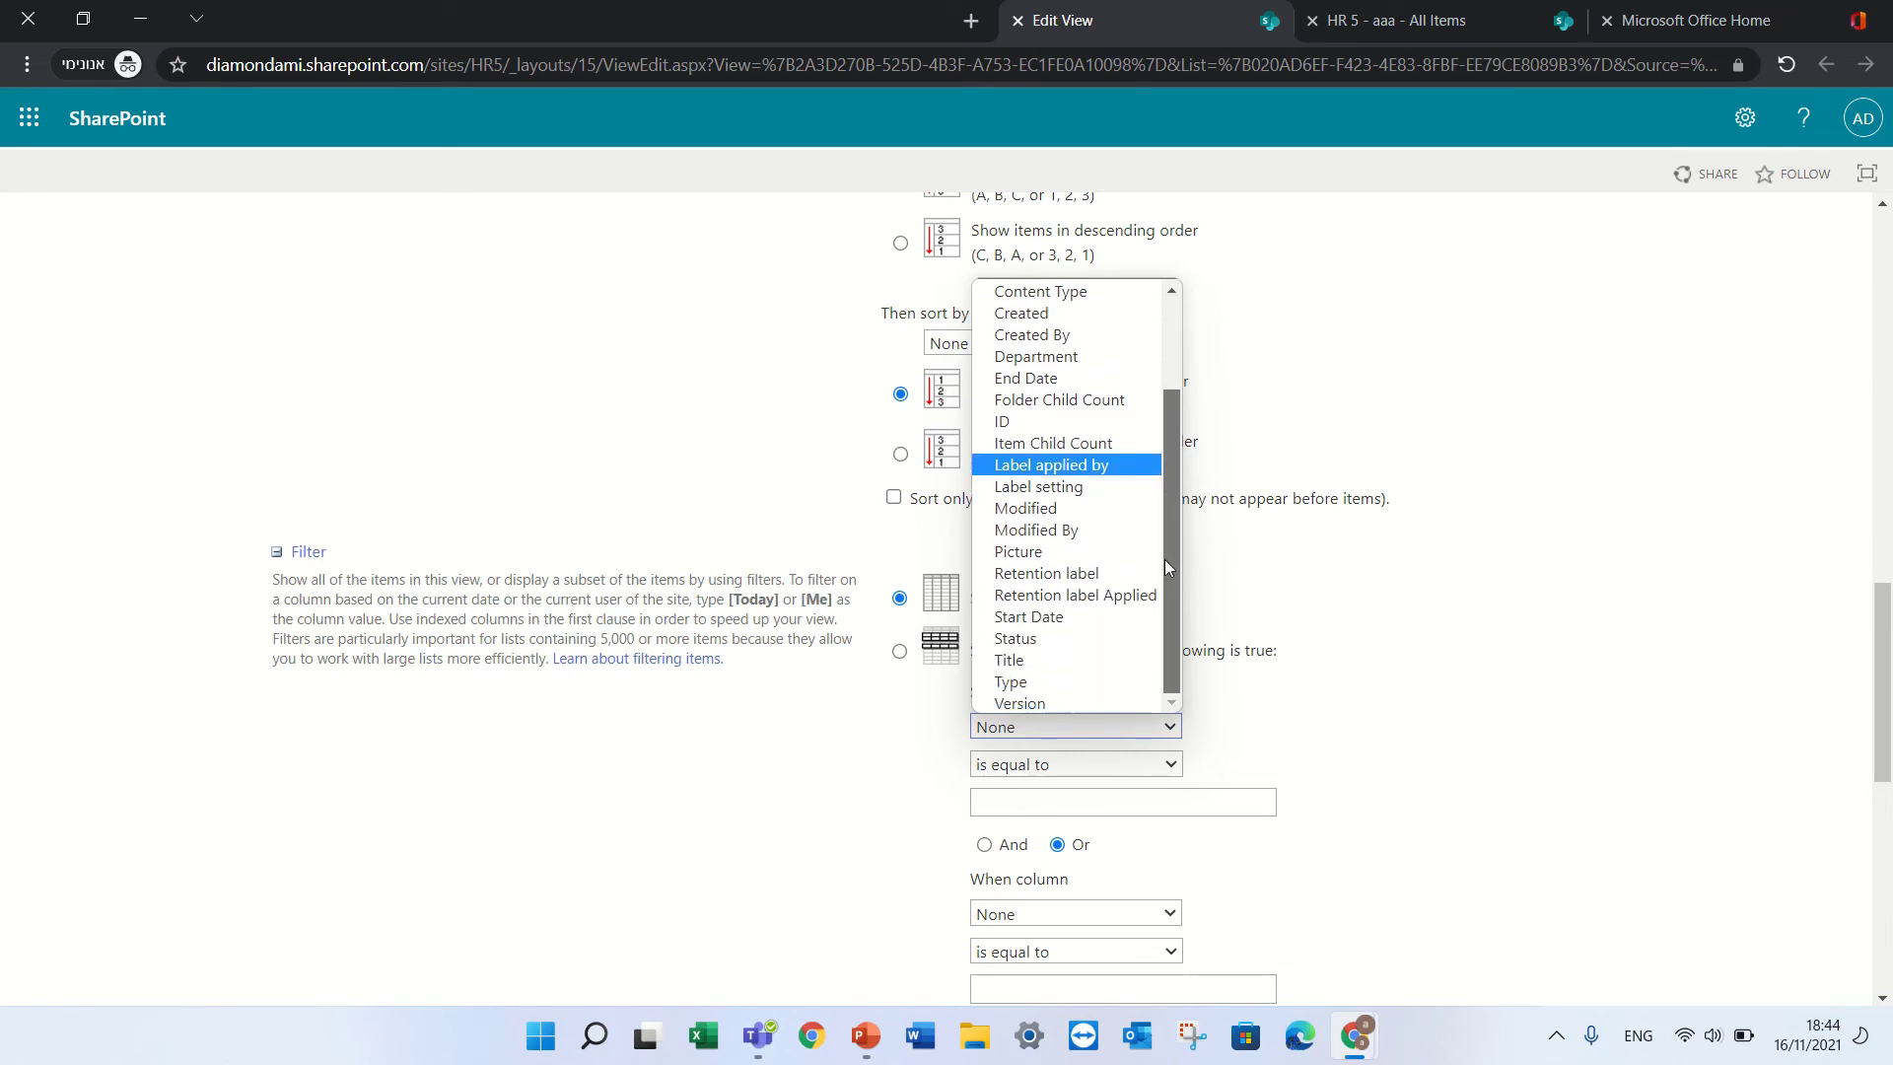
pyautogui.click(1015, 639)
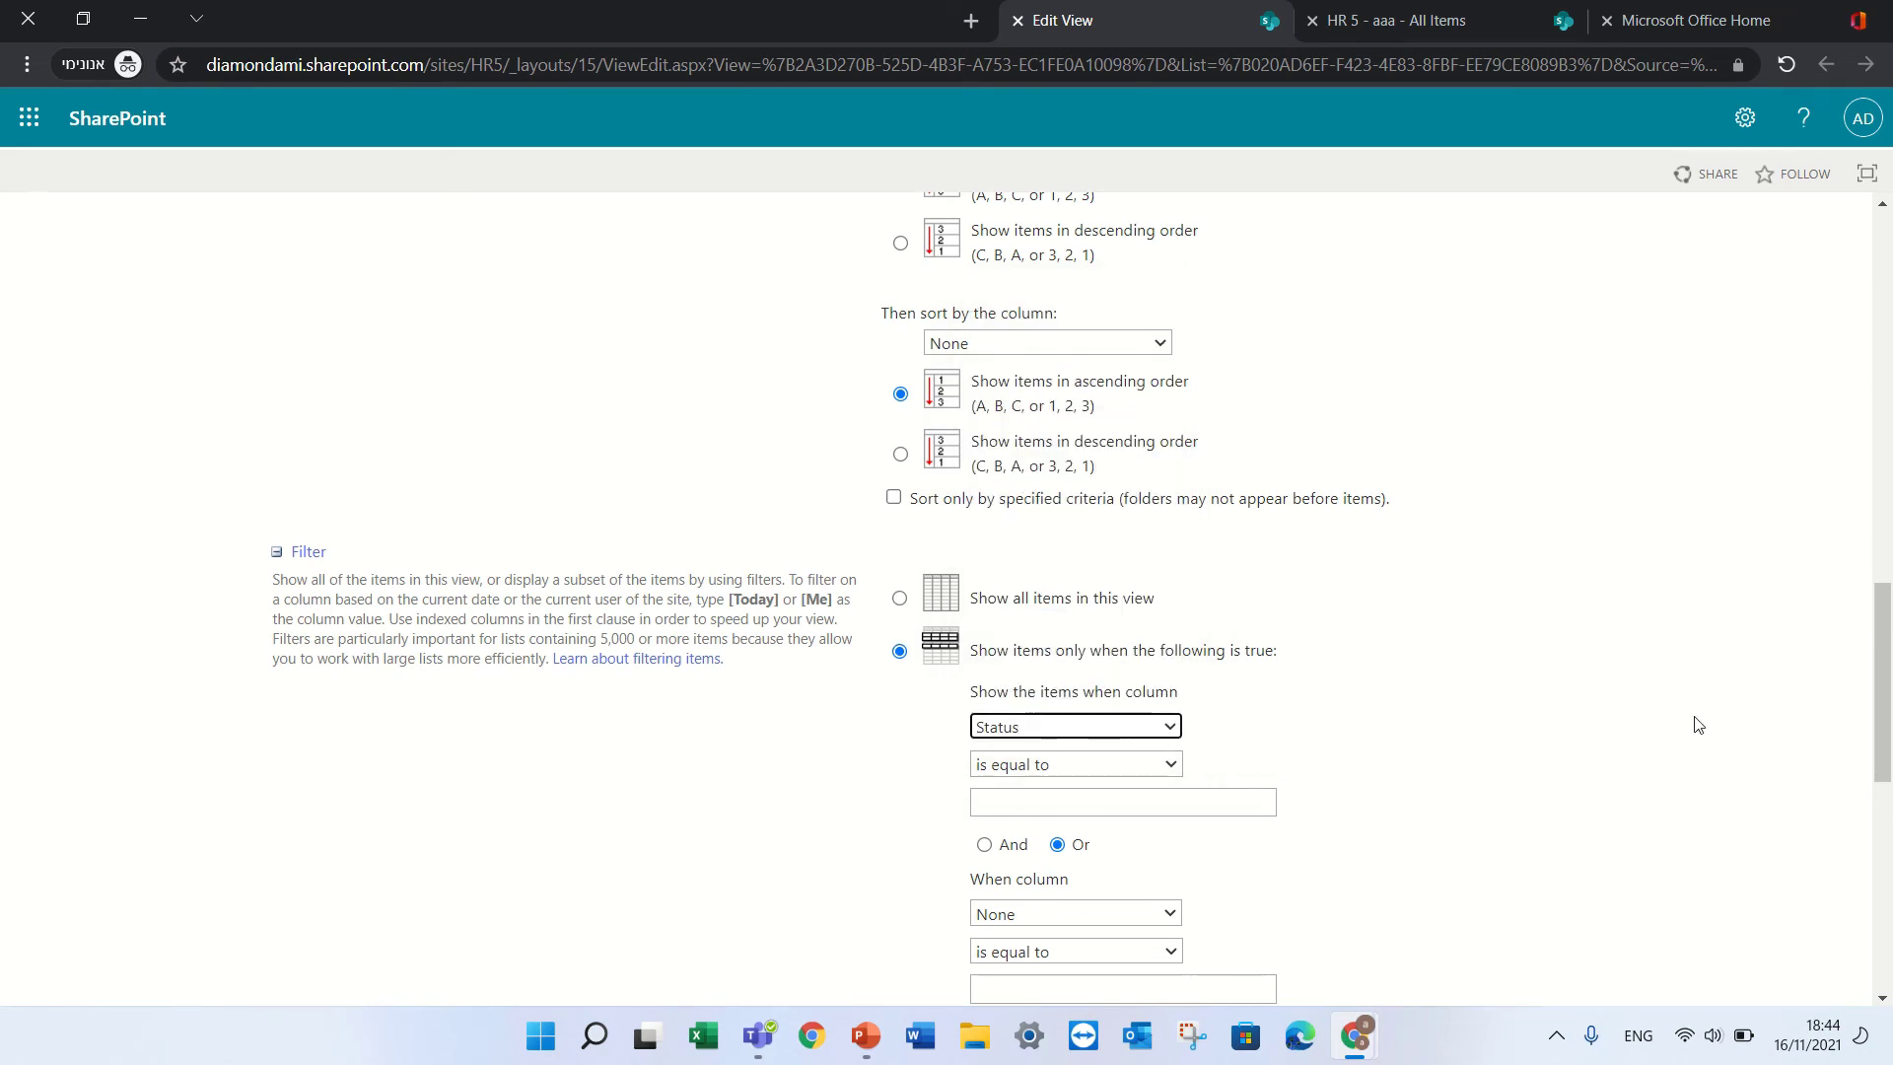
pyautogui.click(1152, 802)
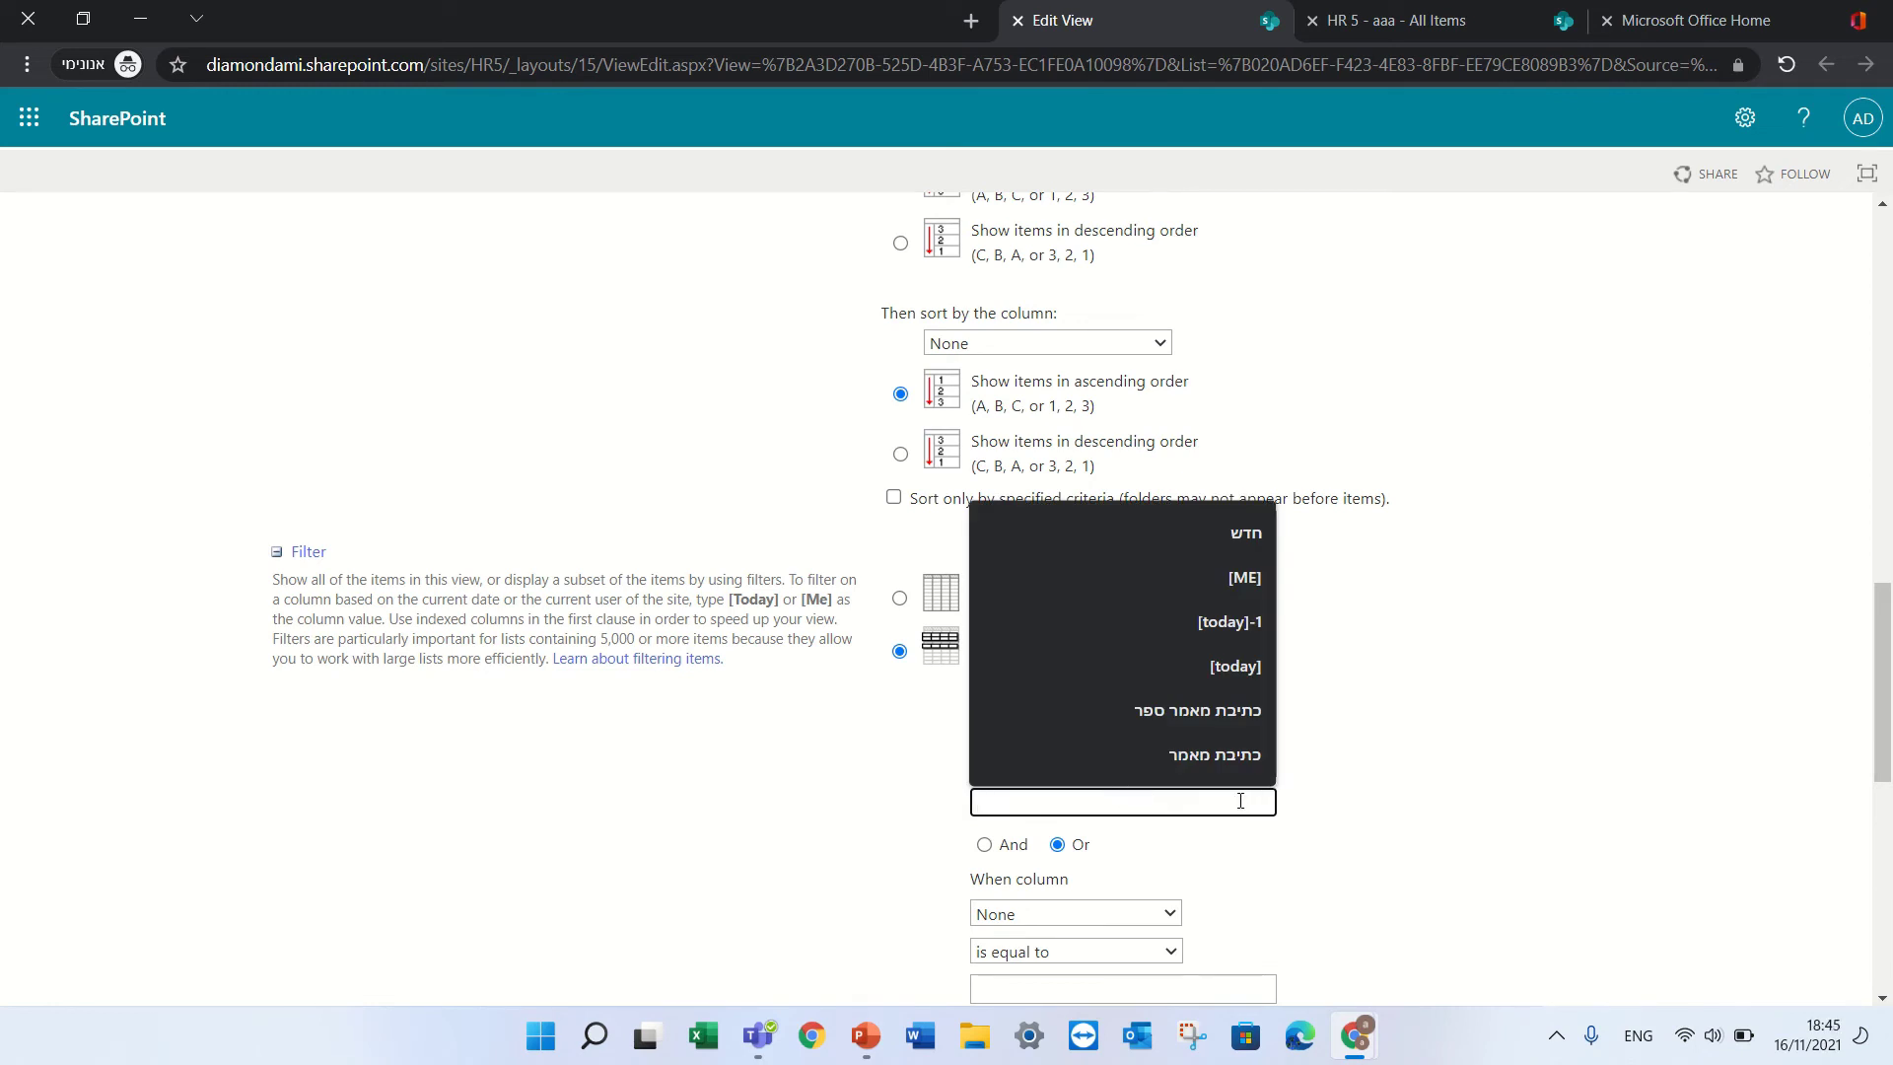
pyautogui.write('New')
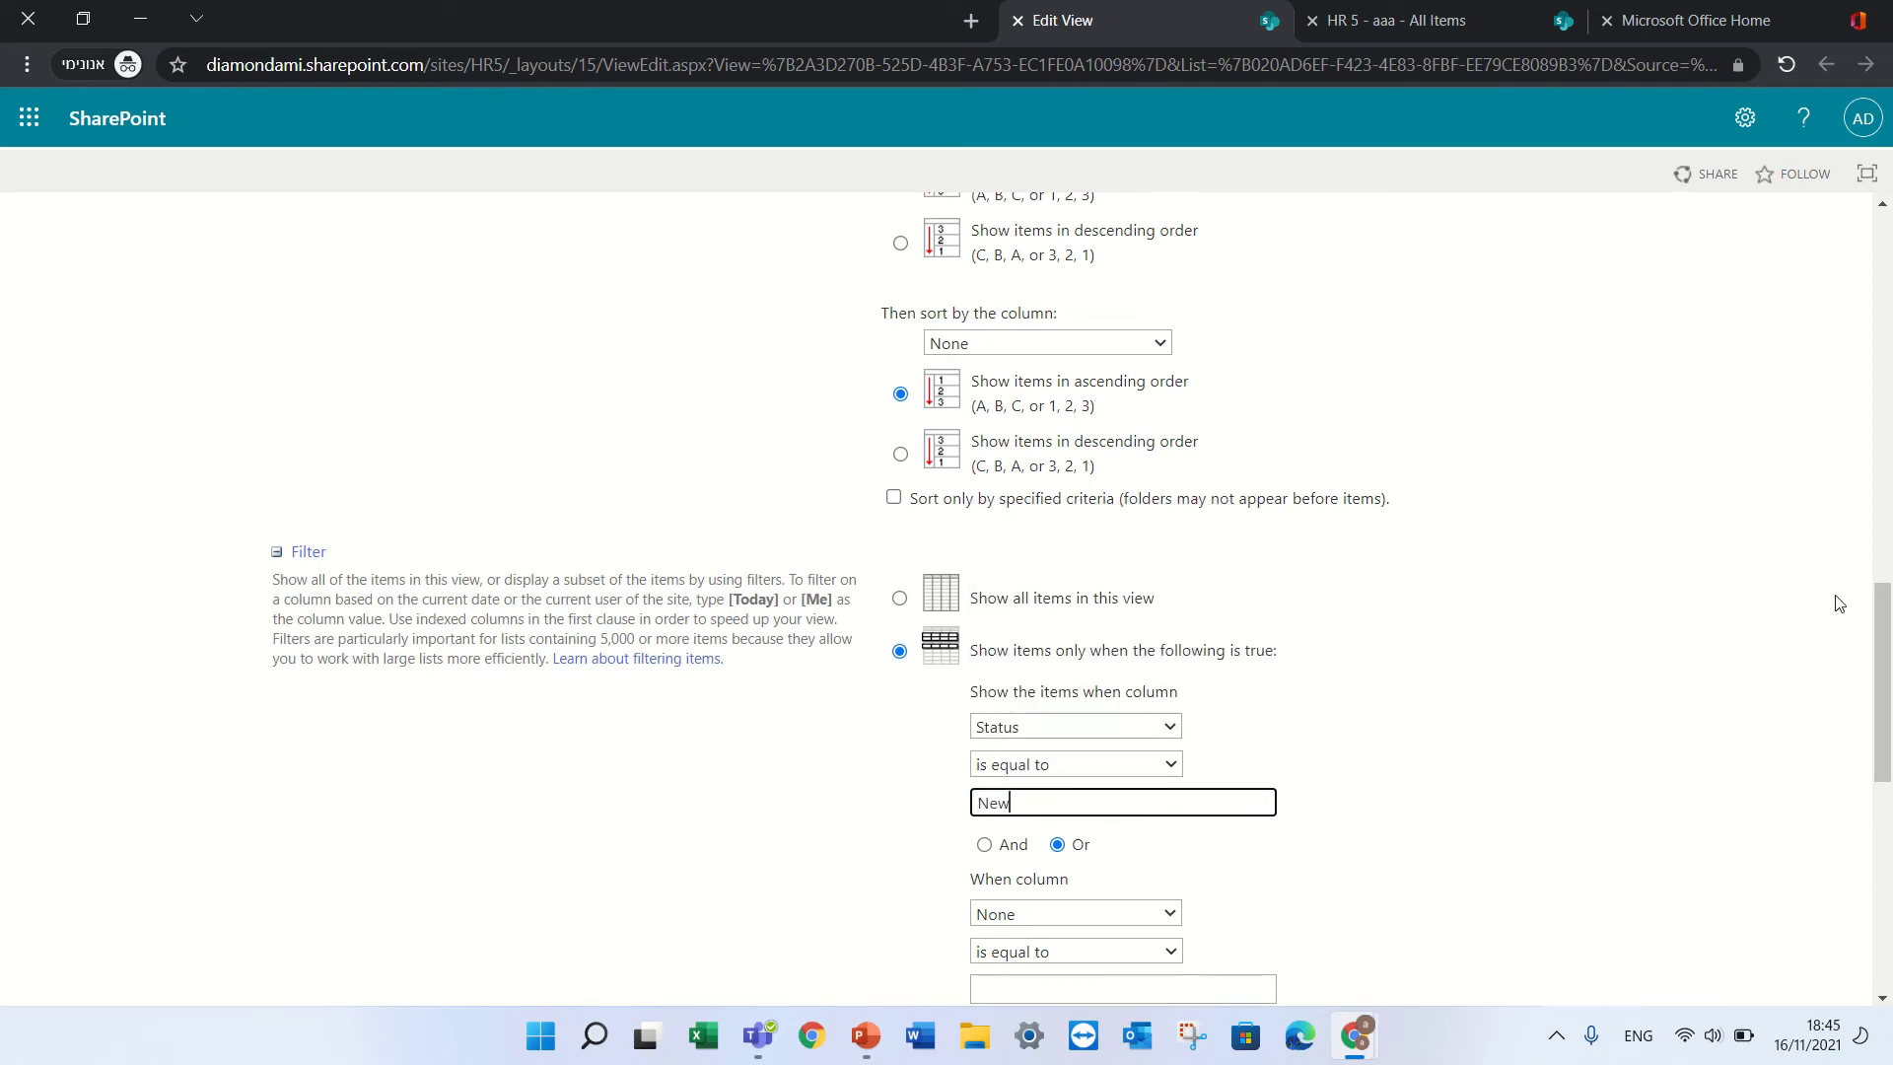
# Group the All Items view first by Status and second by Department, and save the view settings.
pyautogui.moveTo(1874, 659); pyautogui.dragTo(1889, 784)
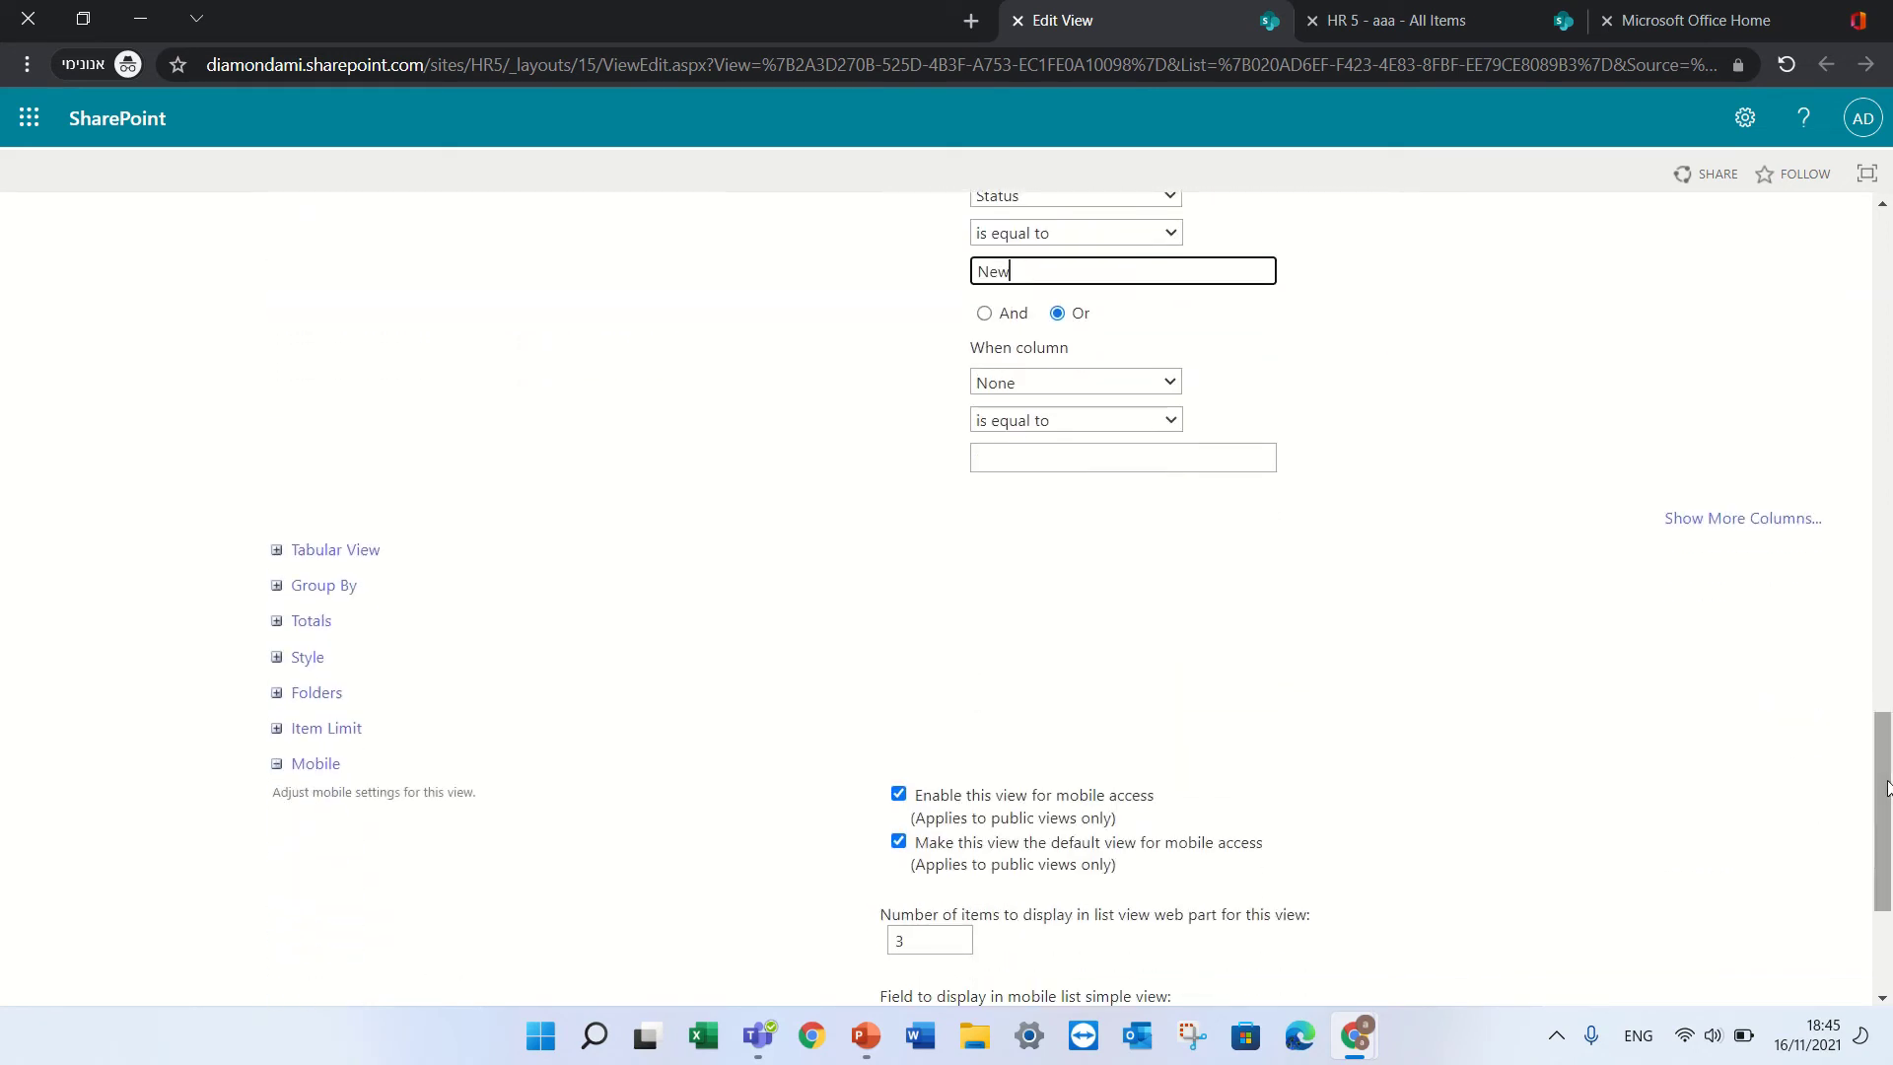
pyautogui.click(279, 586)
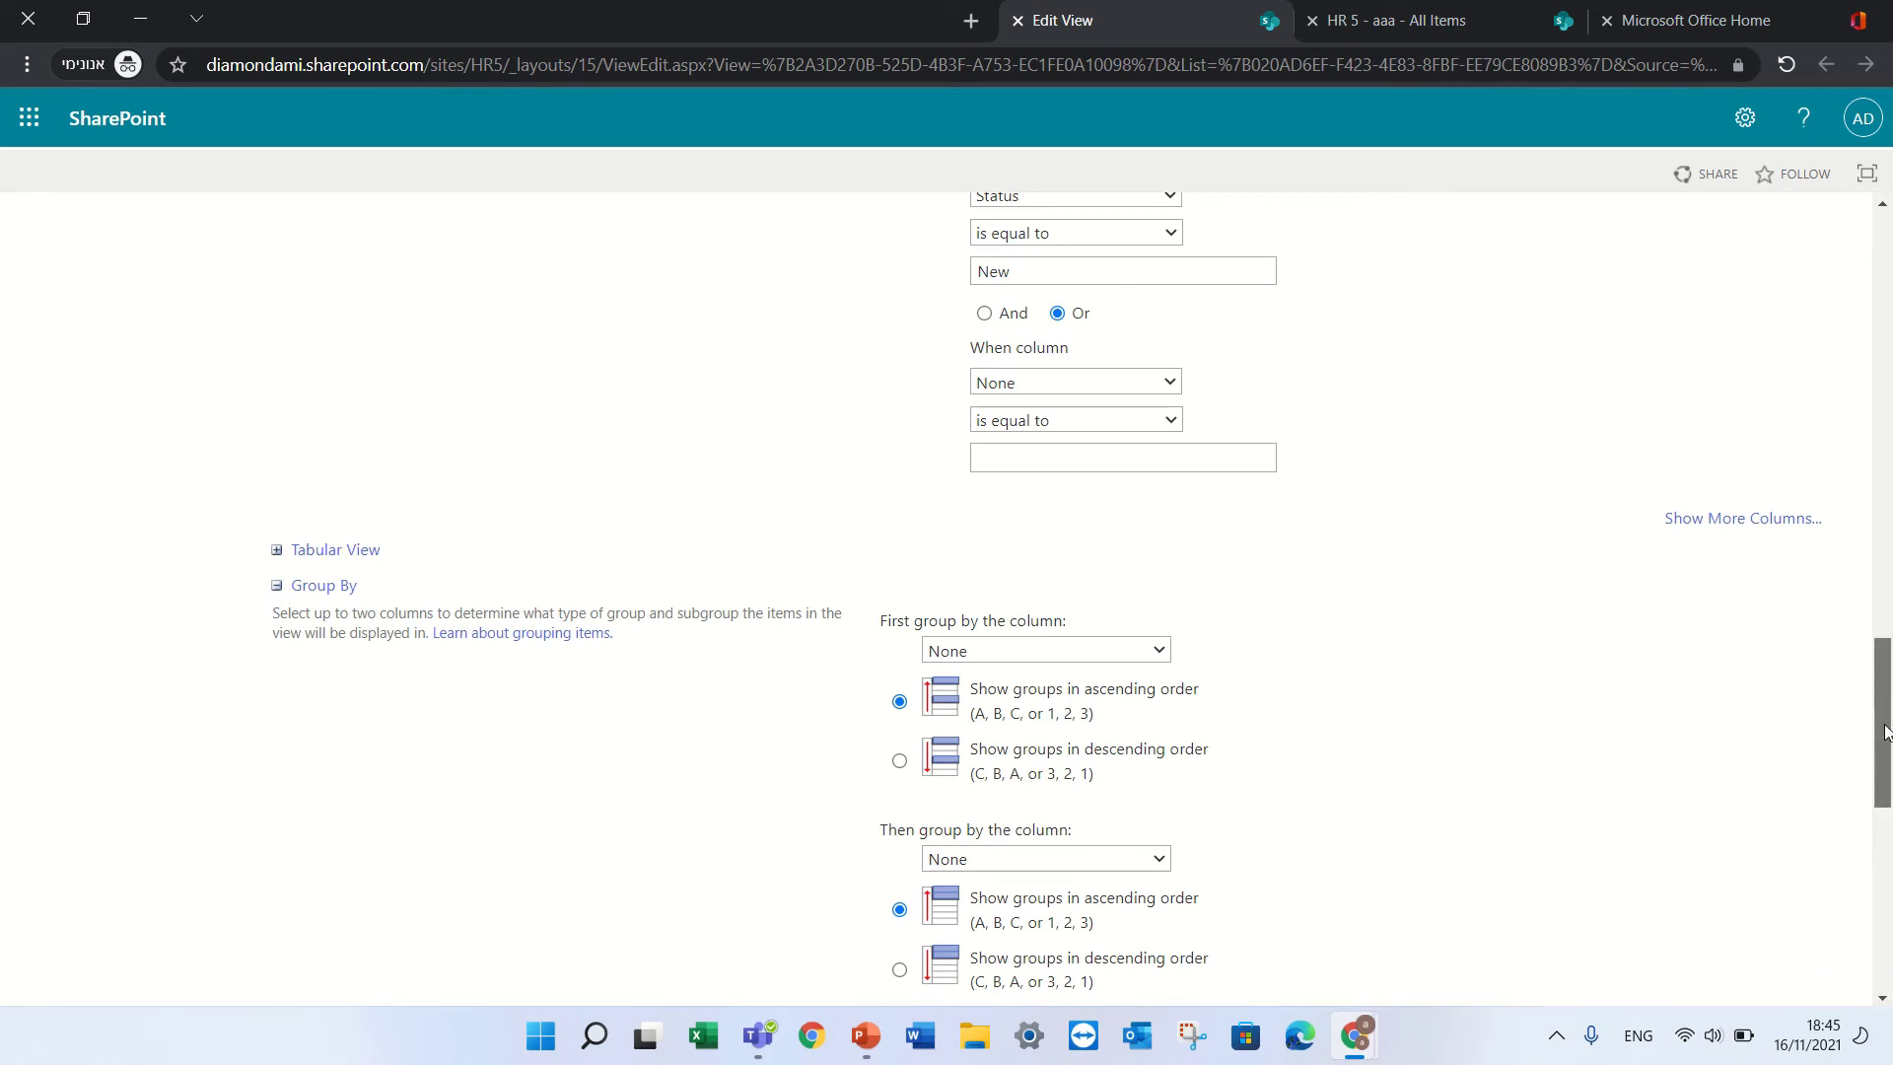
pyautogui.moveTo(1888, 726); pyautogui.dragTo(1888, 779)
pyautogui.click(1159, 402)
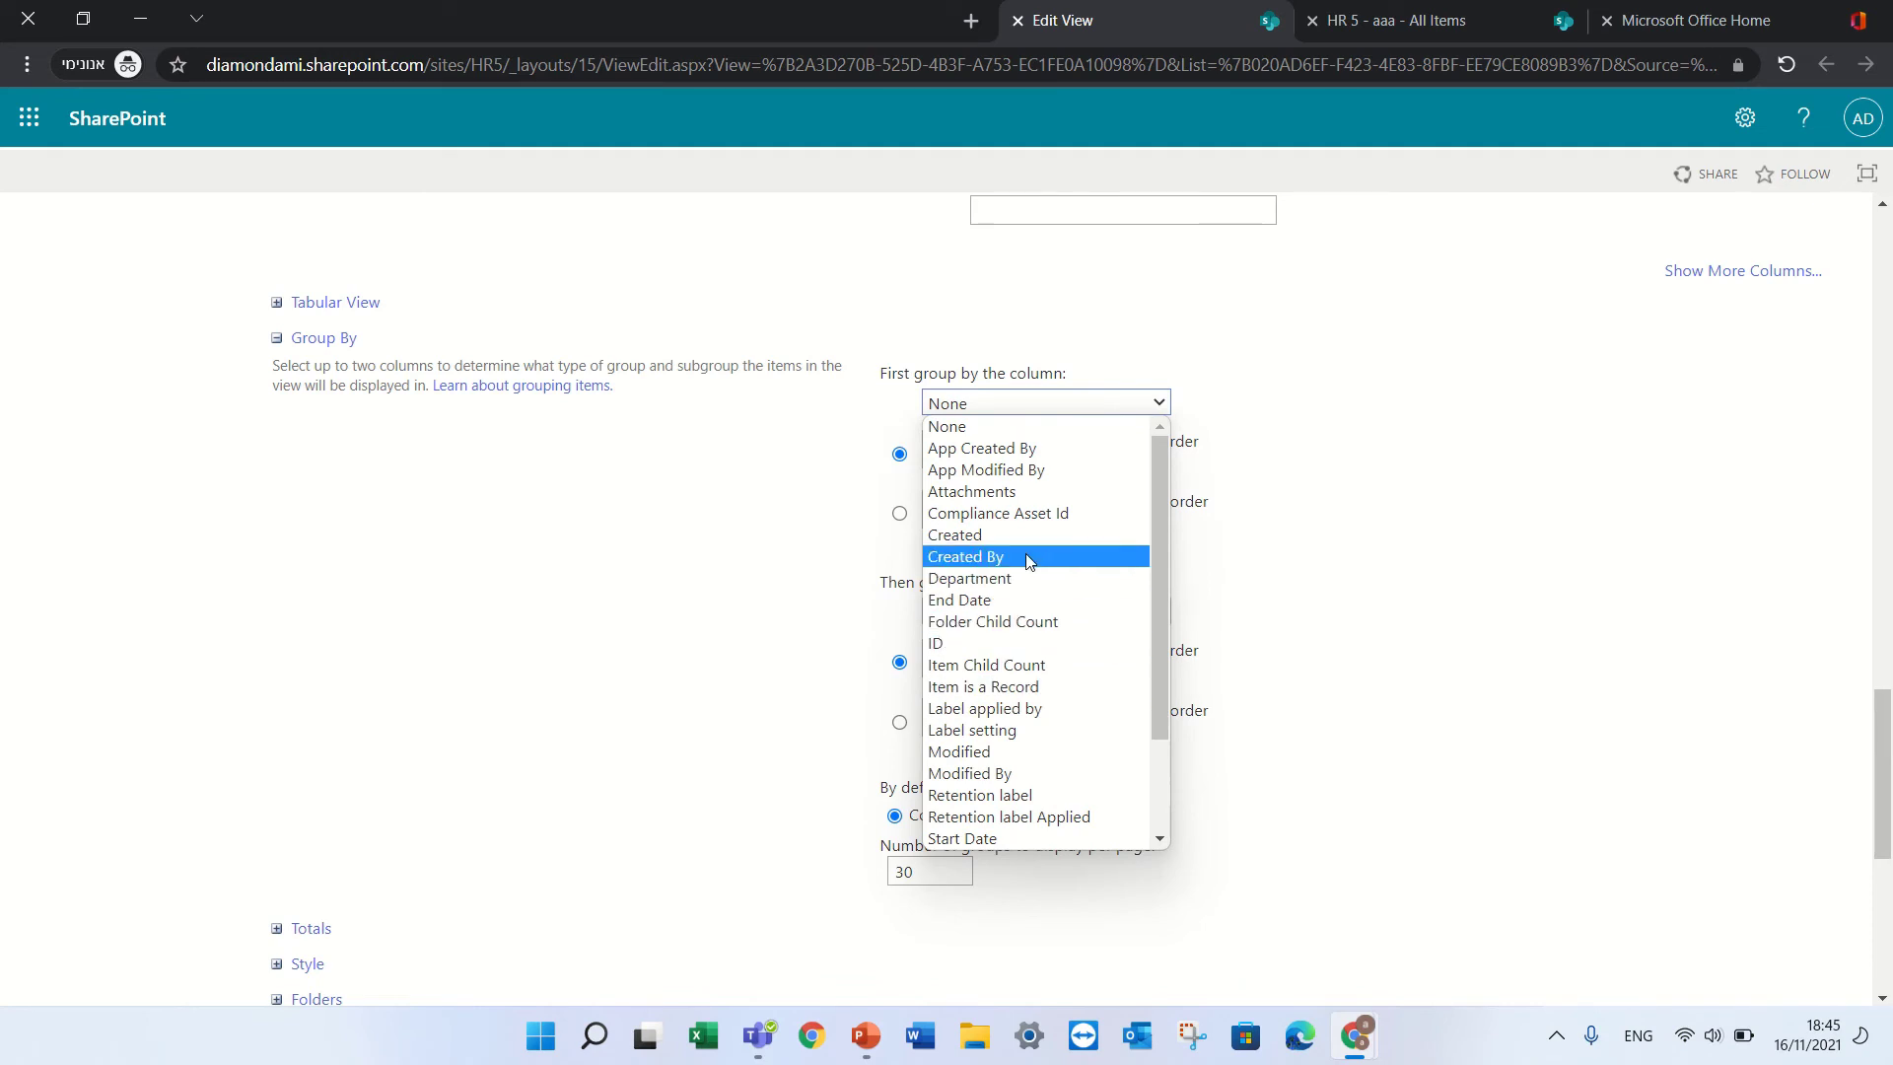
pyautogui.moveTo(1153, 569); pyautogui.dragTo(1153, 662)
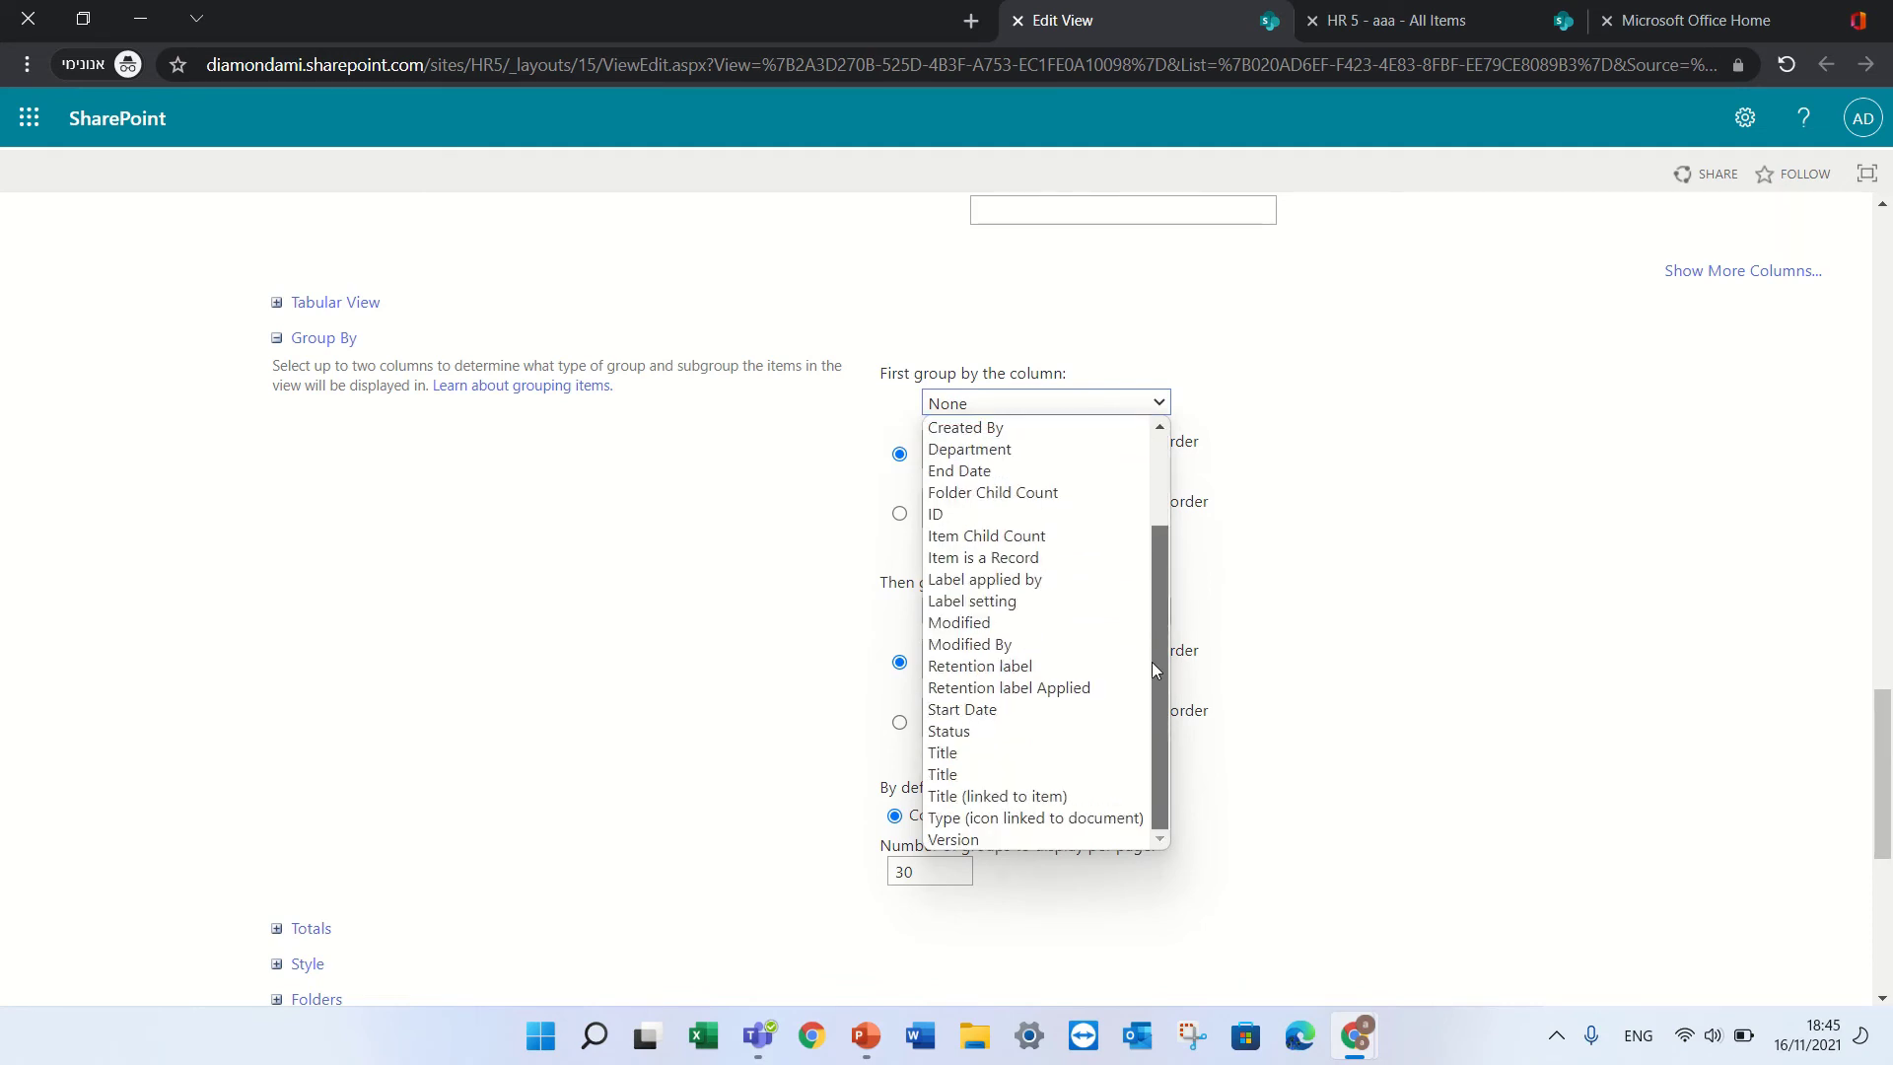
pyautogui.click(1016, 732)
pyautogui.click(1155, 613)
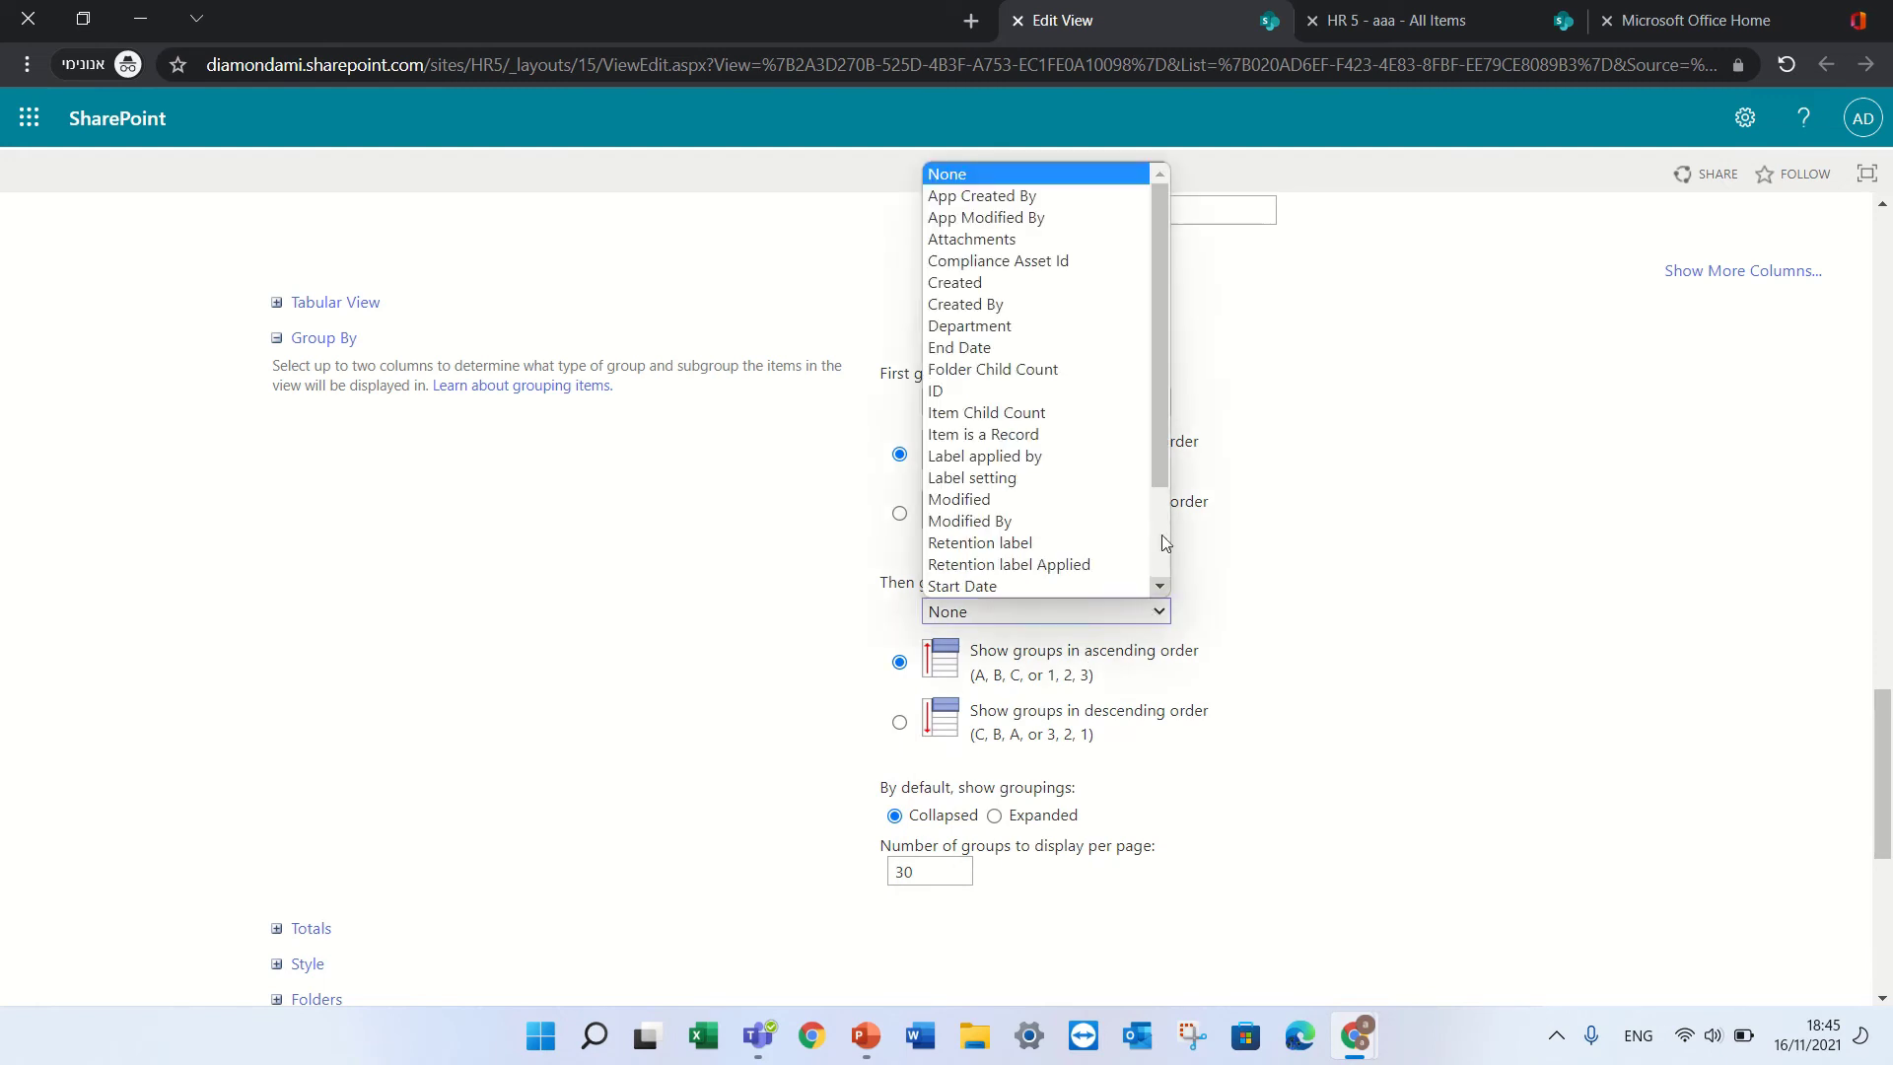
pyautogui.click(1045, 327)
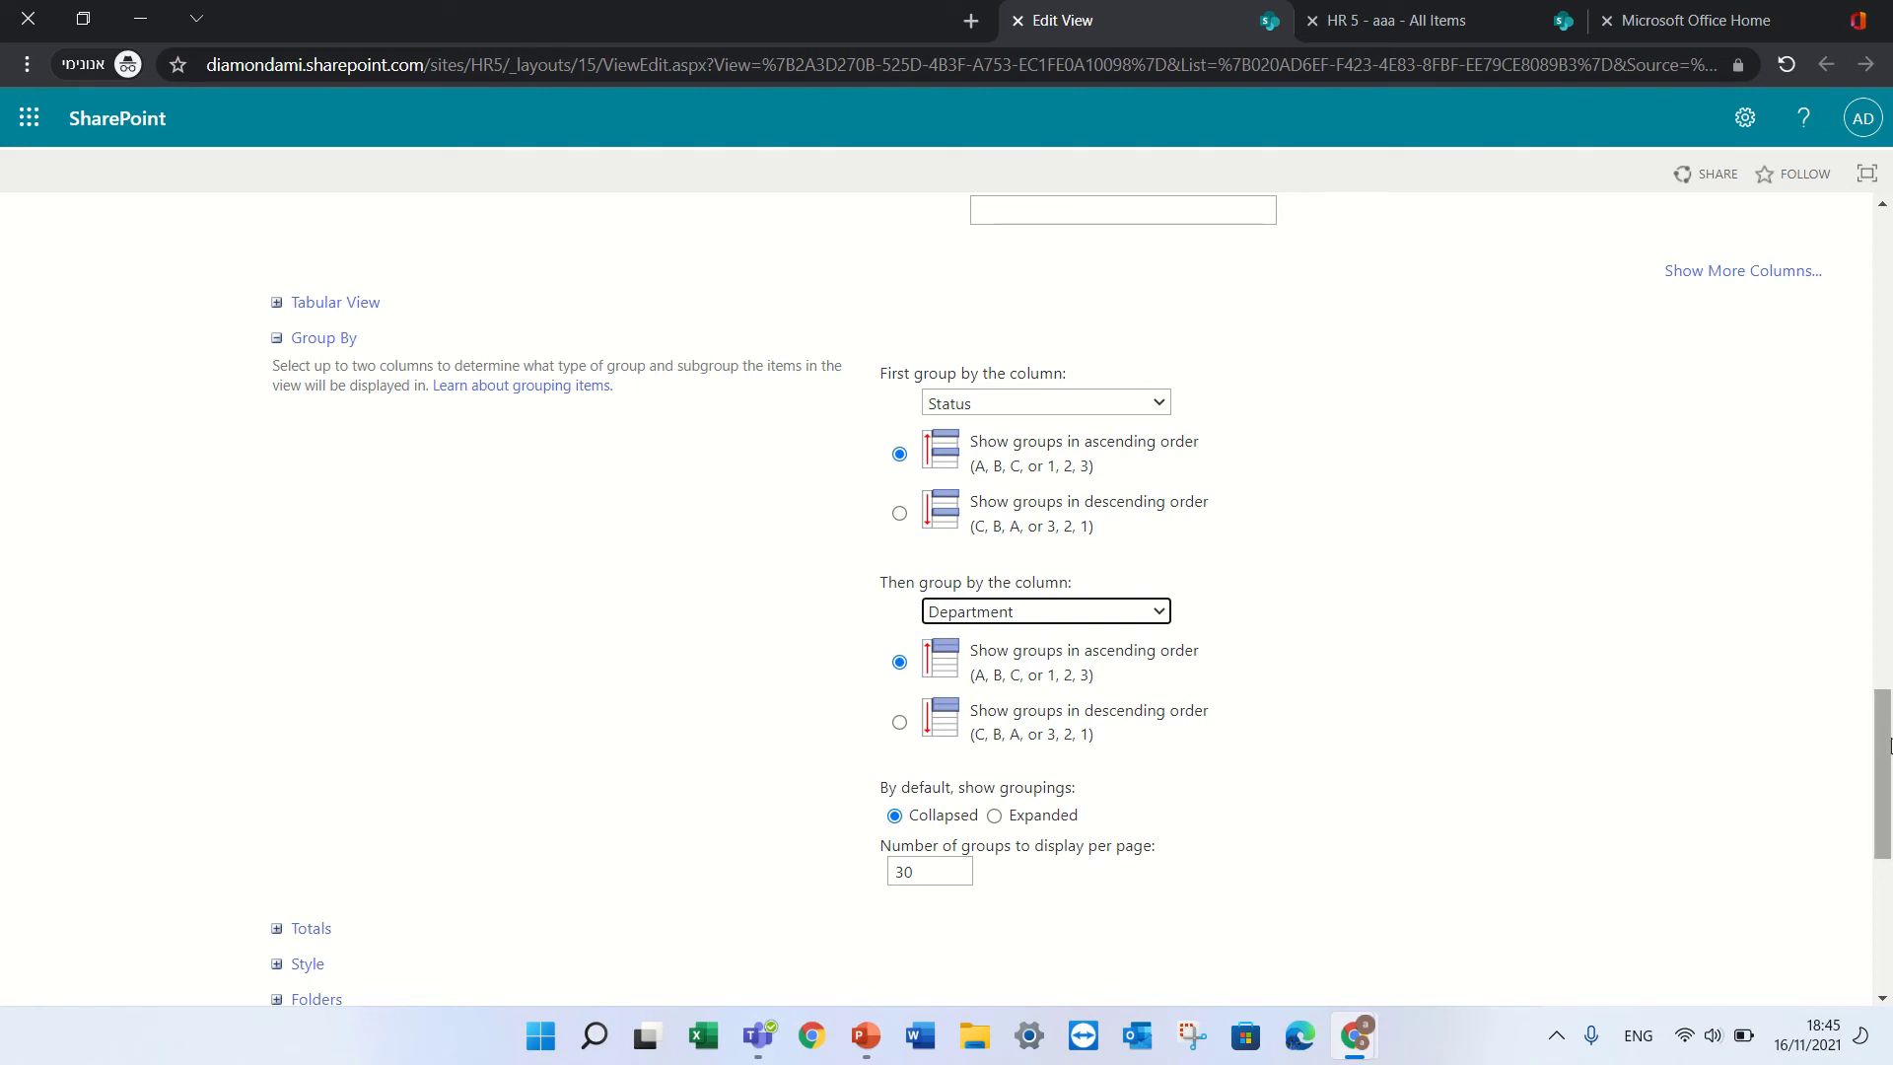
pyautogui.moveTo(1882, 749); pyautogui.dragTo(1872, 892)
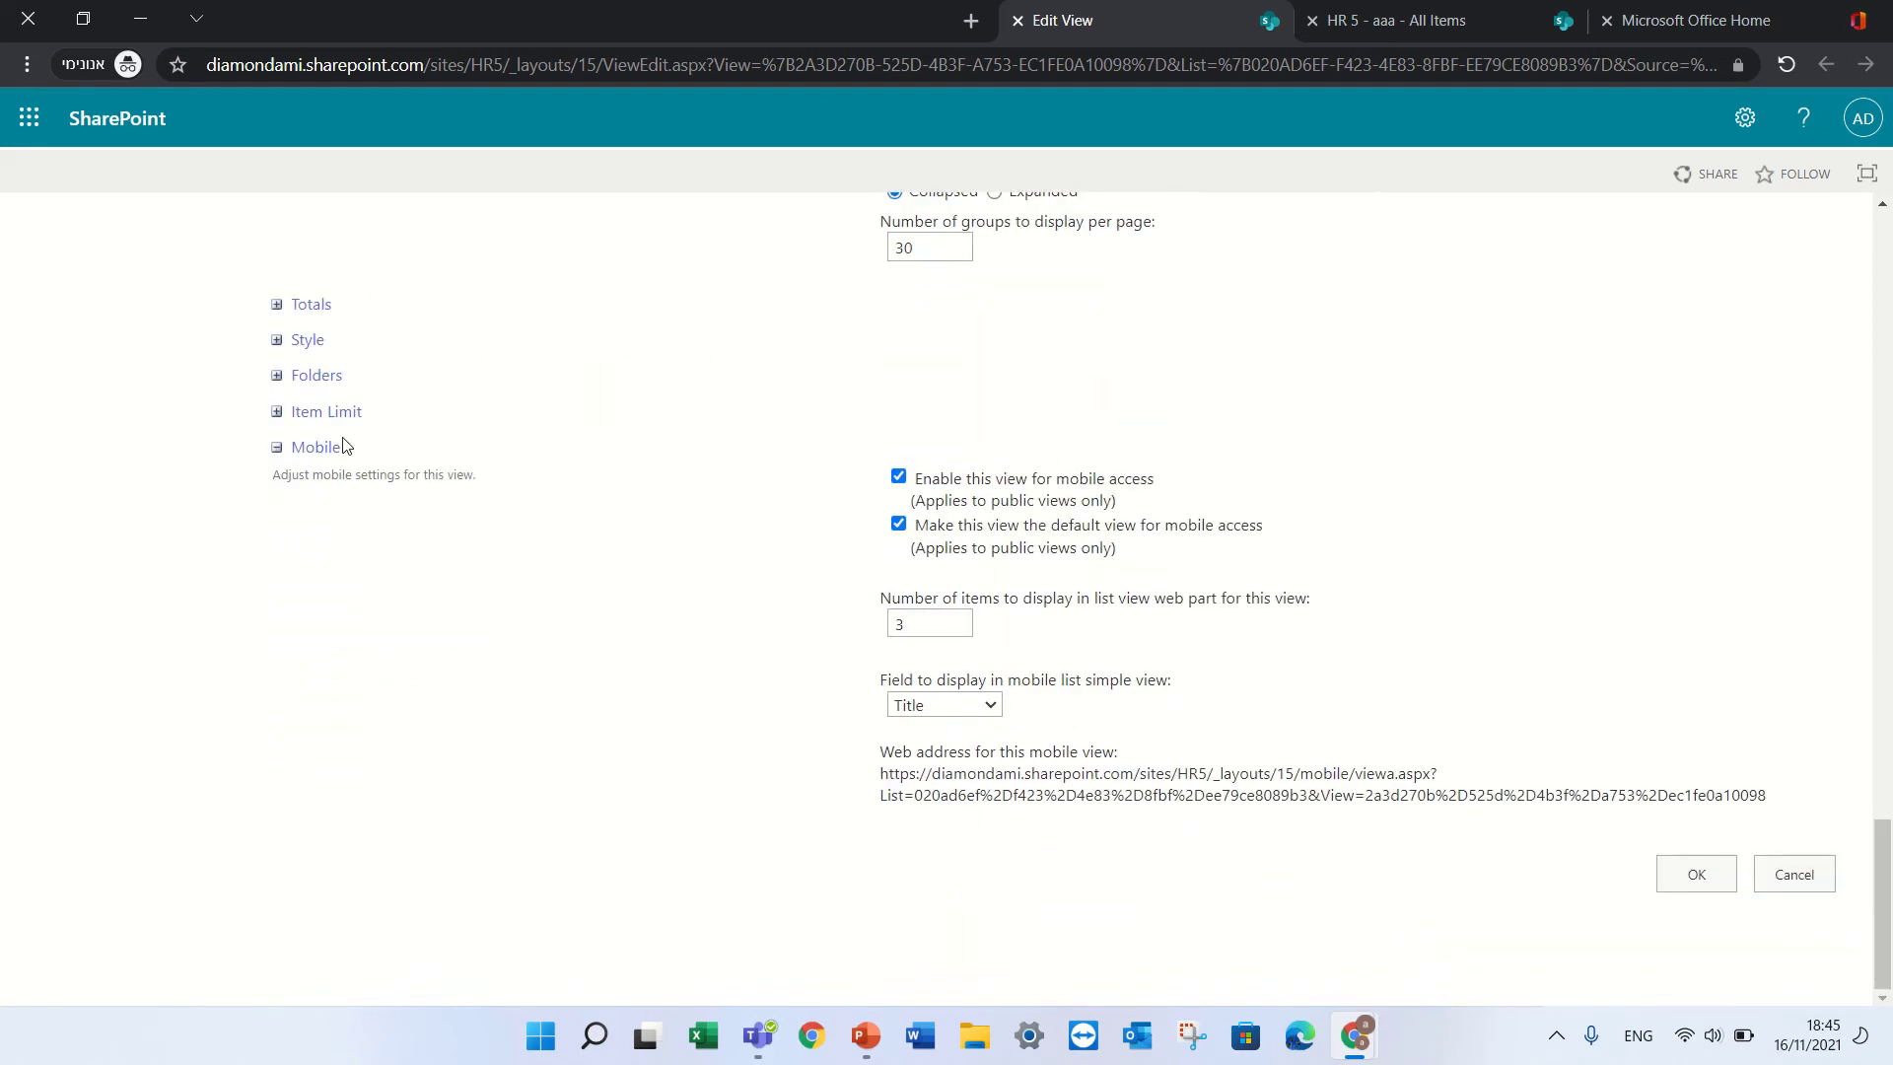
pyautogui.click(1699, 864)
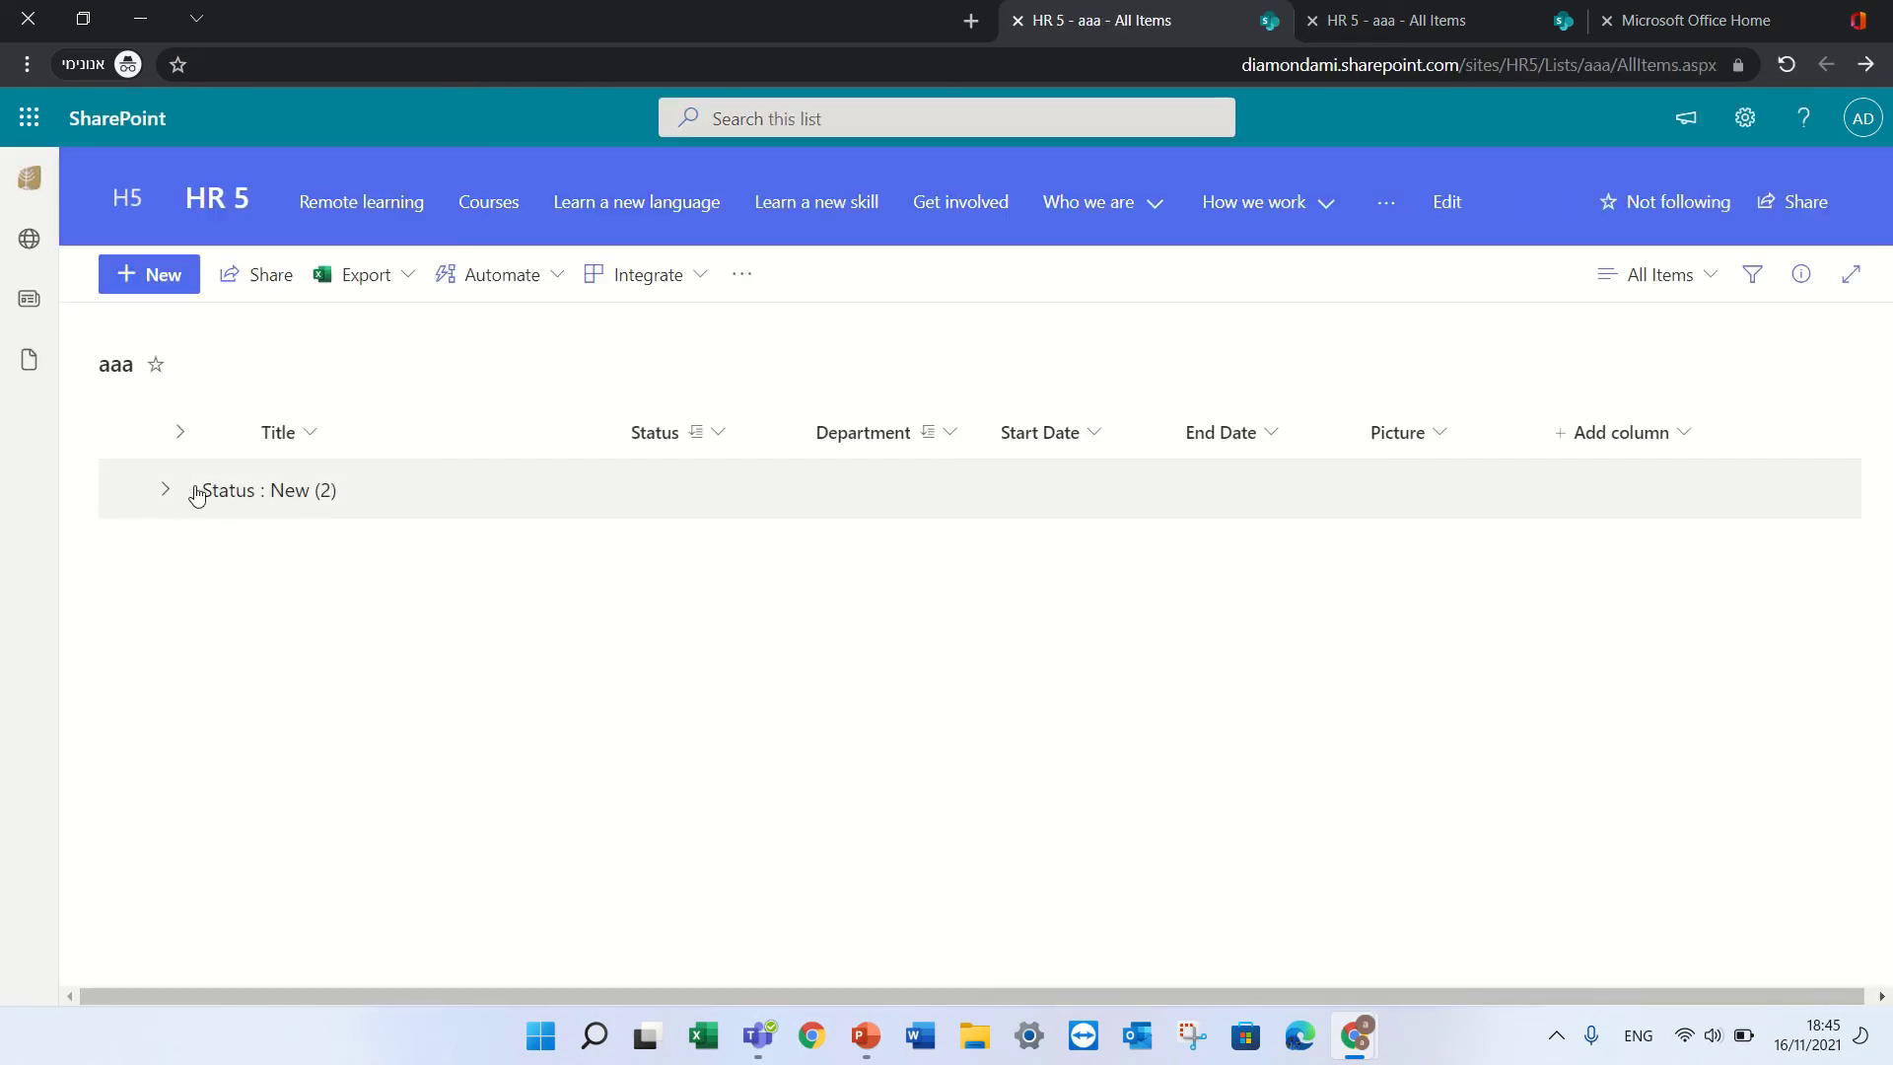
# Expand the Status and Department groups and save the current view under the name BBB.
pyautogui.click(166, 490)
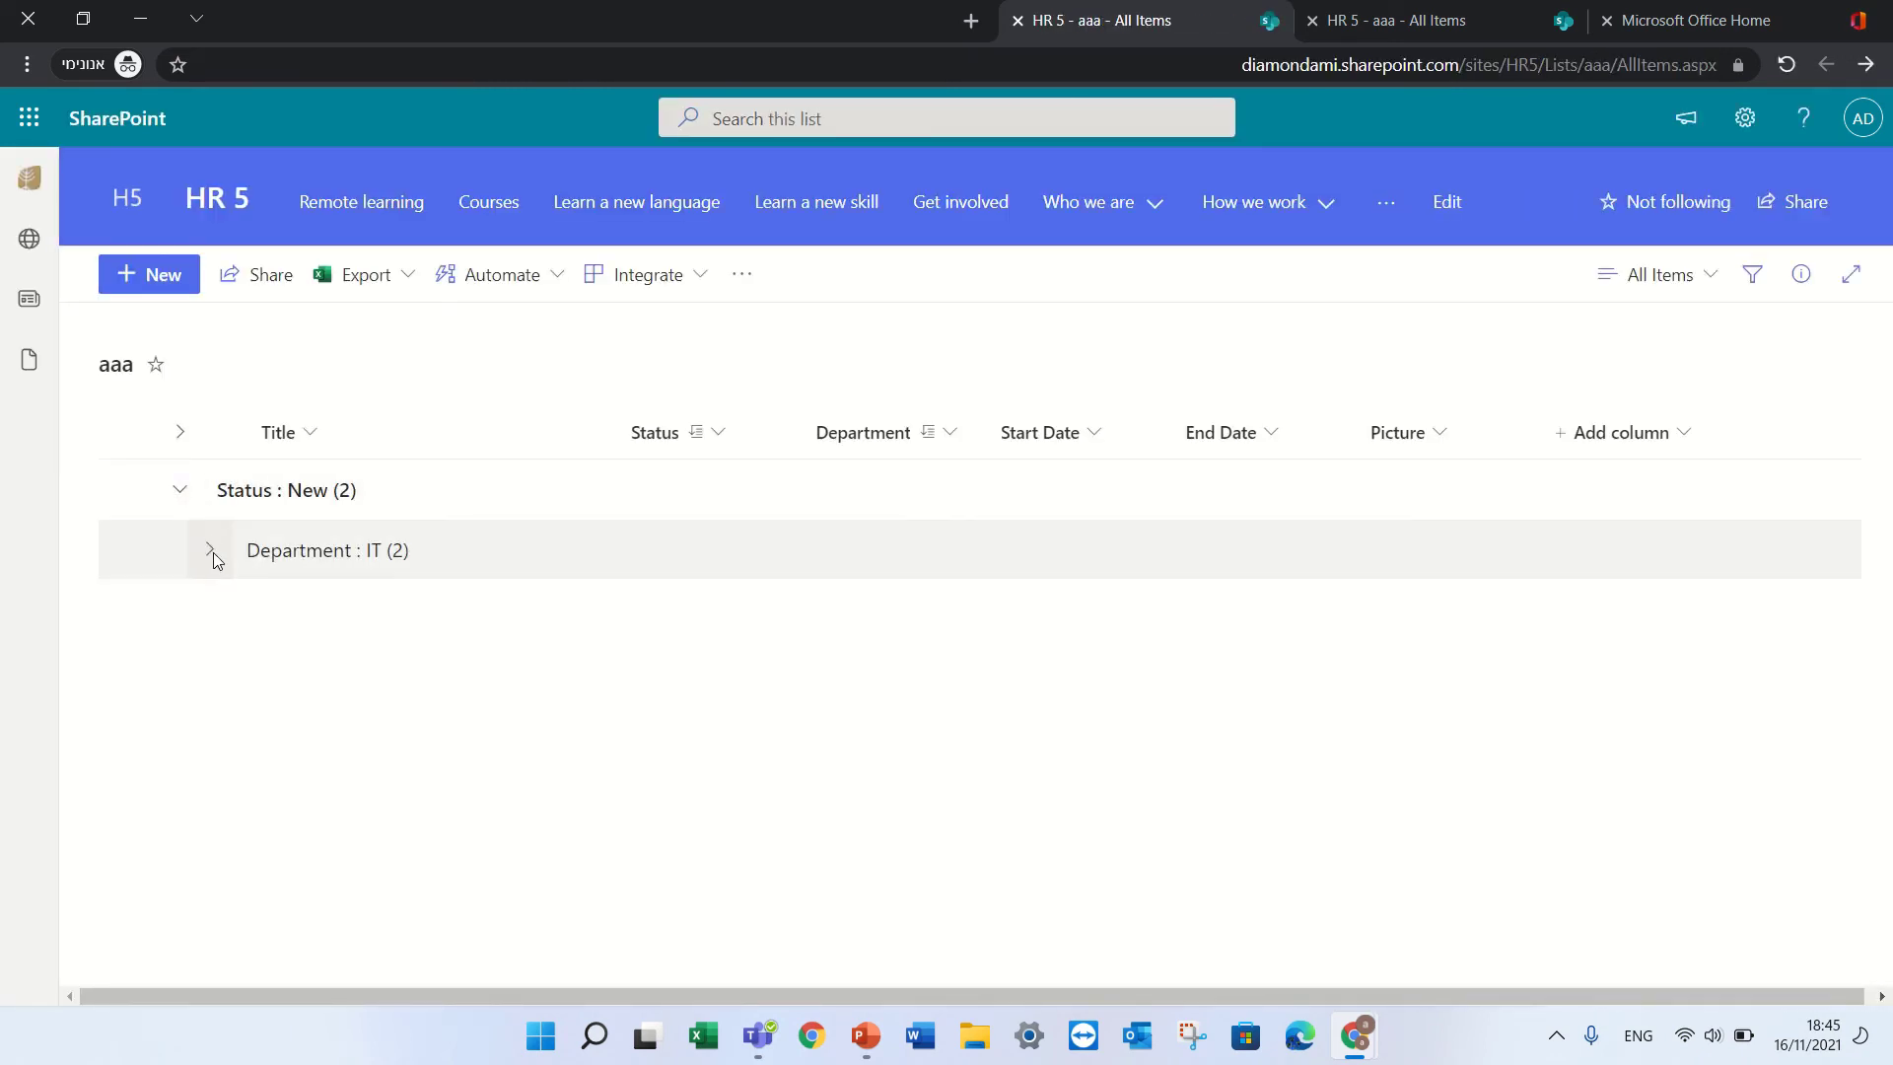
pyautogui.click(209, 550)
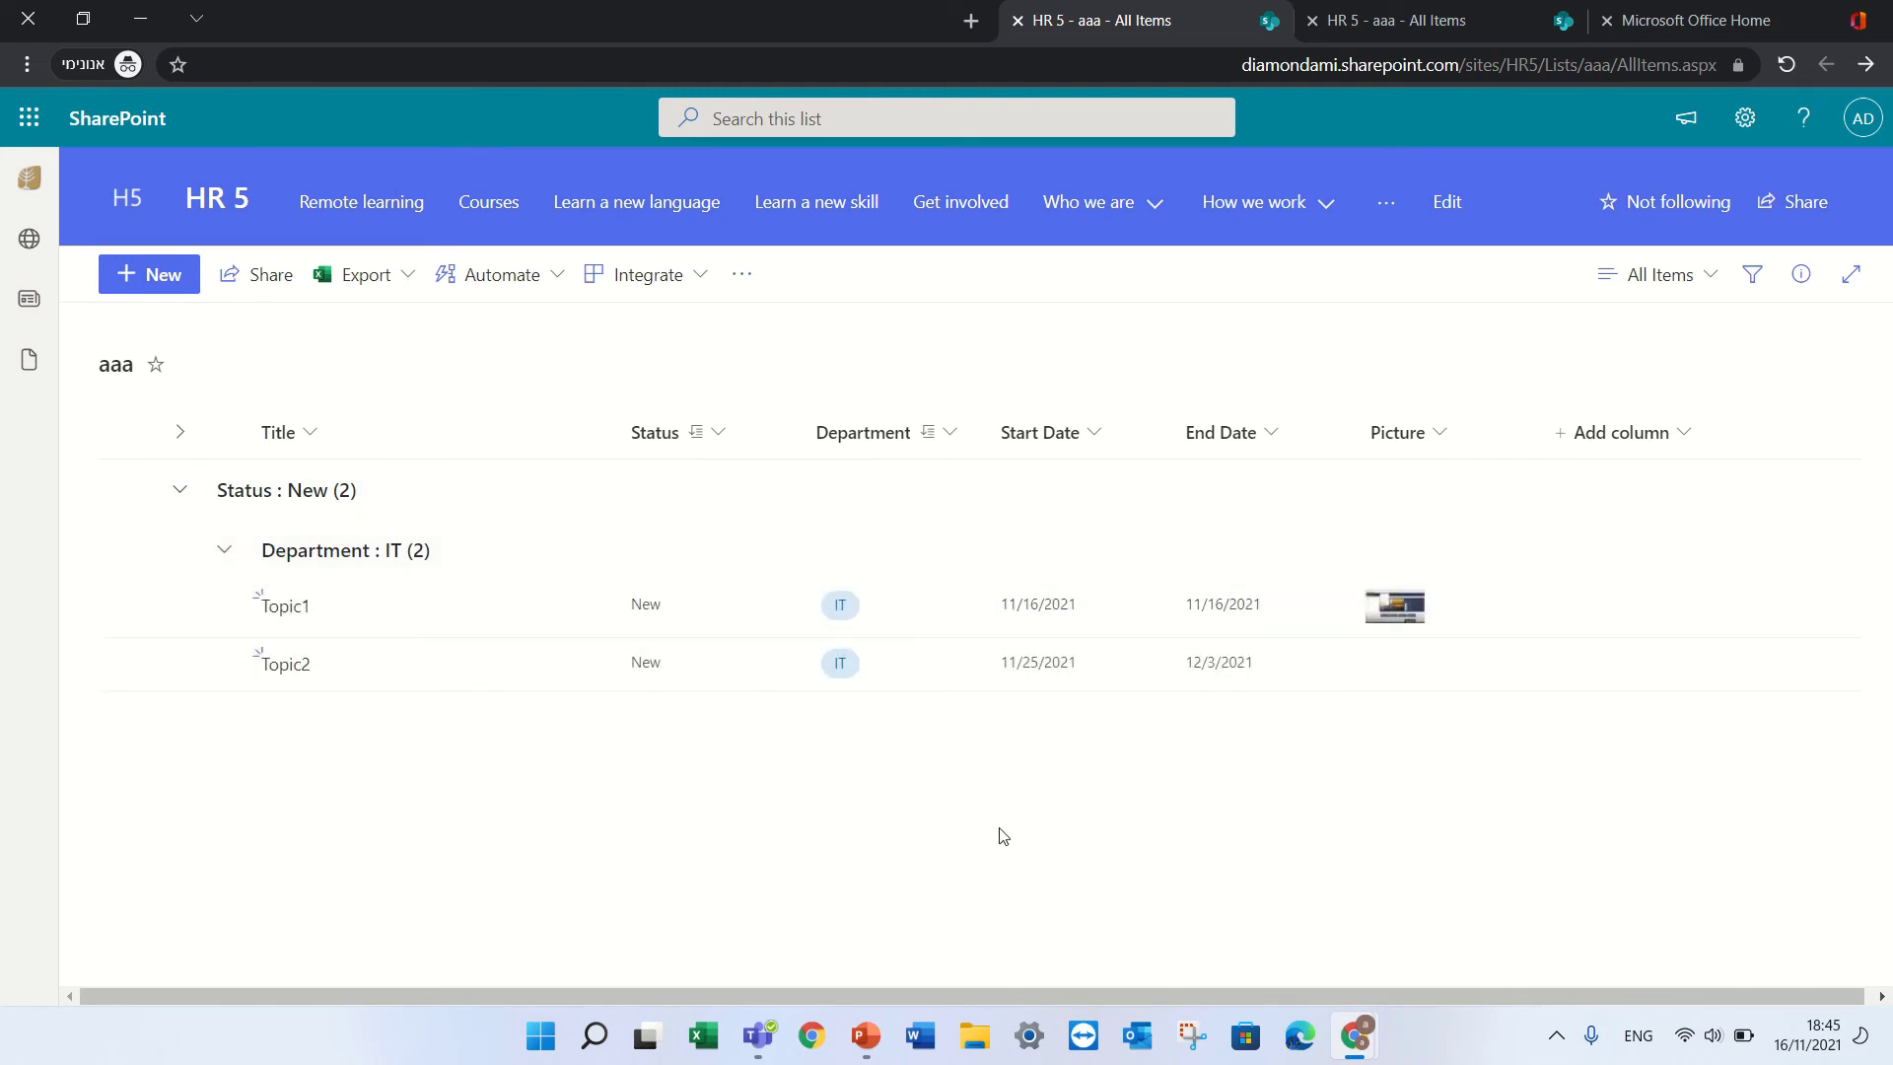
pyautogui.click(1716, 283)
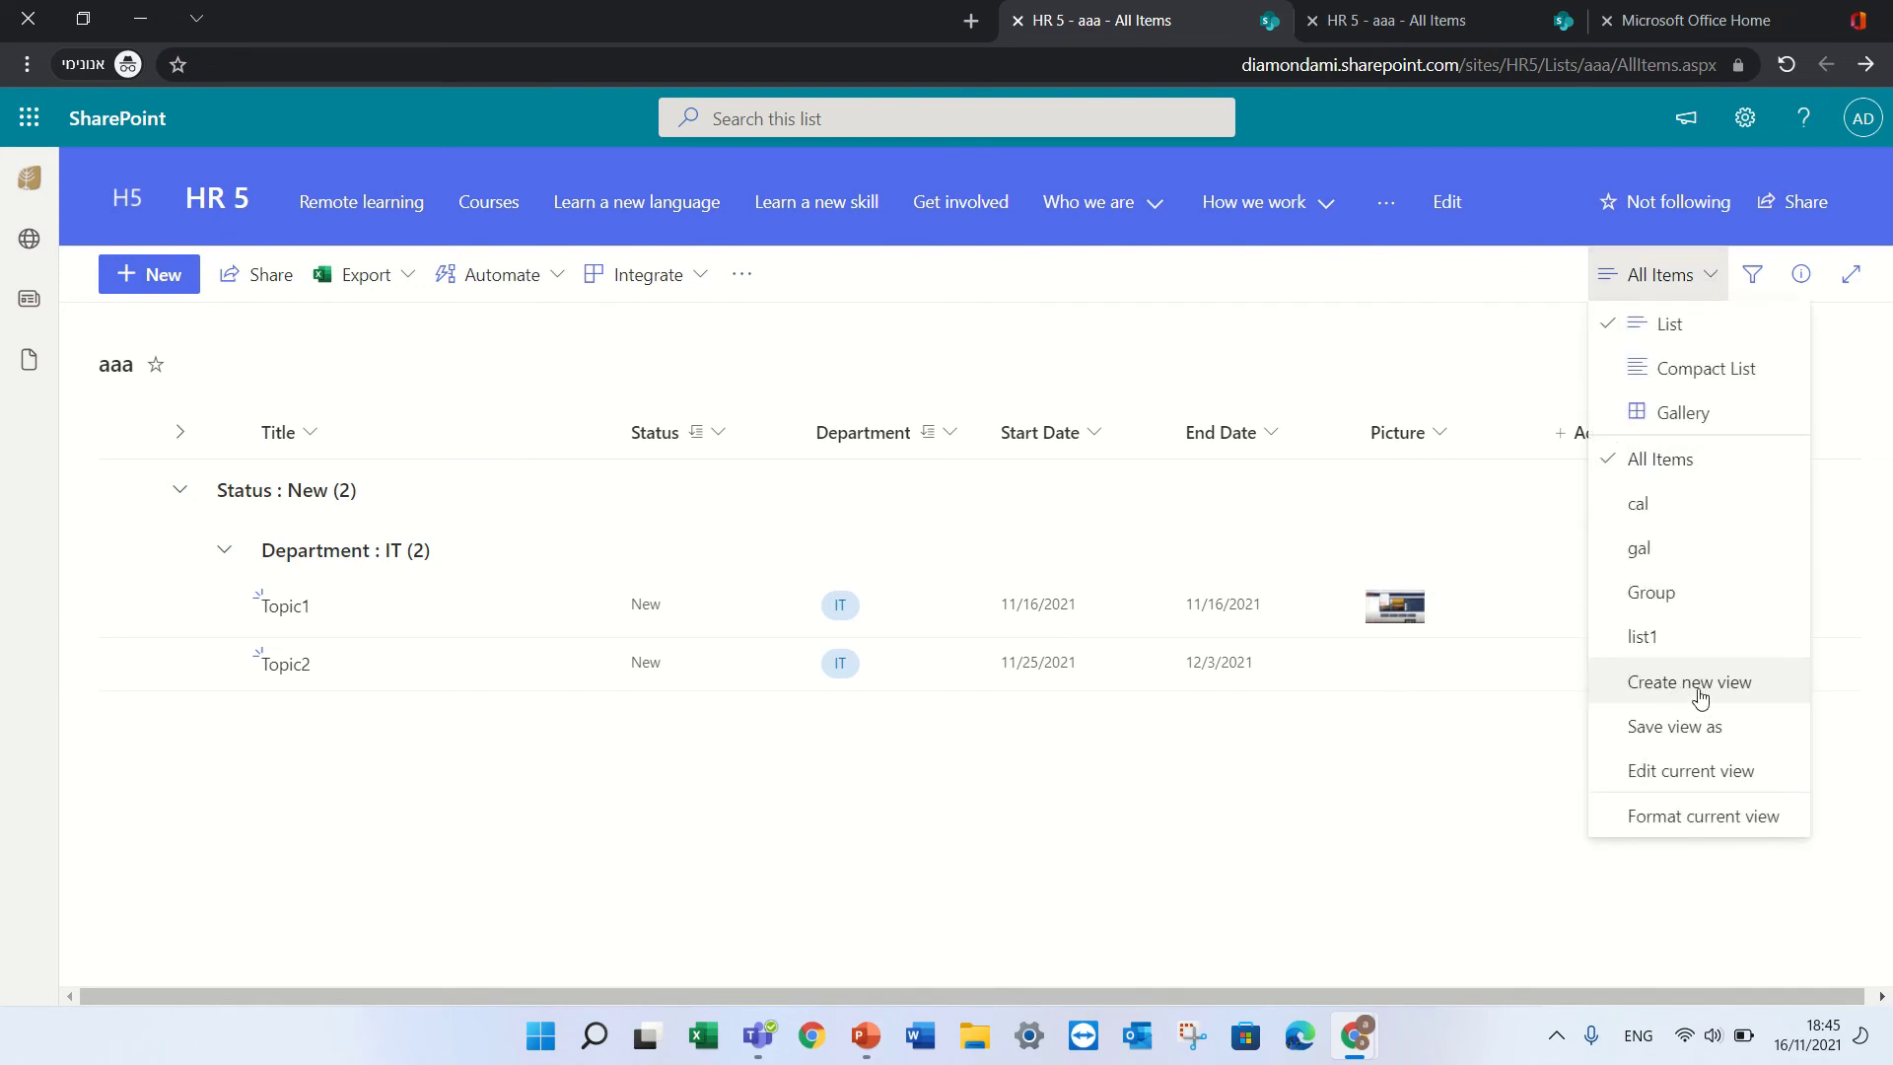
pyautogui.click(1730, 725)
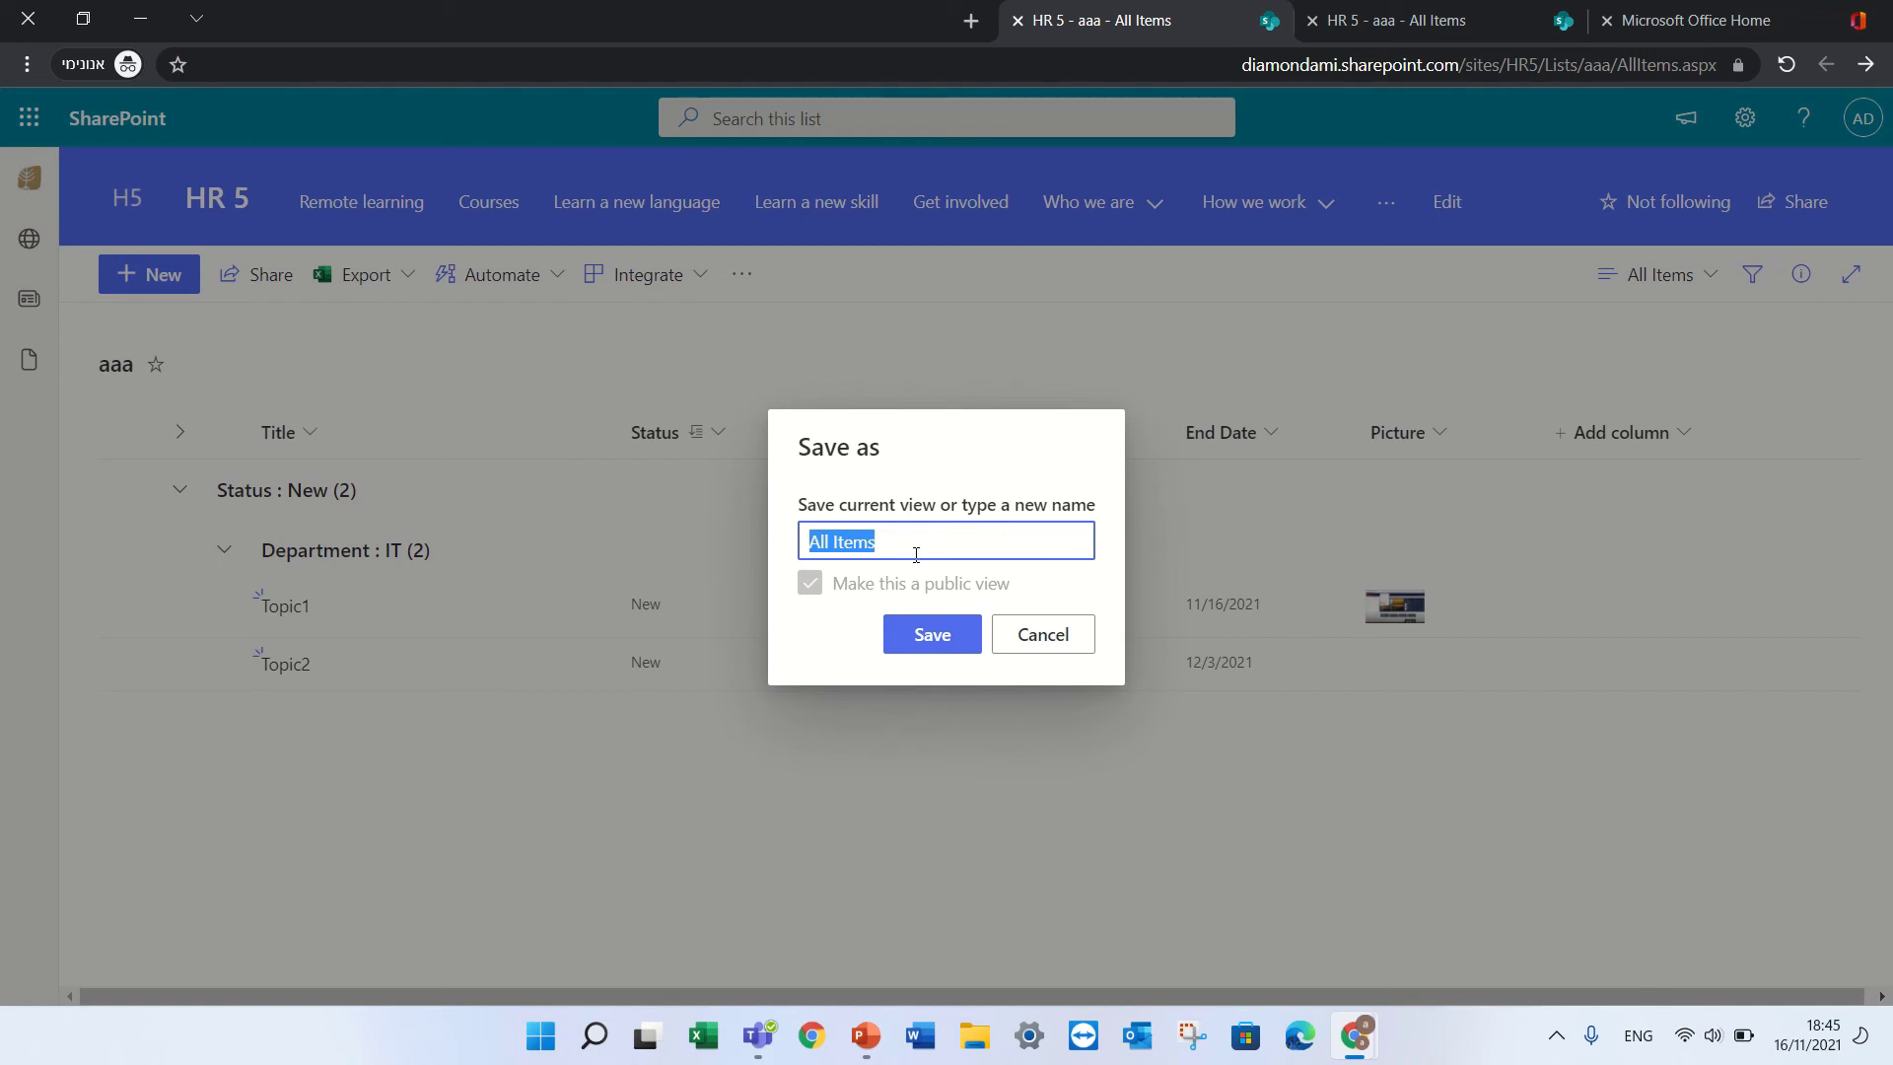
pyautogui.write('BBB')
pyautogui.click(932, 632)
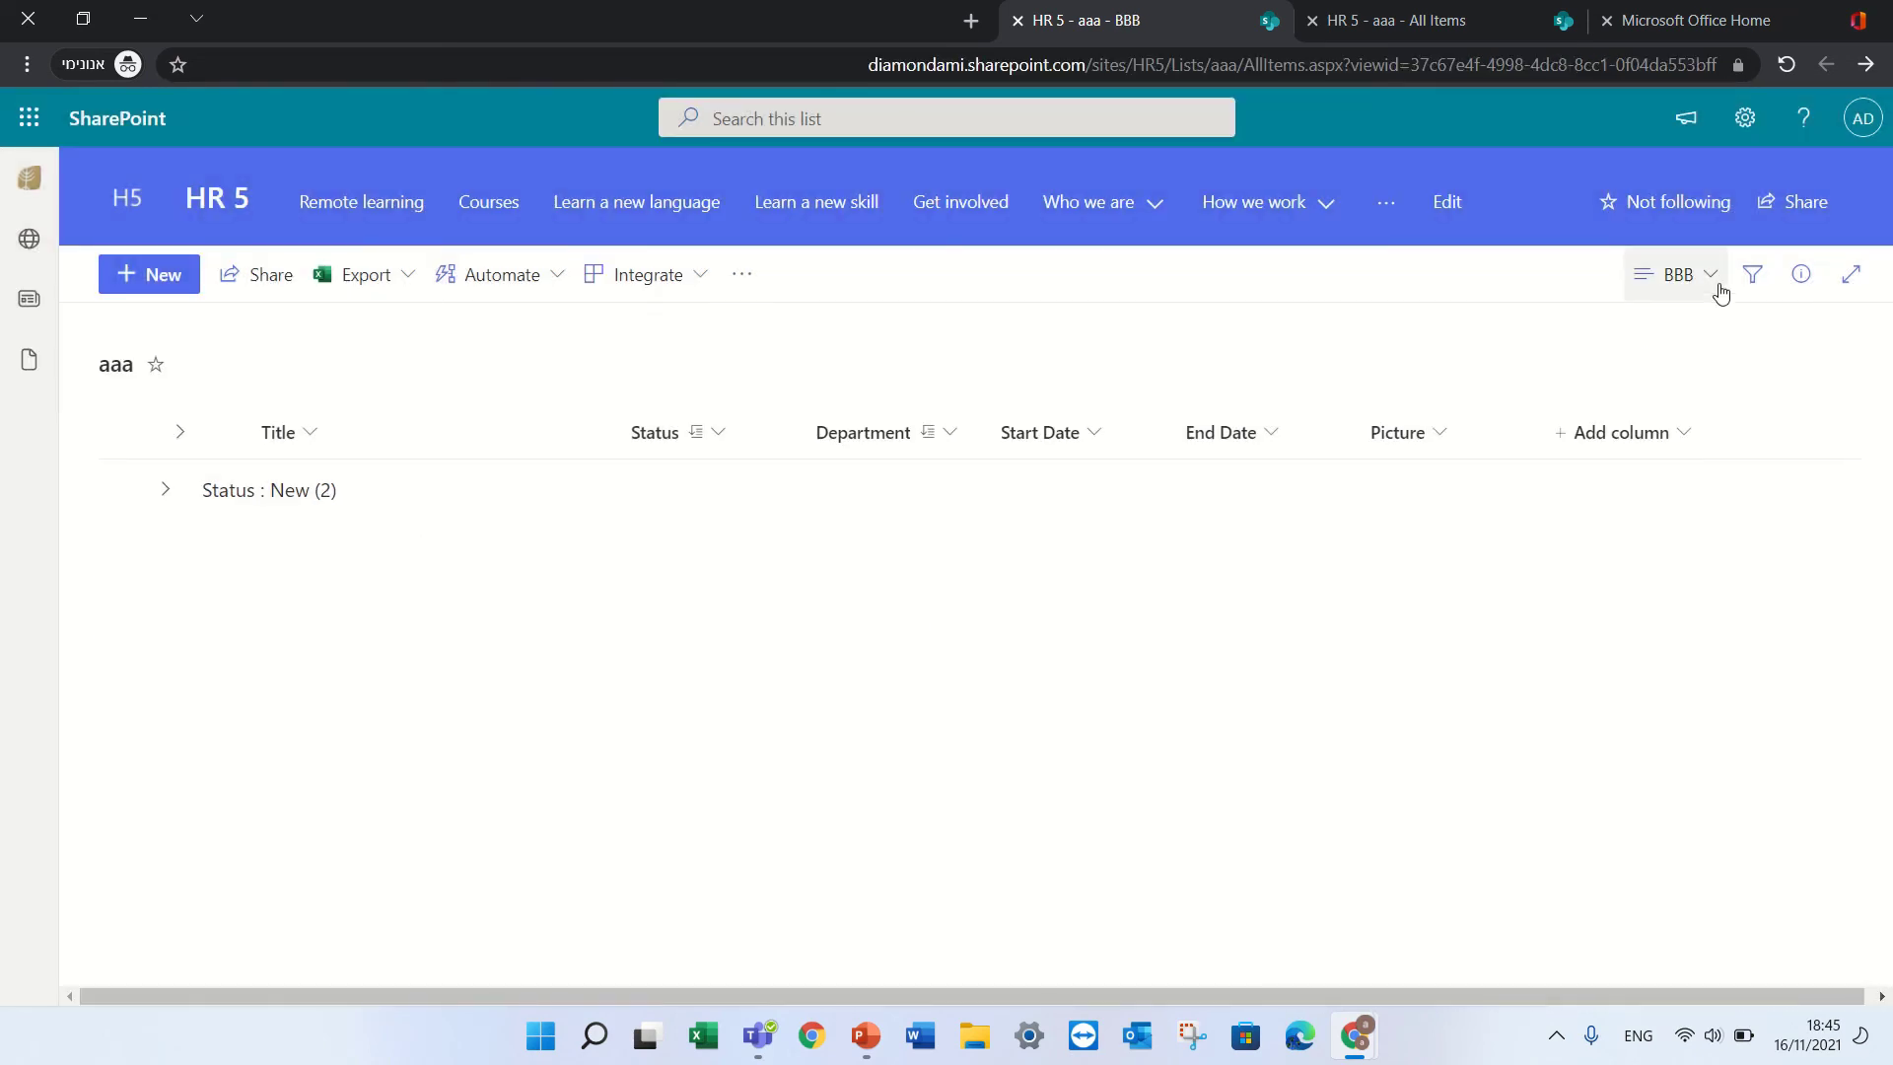
# Return to the All Items view and move the Picture column between Status and Department.
pyautogui.click(1720, 293)
pyautogui.click(1694, 460)
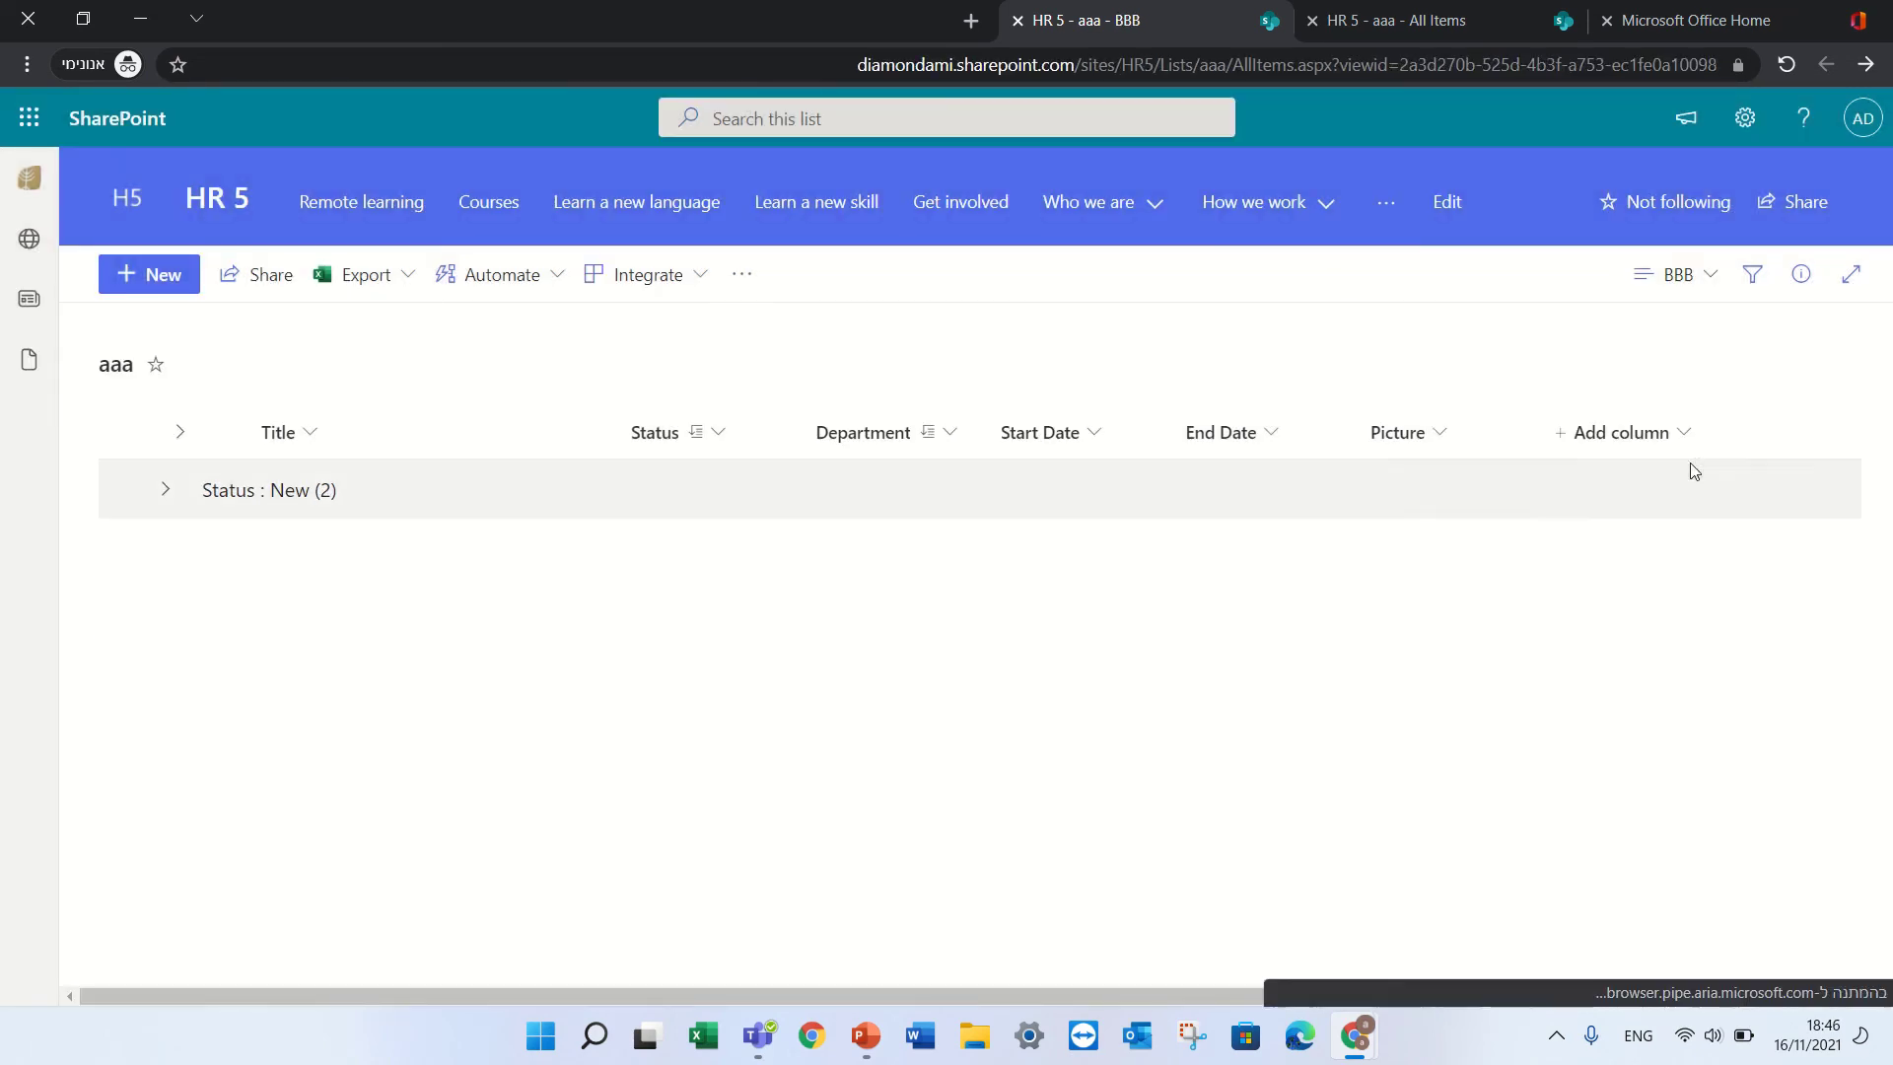
pyautogui.click(1711, 292)
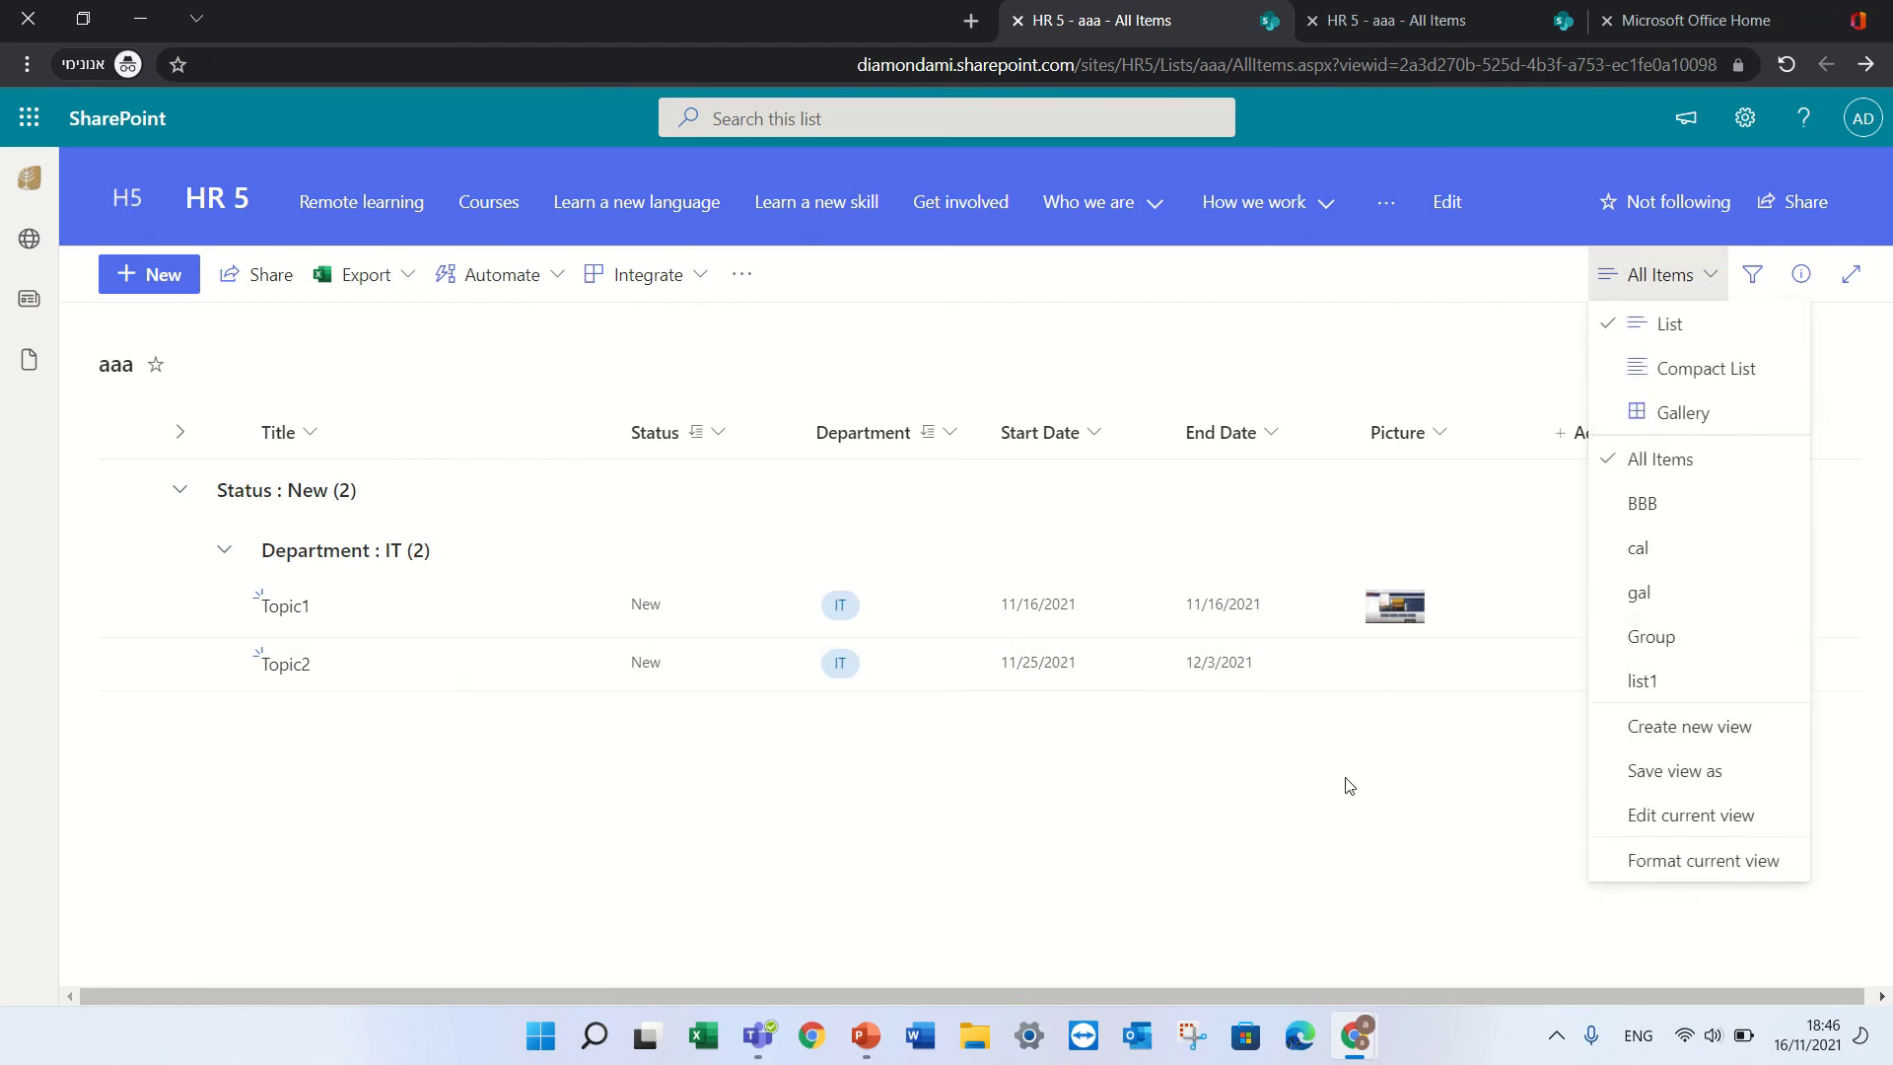
pyautogui.click(1130, 789)
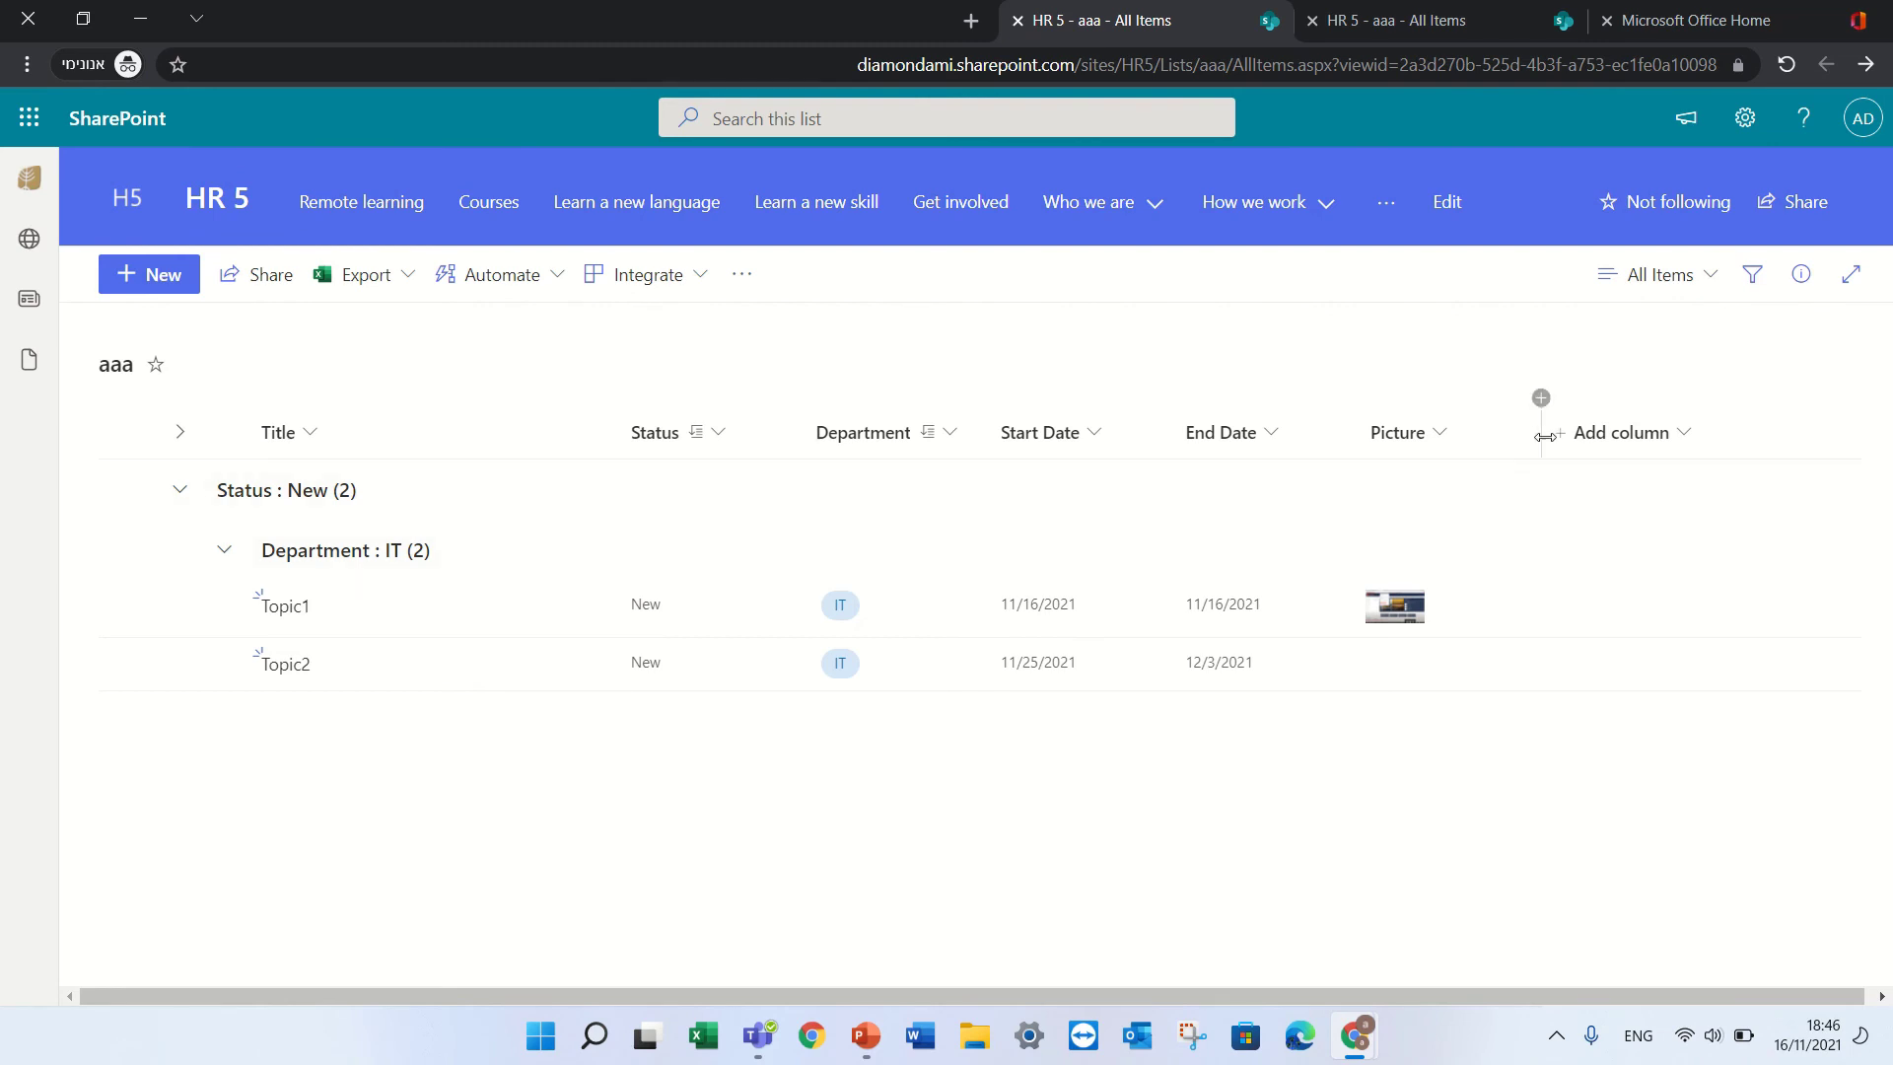
pyautogui.moveTo(1420, 439); pyautogui.dragTo(906, 449)
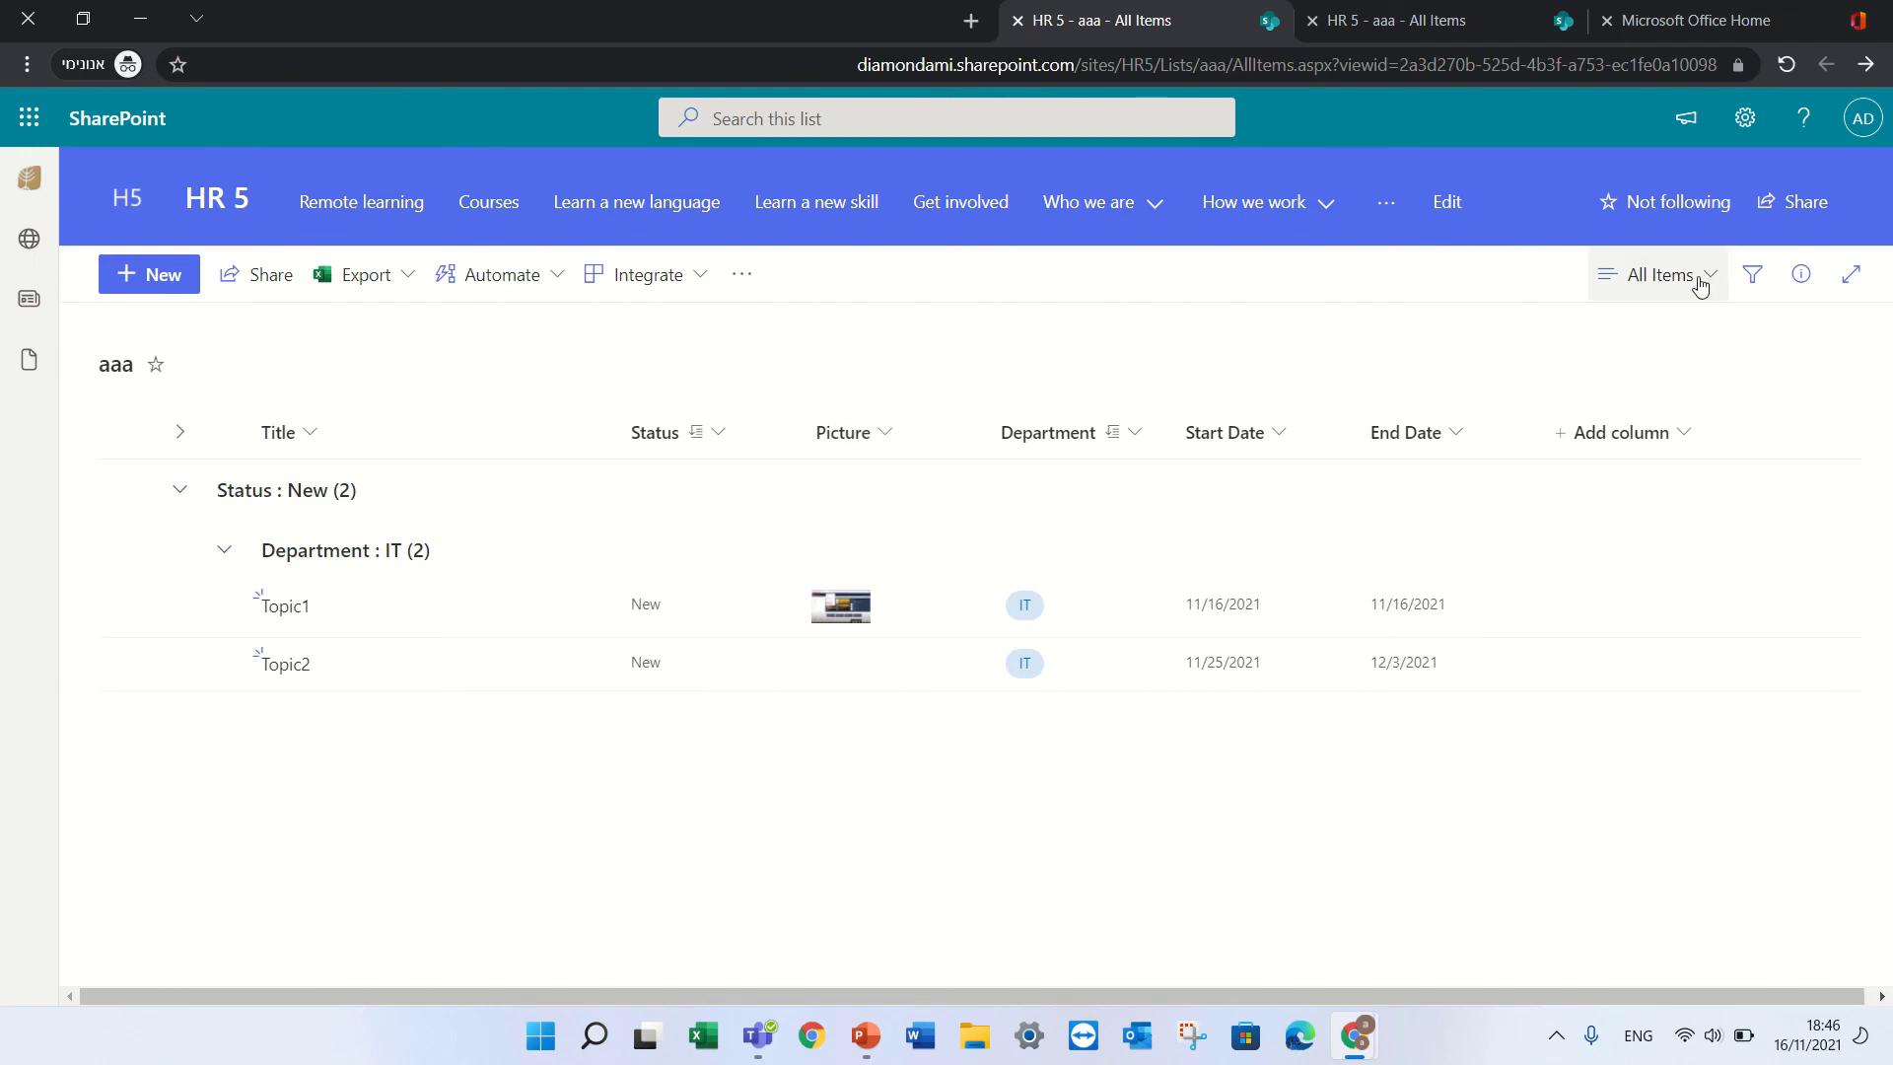
# Add a single line of text column named desc to the list and save it.
pyautogui.click(1591, 430)
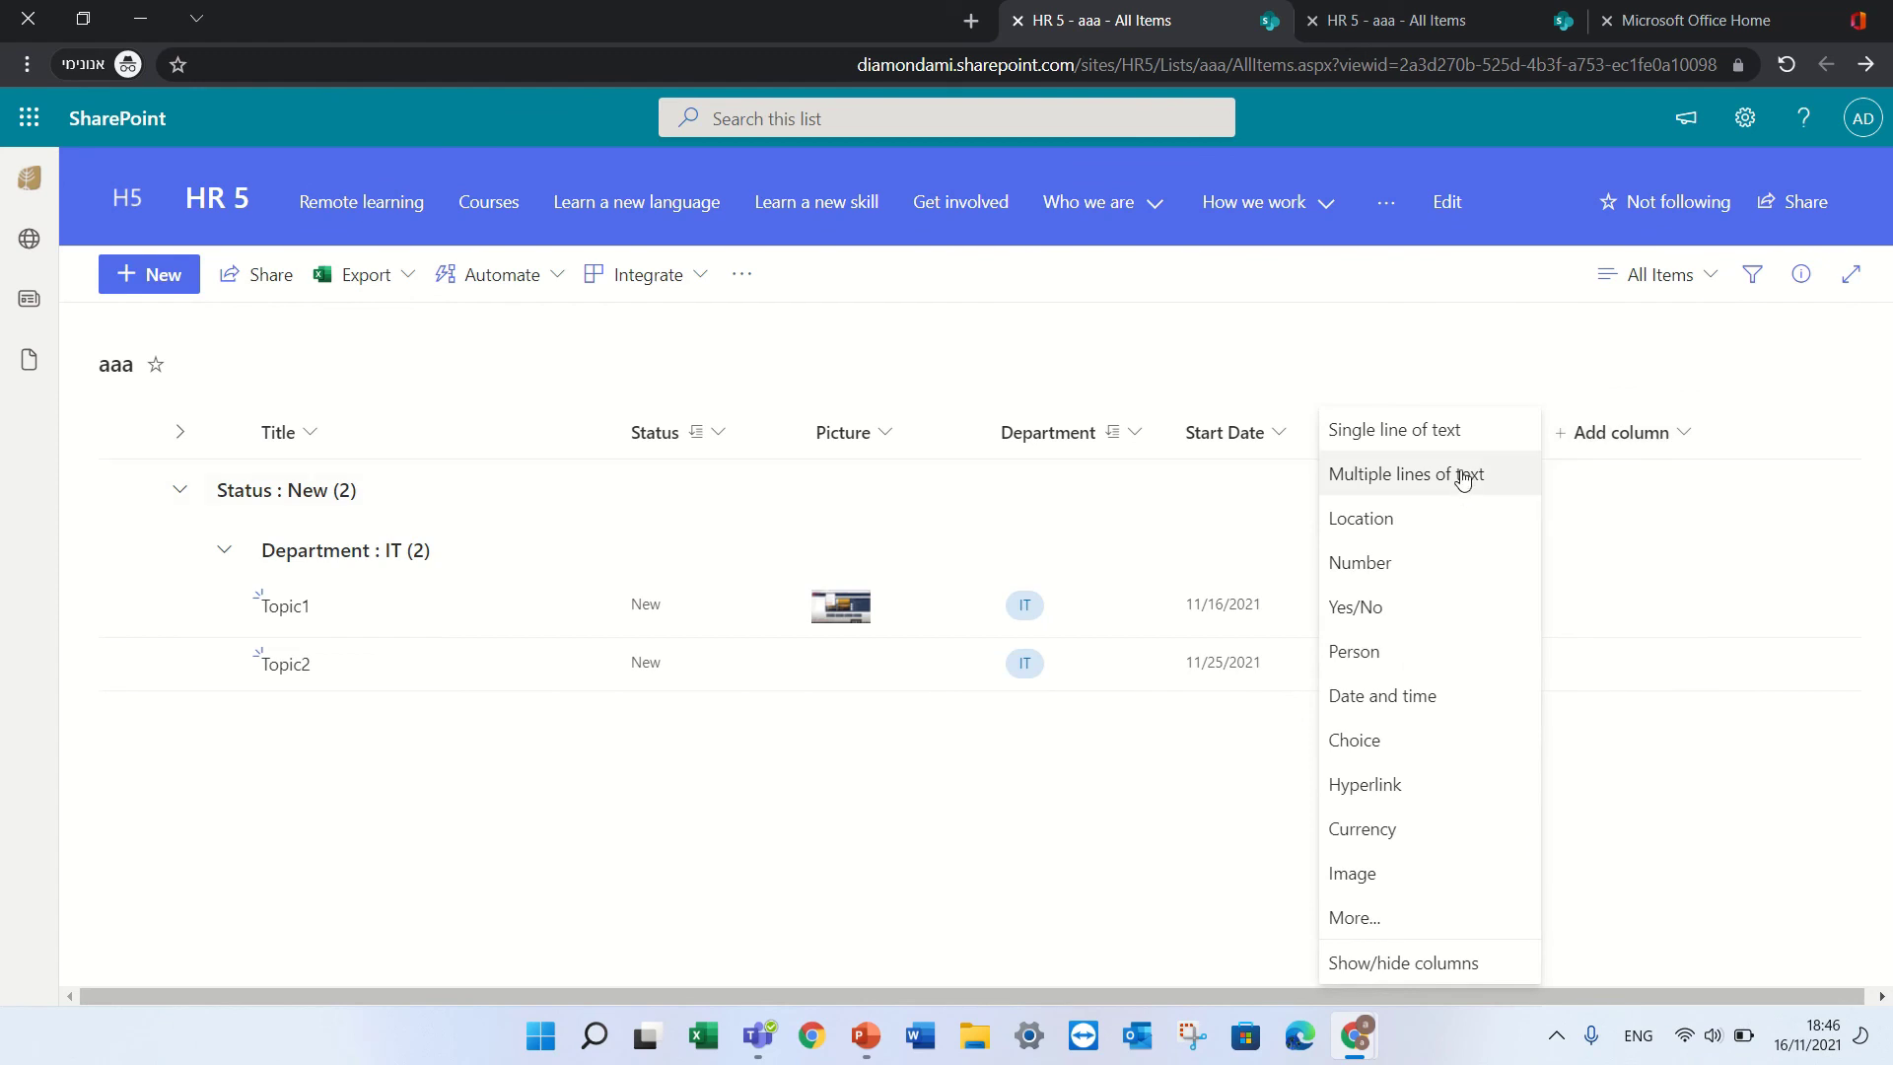
pyautogui.click(1430, 444)
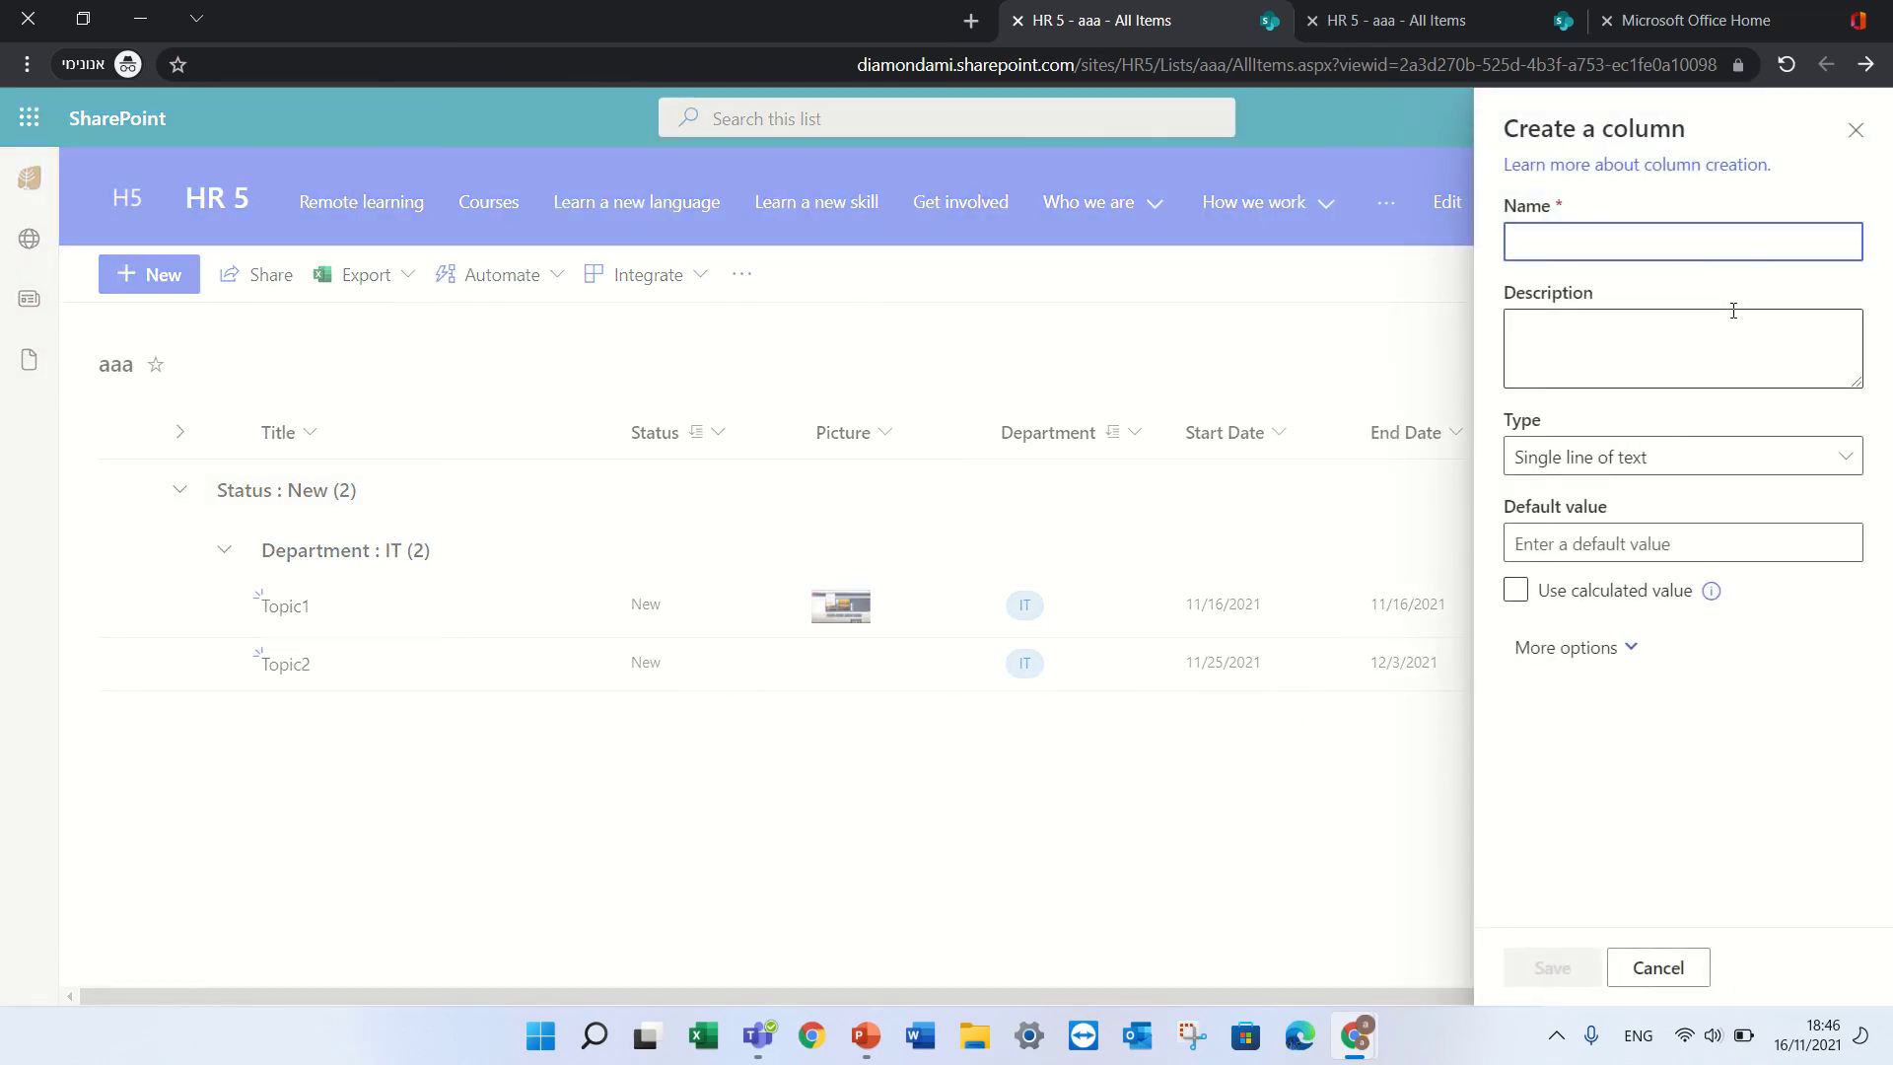
pyautogui.write('des')
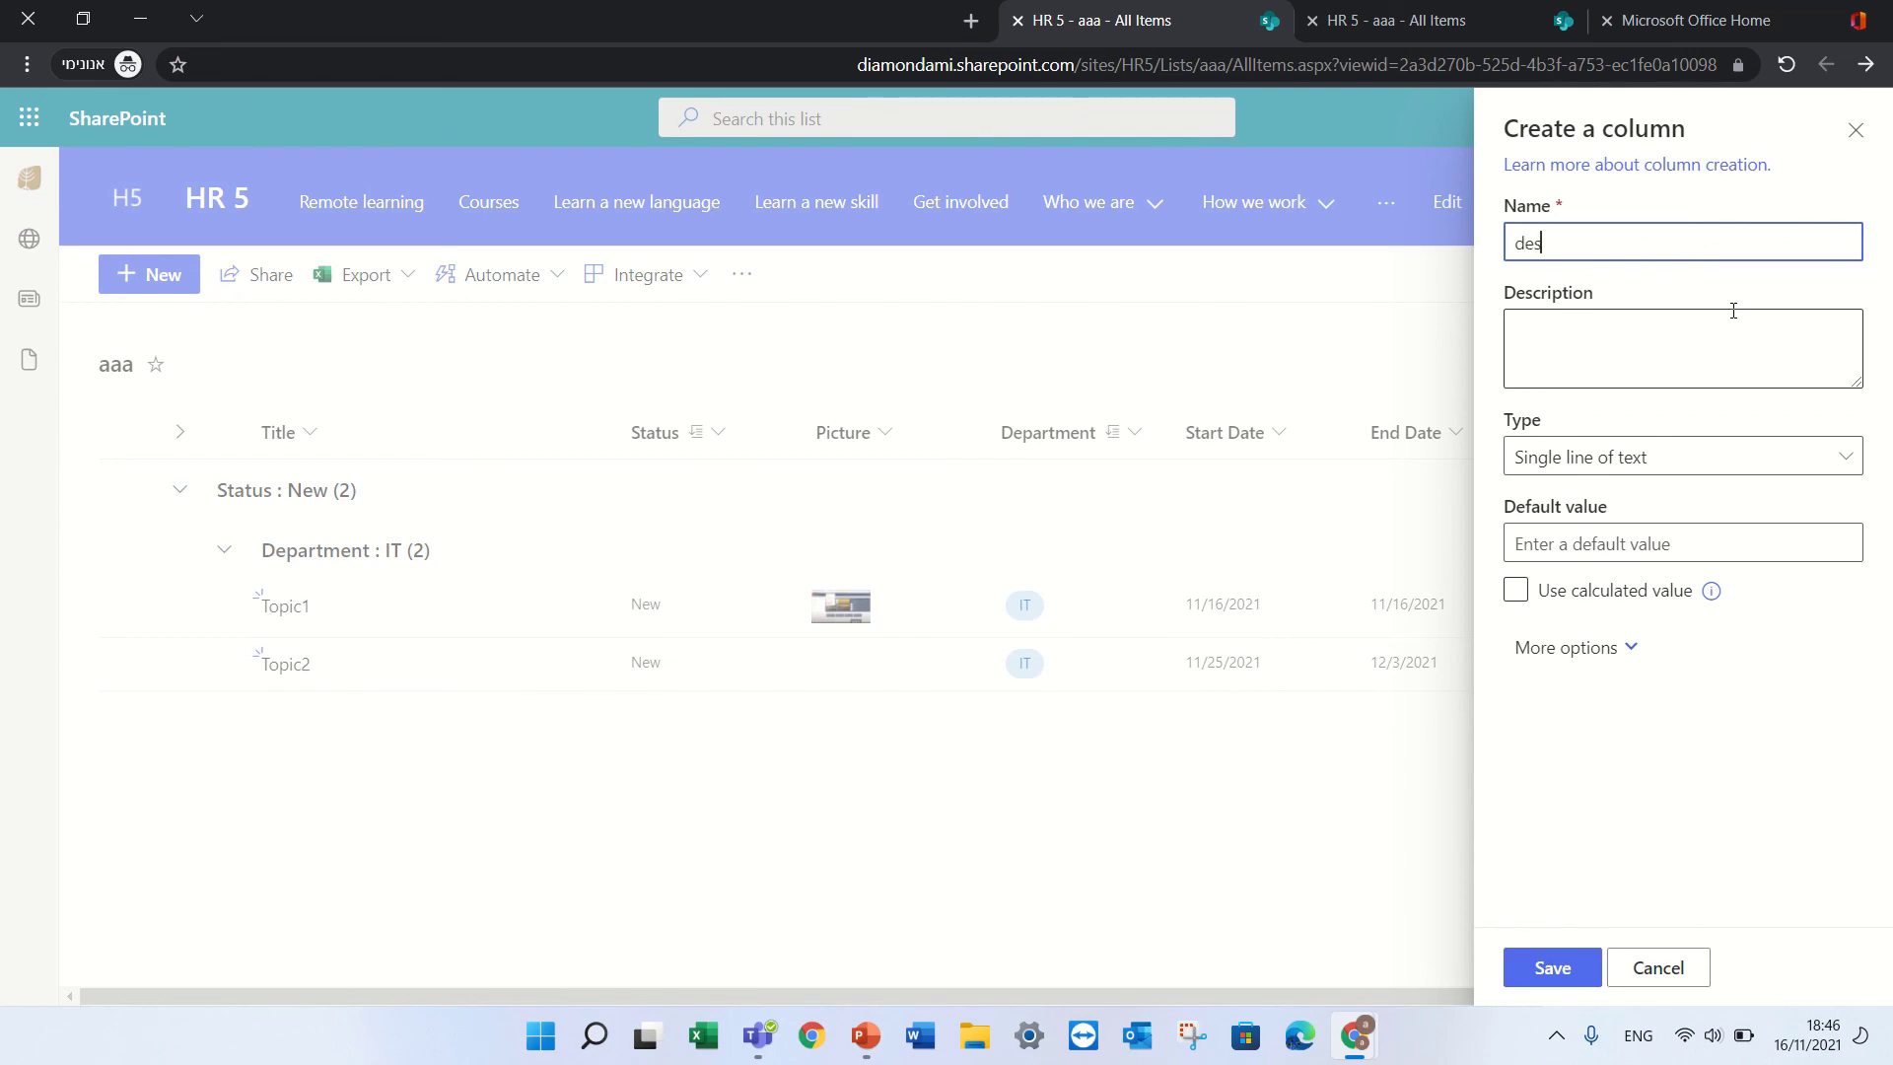
pyautogui.write('c')
pyautogui.click(1546, 965)
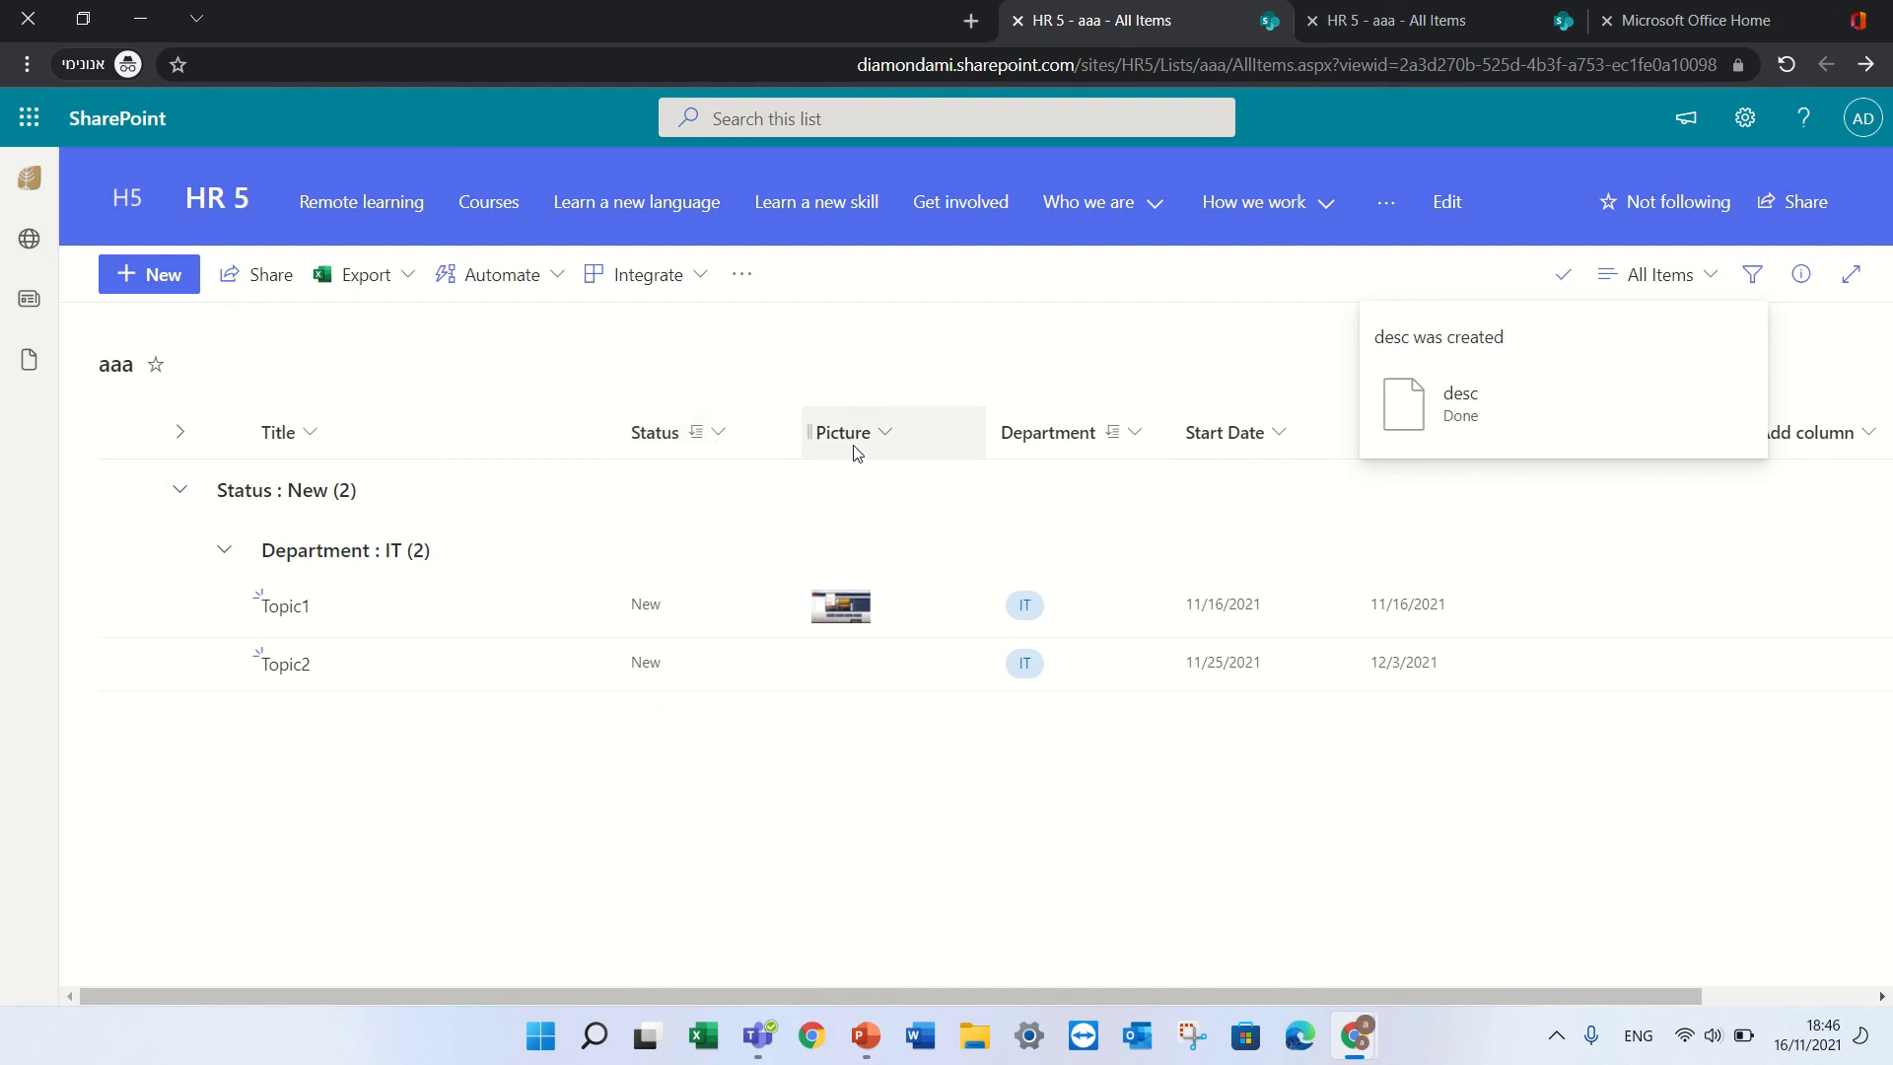
# Remove the grouping by Status and by Department from the All Items view.
pyautogui.click(698, 442)
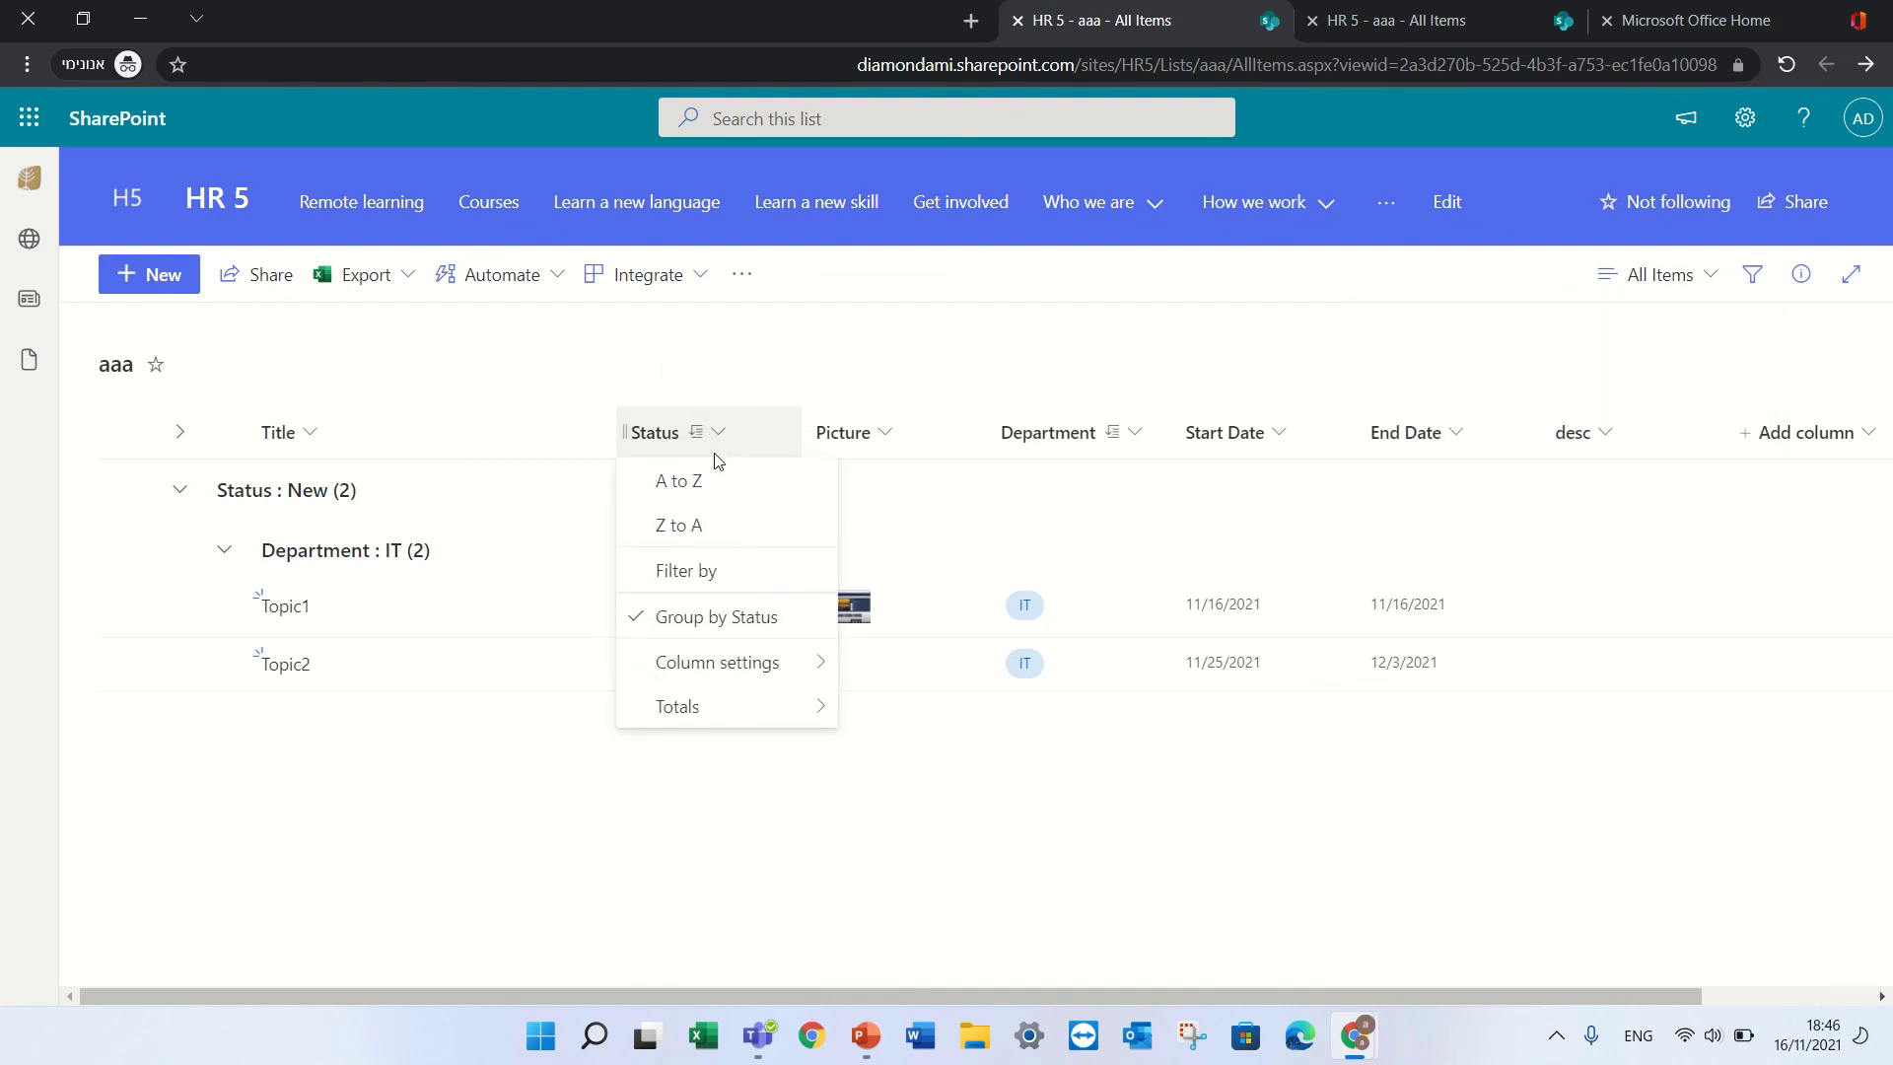
pyautogui.click(740, 619)
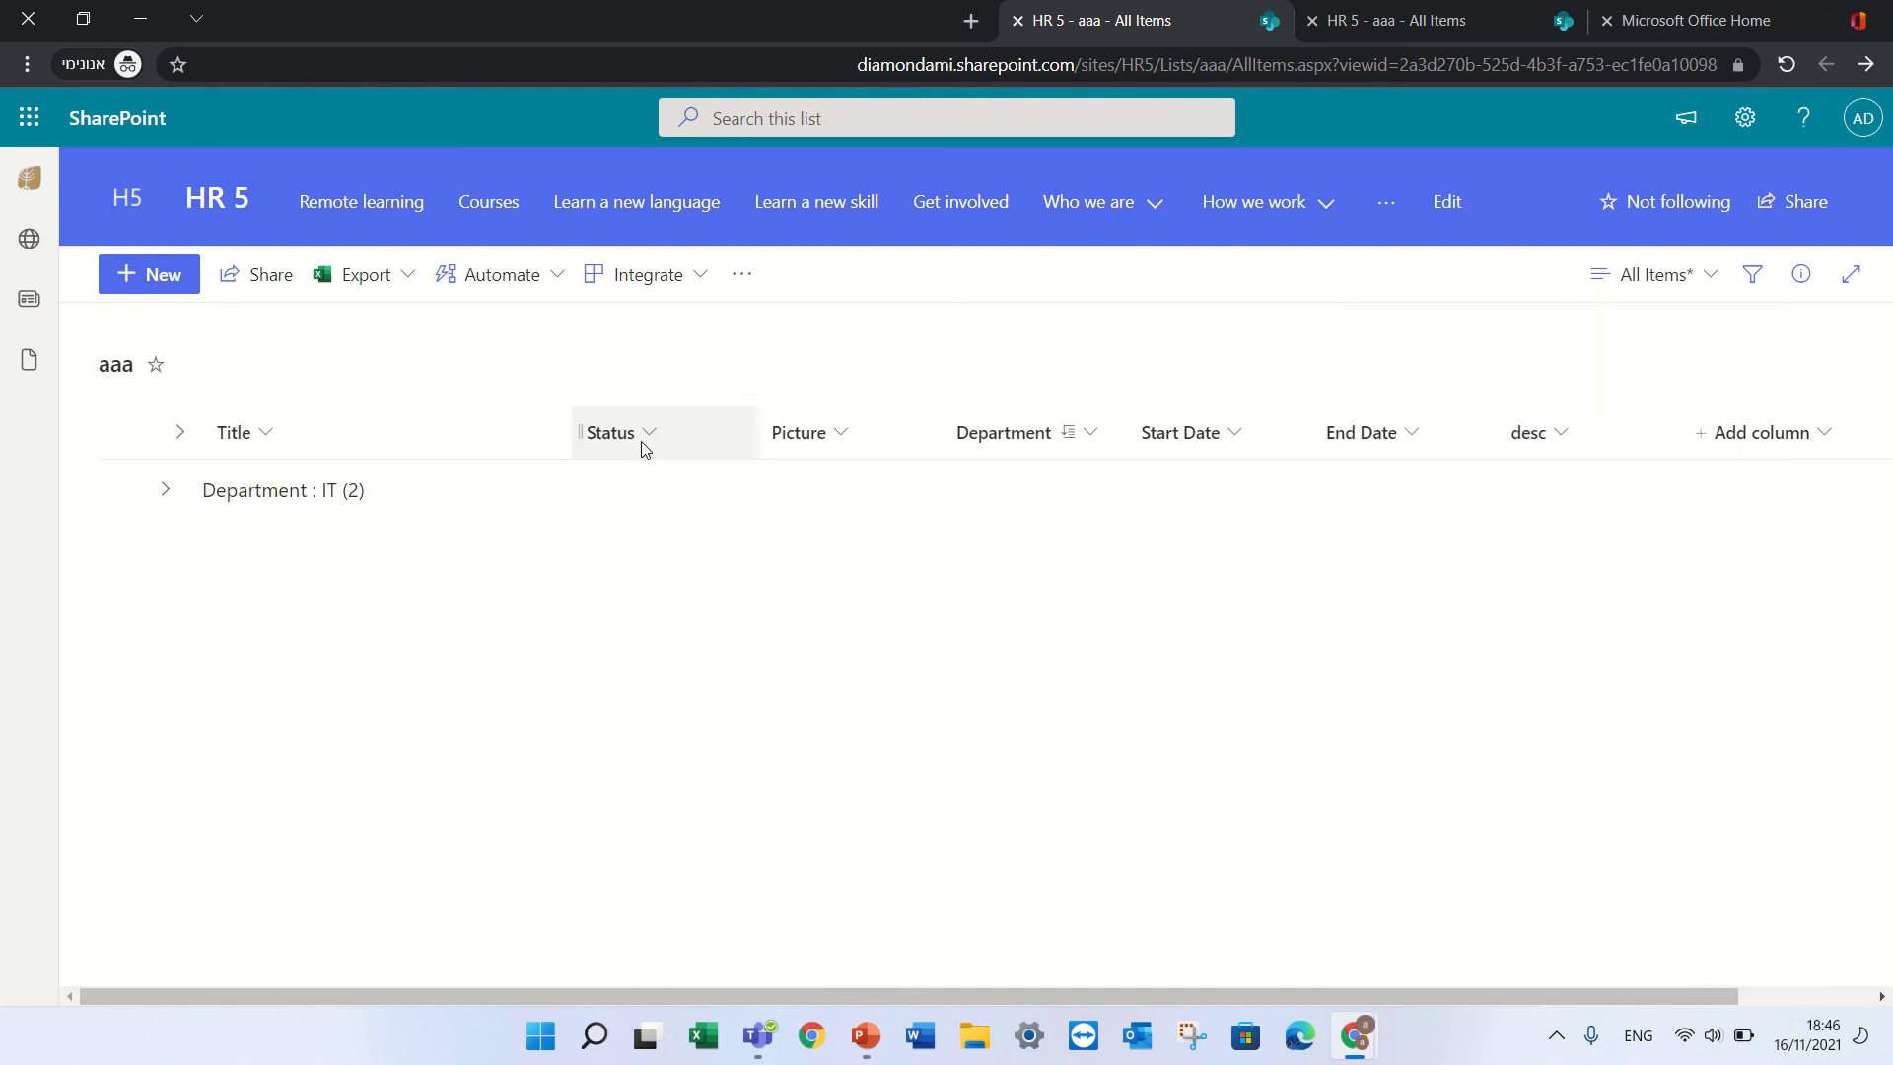
pyautogui.click(1079, 441)
pyautogui.click(1077, 617)
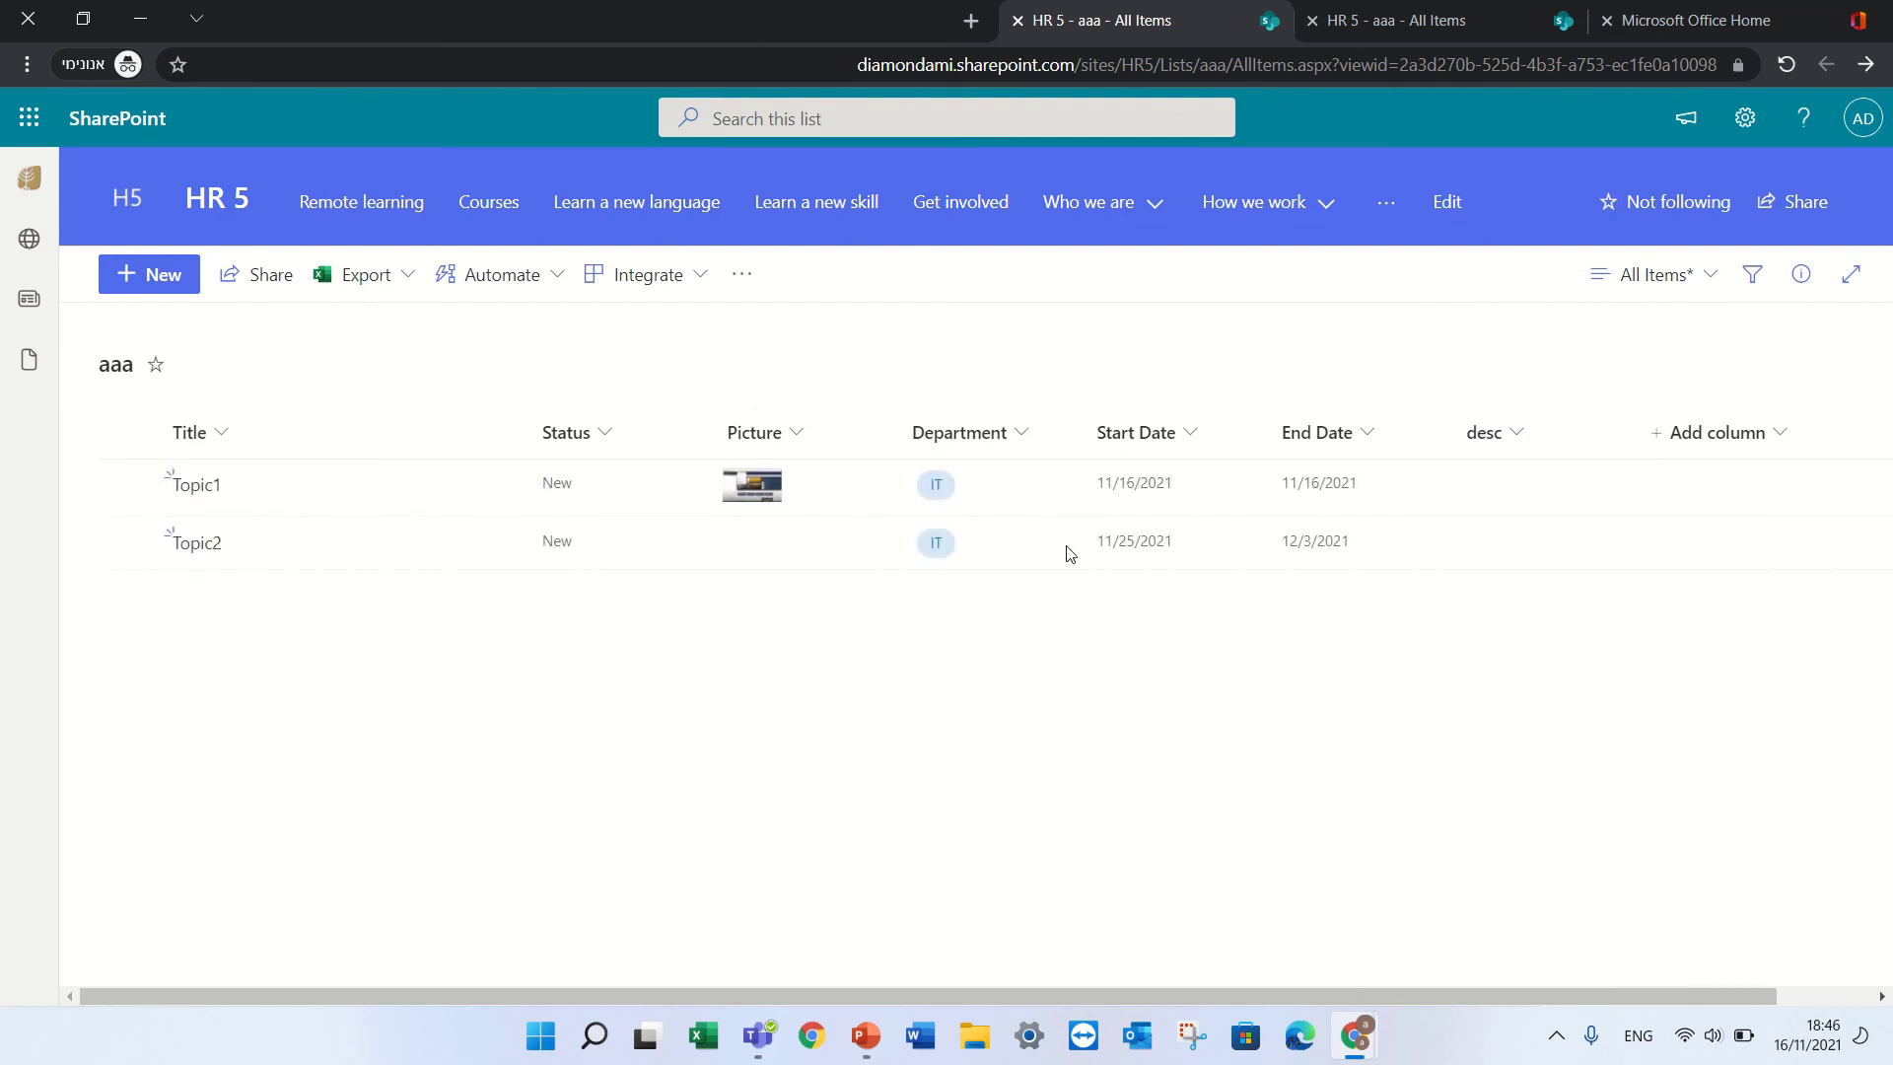
# Group the list by Department and save the current view under the existing name All Items.
pyautogui.click(1027, 428)
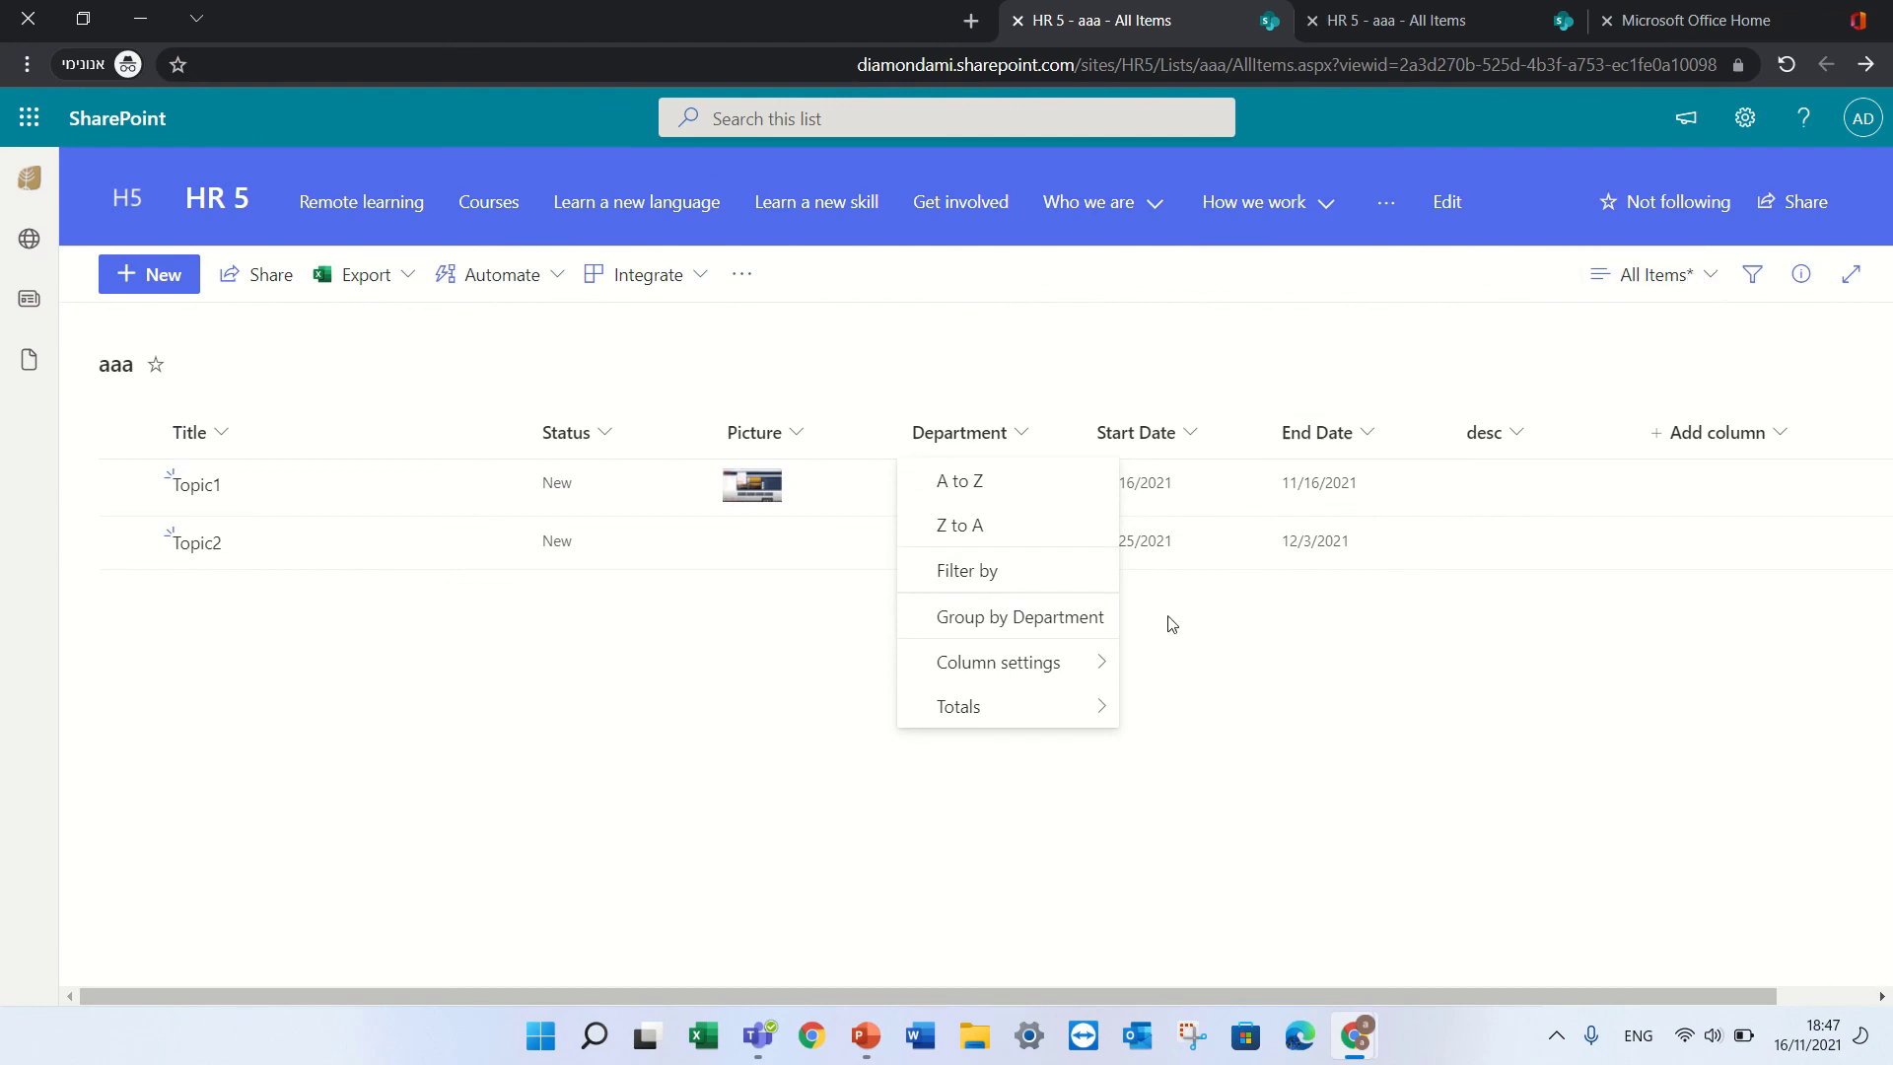
pyautogui.click(1056, 629)
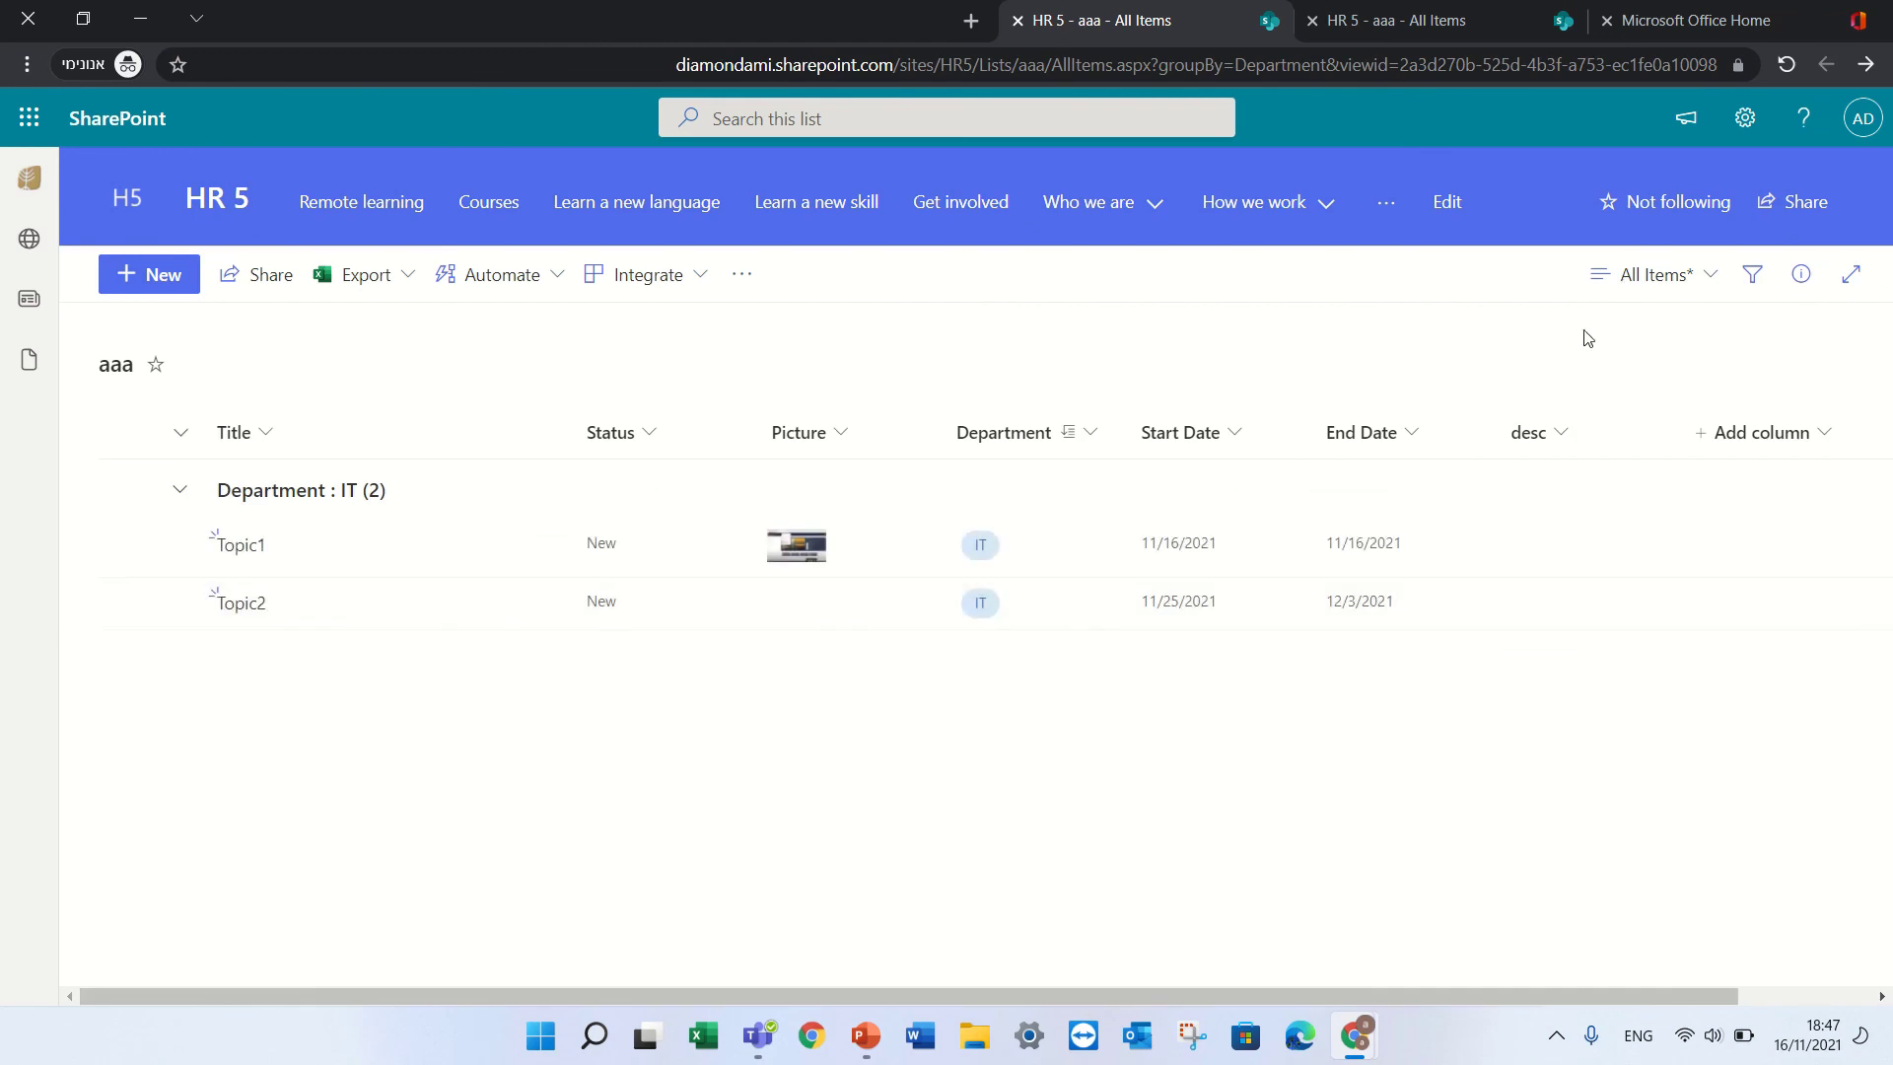
pyautogui.click(1711, 276)
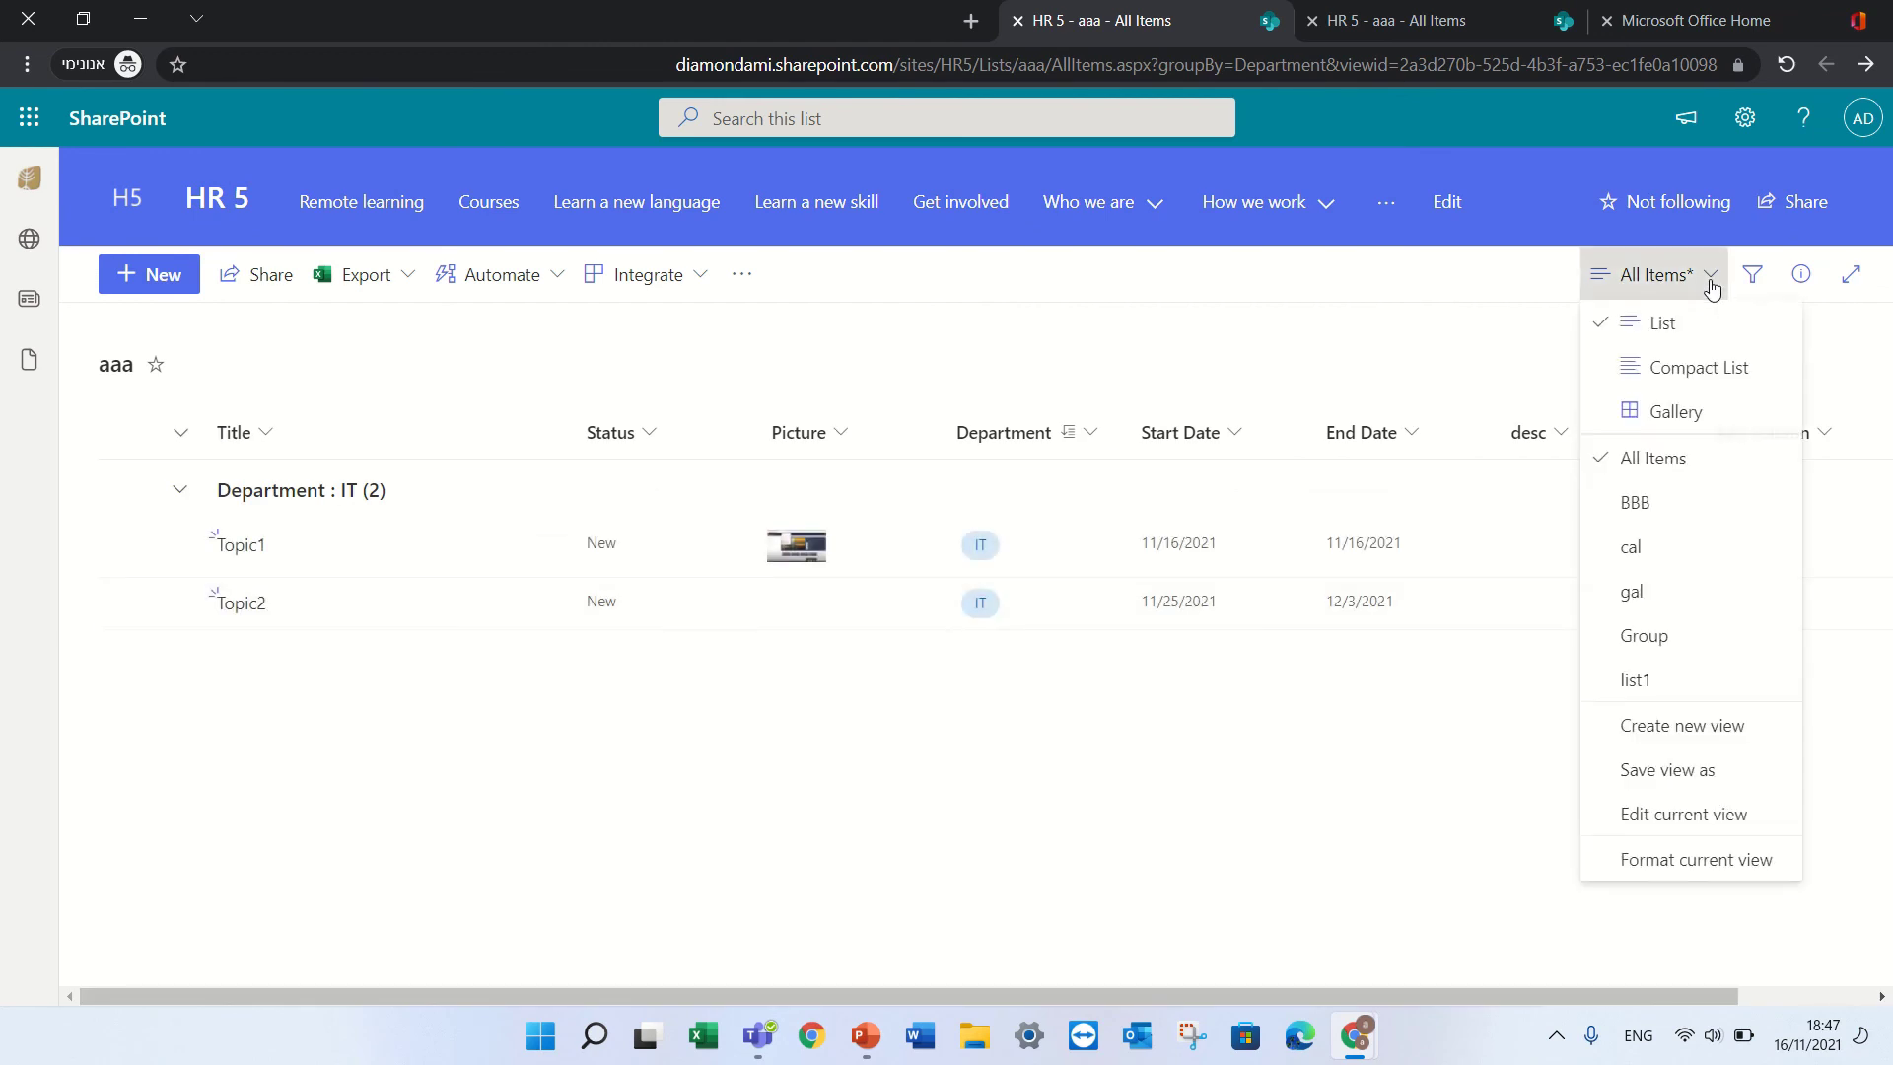
pyautogui.click(1732, 775)
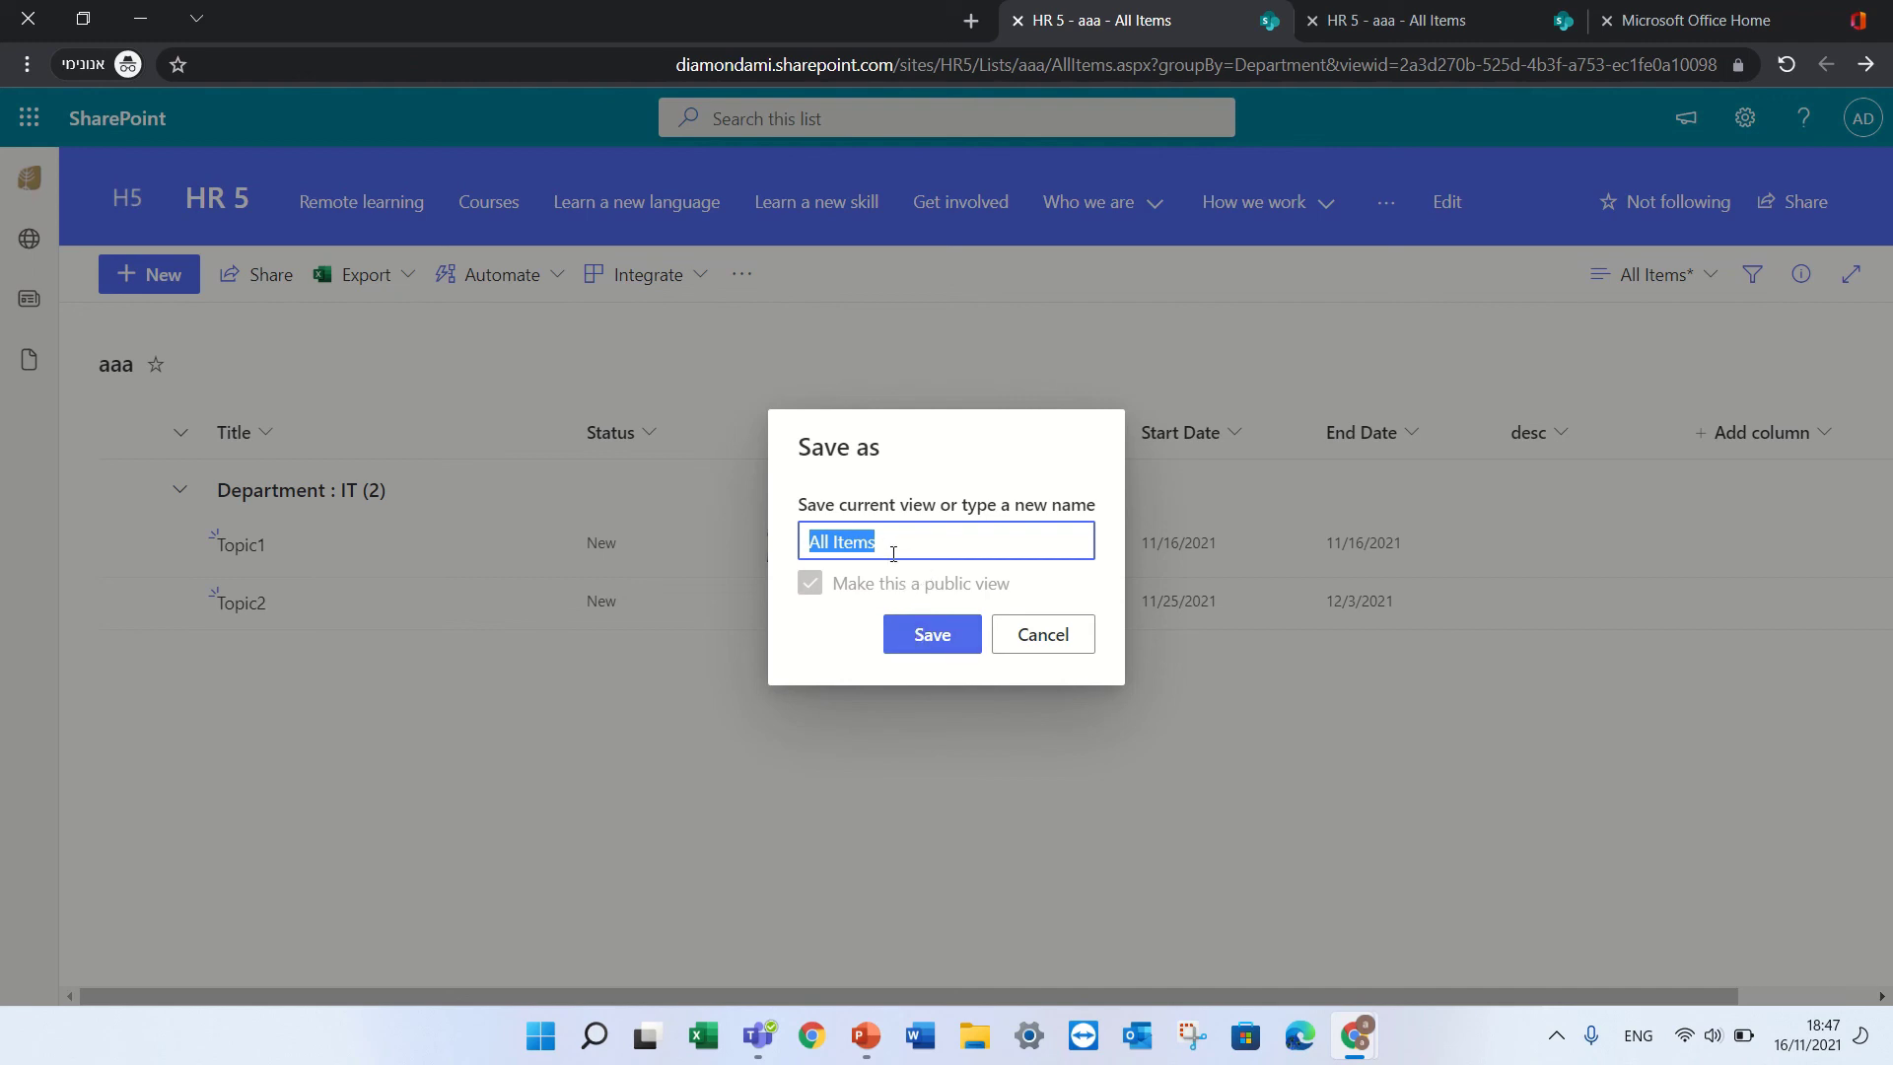
pyautogui.click(924, 636)
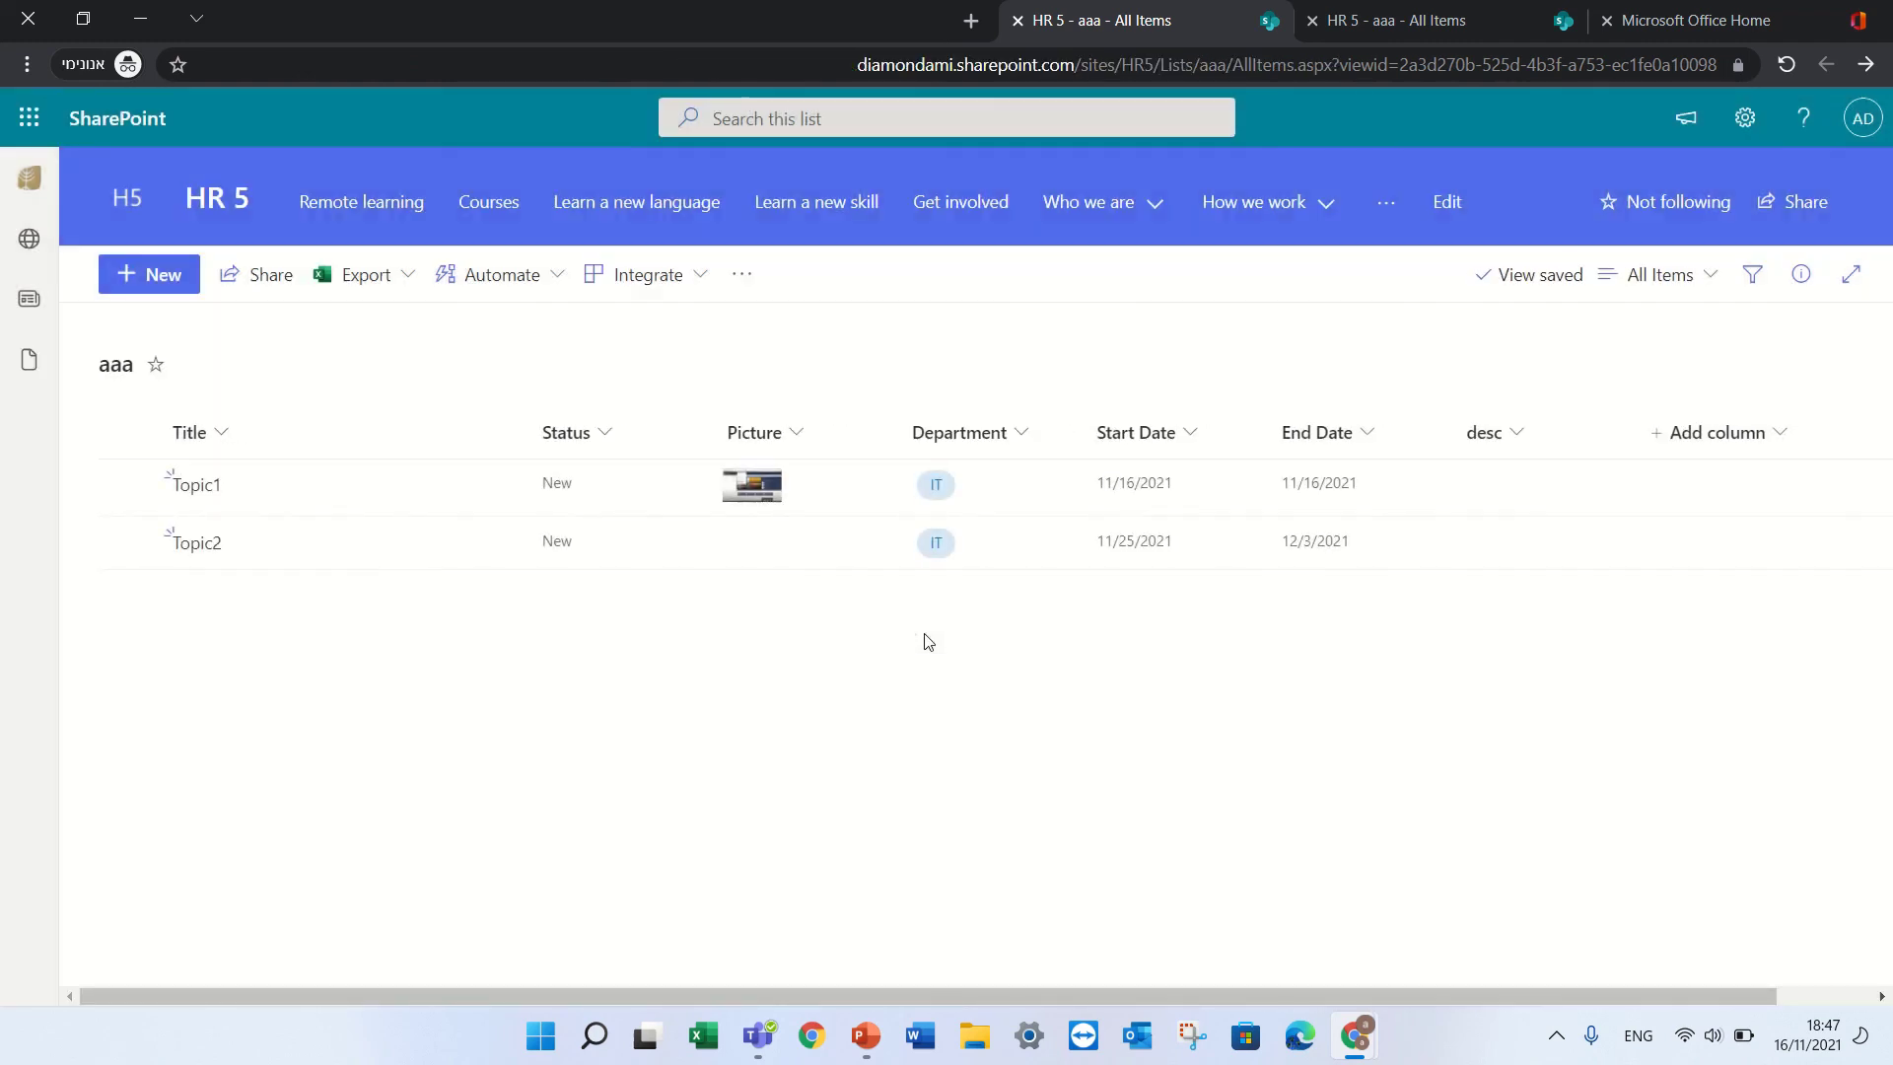